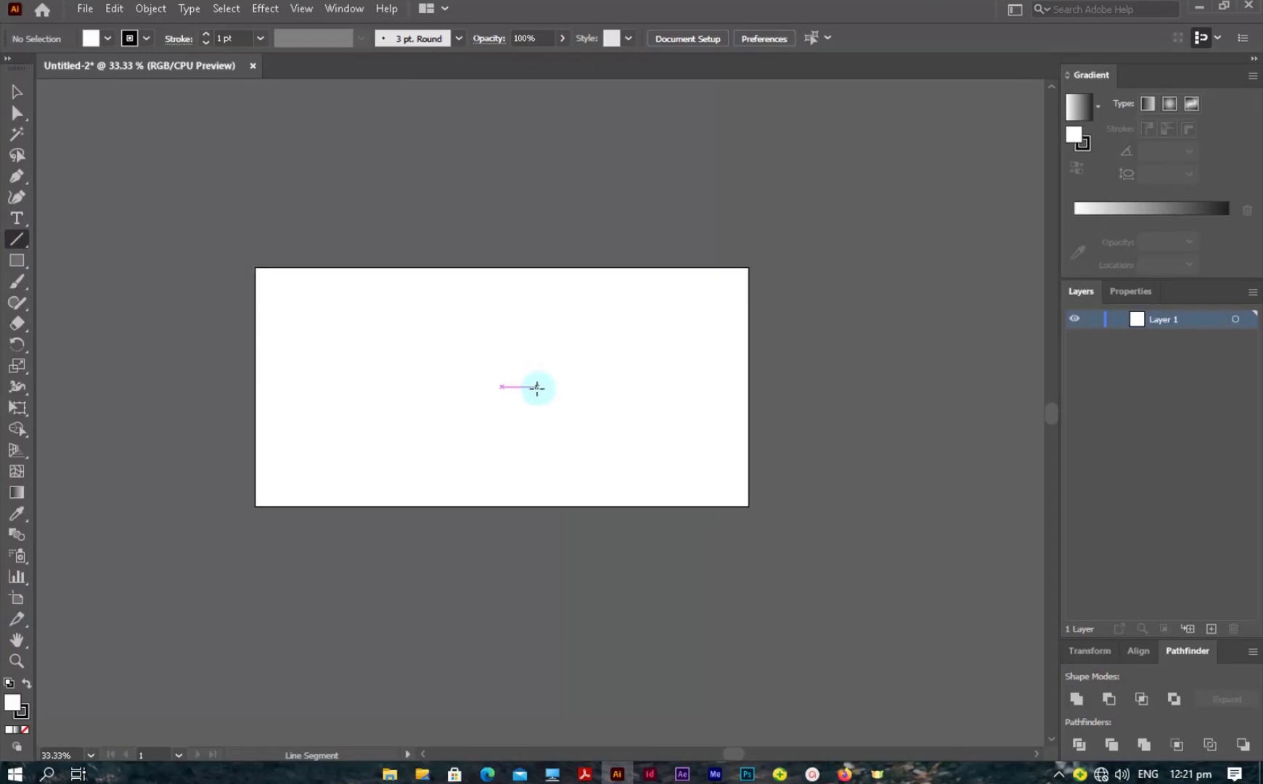
# - Draw a vertical line across the artboard, right of its centre, with a 2 pt cyan stroke
pyautogui.moveTo(536, 387); pyautogui.dragTo(544, 552)
pyautogui.click(18, 92)
pyautogui.click(138, 38)
pyautogui.click(100, 73)
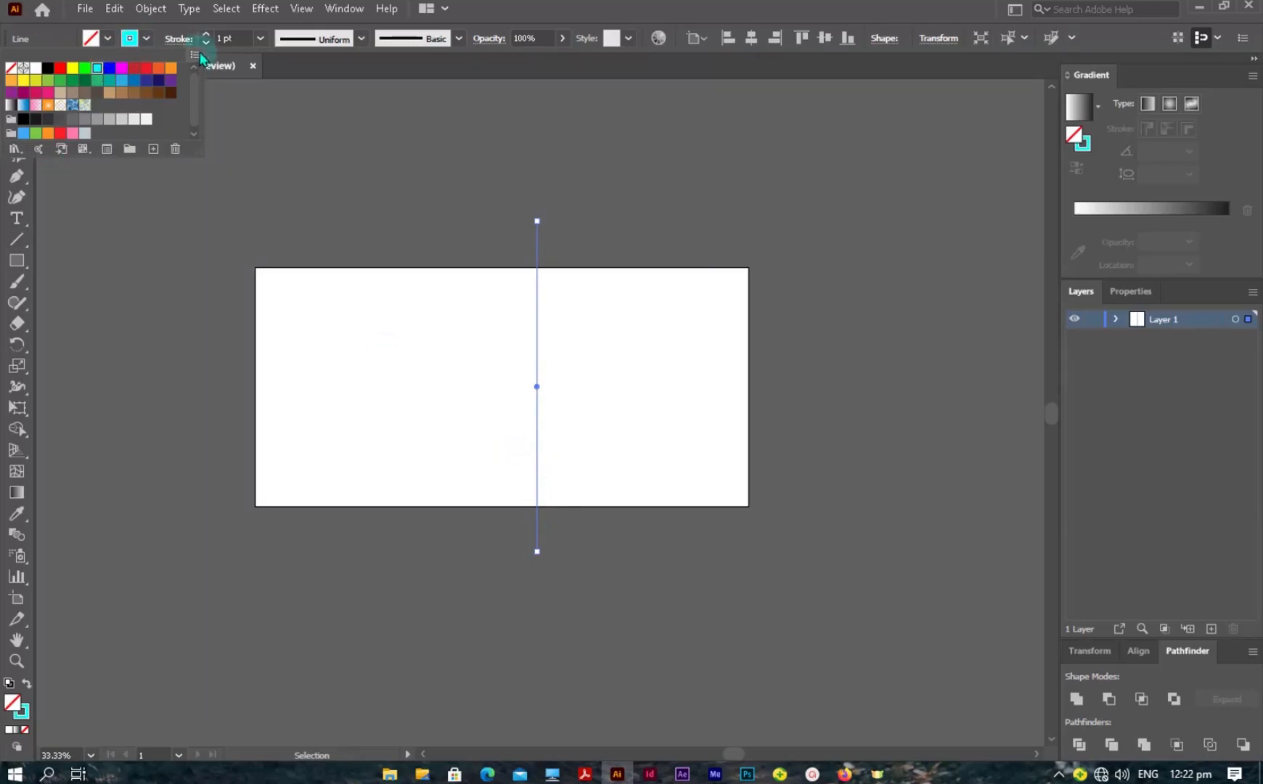
pyautogui.click(339, 129)
# - Draw a rectangle covering the whole artboard with a white fill and no stroke
pyautogui.click(18, 267)
pyautogui.click(145, 41)
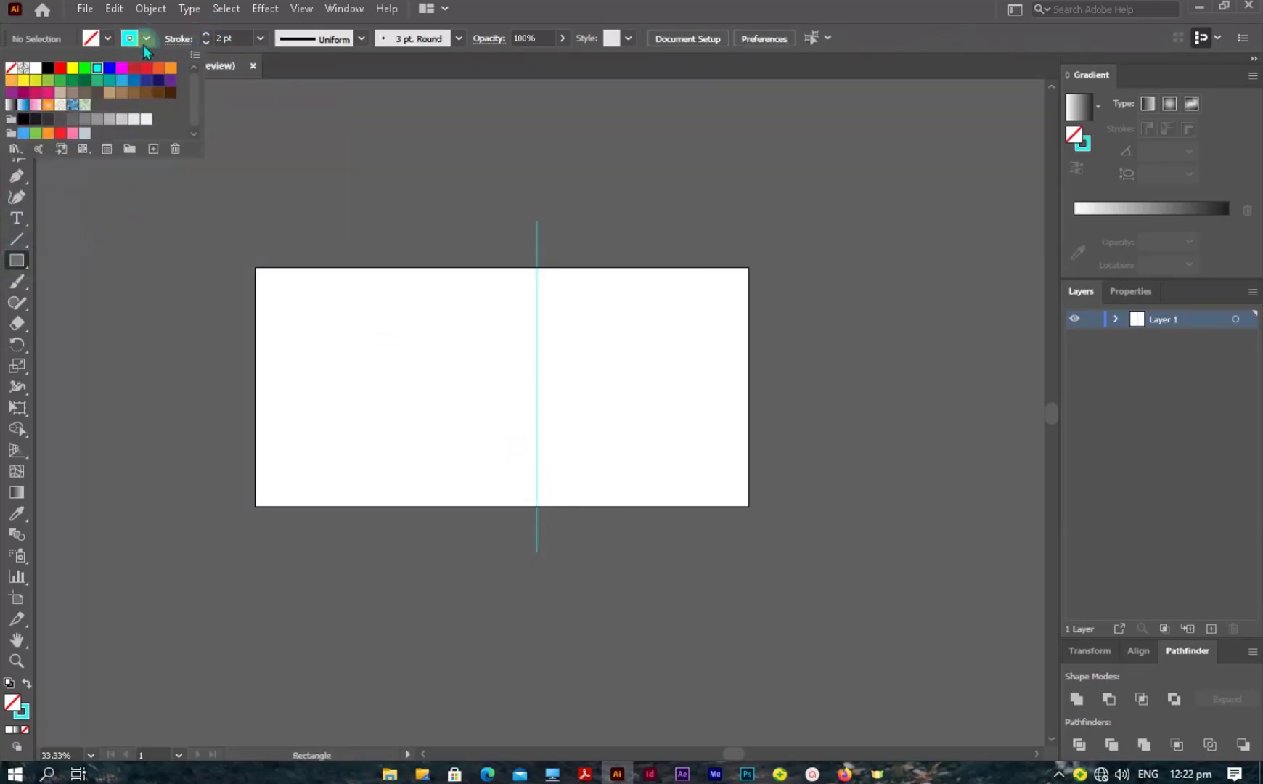
pyautogui.click(13, 73)
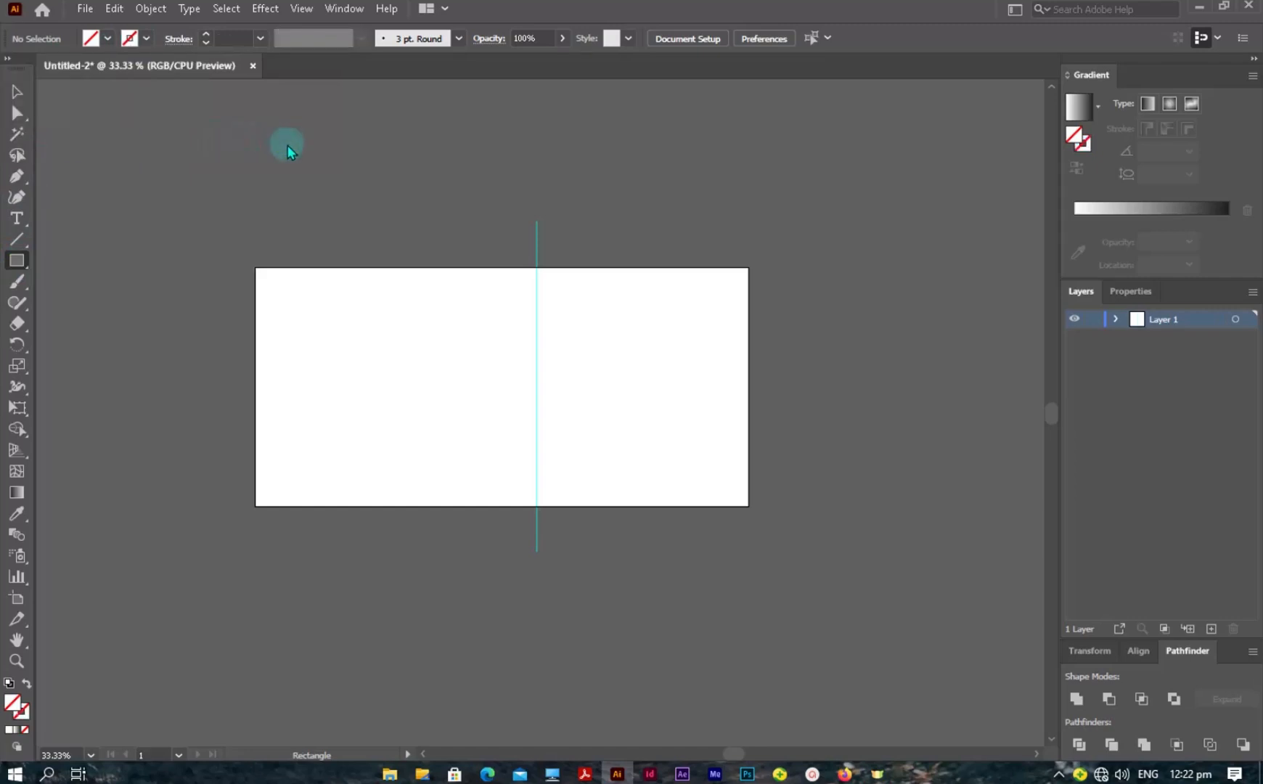
pyautogui.moveTo(254, 267); pyautogui.dragTo(749, 508)
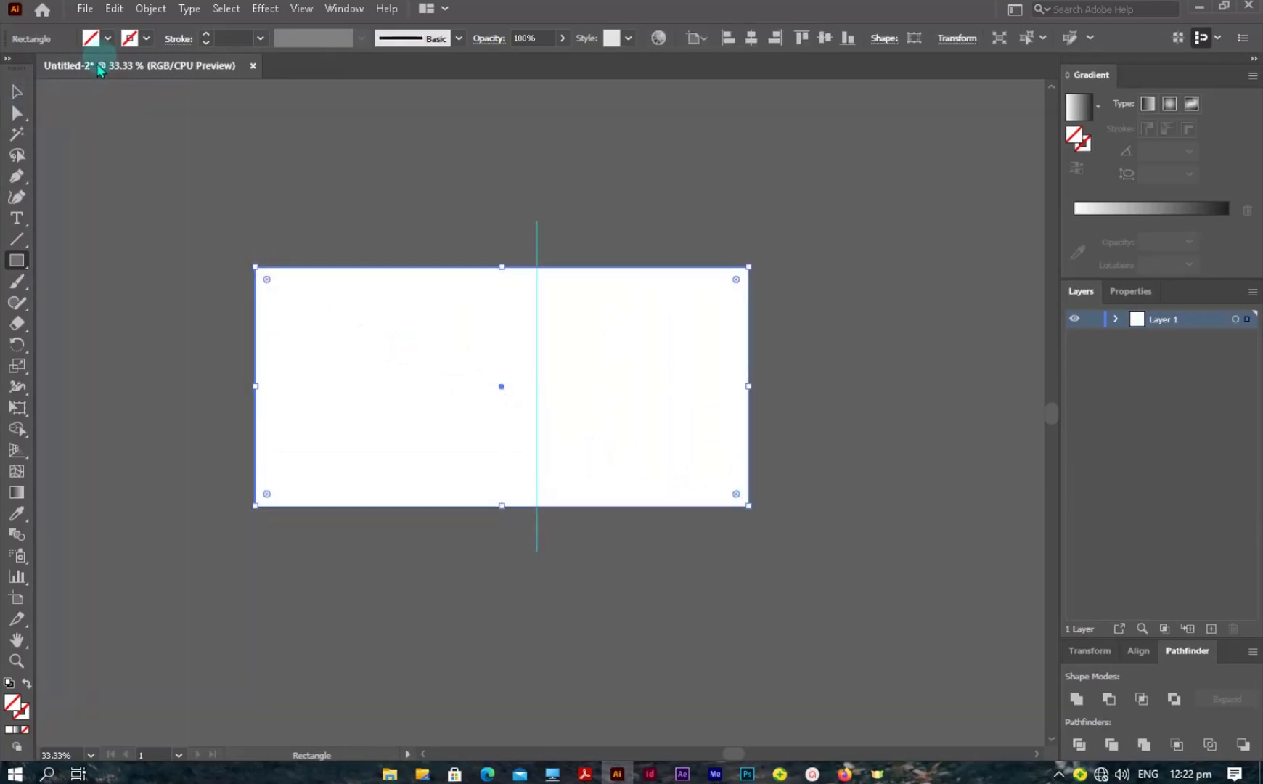
pyautogui.click(108, 39)
pyautogui.click(36, 71)
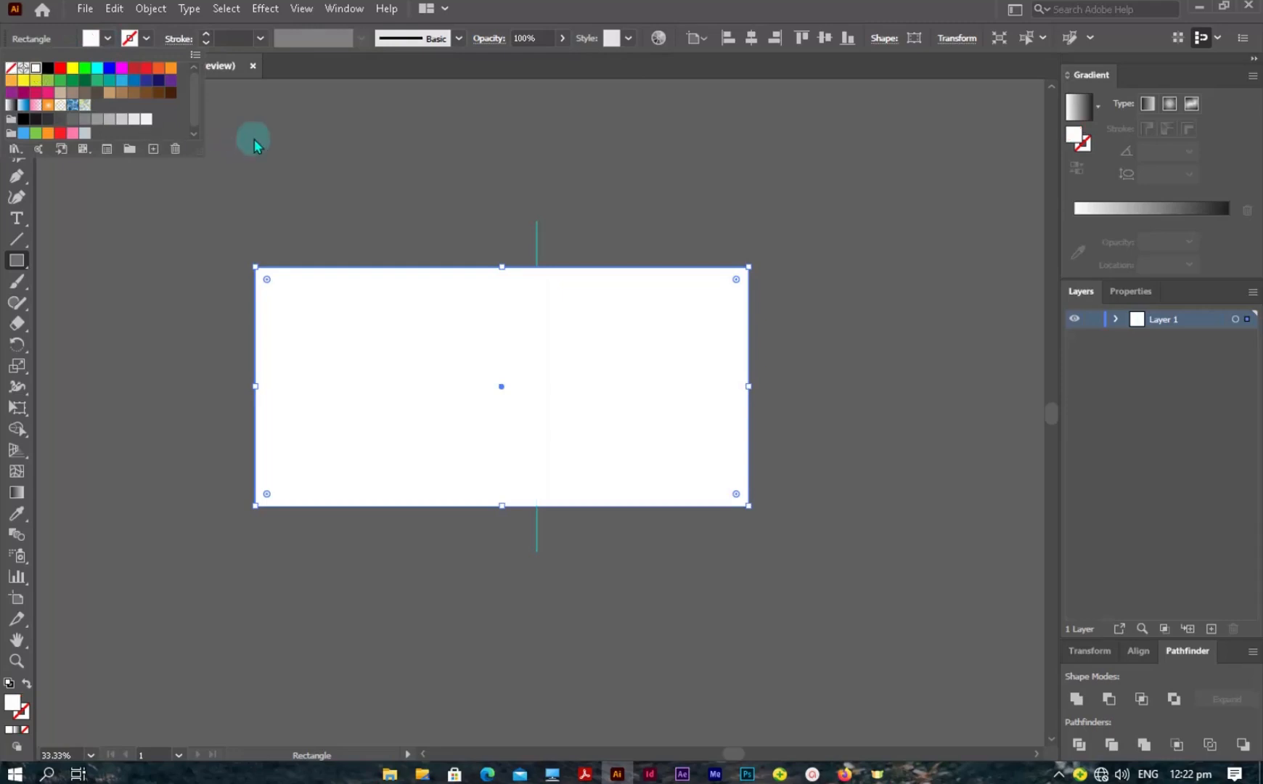
pyautogui.click(268, 119)
pyautogui.click(17, 92)
pyautogui.click(265, 139)
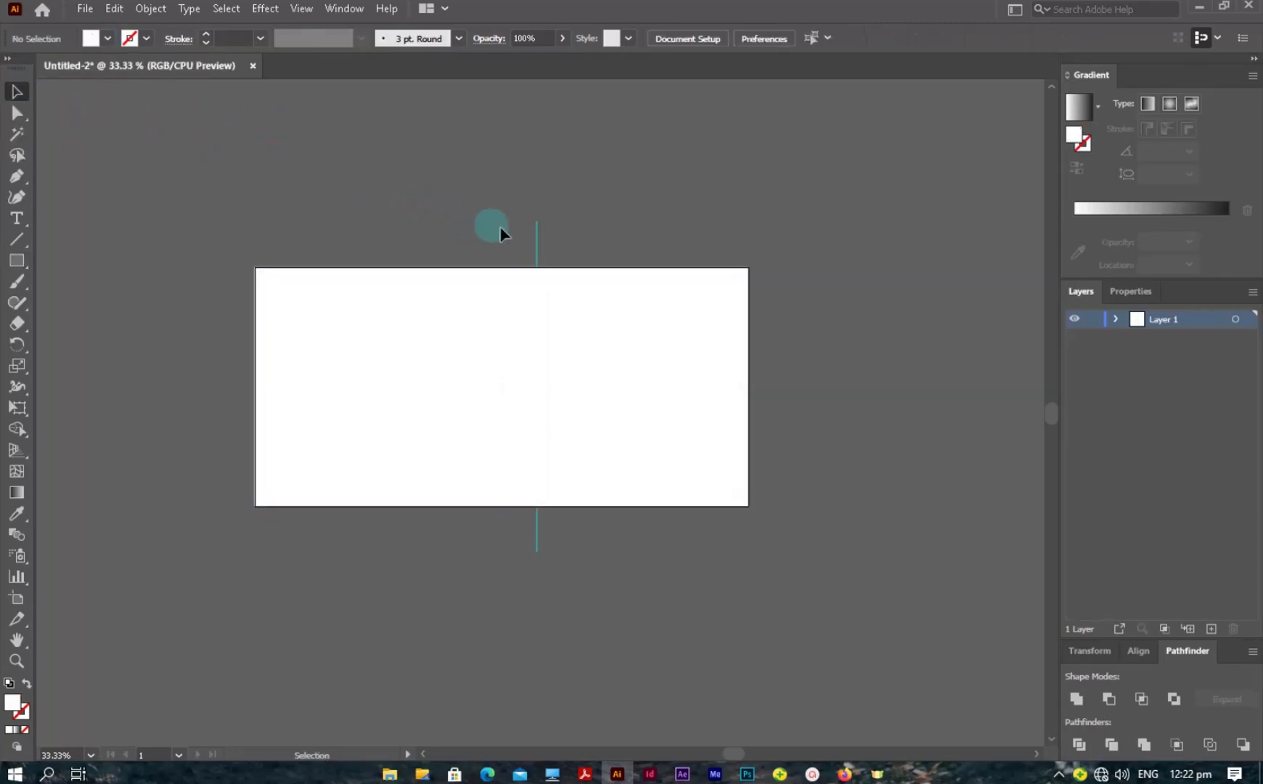
# - Bring the cyan line to the front and divide the rectangle along it with Pathfinder
pyautogui.click(537, 232)
pyautogui.rightClick(537, 231)
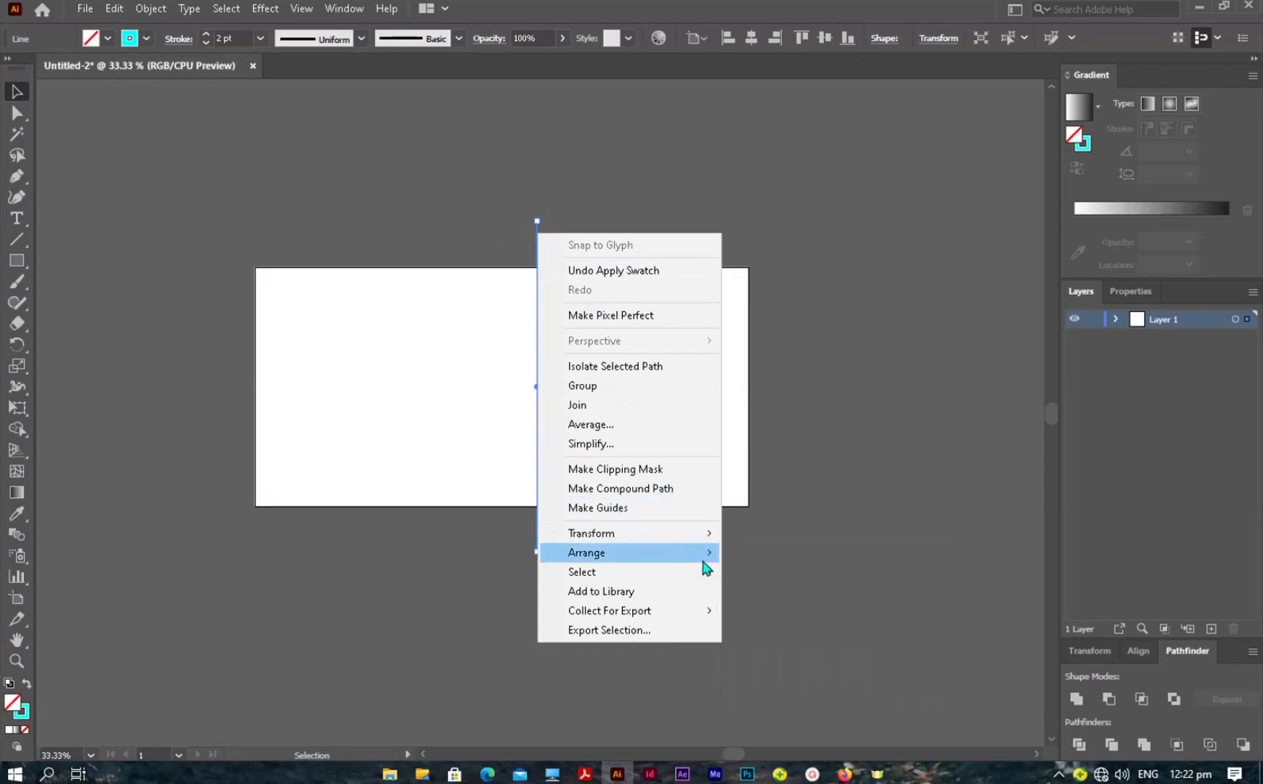
pyautogui.click(868, 431)
pyautogui.moveTo(307, 181); pyautogui.dragTo(638, 495)
pyautogui.click(1079, 745)
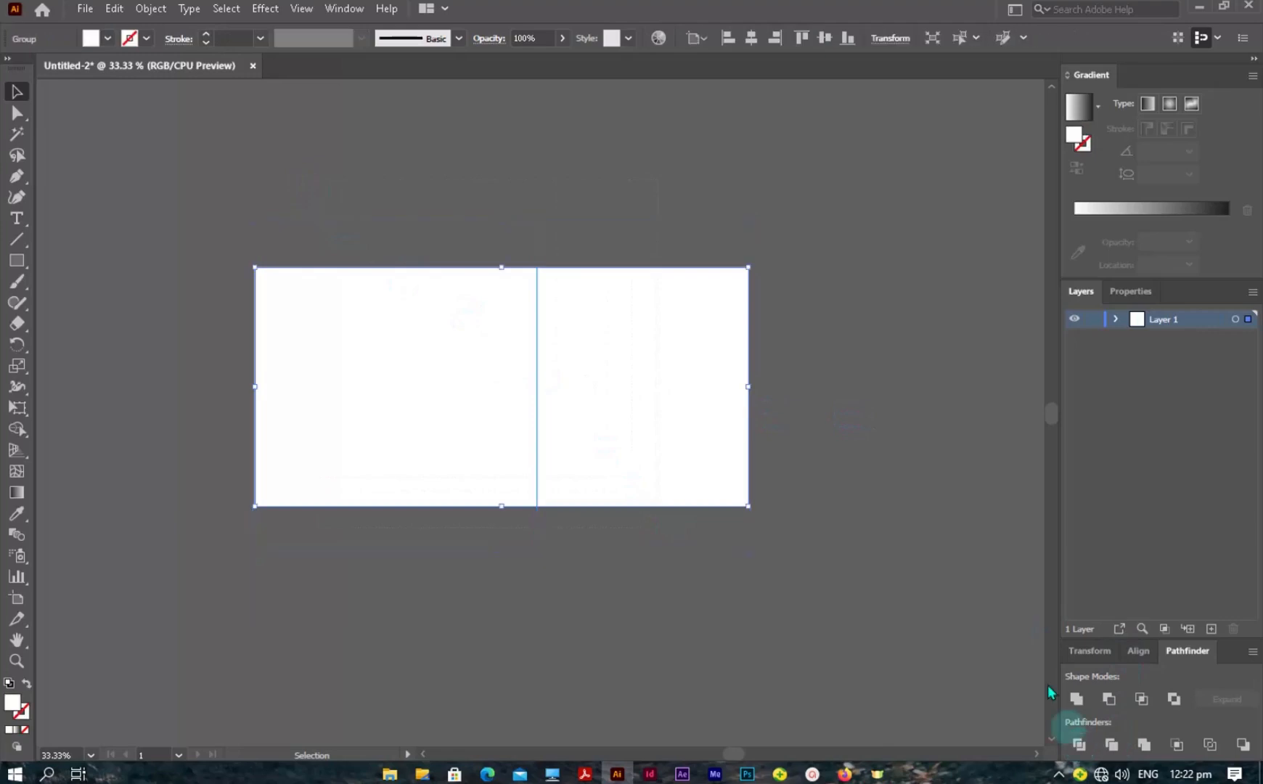
pyautogui.click(884, 246)
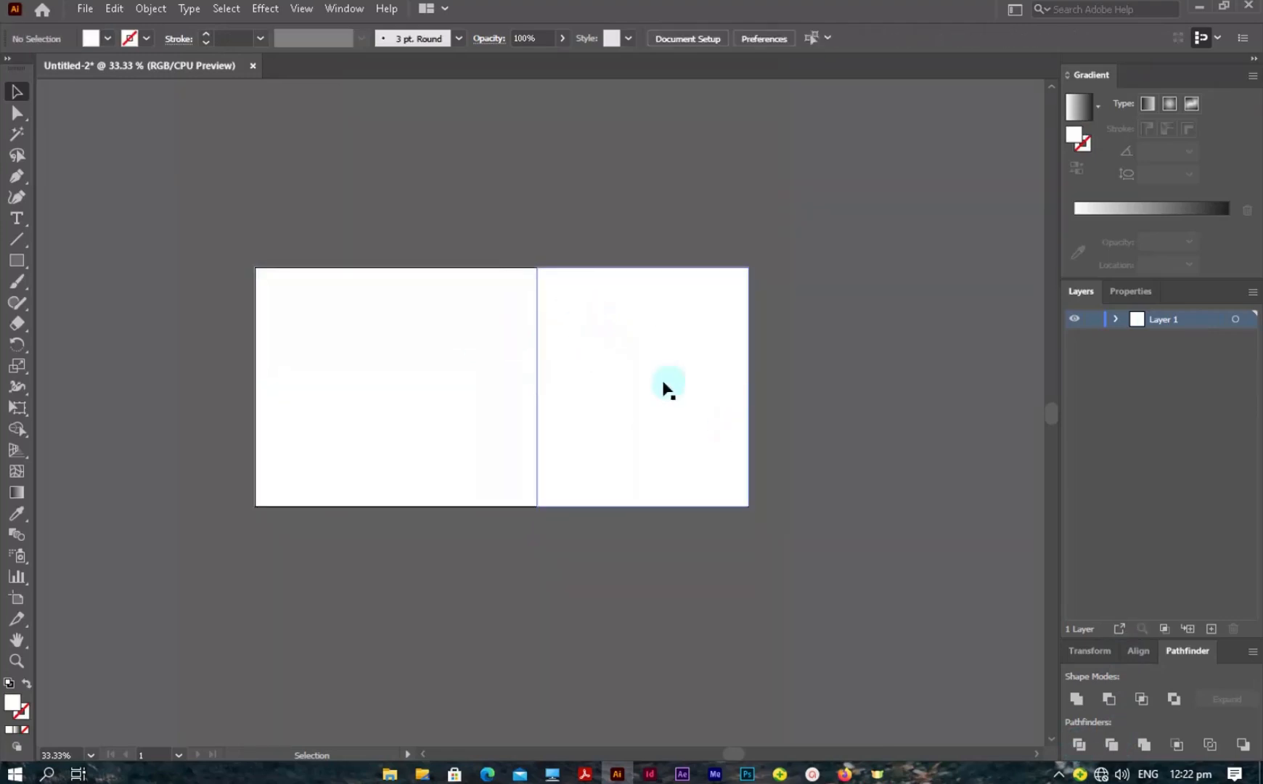
# - Ungroup the two pieces of the divided rectangle
pyautogui.rightClick(577, 327)
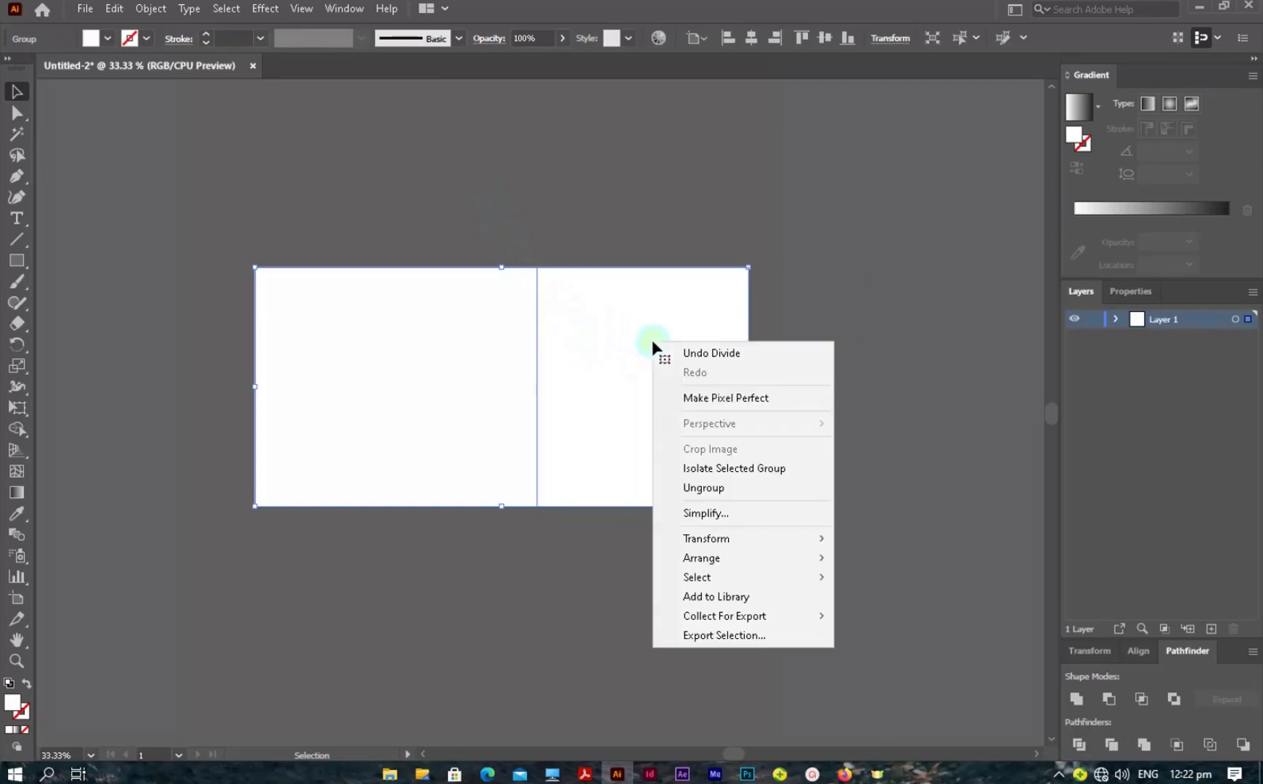
pyautogui.click(720, 487)
pyautogui.click(796, 490)
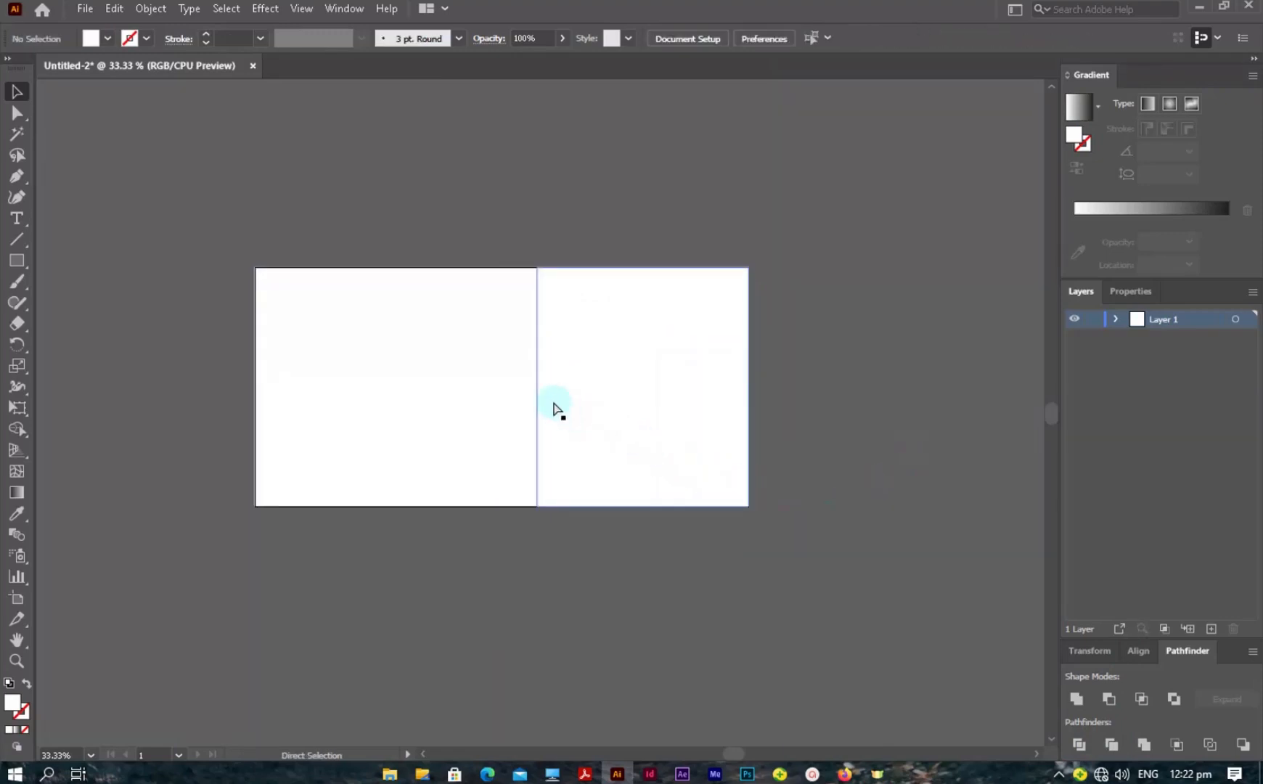
# - Paste the prepared artwork, placing the text and kitchen illustration above the artboard and the colour palette to the artboard's left
pyautogui.hotkey('ctrl', 'v')
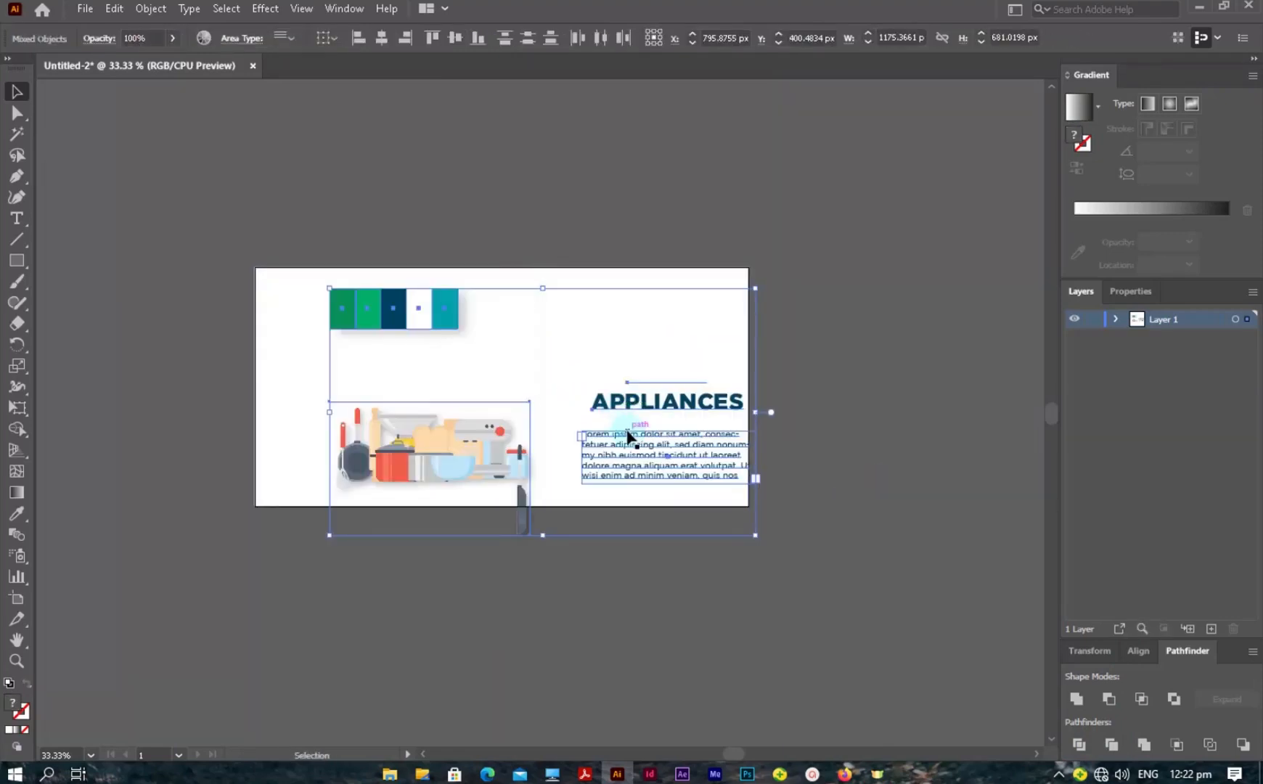
pyautogui.moveTo(630, 439); pyautogui.dragTo(589, 162)
pyautogui.moveTo(702, 290); pyautogui.dragTo(789, 491)
pyautogui.click(974, 368)
pyautogui.moveTo(456, 221); pyautogui.dragTo(259, 517)
# - Fill the right-hand piece with a linear gradient and sample the palette's teal for its starting colour stop
pyautogui.scroll(-5, 440, 423)
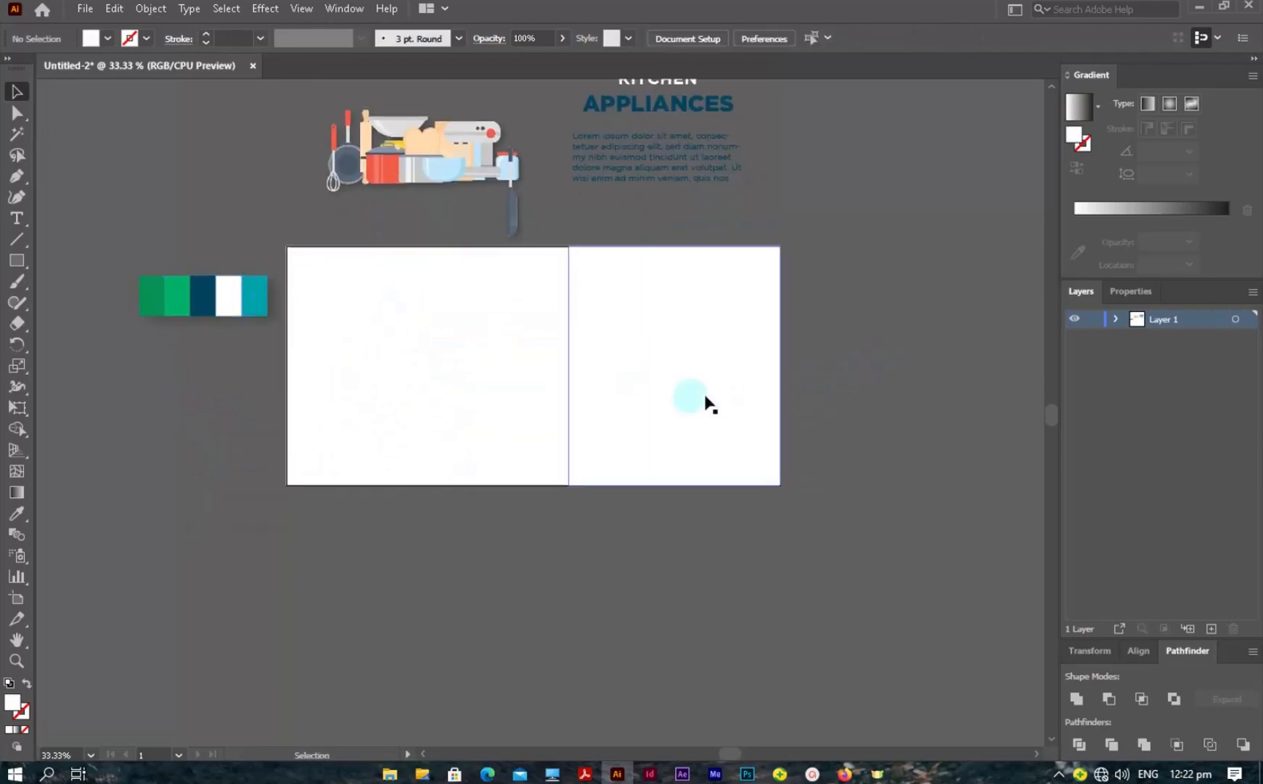
pyautogui.click(741, 425)
pyautogui.click(1116, 210)
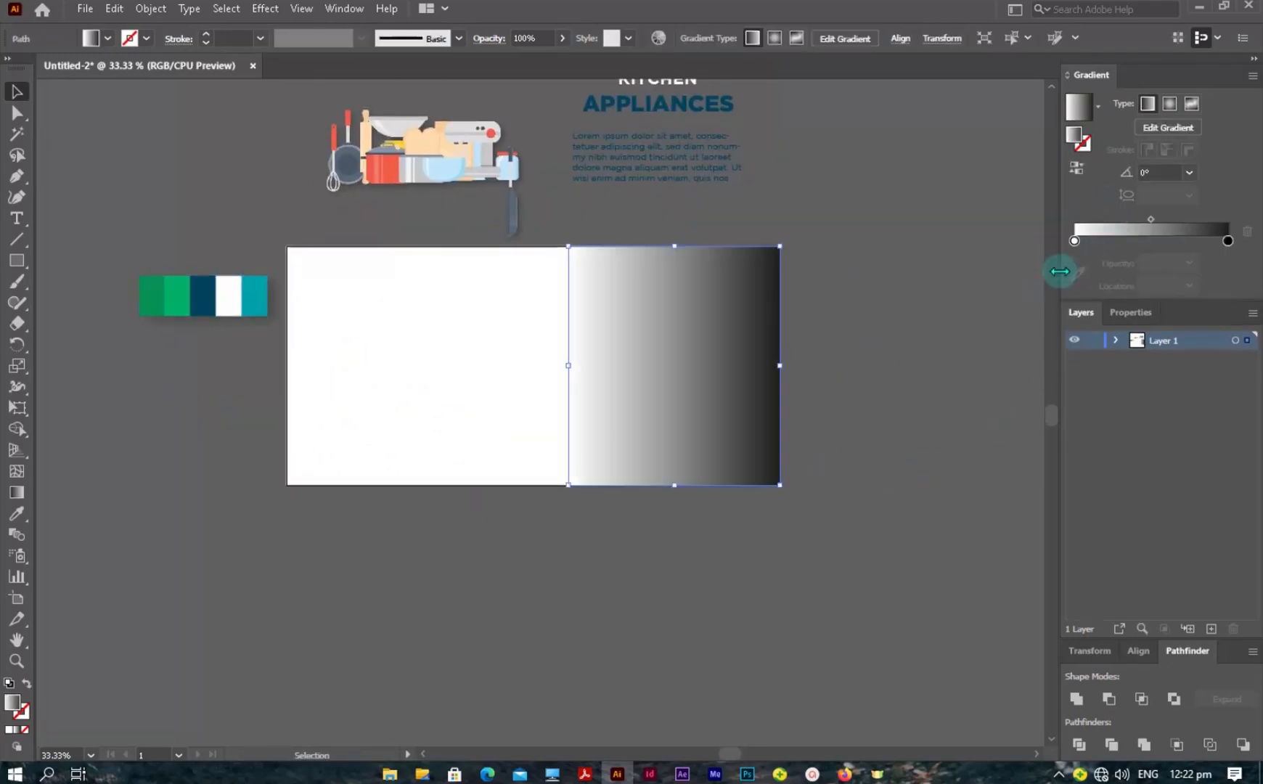
pyautogui.click(1075, 240)
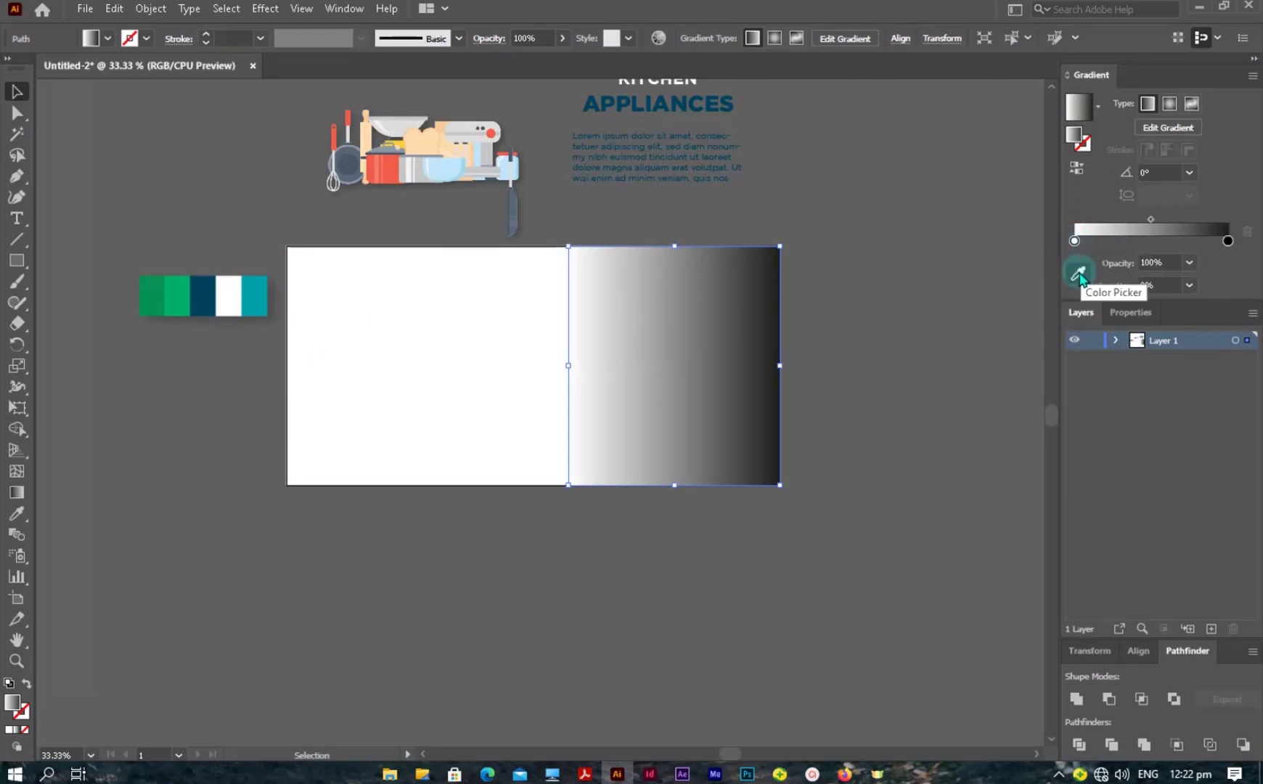
pyautogui.click(1078, 273)
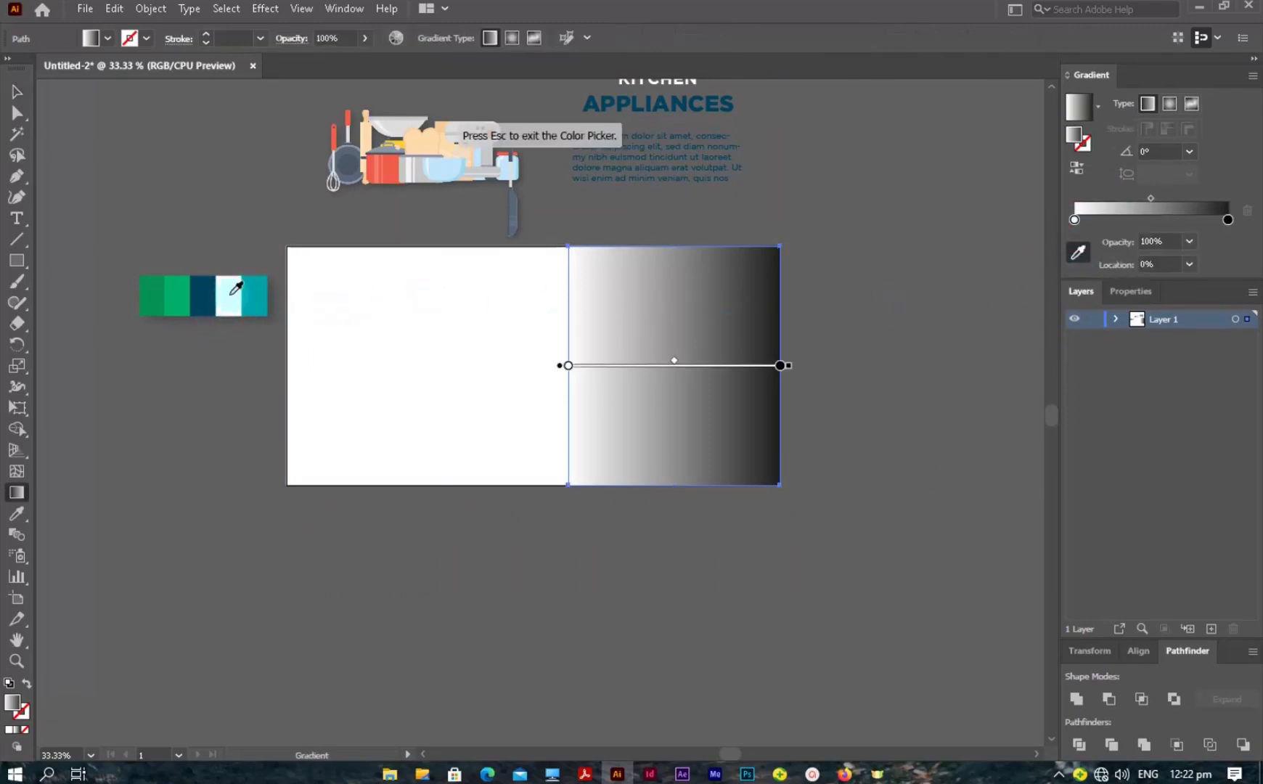
pyautogui.click(1074, 219)
pyautogui.click(1078, 251)
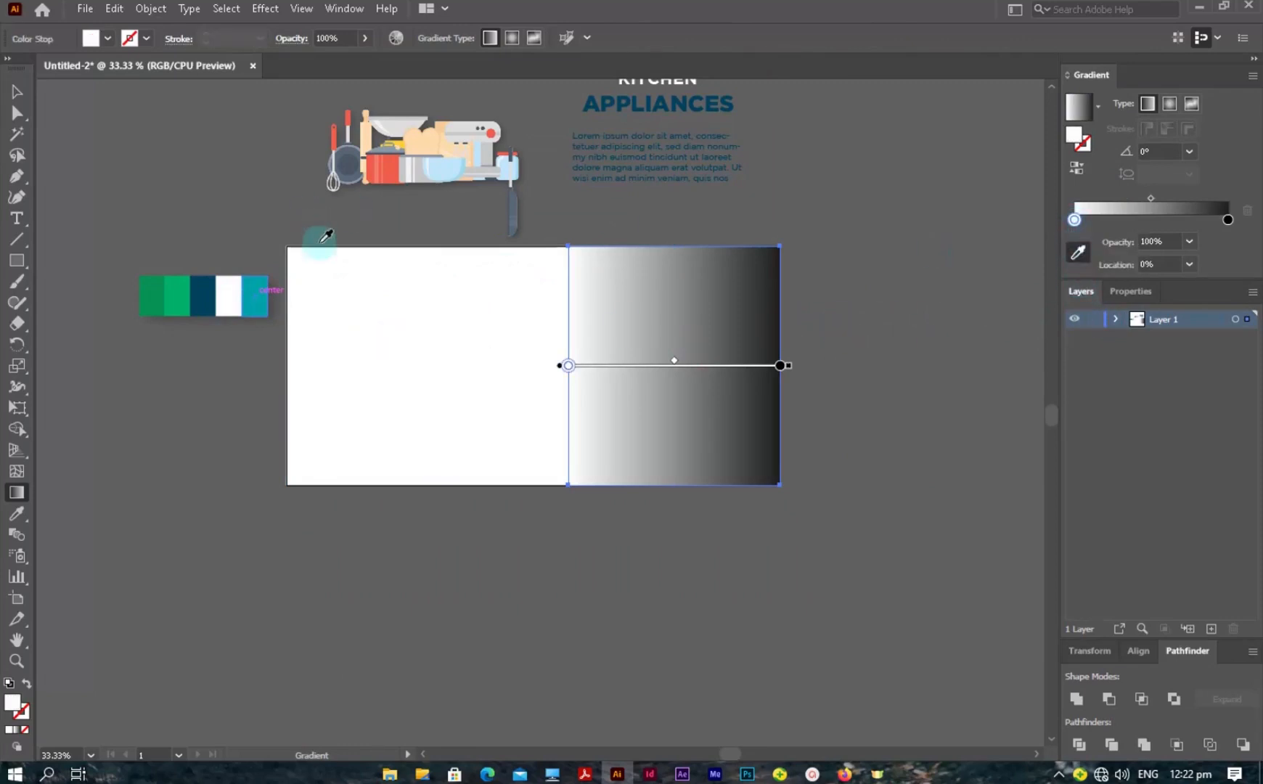
pyautogui.click(254, 291)
# - Sample the palette's lighter green for the ending colour stop of the right-hand piece's gradient
pyautogui.click(1227, 220)
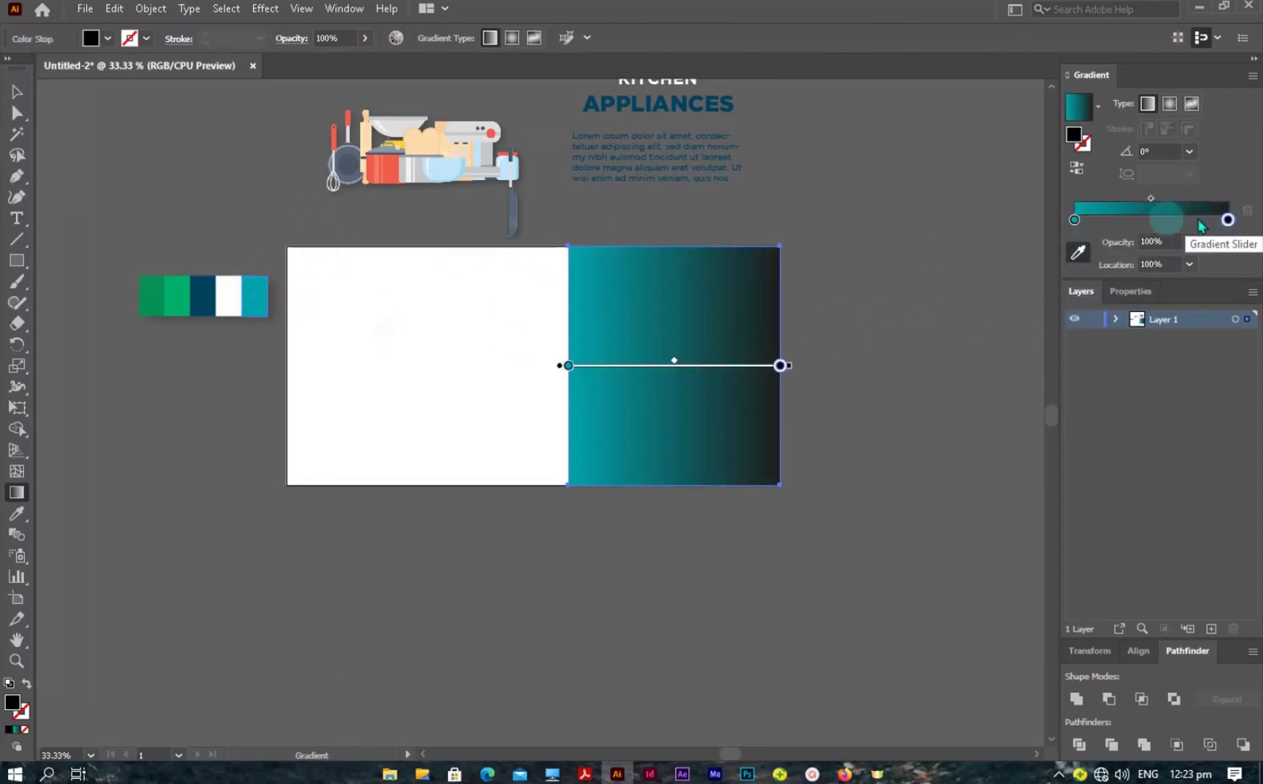
pyautogui.click(179, 289)
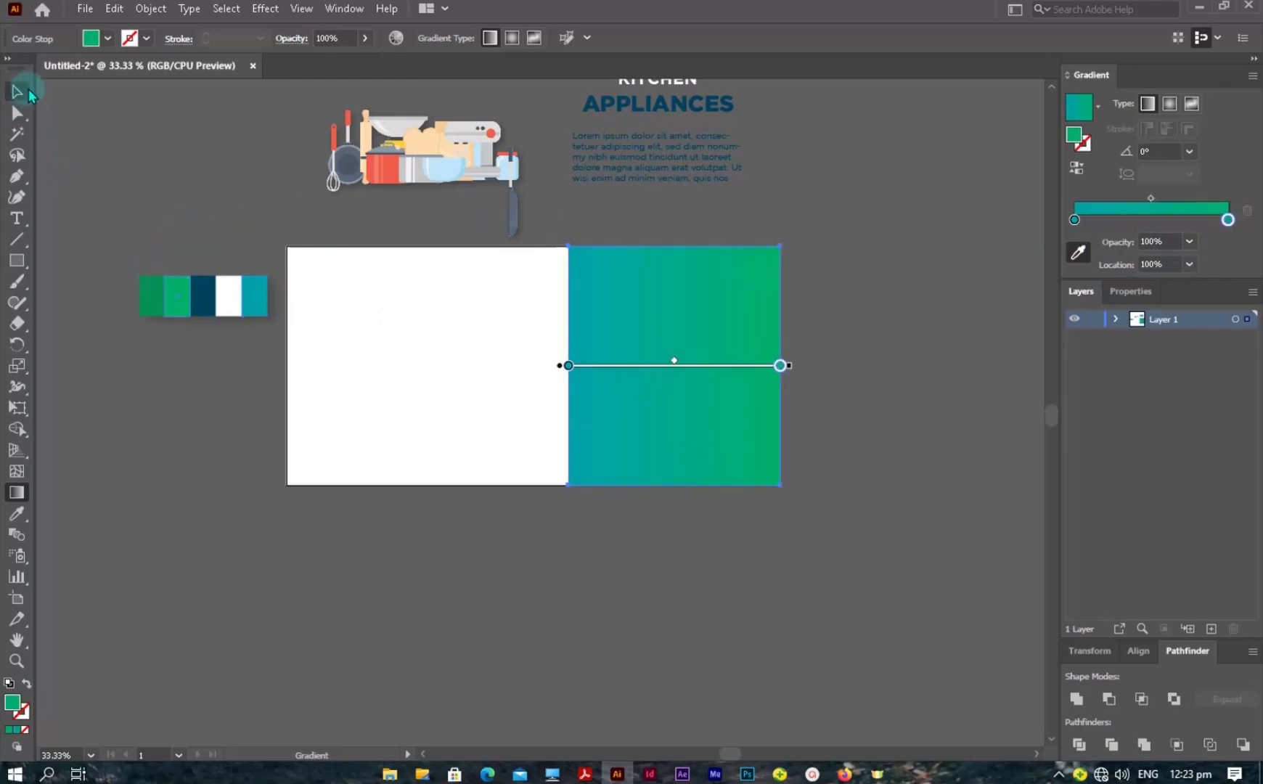
pyautogui.click(16, 91)
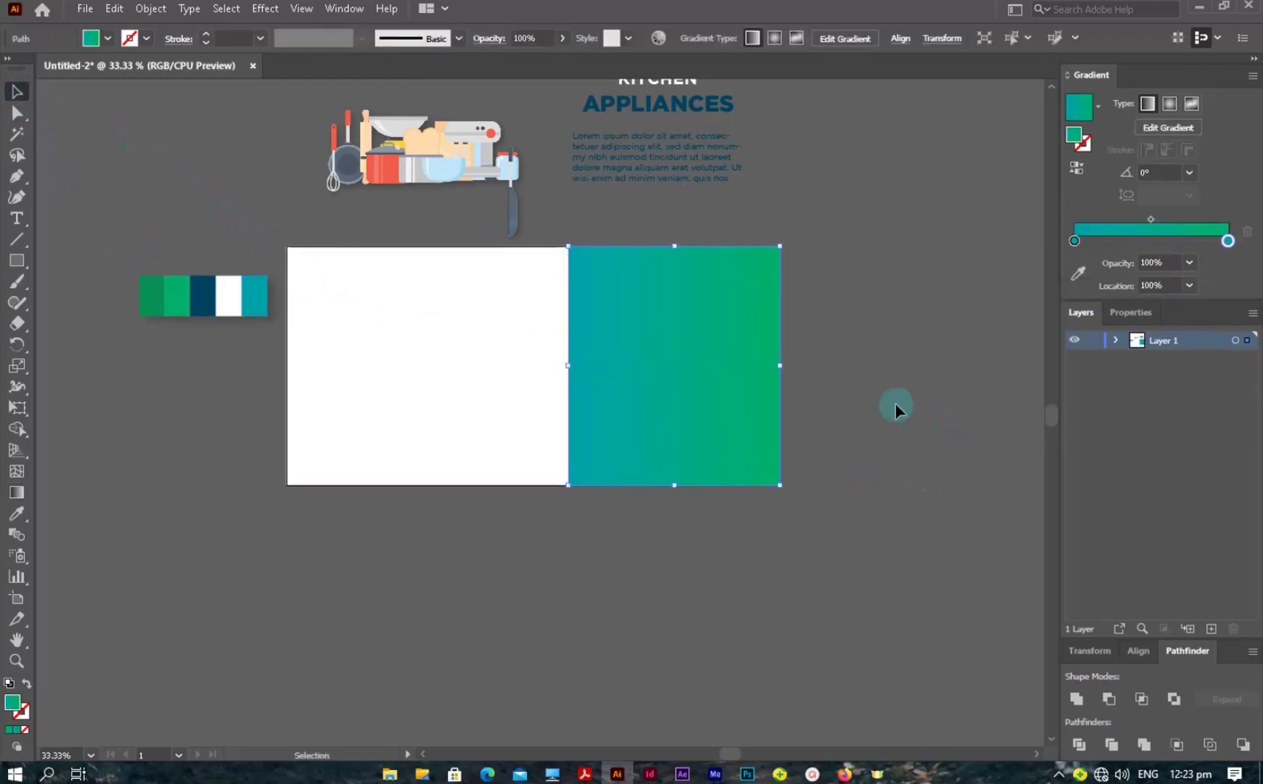
pyautogui.click(853, 341)
# - Redraw the right-hand piece's gradient diagonally from lower left to upper right, at about 45° and extending beyond the shape
pyautogui.click(720, 353)
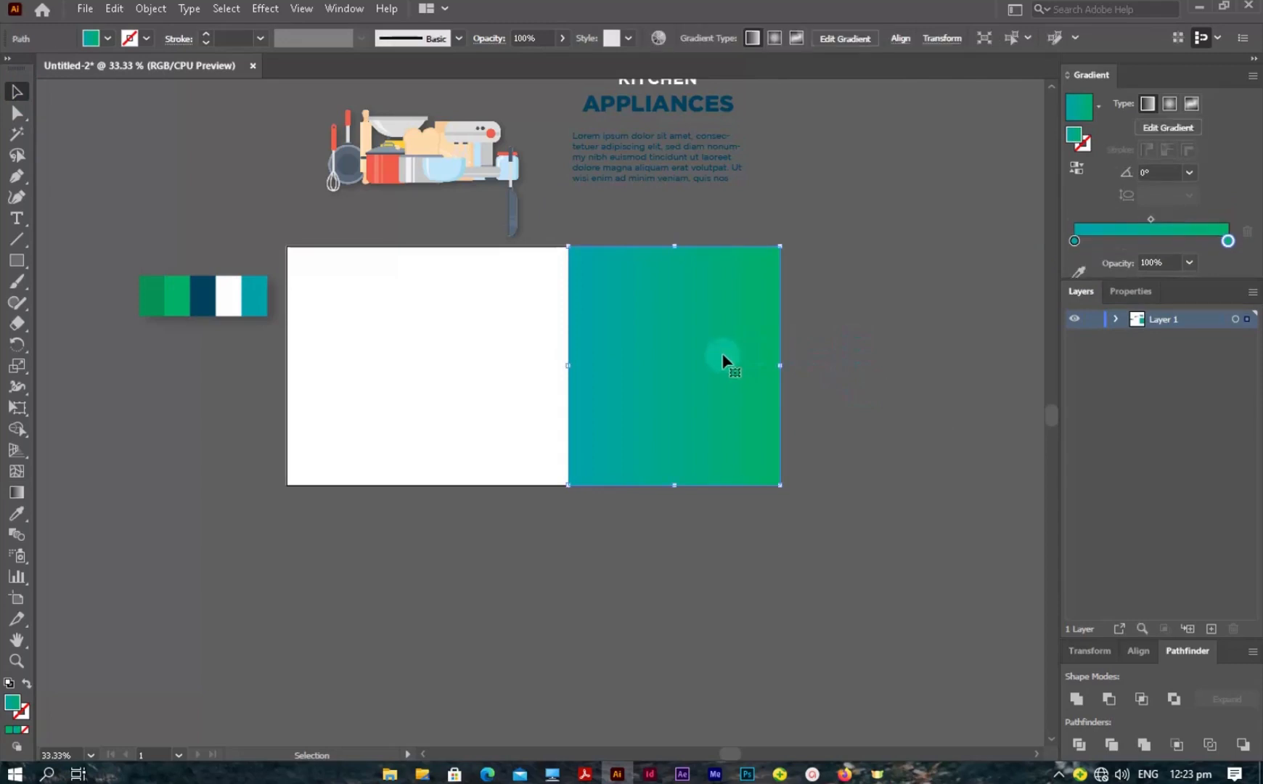
pyautogui.click(17, 492)
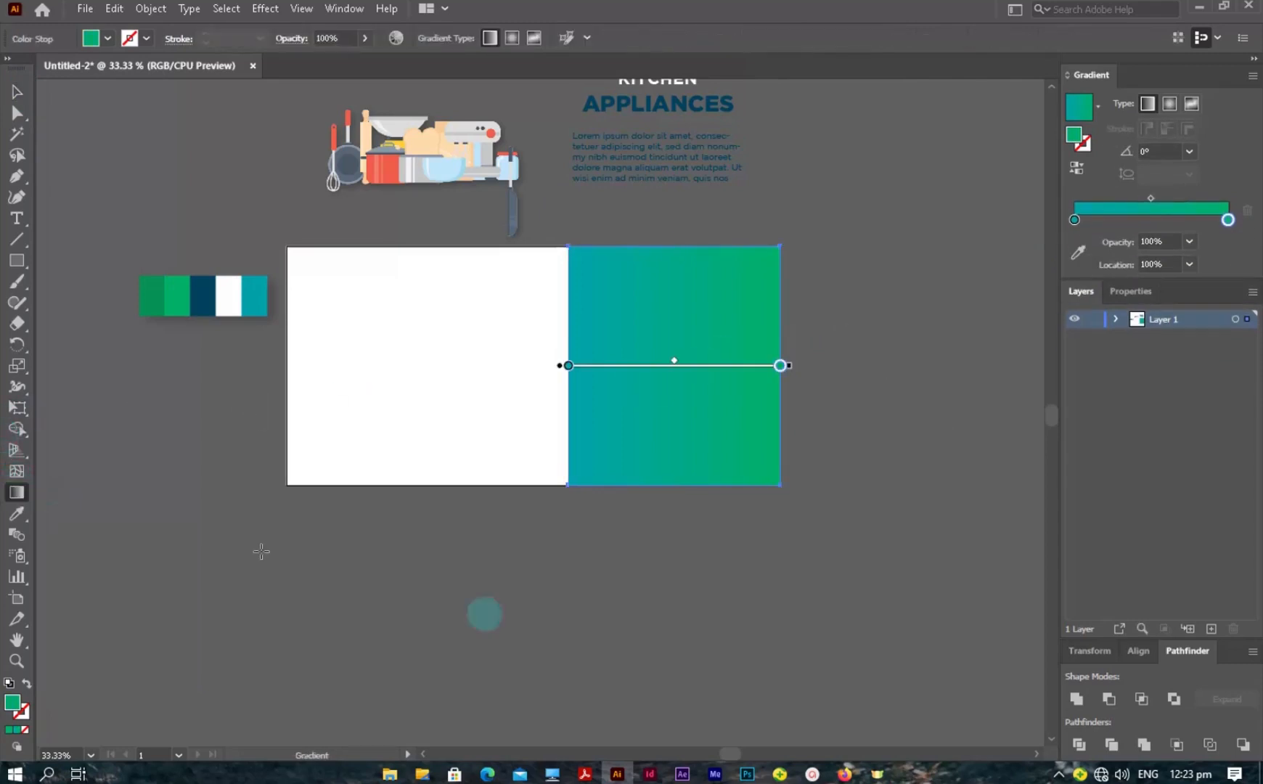
pyautogui.moveTo(442, 619)
pyautogui.mouseDown()
pyautogui.moveTo(887, 196)
pyautogui.moveTo(890, 149)
pyautogui.mouseUp()
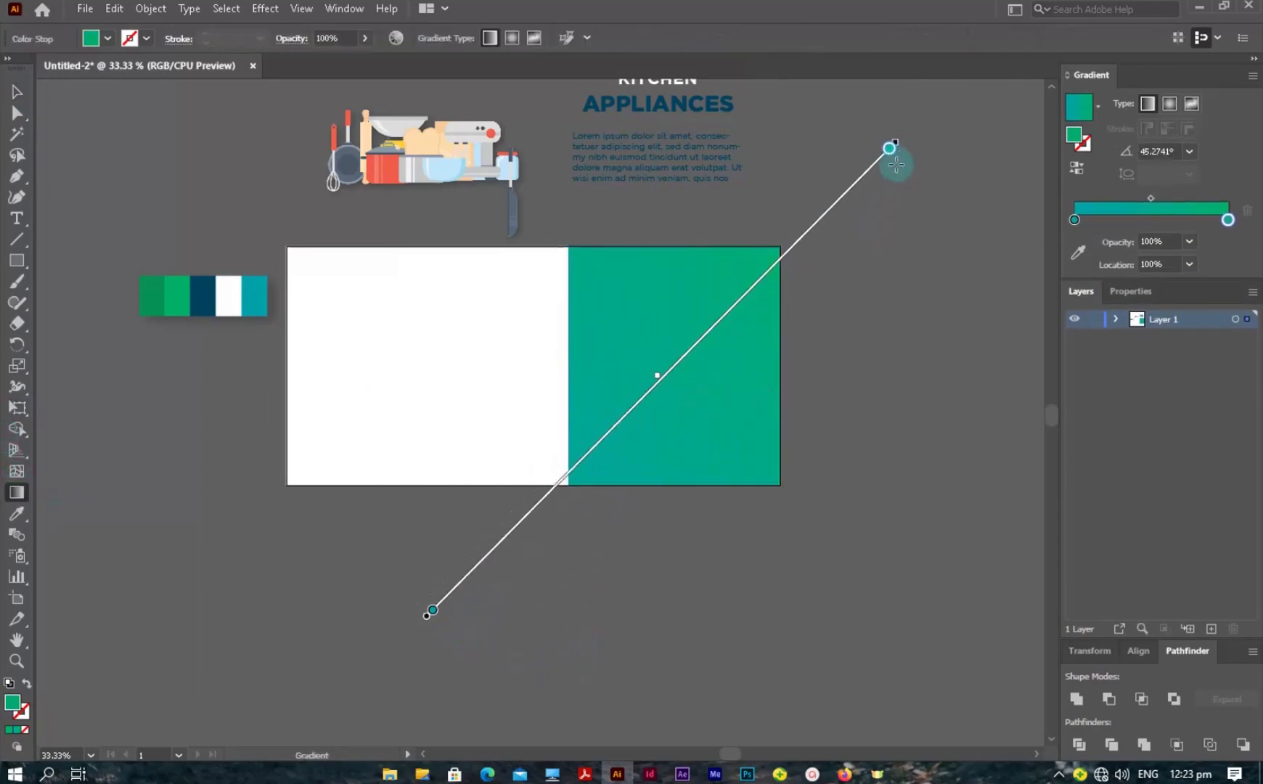
pyautogui.click(17, 93)
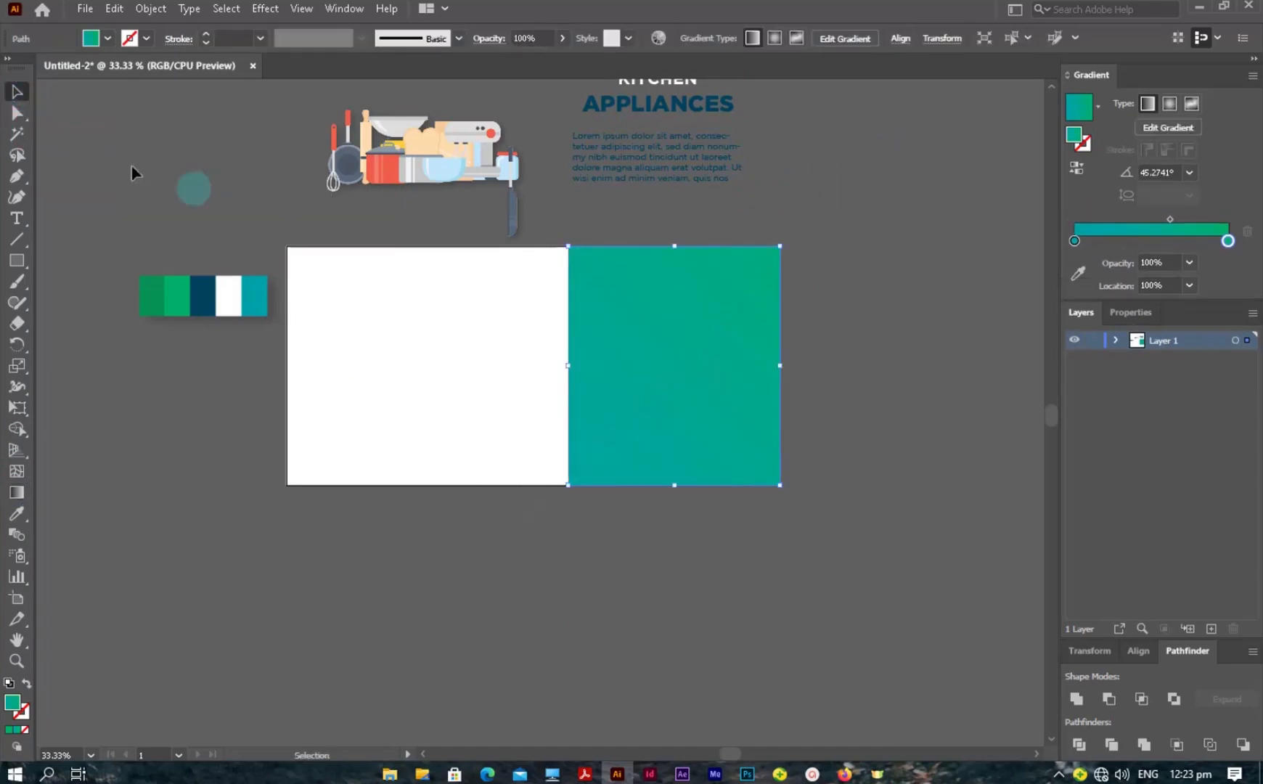
pyautogui.click(214, 158)
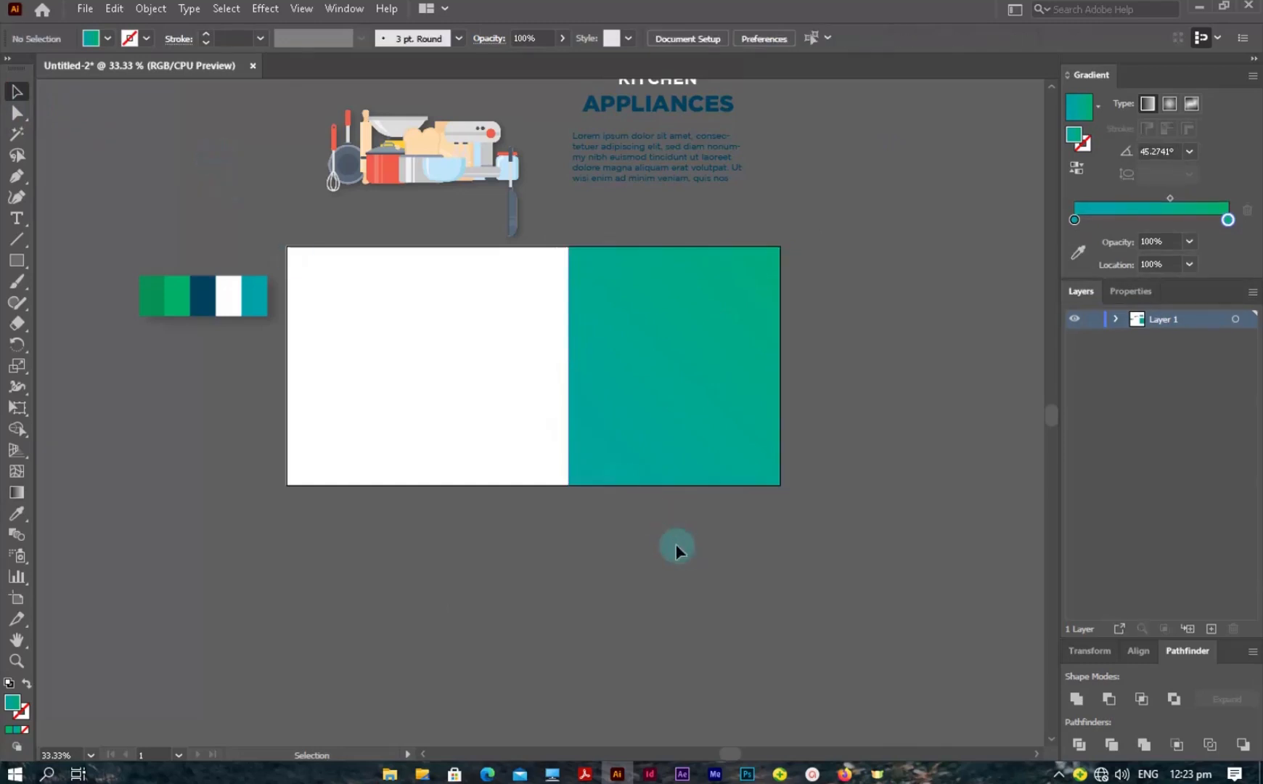
# - Fill the left-hand white piece with the palette's dark green using the Eyedropper
pyautogui.click(464, 359)
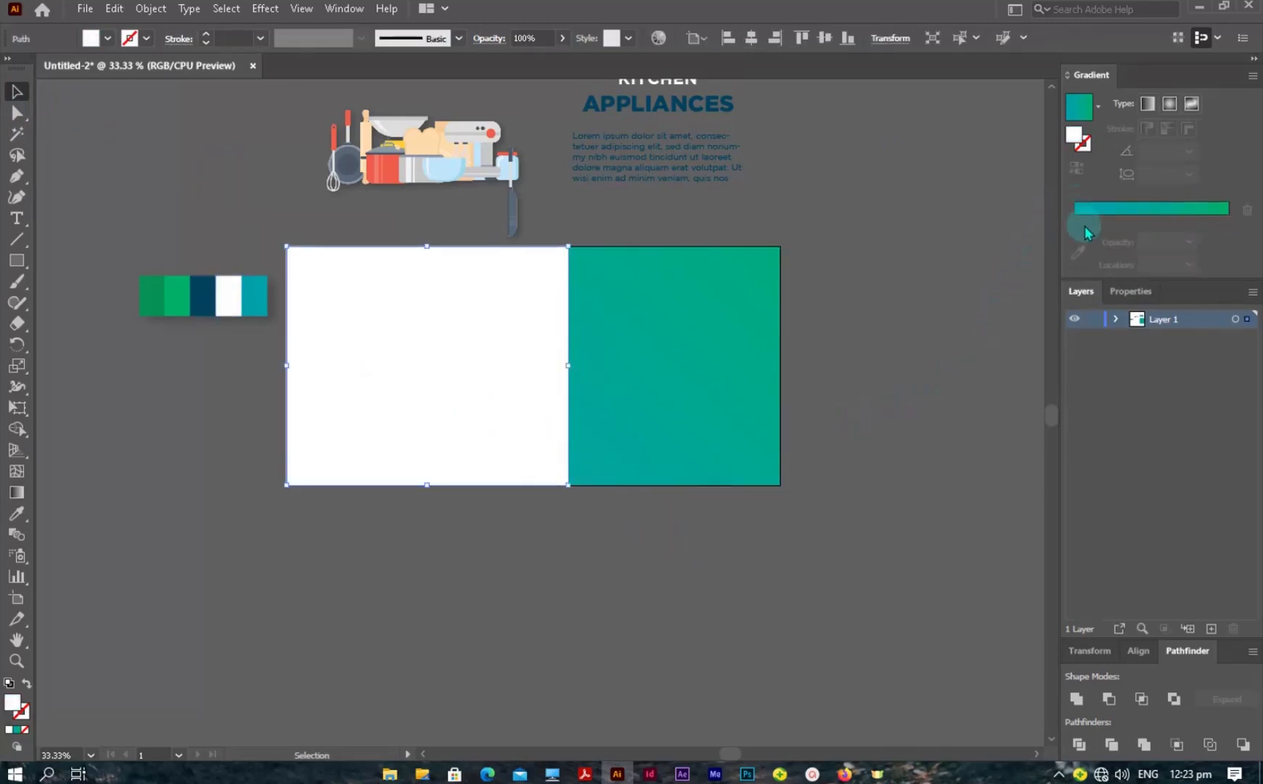
pyautogui.click(17, 515)
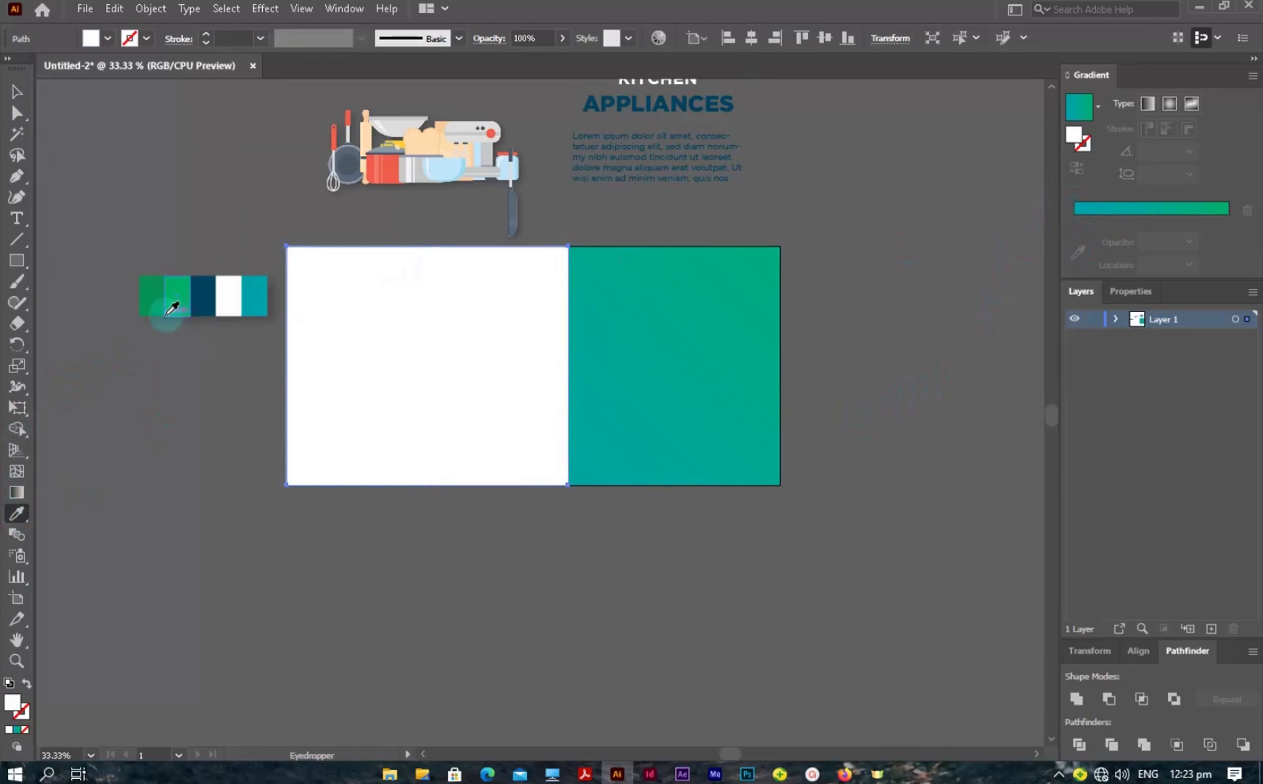
pyautogui.click(165, 291)
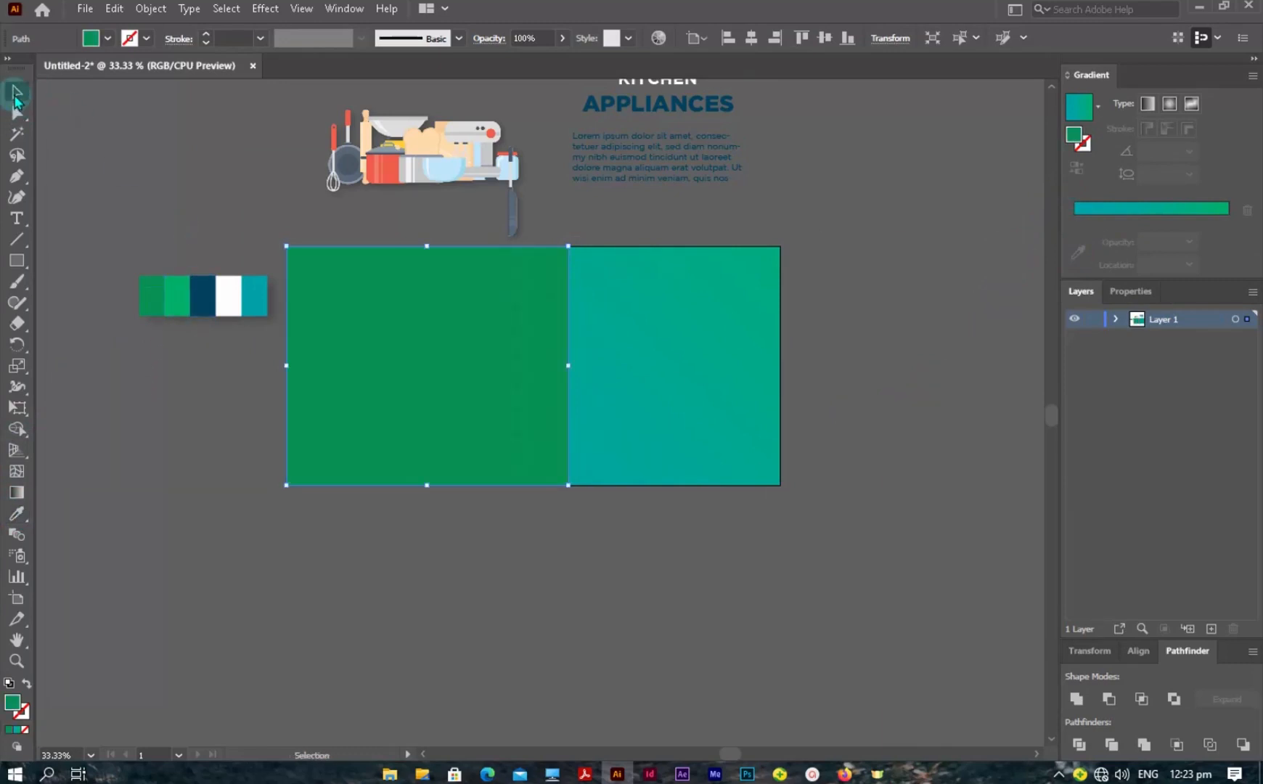
pyautogui.click(162, 147)
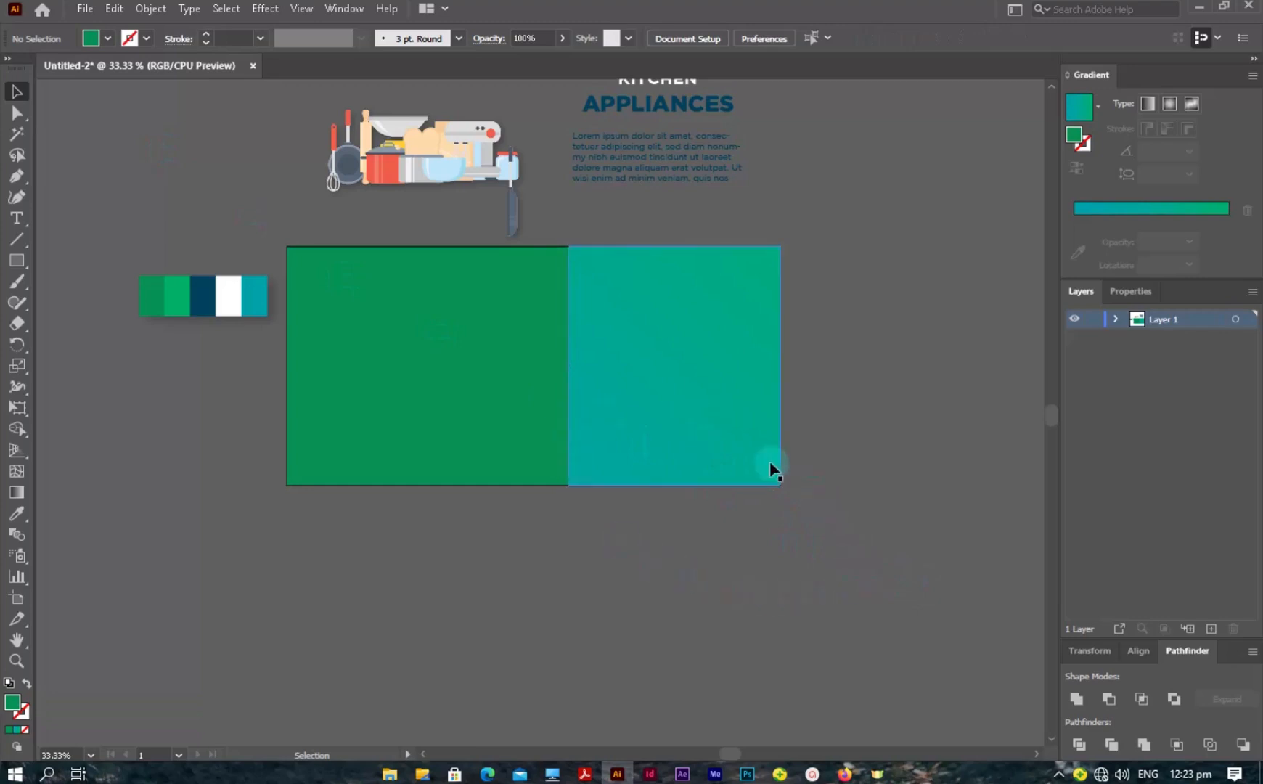
# - Copy the dark green left-hand piece and paste the duplicate in place
pyautogui.click(459, 349)
pyautogui.click(114, 8)
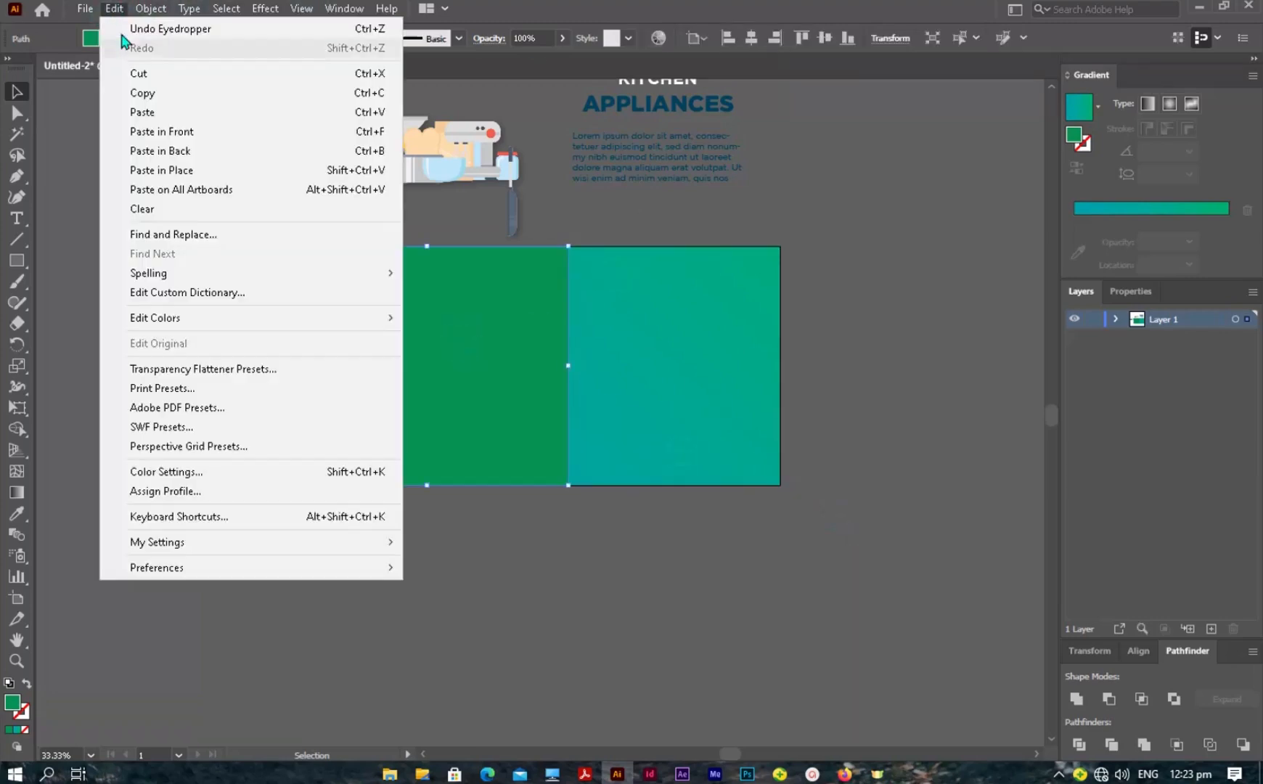
pyautogui.click(143, 93)
pyautogui.click(114, 8)
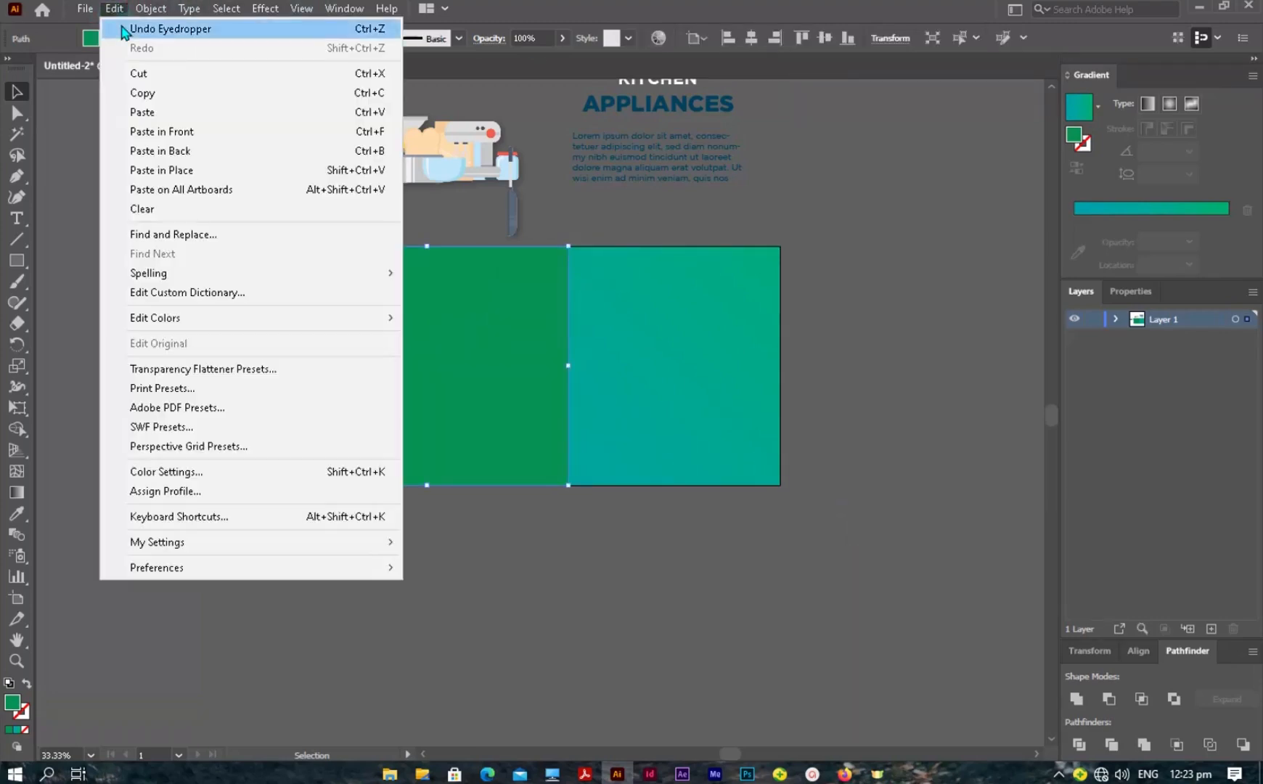
pyautogui.click(163, 171)
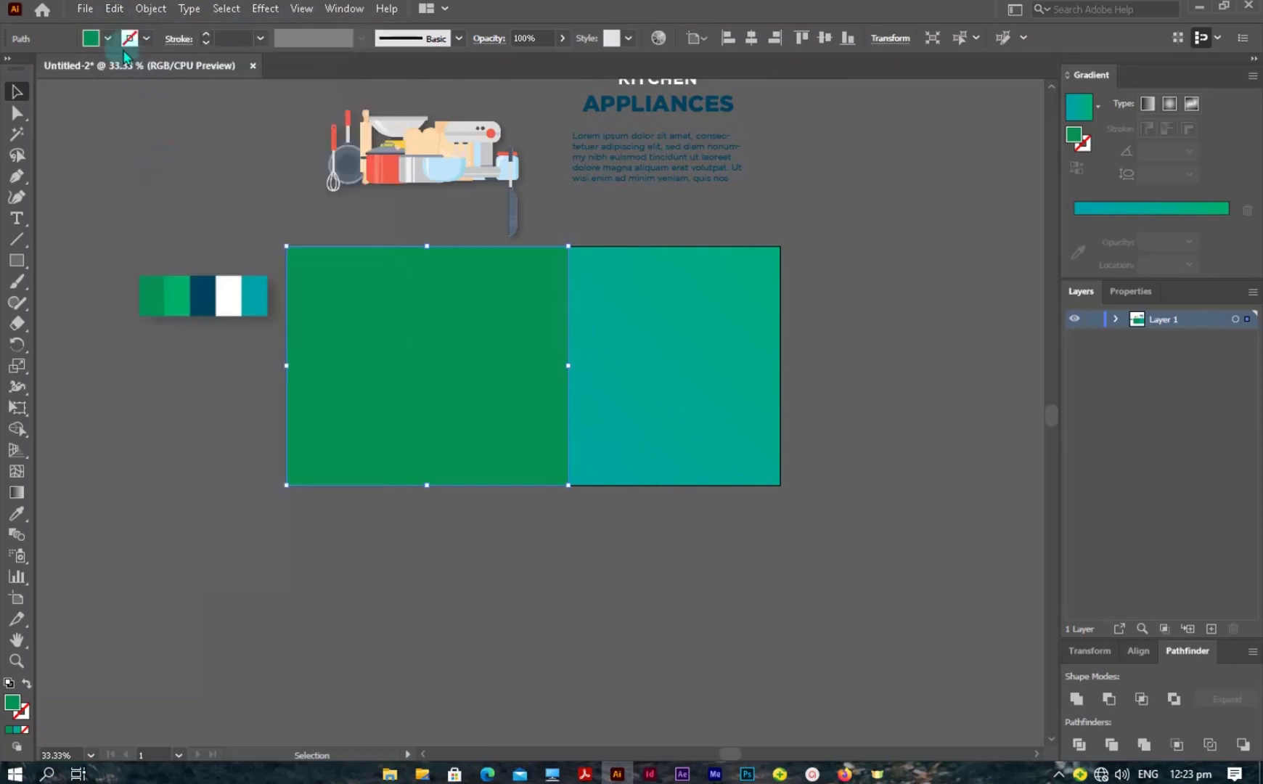
# - Fill the duplicated green piece with a horizontal line pattern from the Basic Graphics_Lines library, then collapse the library and move it off the artwork
pyautogui.click(112, 42)
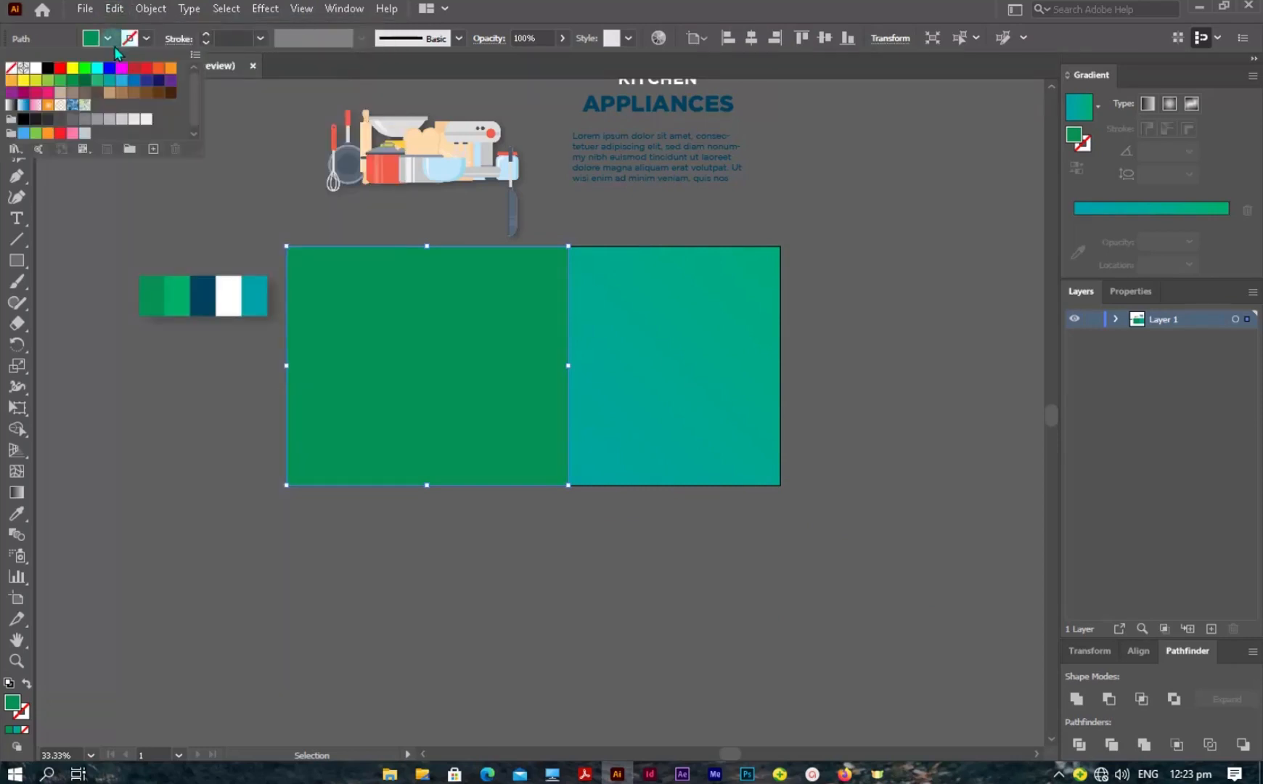
pyautogui.click(14, 149)
pyautogui.moveTo(77, 448)
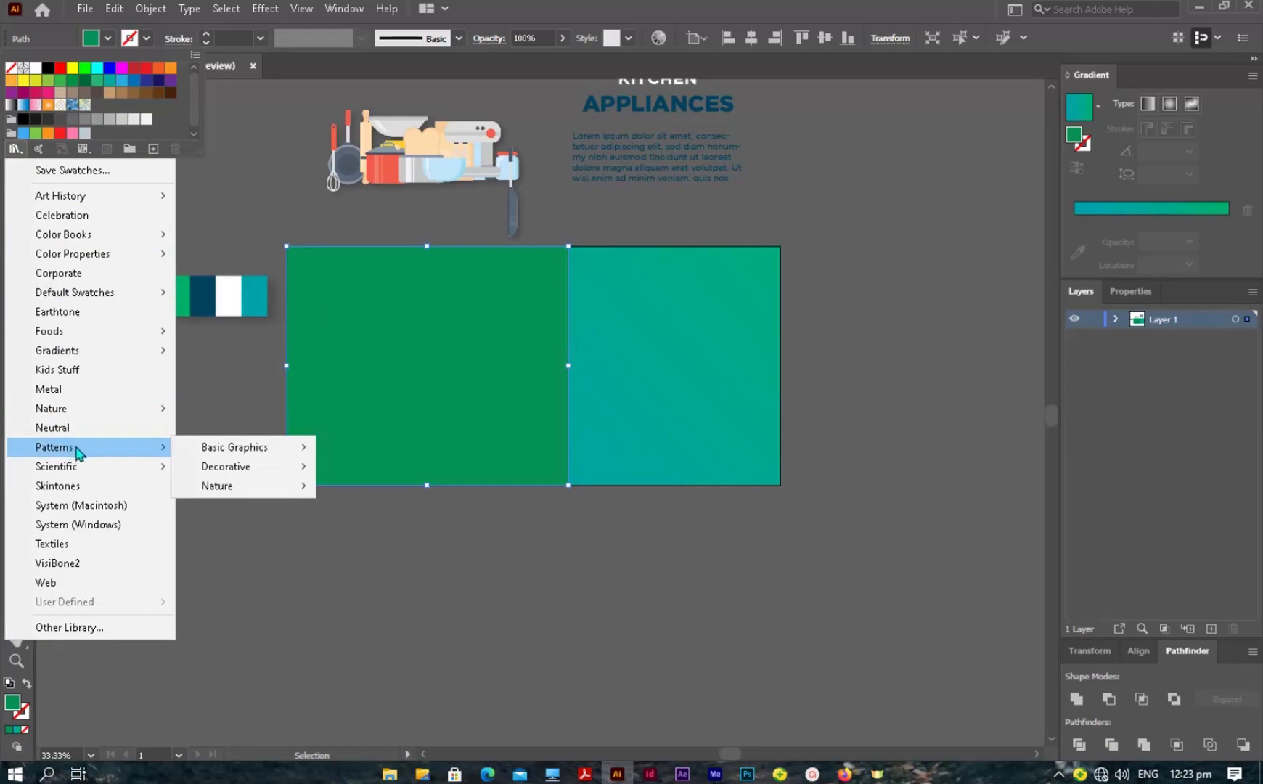
pyautogui.moveTo(226, 454)
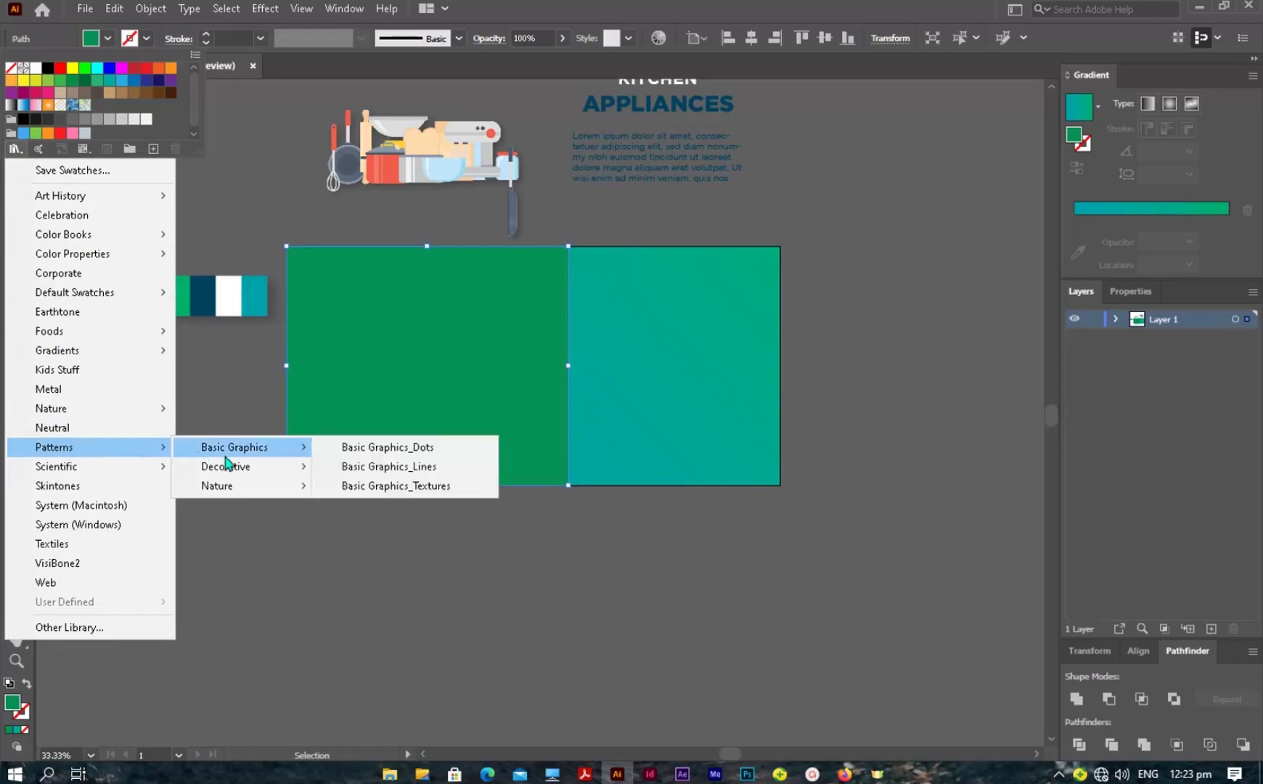
pyautogui.click(367, 467)
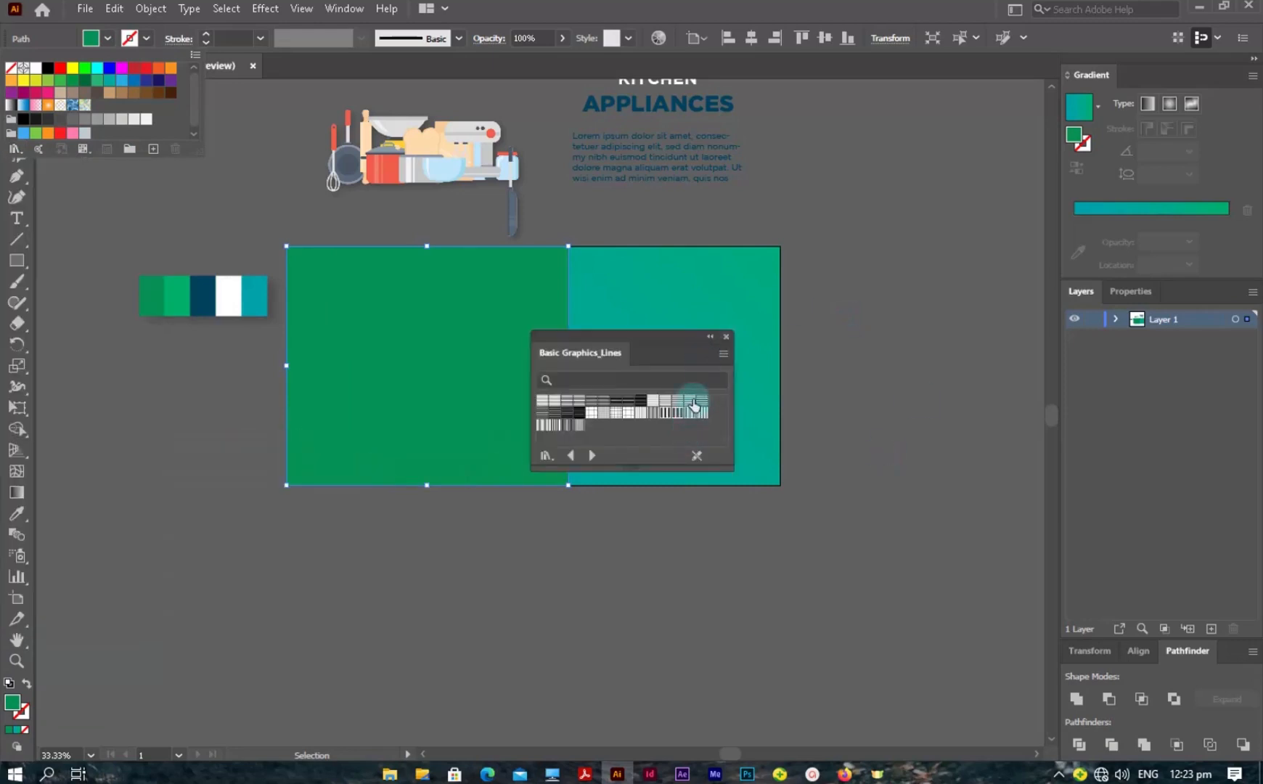
pyautogui.click(689, 404)
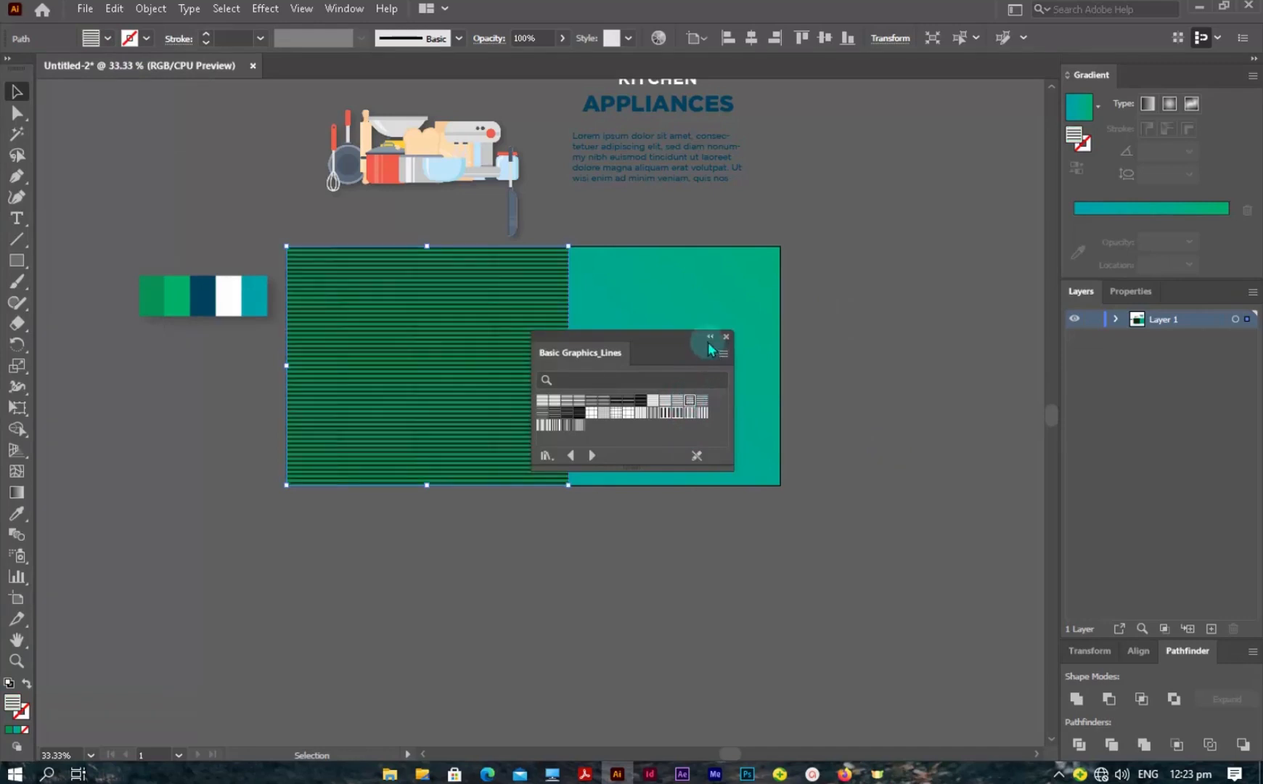
pyautogui.click(709, 341)
pyautogui.moveTo(611, 333); pyautogui.dragTo(950, 192)
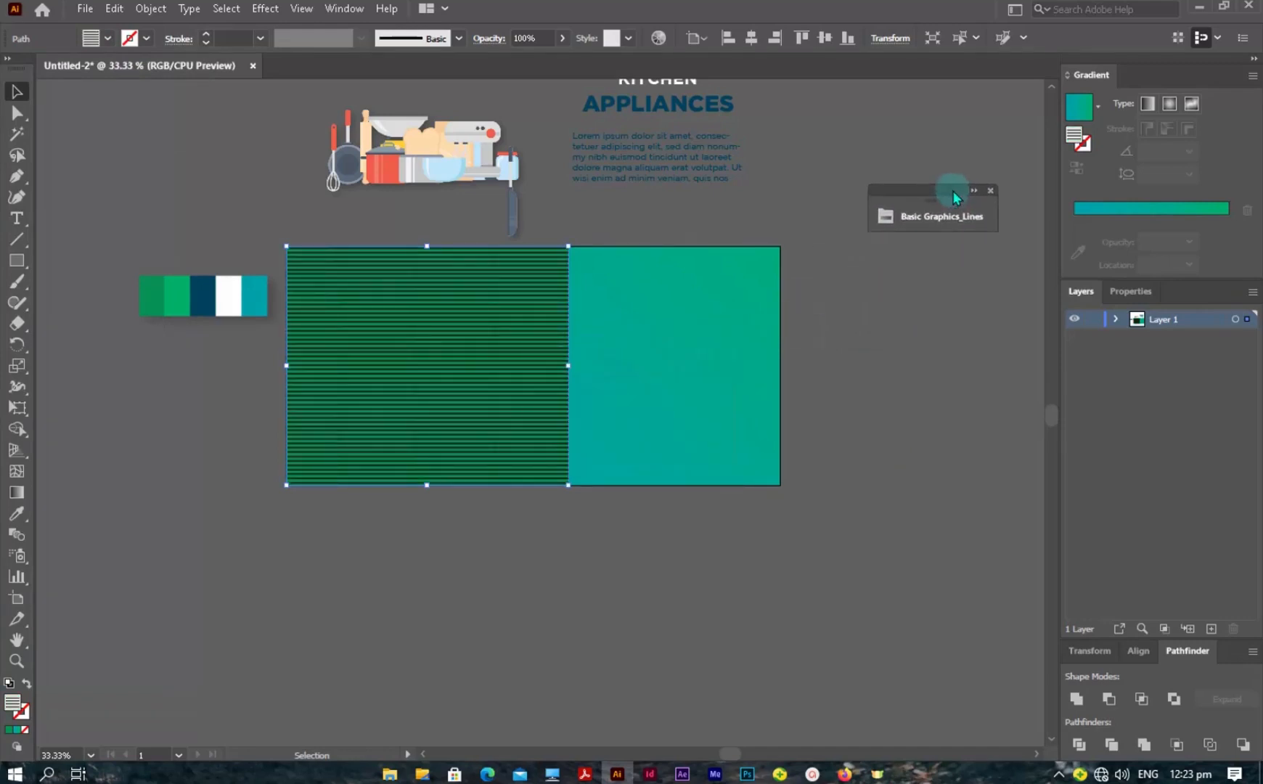
# - Recolor the line pattern from black to dark blue 004966 using the advanced Recolor Artwork options
pyautogui.click(661, 40)
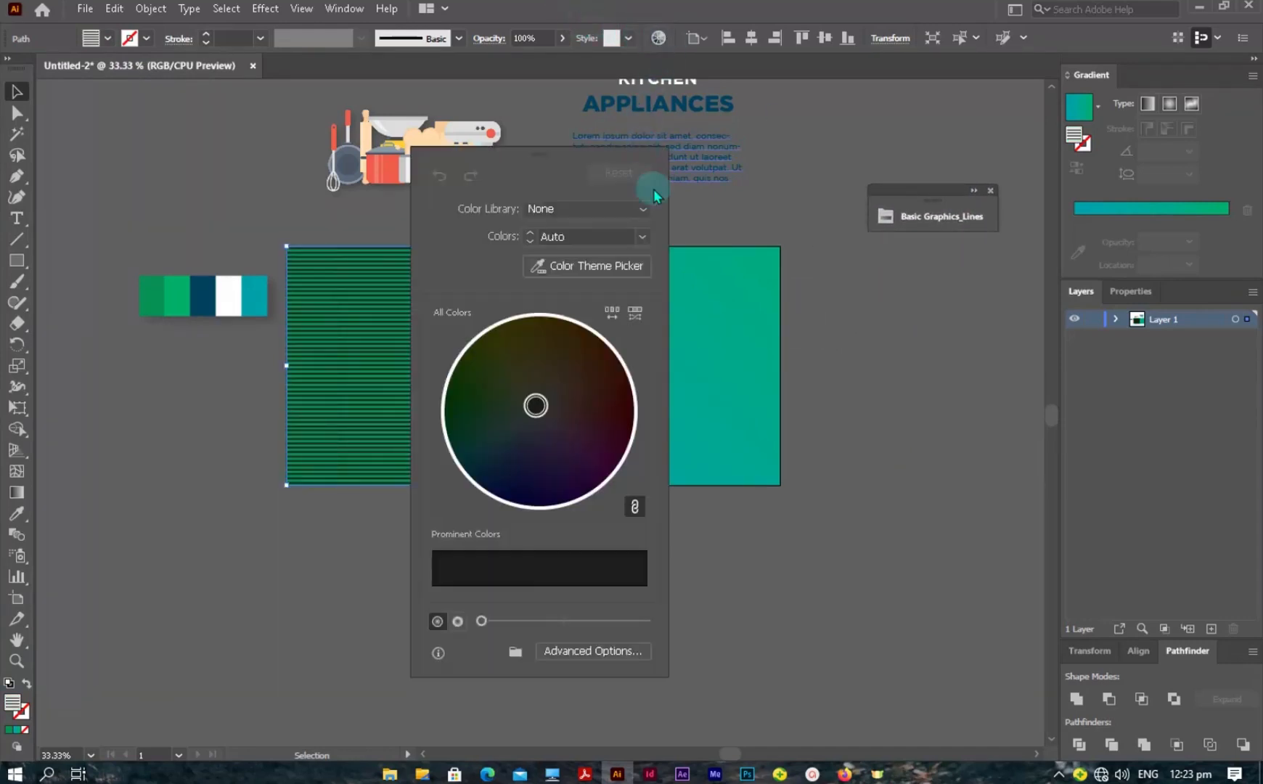
pyautogui.click(562, 660)
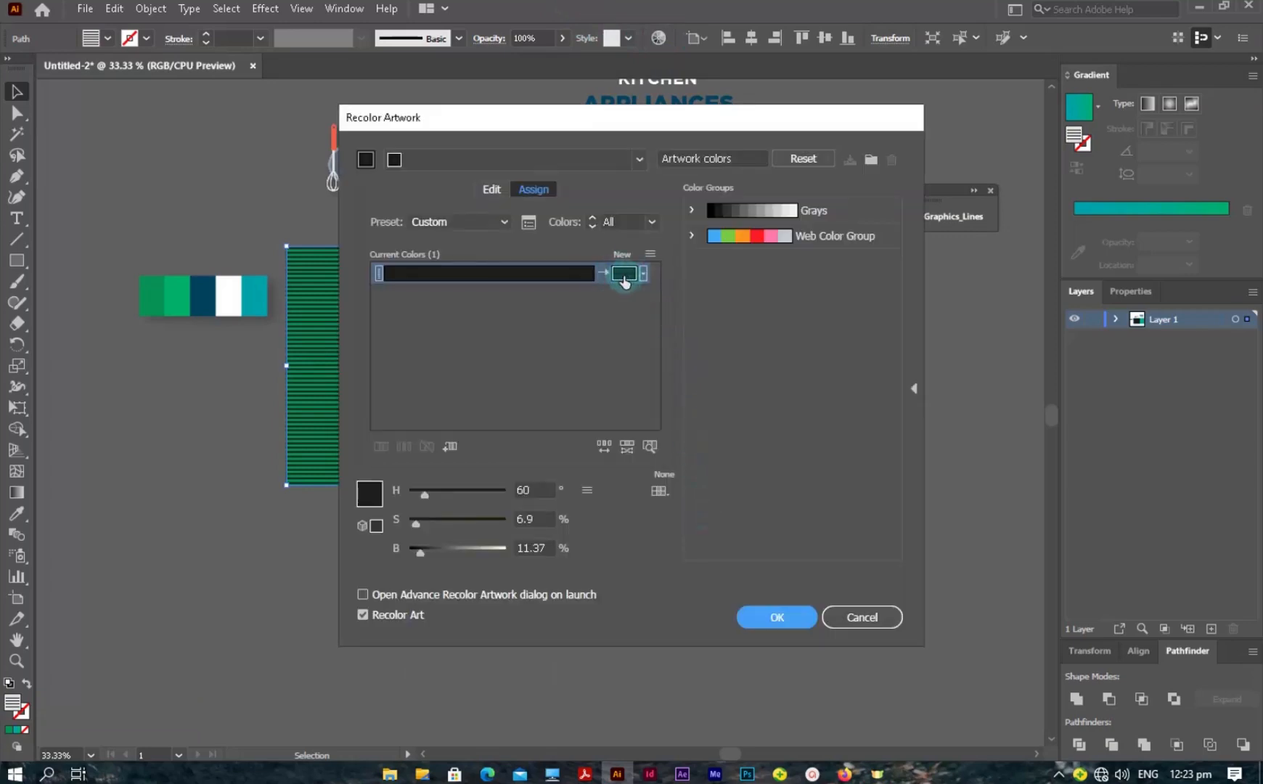
pyautogui.doubleClick(622, 274)
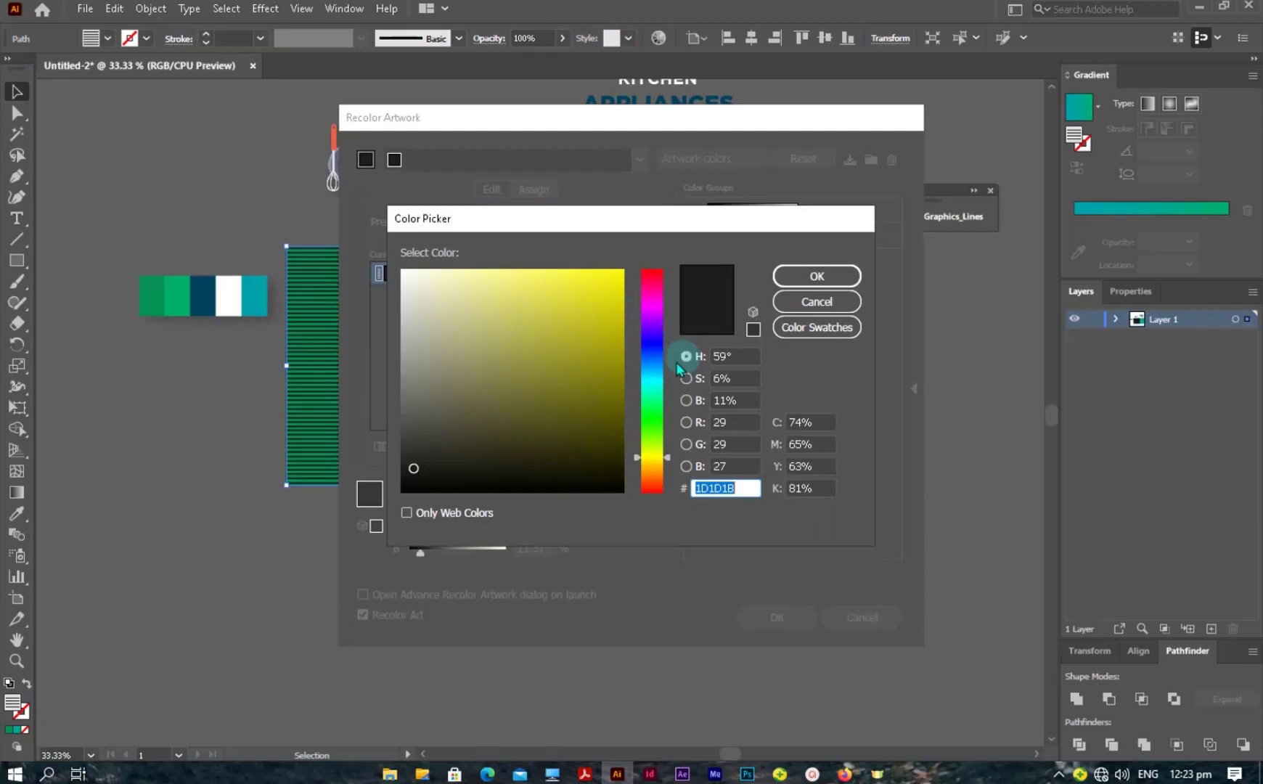
pyautogui.click(652, 350)
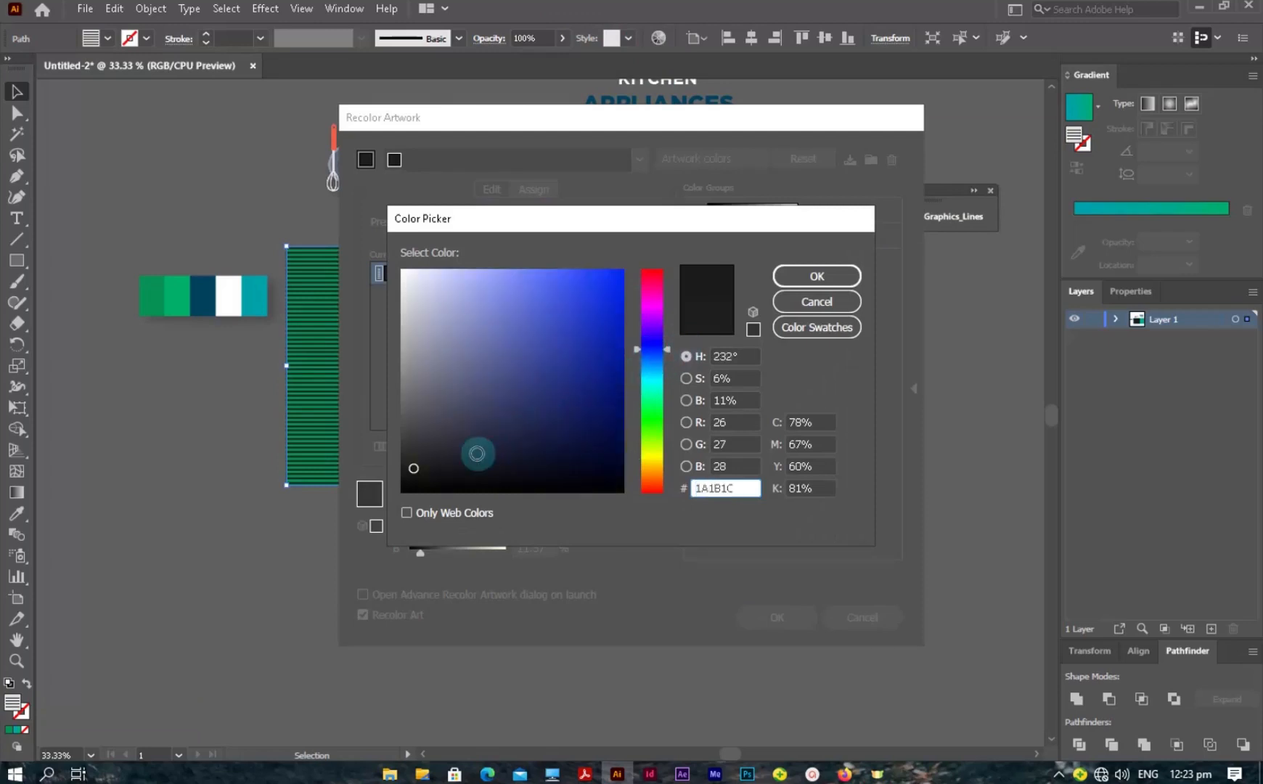
pyautogui.moveTo(651, 351); pyautogui.dragTo(651, 368)
pyautogui.moveTo(615, 411)
pyautogui.mouseDown()
pyautogui.moveTo(654, 396)
pyautogui.moveTo(670, 370)
pyautogui.mouseUp()
pyautogui.click(733, 487)
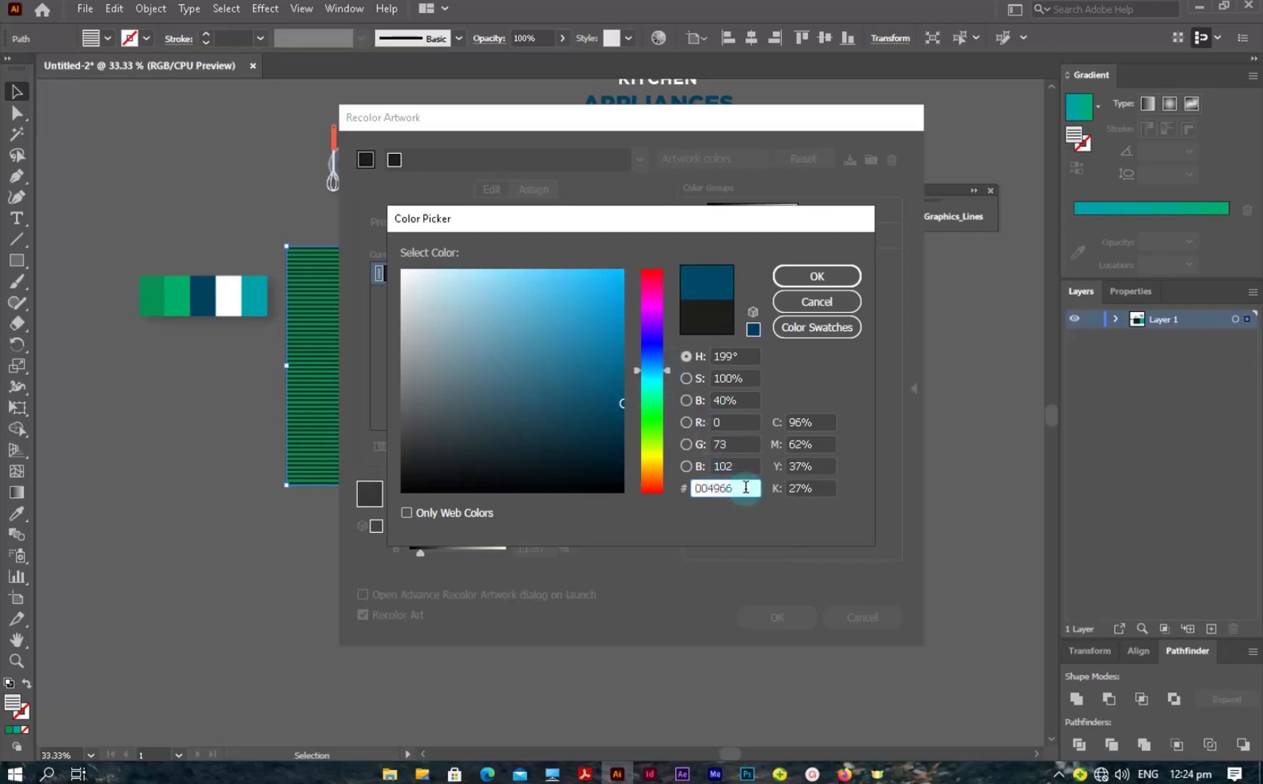
pyautogui.doubleClick(746, 487)
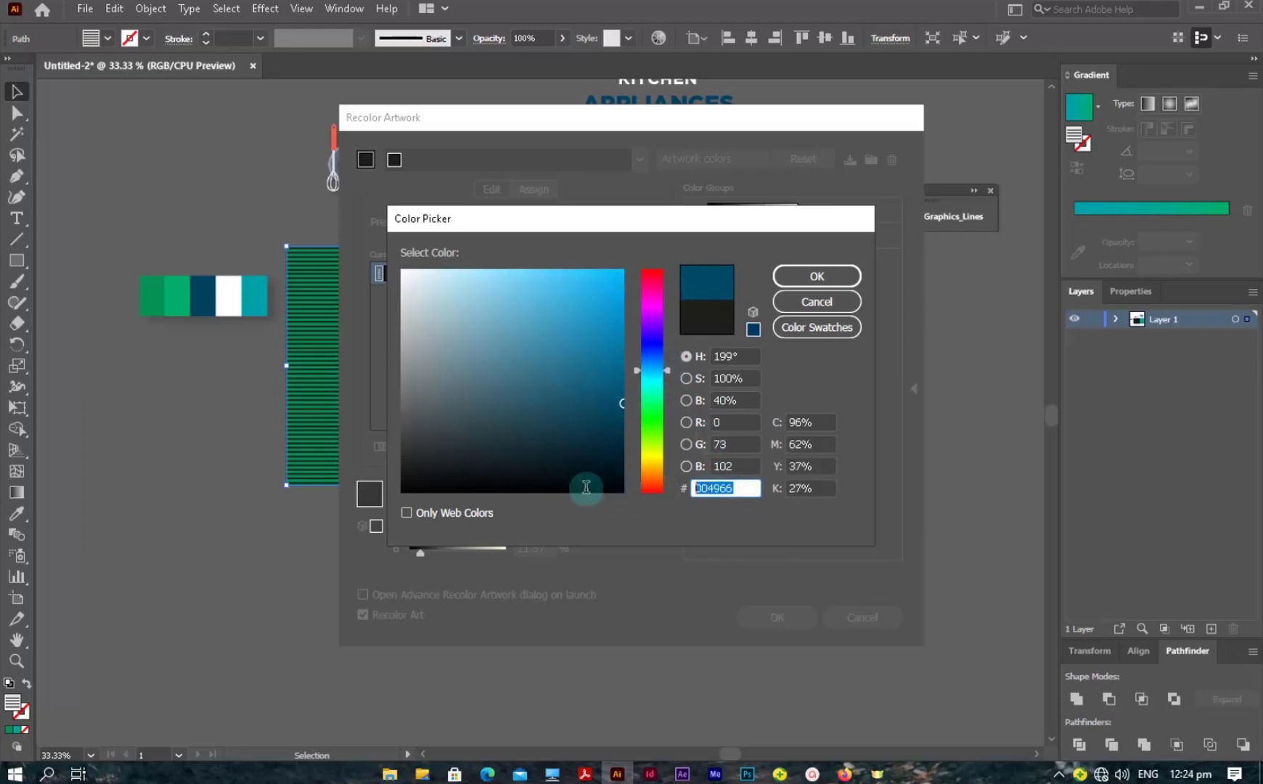
pyautogui.click(820, 277)
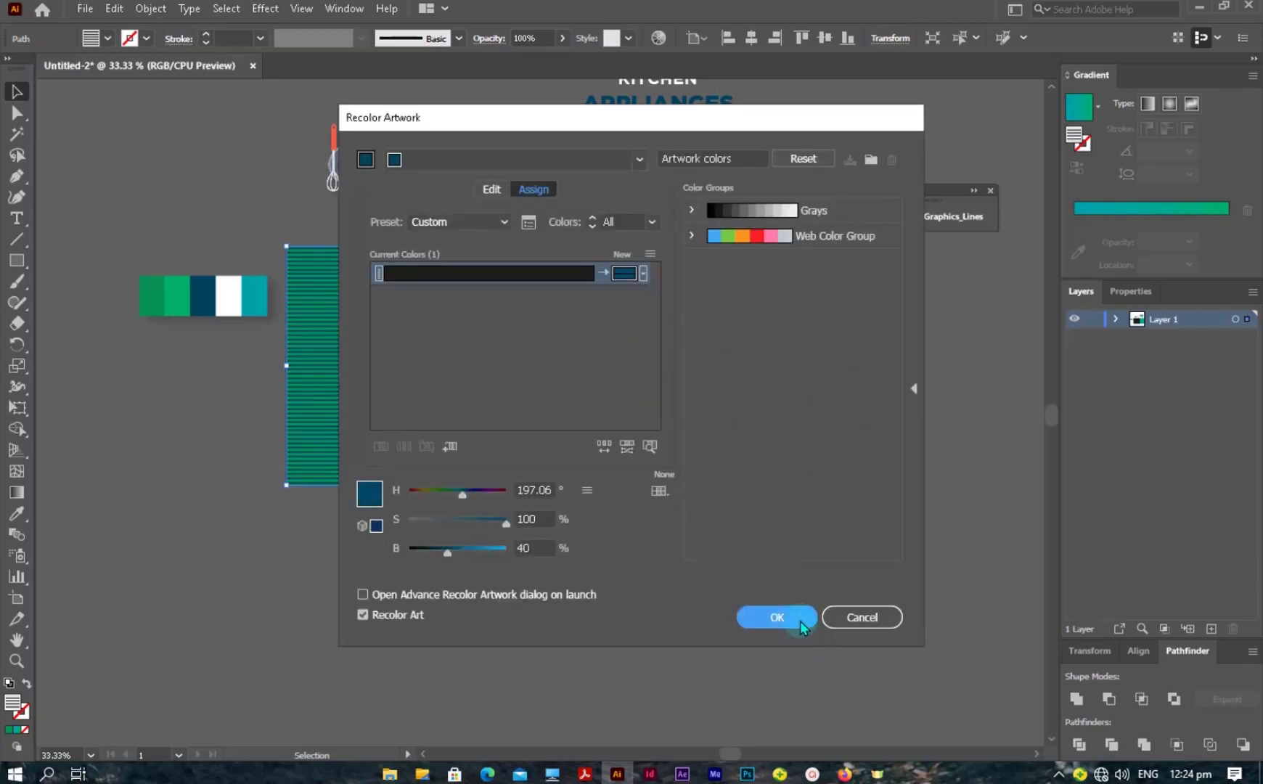
pyautogui.click(802, 624)
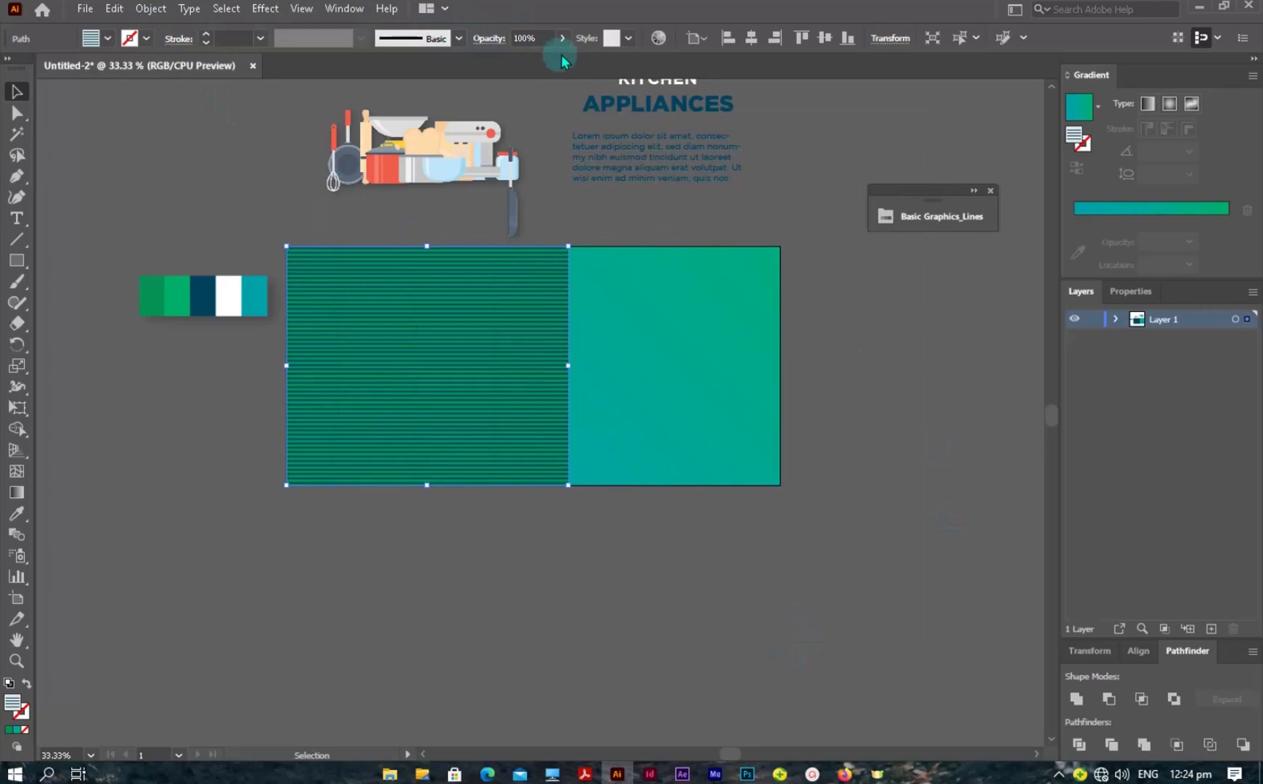
# - Rotate the line pattern 45° with a Transform effect that transforms only the pattern and not the object
pyautogui.click(265, 8)
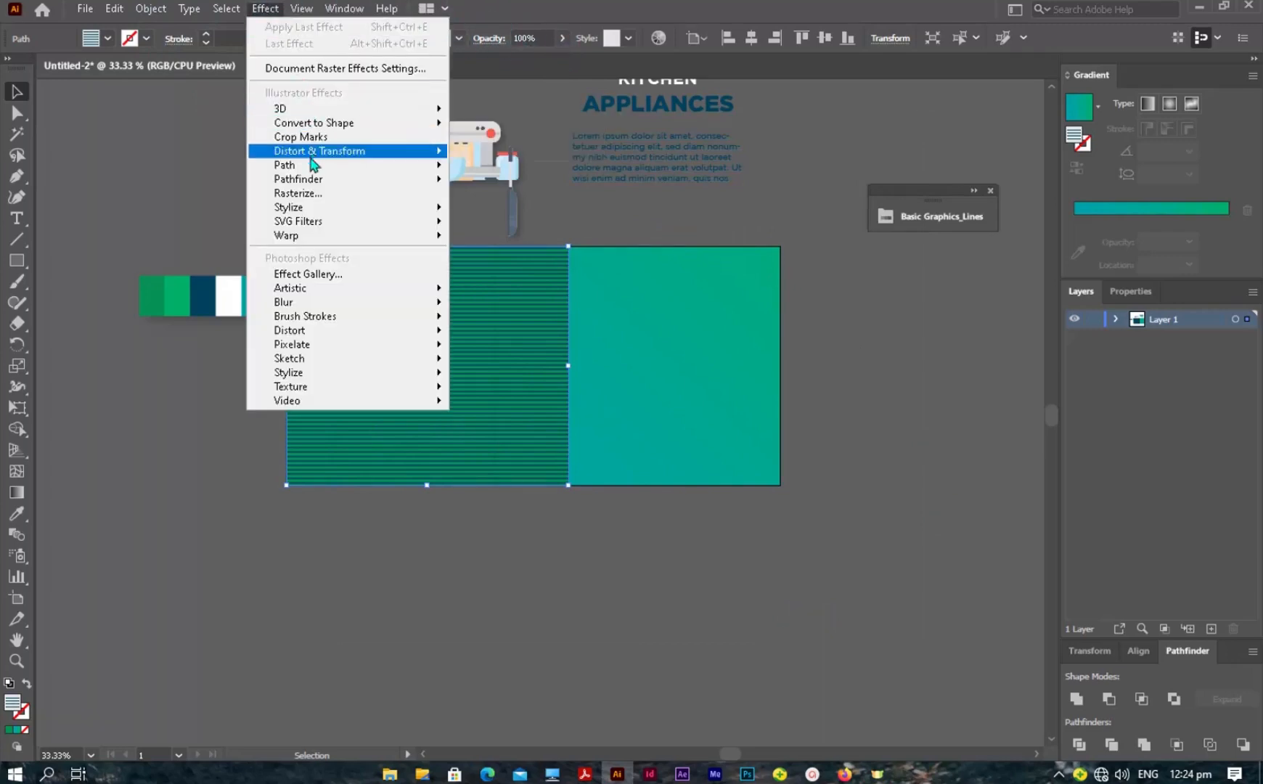
pyautogui.moveTo(320, 211)
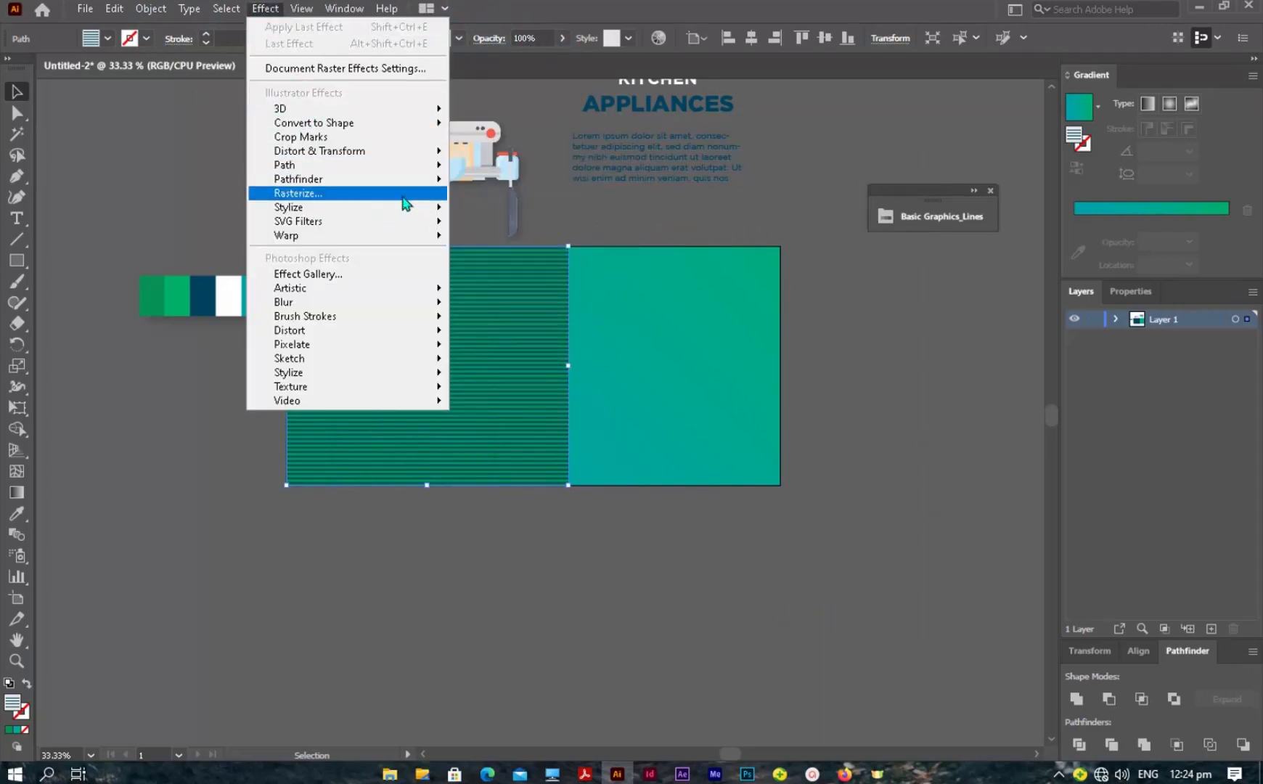
pyautogui.moveTo(431, 151)
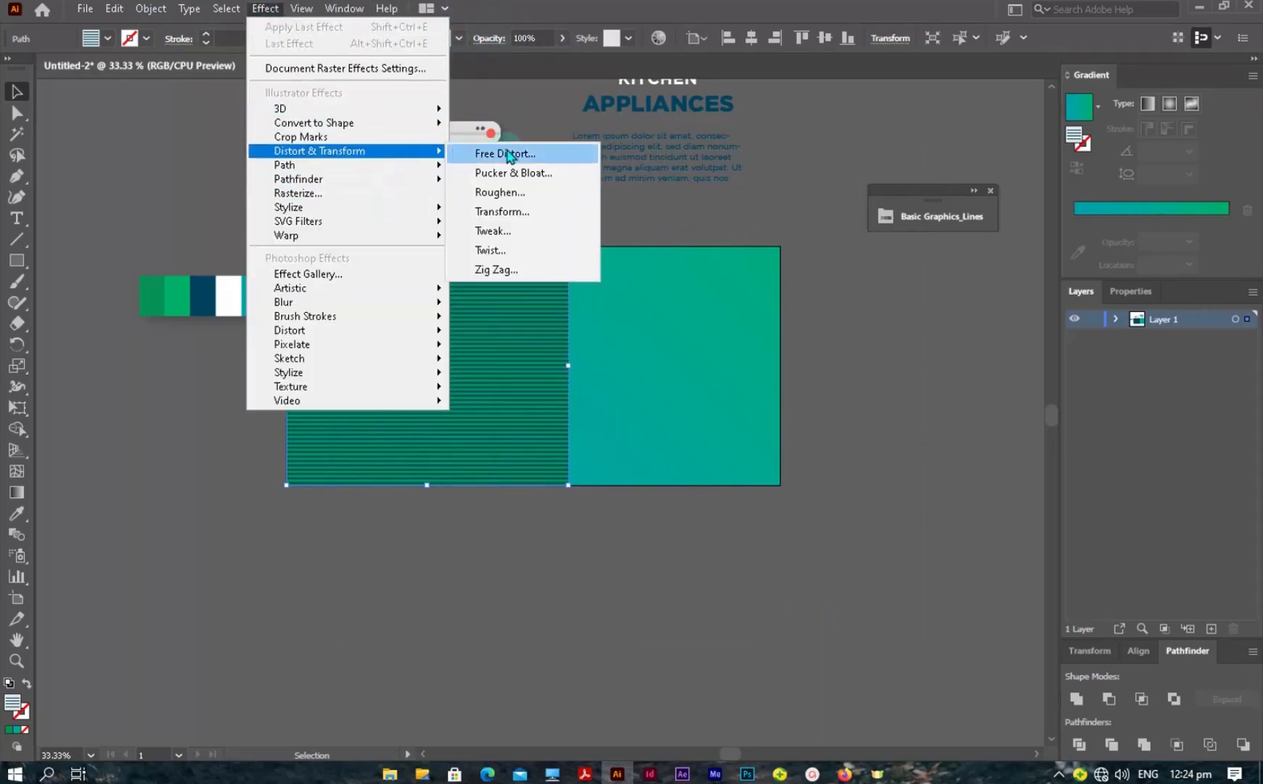
pyautogui.click(512, 222)
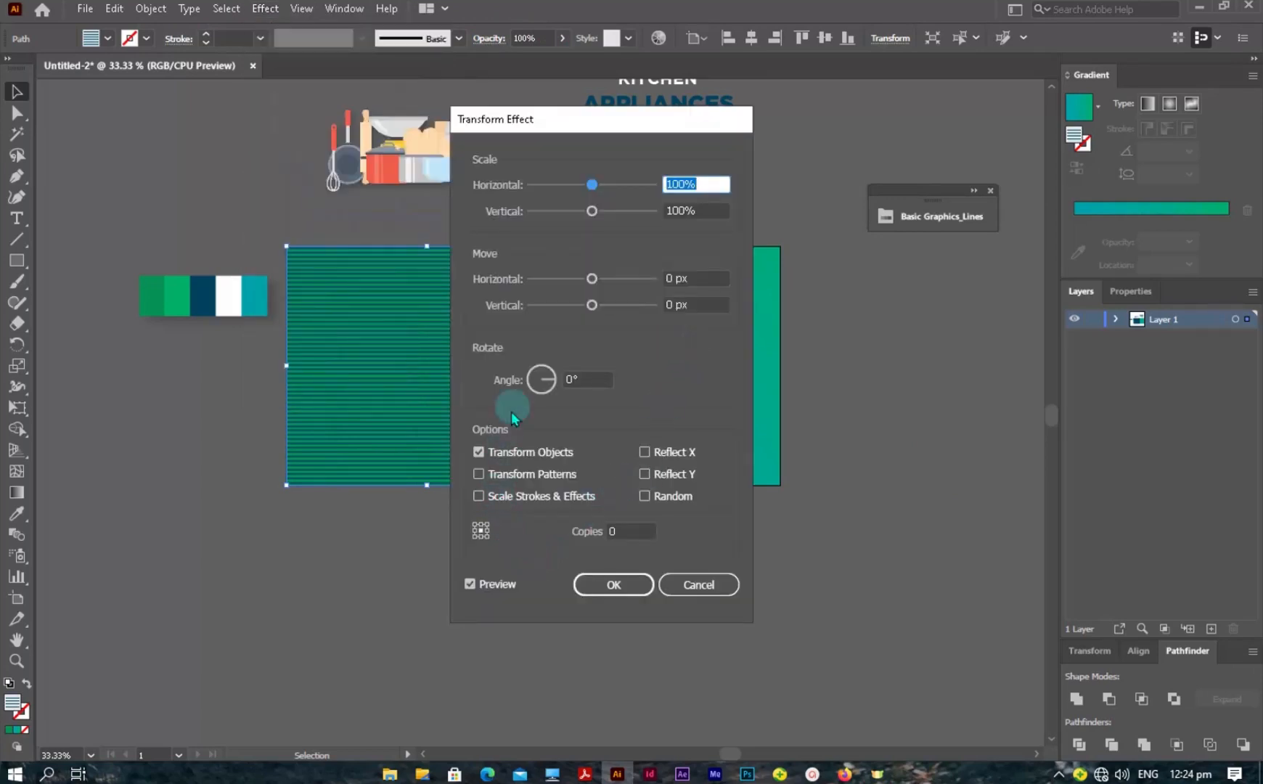
pyautogui.moveTo(559, 120); pyautogui.dragTo(705, 120)
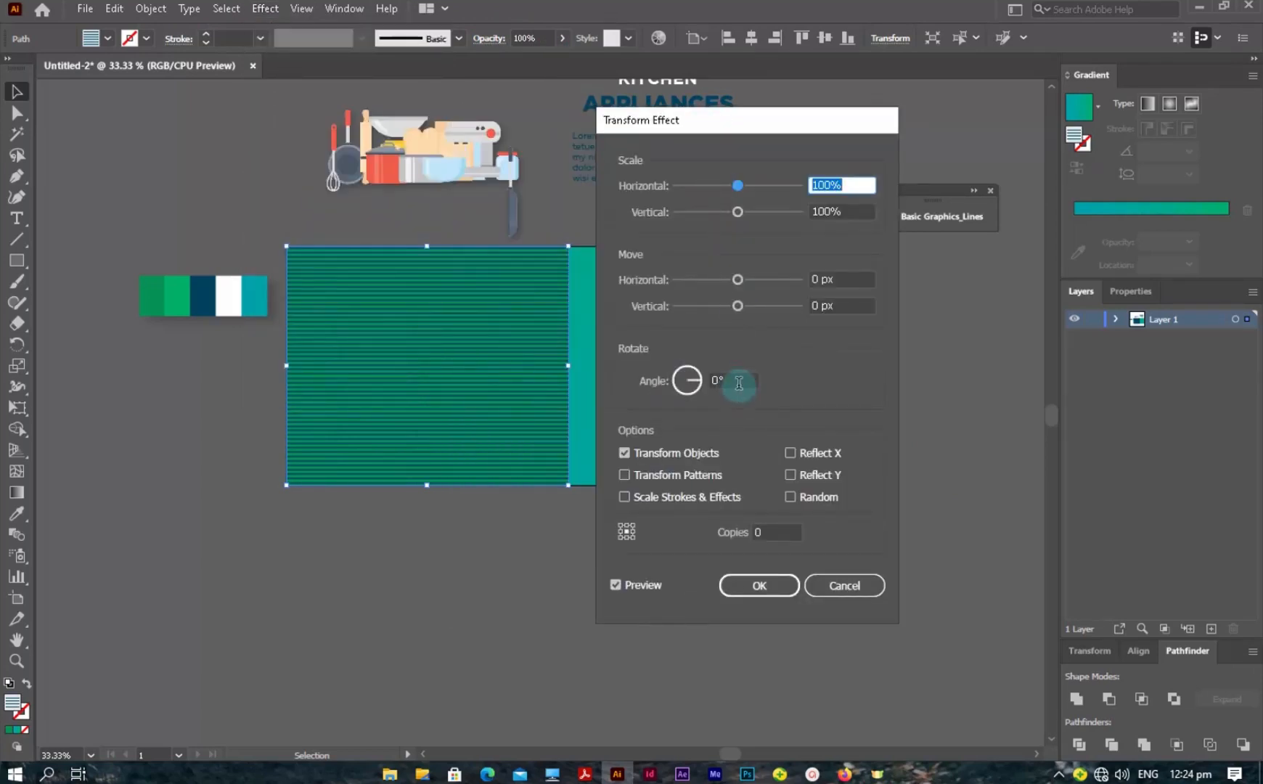
pyautogui.click(738, 382)
pyautogui.write('45')
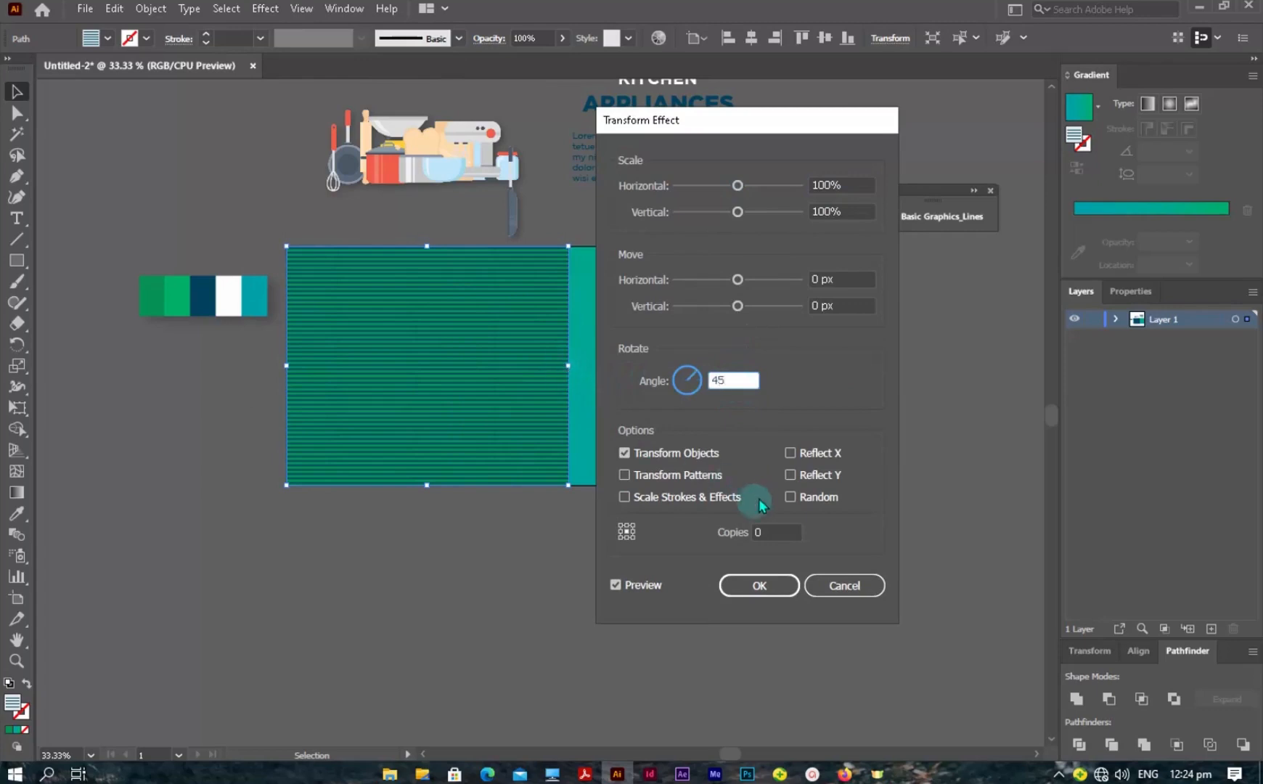
pyautogui.click(624, 476)
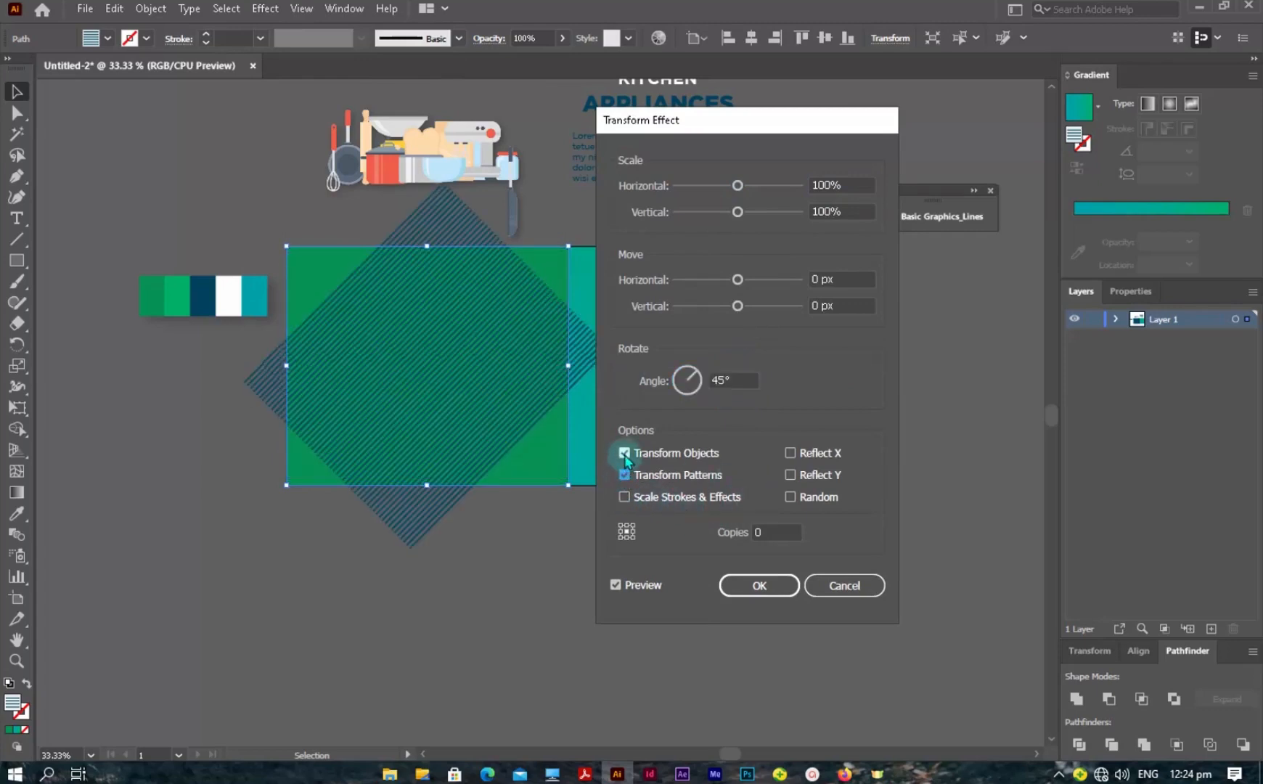
pyautogui.click(625, 453)
pyautogui.click(776, 589)
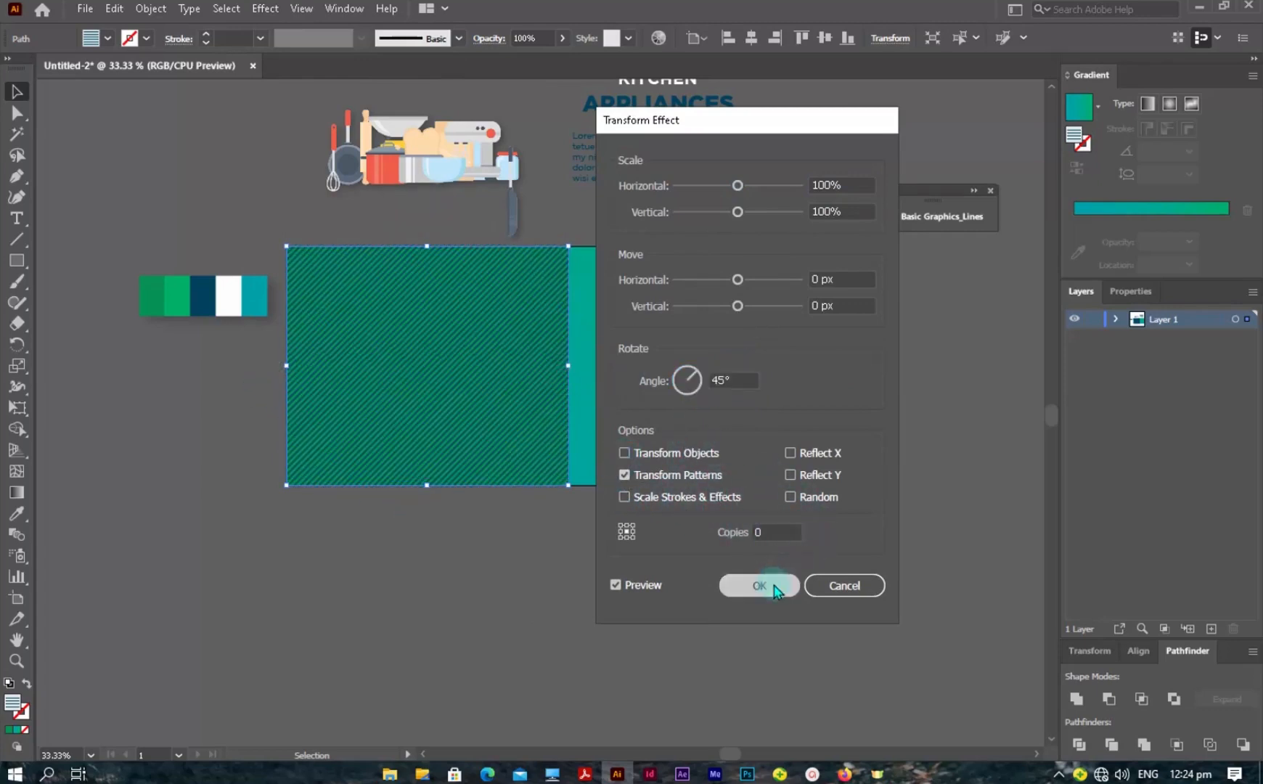
# - Lower the opacity of the diagonal line pattern piece to 23%
pyautogui.click(900, 417)
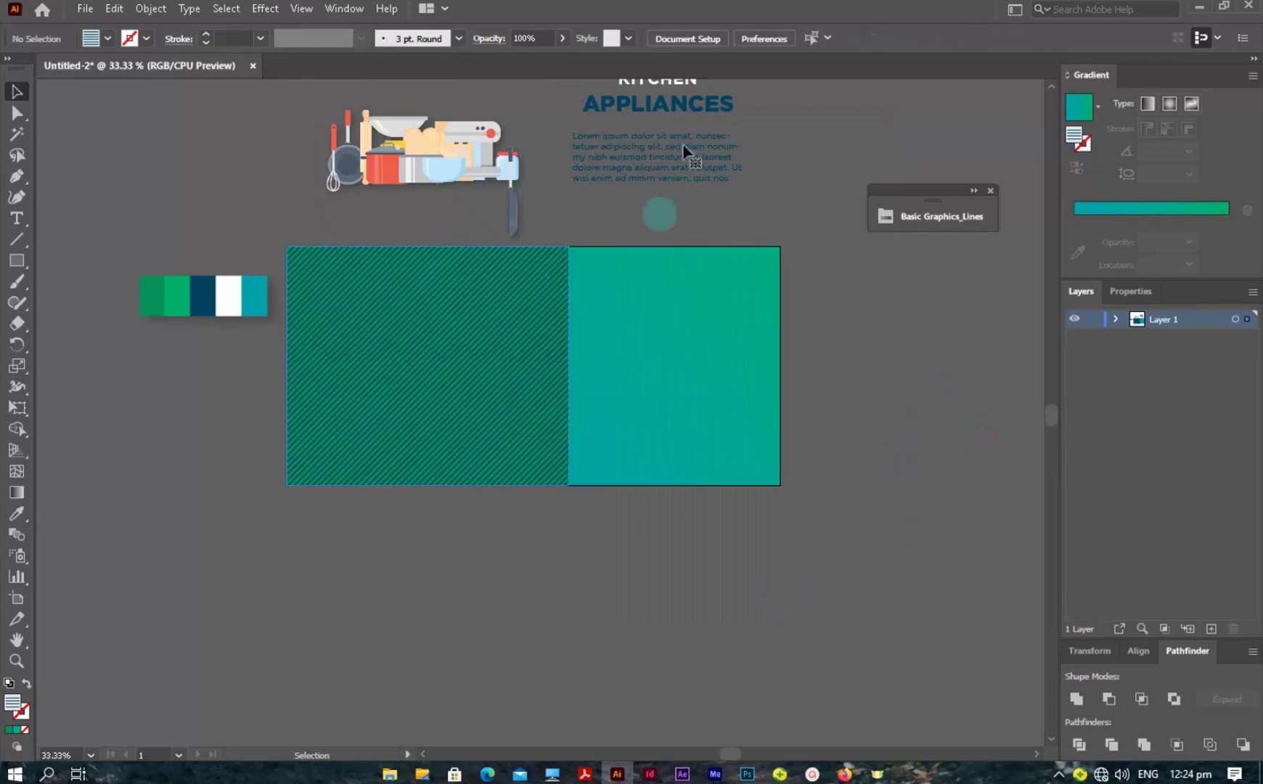
pyautogui.click(564, 38)
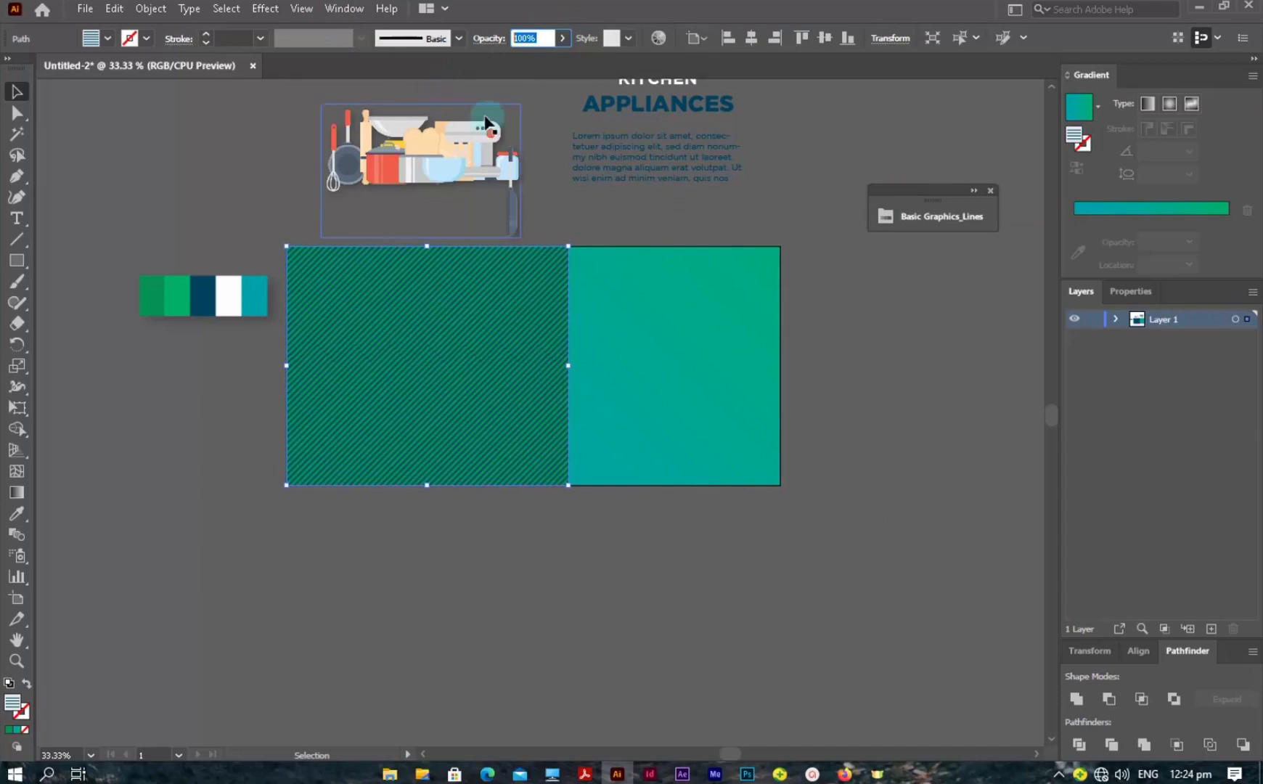
pyautogui.click(563, 38)
pyautogui.moveTo(517, 69); pyautogui.dragTo(518, 70)
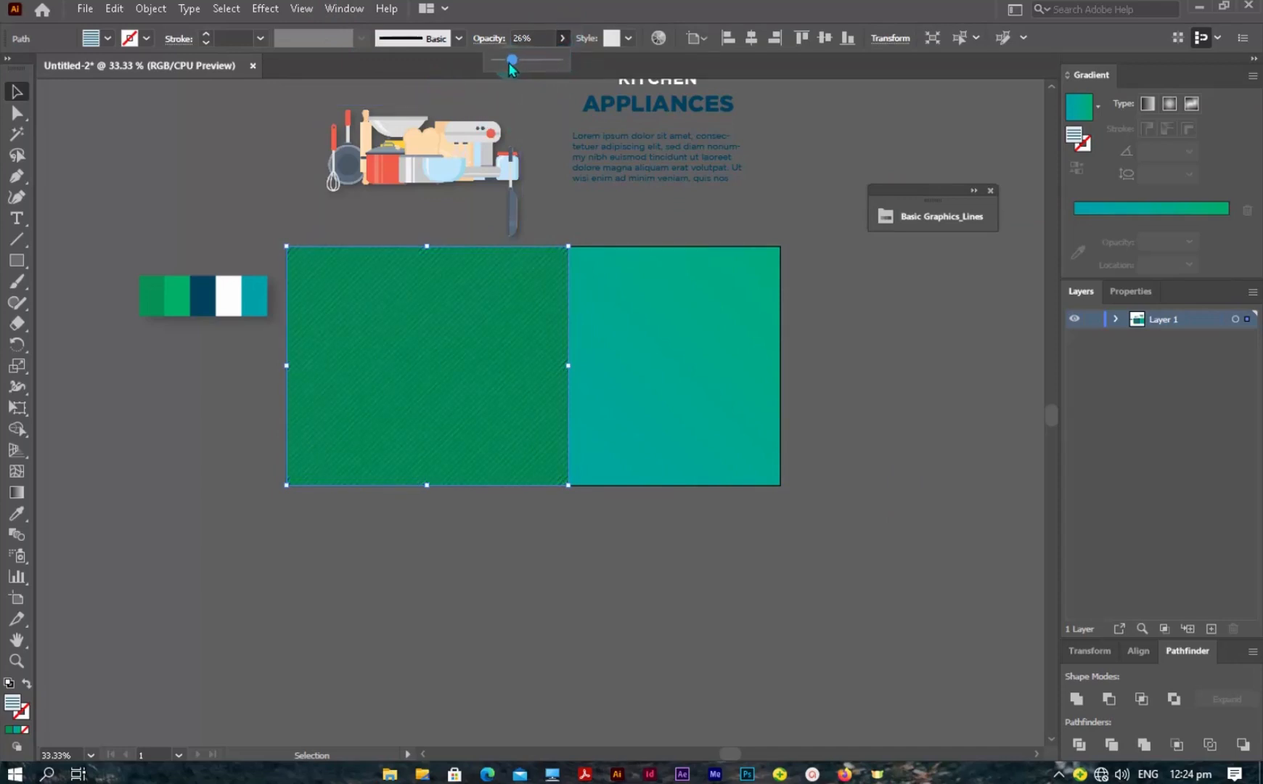
pyautogui.click(919, 355)
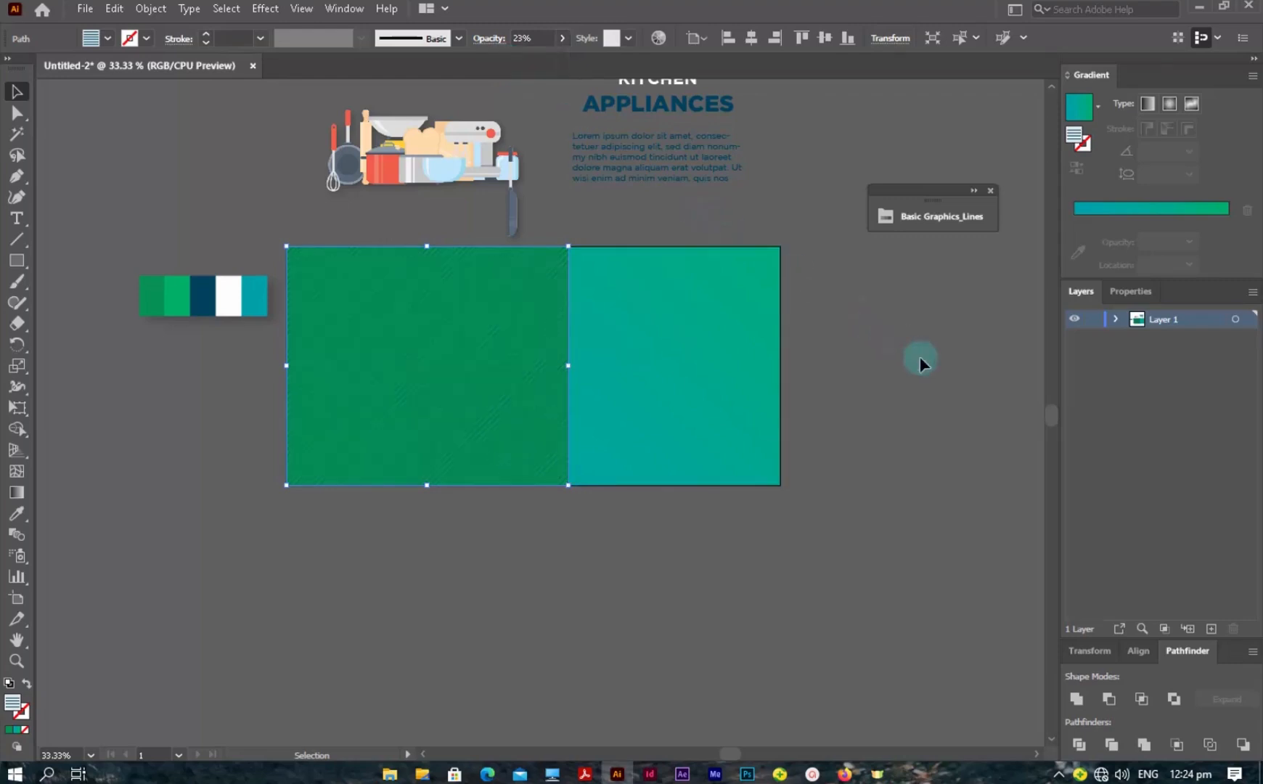
# - Move the white KITCHEN heading into the upper part of the right-hand gradient piece
pyautogui.moveTo(685, 349); pyautogui.dragTo(619, 465)
pyautogui.moveTo(566, 205); pyautogui.dragTo(586, 417)
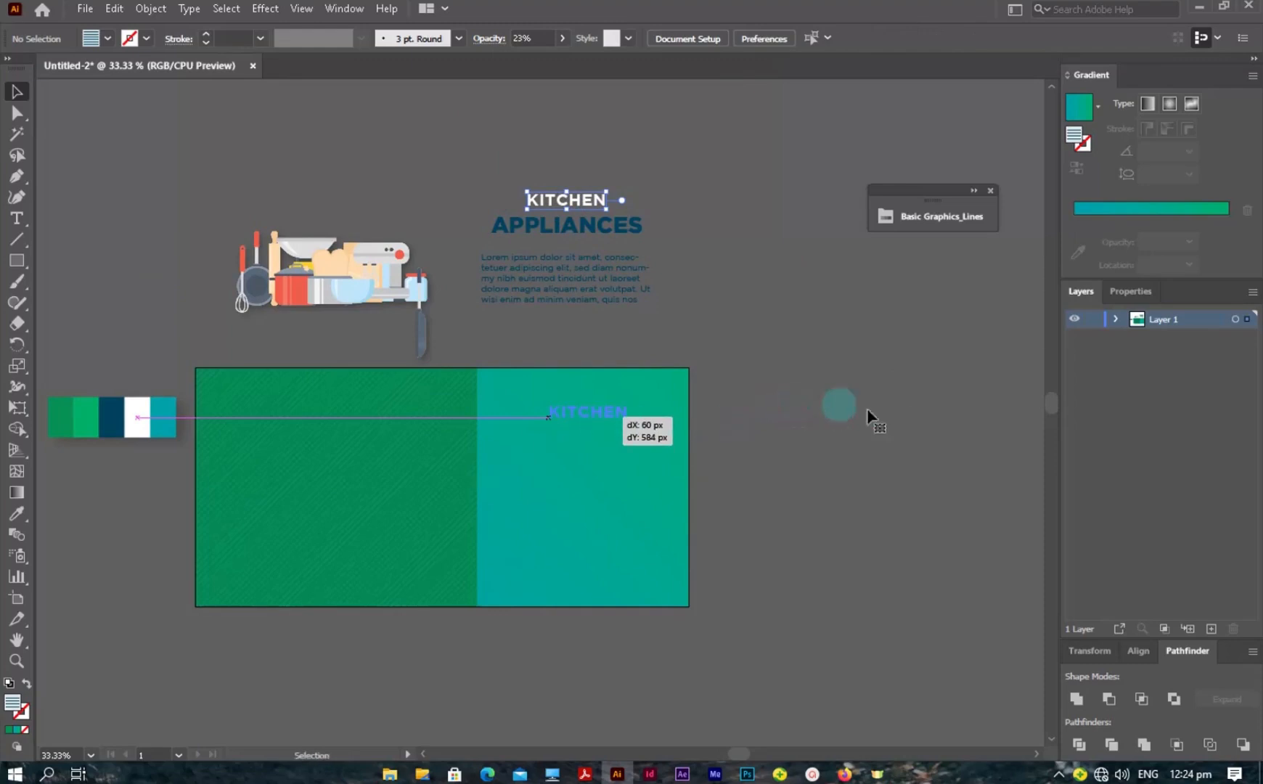
pyautogui.click(883, 408)
# - Shift the right-hand piece's starting gradient stop from teal to blue by lowering its green value to about 124
pyautogui.click(621, 577)
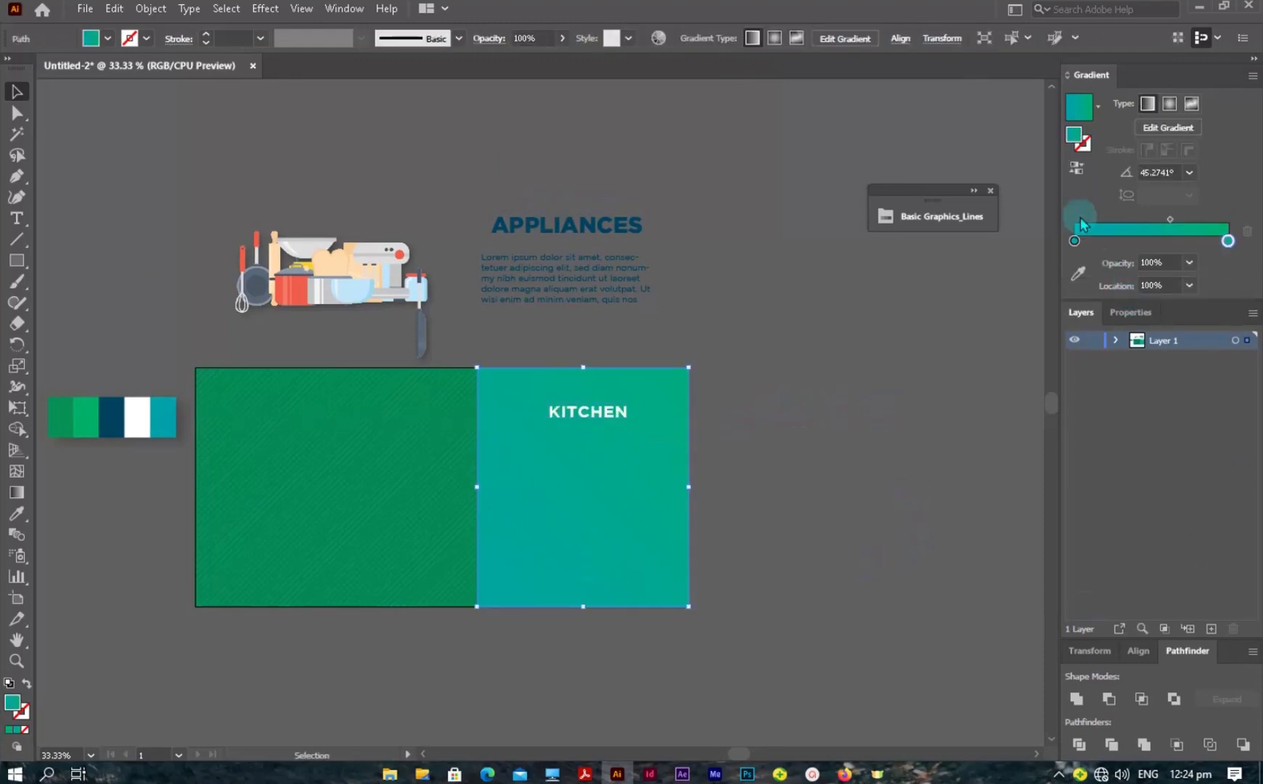
pyautogui.click(1075, 242)
pyautogui.doubleClick(1074, 241)
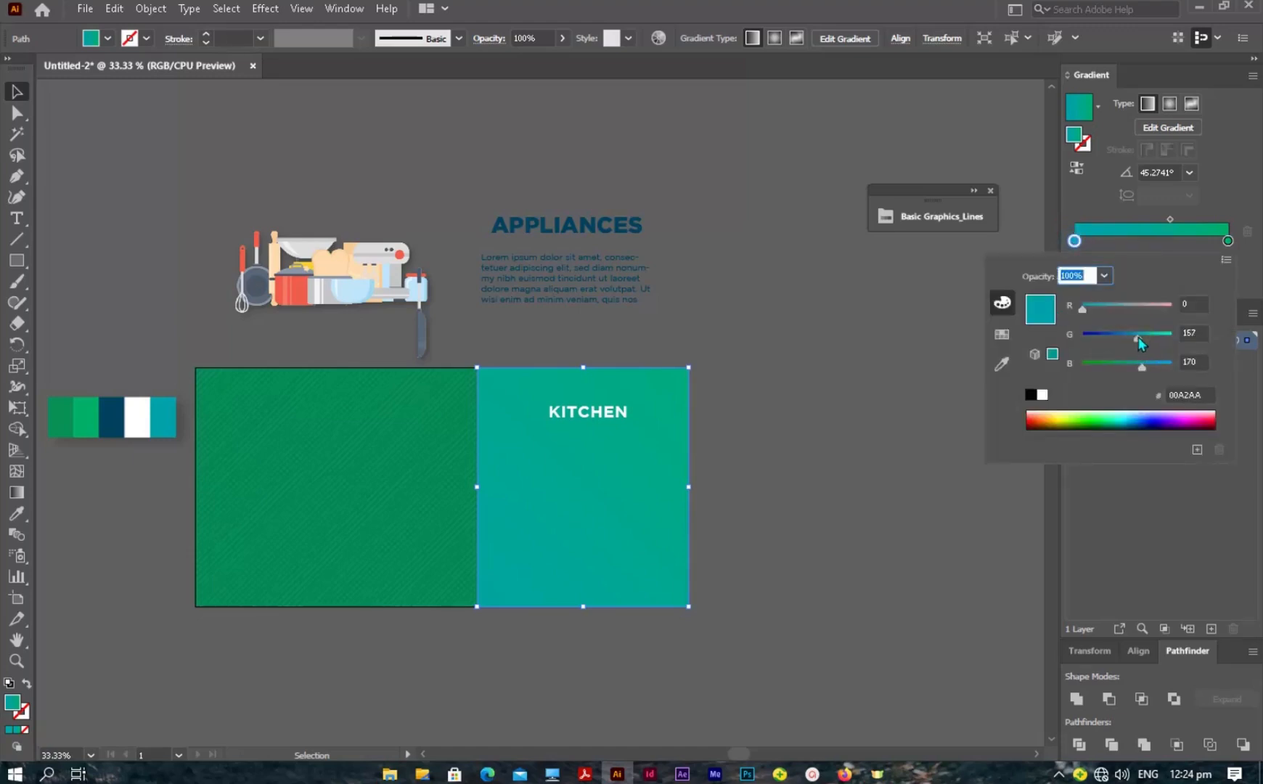
pyautogui.moveTo(1134, 335); pyautogui.dragTo(1127, 337)
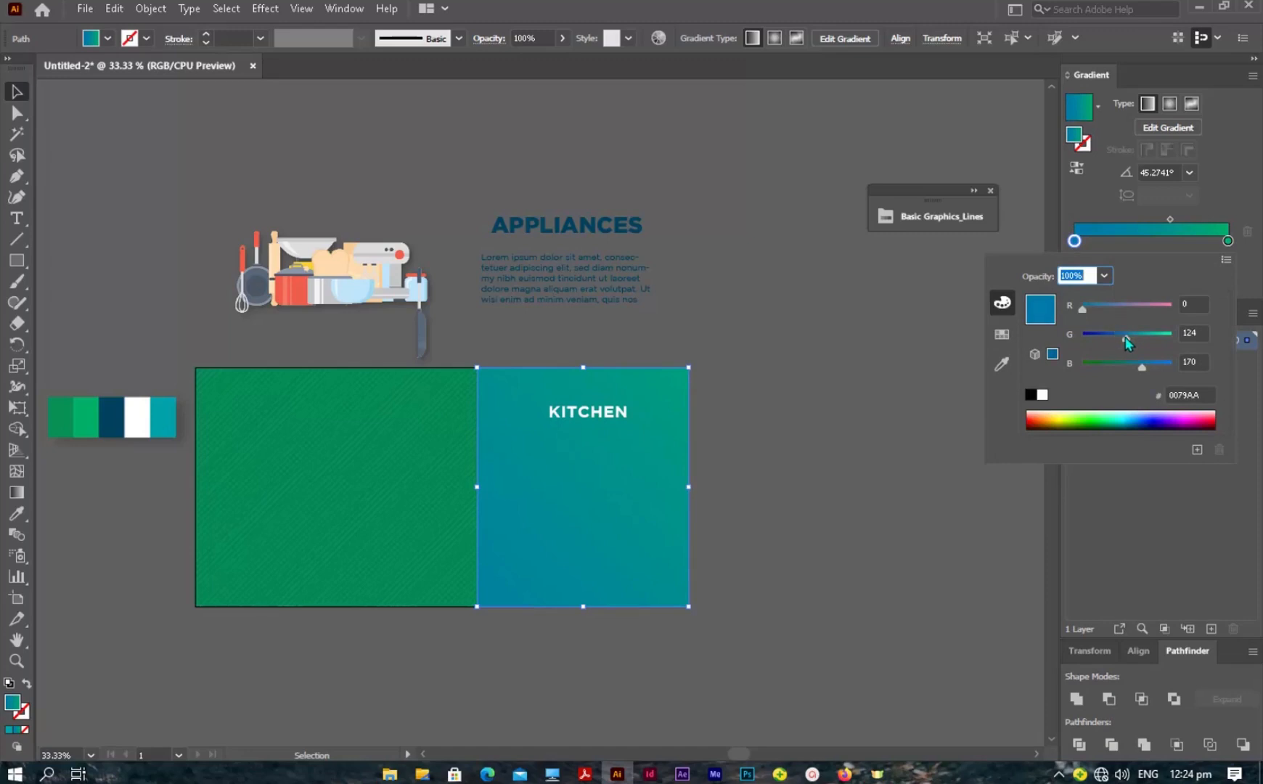
pyautogui.click(809, 289)
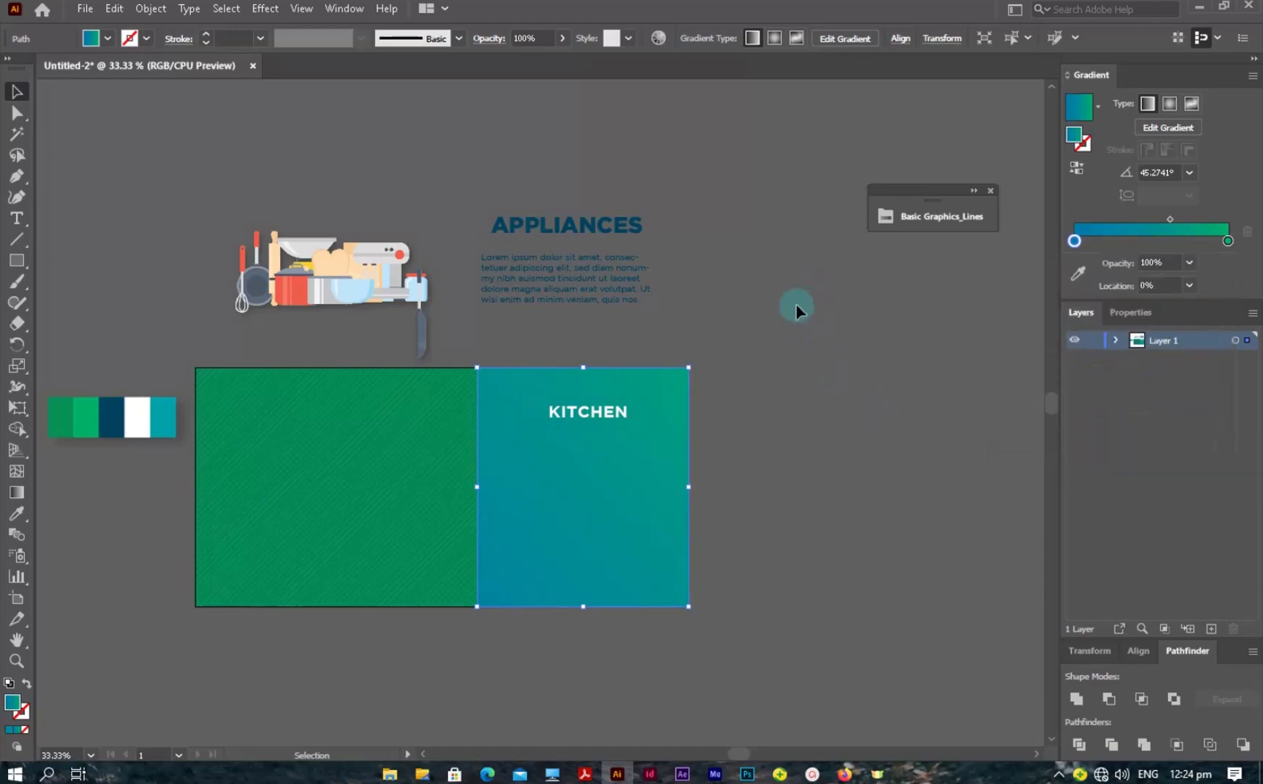
pyautogui.click(707, 456)
# - Shift the KITCHEN heading slightly left and place the APPLIANCES heading directly beneath it on the gradient piece
pyautogui.moveTo(602, 411); pyautogui.dragTo(596, 411)
pyautogui.moveTo(581, 232); pyautogui.dragTo(590, 441)
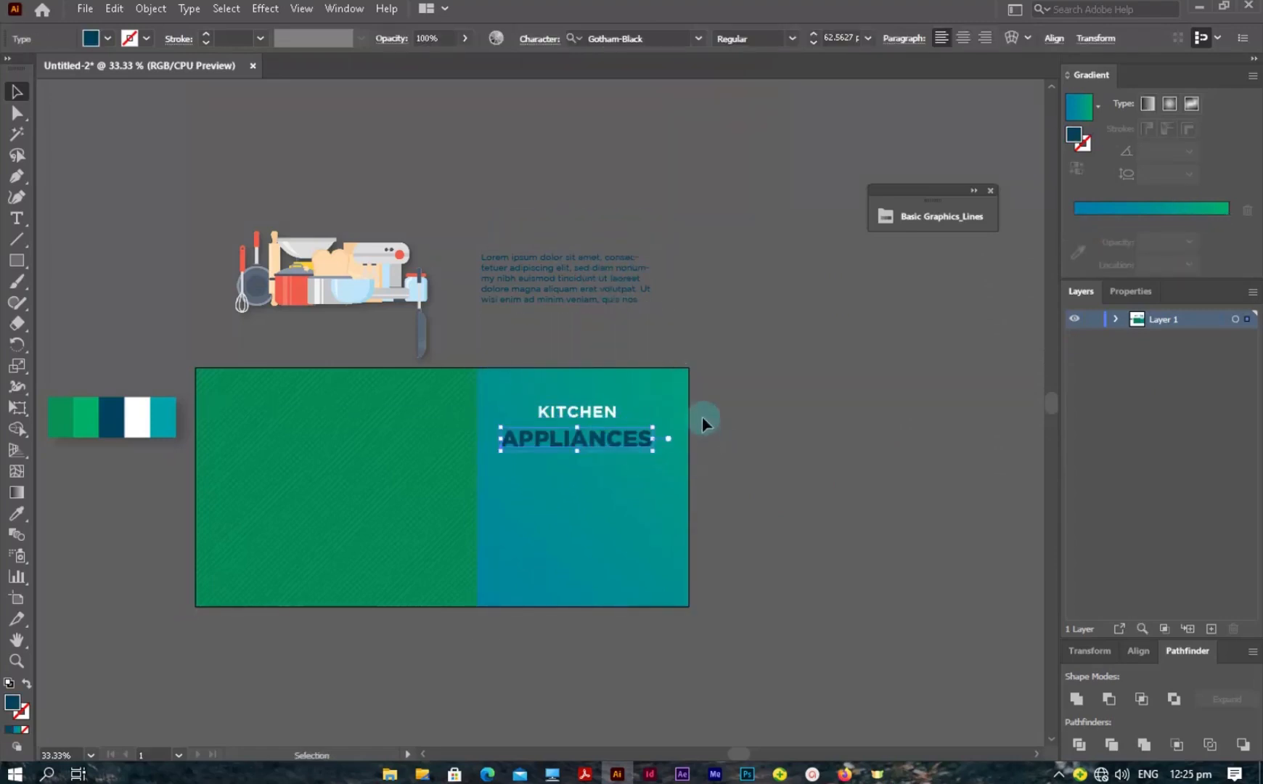
pyautogui.click(751, 390)
# - Nudge the KITCHEN and APPLIANCES headings slightly right so they sit centrally across the gradient piece
pyautogui.click(600, 423)
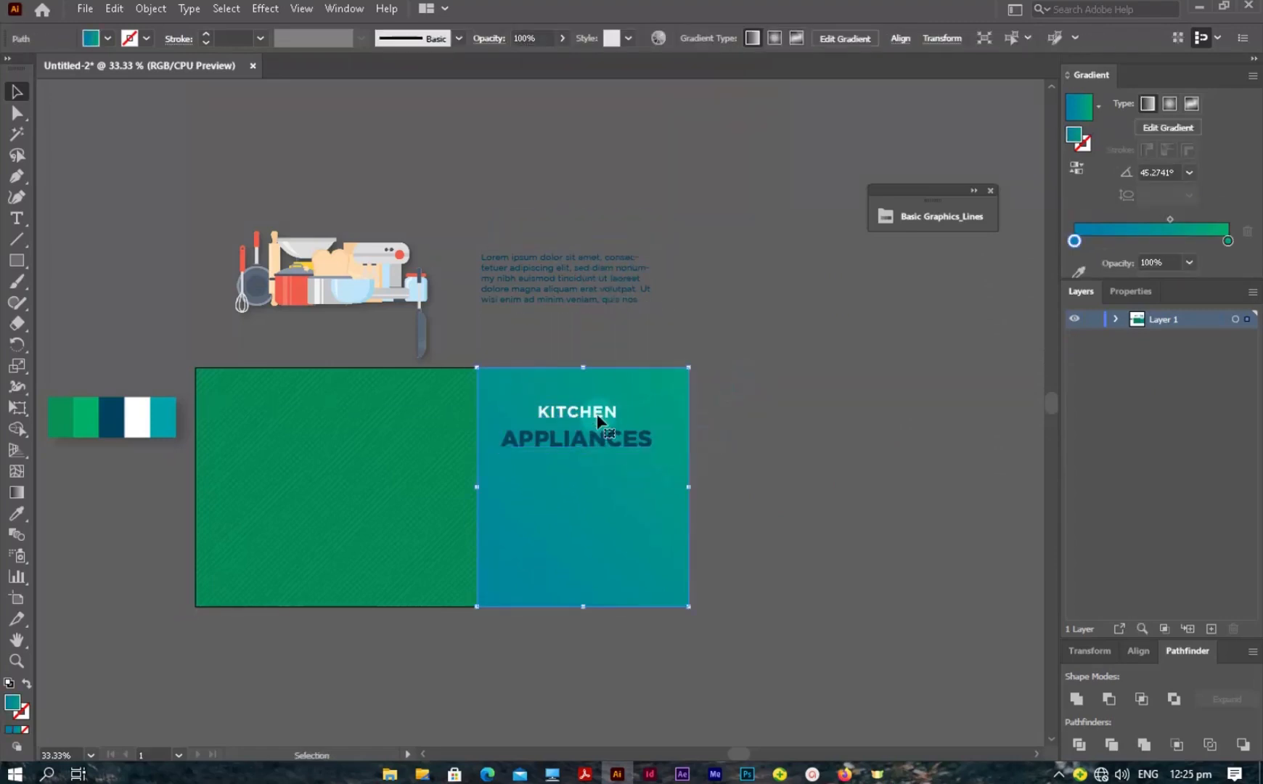
pyautogui.click(753, 414)
pyautogui.moveTo(614, 420); pyautogui.dragTo(727, 491)
pyautogui.moveTo(597, 451); pyautogui.dragTo(607, 445)
pyautogui.click(776, 436)
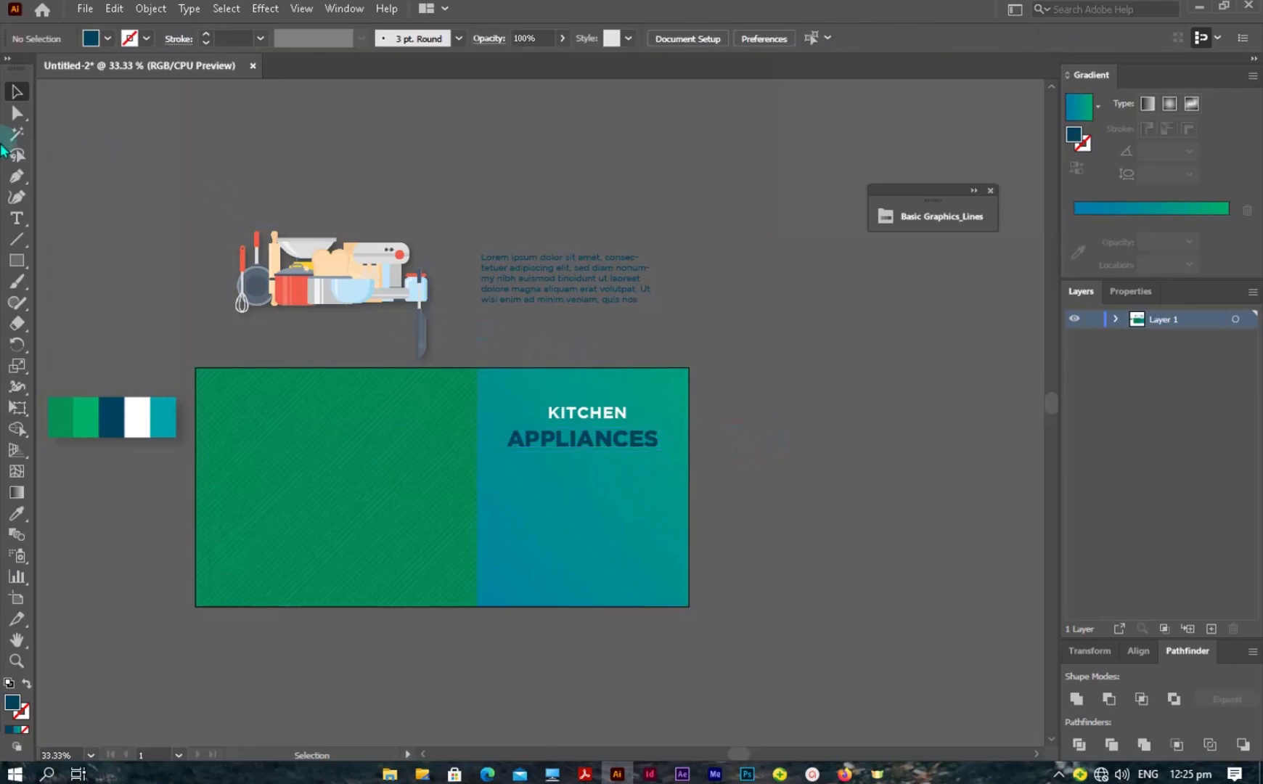
# - Draw a rectangle around the APPLIANCES heading and give it a white 3 pt outline with no fill
pyautogui.click(18, 259)
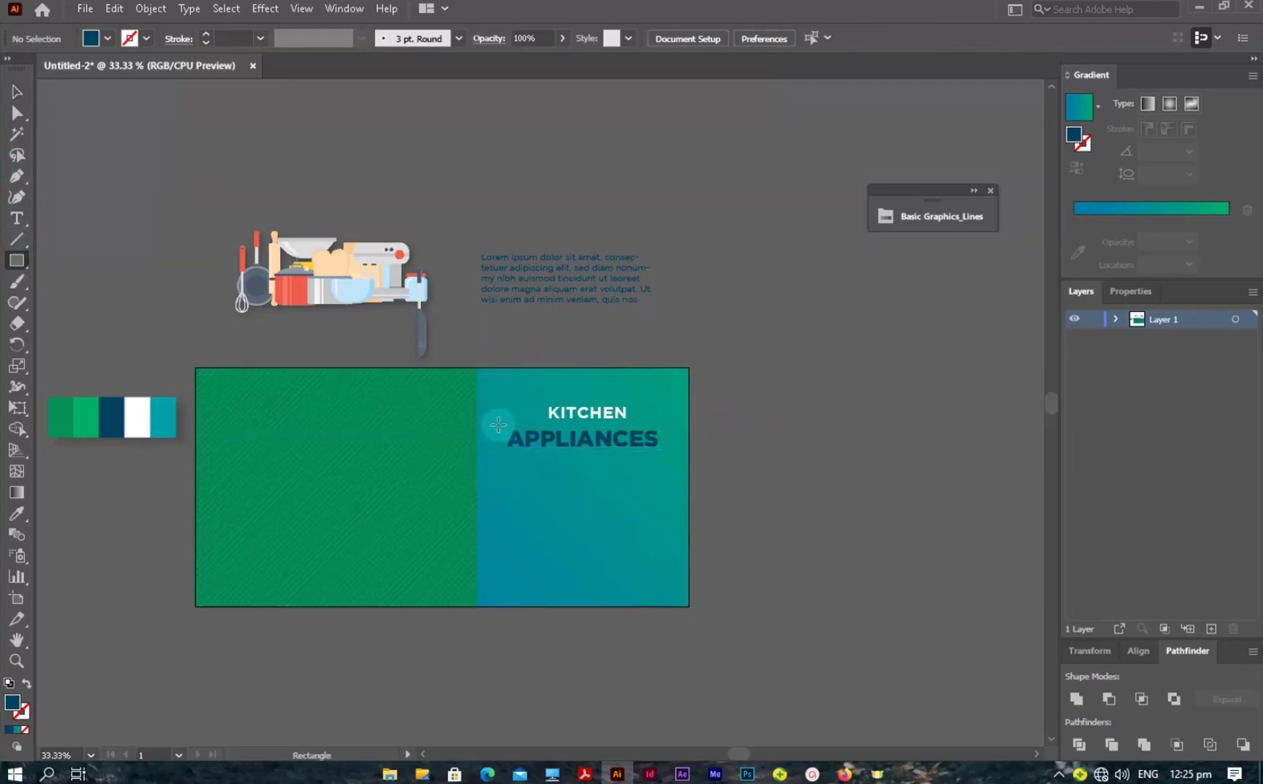
pyautogui.moveTo(494, 423); pyautogui.dragTo(668, 458)
pyautogui.moveTo(672, 456); pyautogui.dragTo(671, 457)
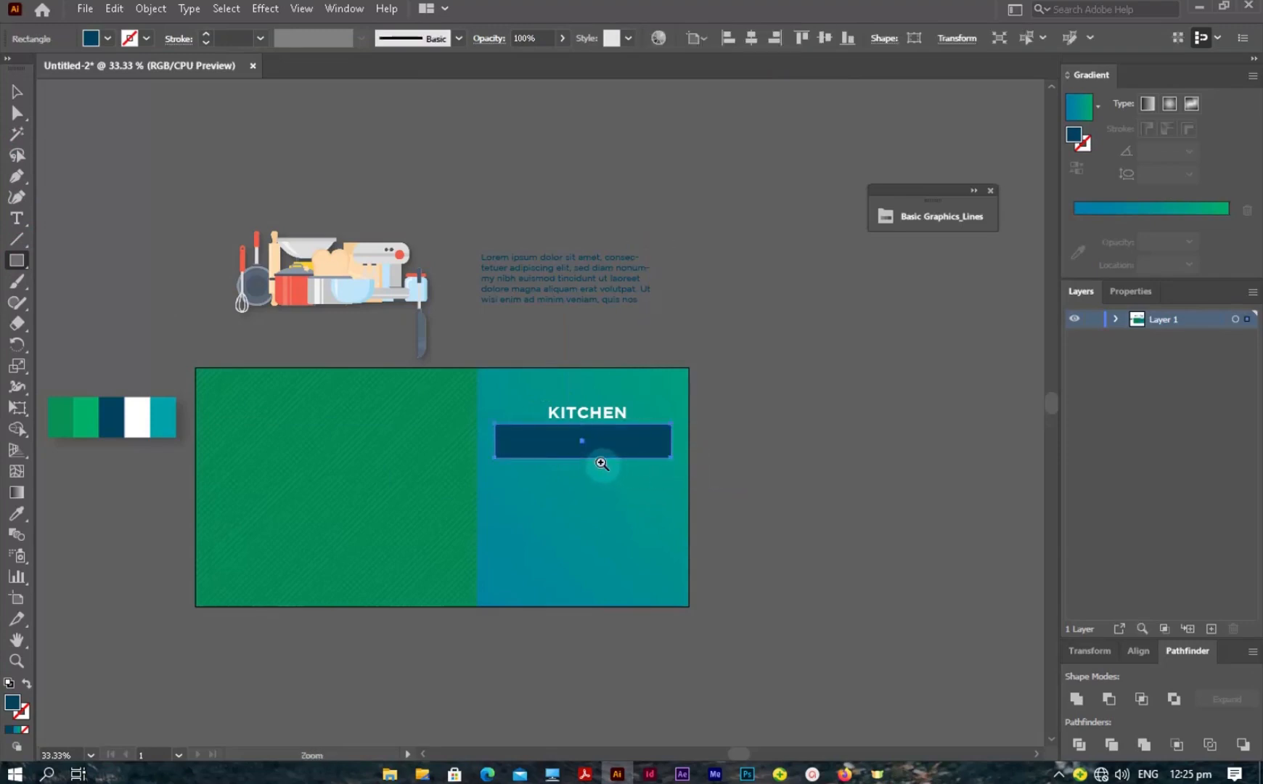
pyautogui.click(27, 687)
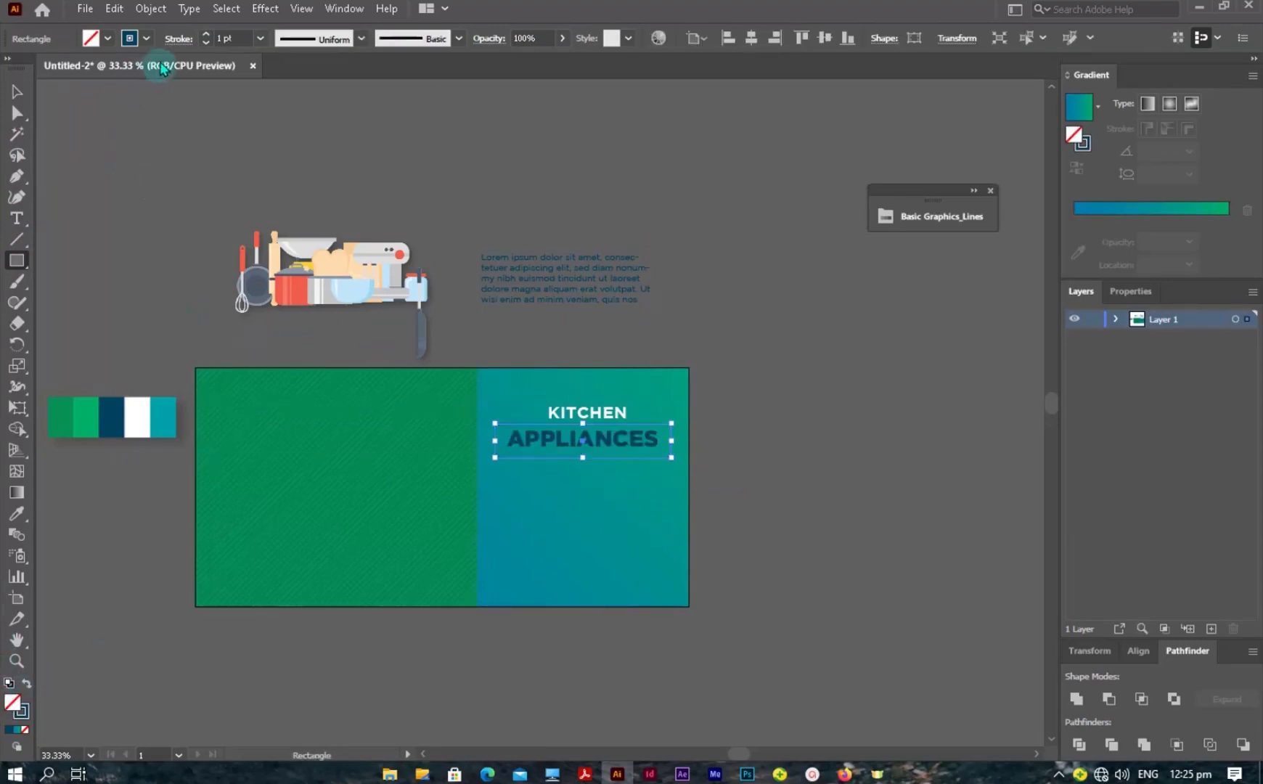
pyautogui.click(145, 44)
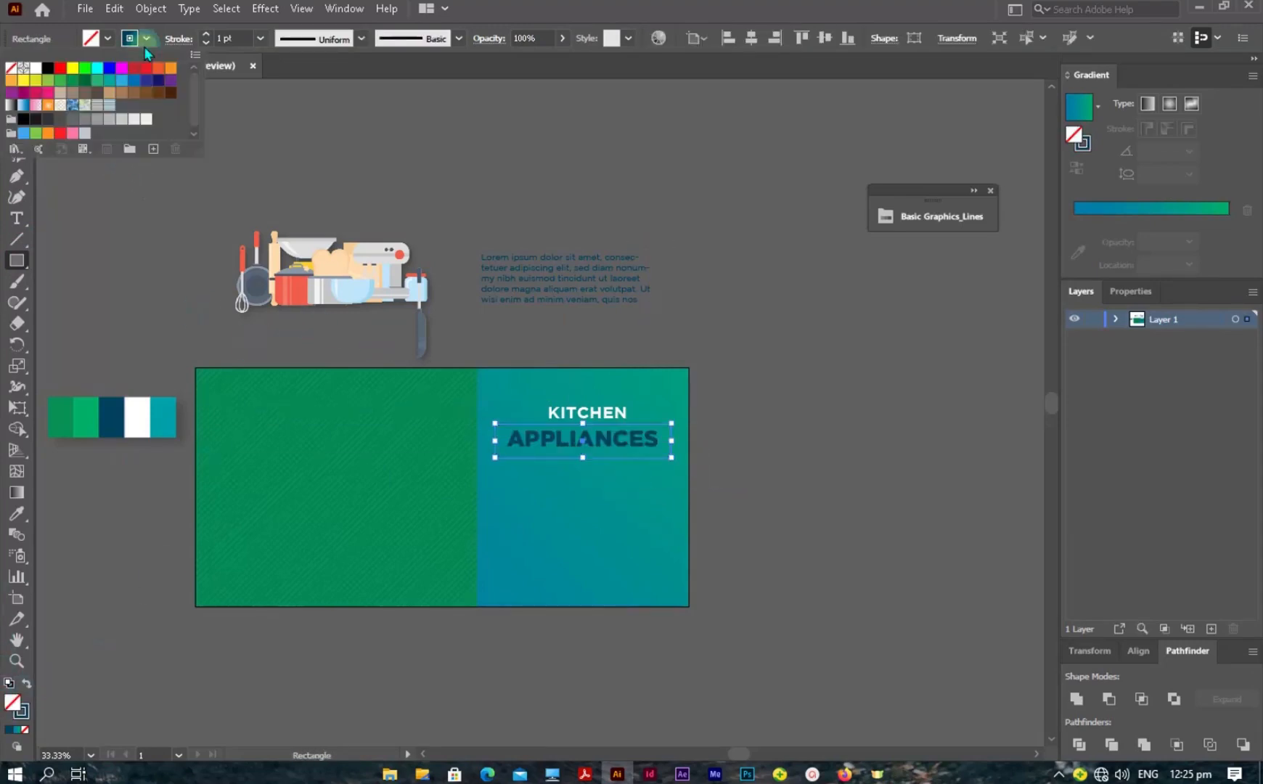
pyautogui.click(204, 37)
pyautogui.click(204, 37)
pyautogui.click(16, 92)
pyautogui.click(643, 510)
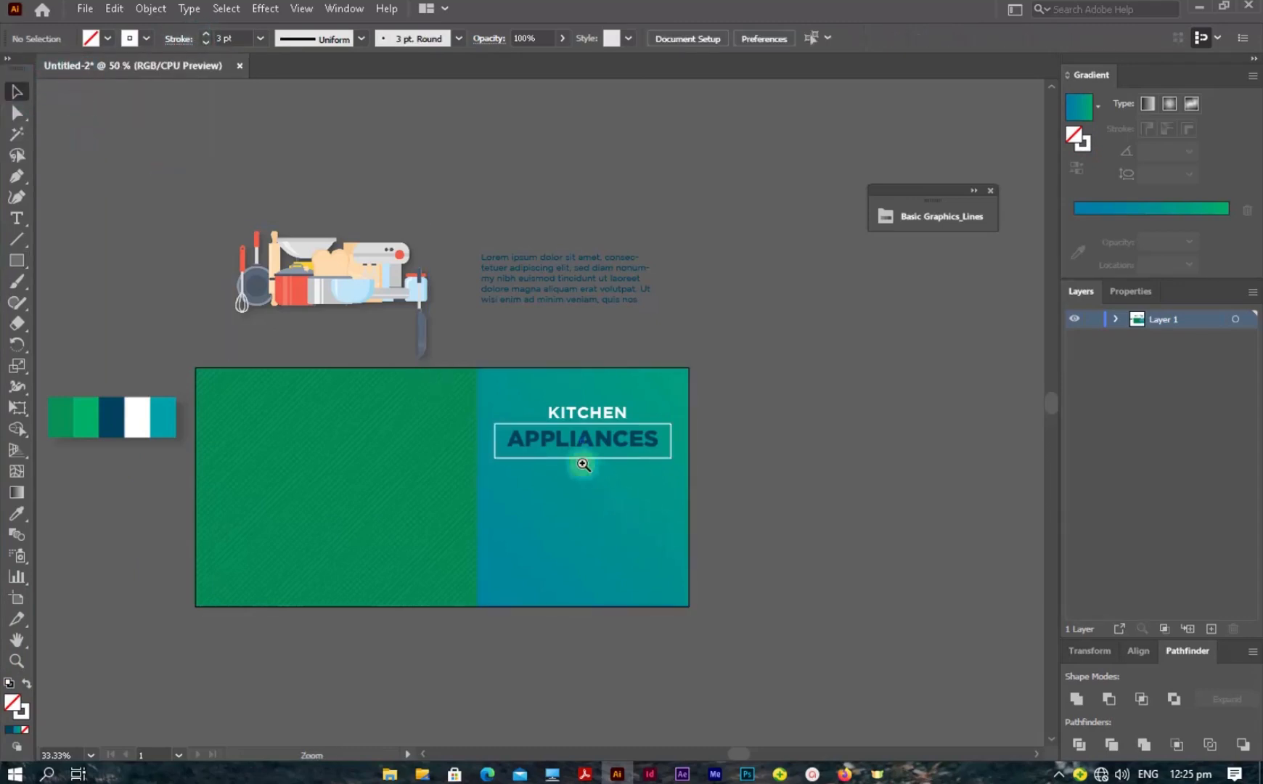
# - Raise the white frame's lower edge, widen it slightly on both sides and nudge it down to fit evenly around APPLIANCES
pyautogui.keyDown('ctrl'); pyautogui.click(584, 464); pyautogui.keyUp('ctrl')
pyautogui.keyDown('ctrl'); pyautogui.click(583, 463); pyautogui.keyUp('ctrl')
pyautogui.moveTo(532, 400); pyautogui.dragTo(523, 441)
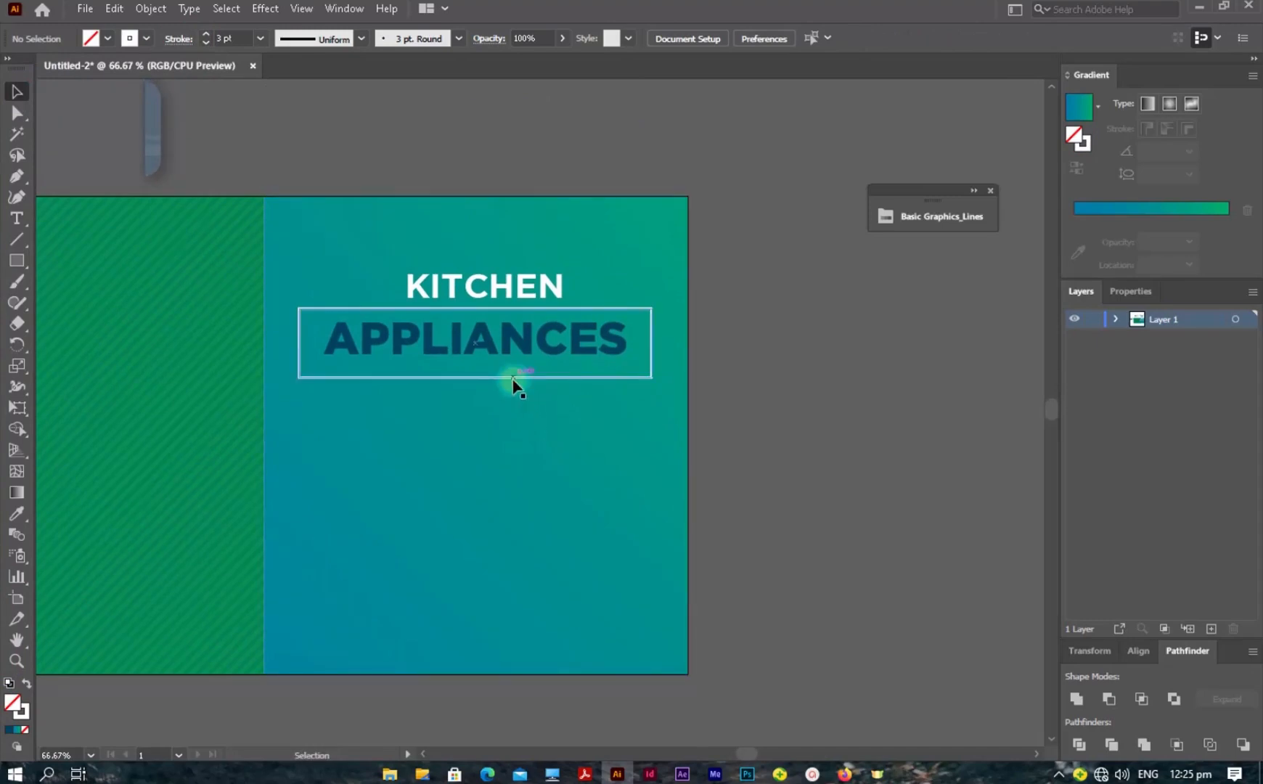
pyautogui.click(512, 377)
pyautogui.moveTo(478, 378); pyautogui.dragTo(481, 366)
pyautogui.moveTo(653, 344)
pyautogui.mouseDown()
pyautogui.moveTo(686, 344)
pyautogui.moveTo(659, 338)
pyautogui.mouseUp()
pyautogui.click(753, 327)
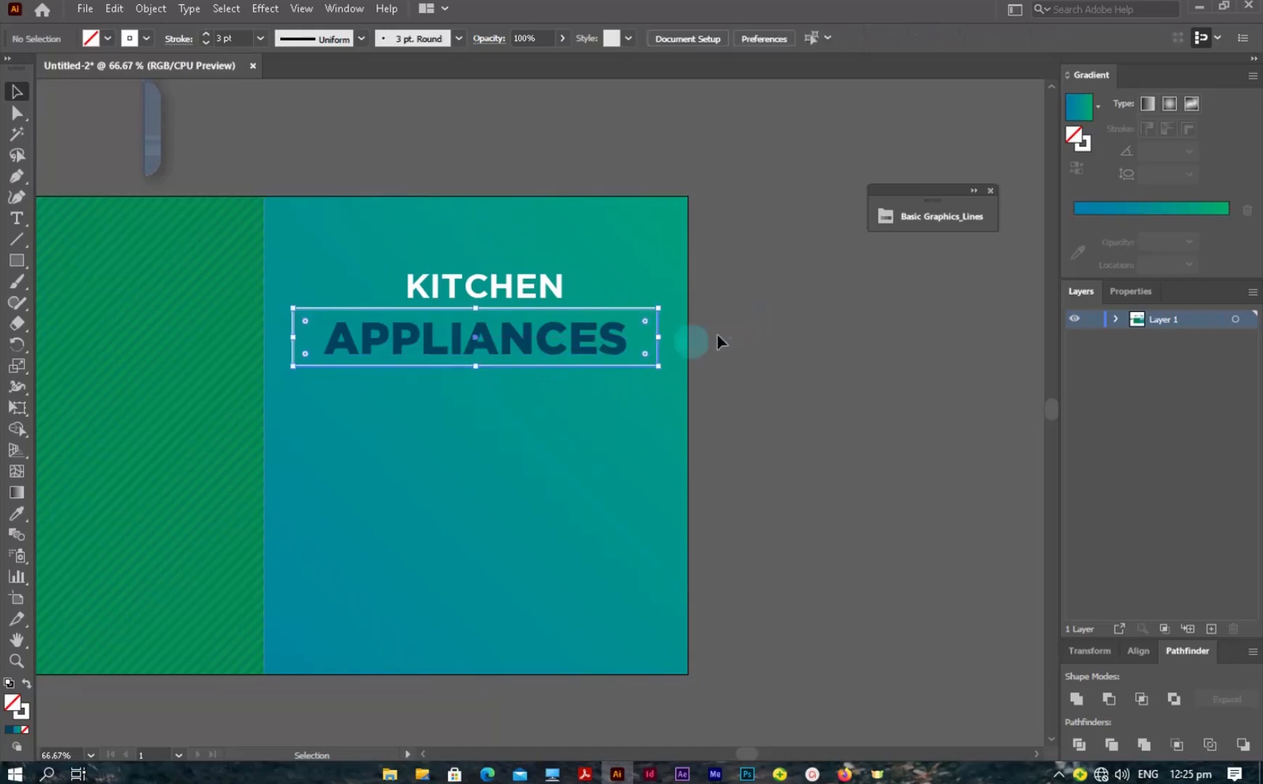
pyautogui.click(544, 366)
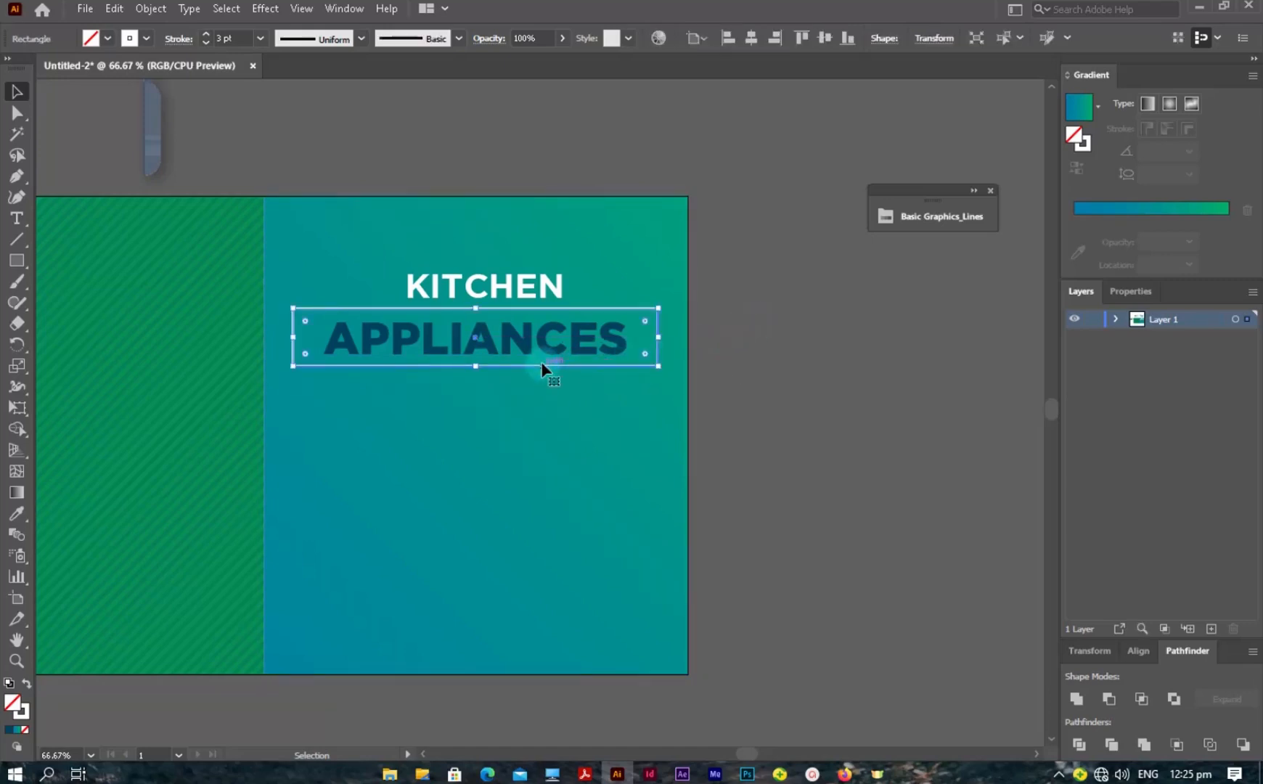
pyautogui.click(749, 347)
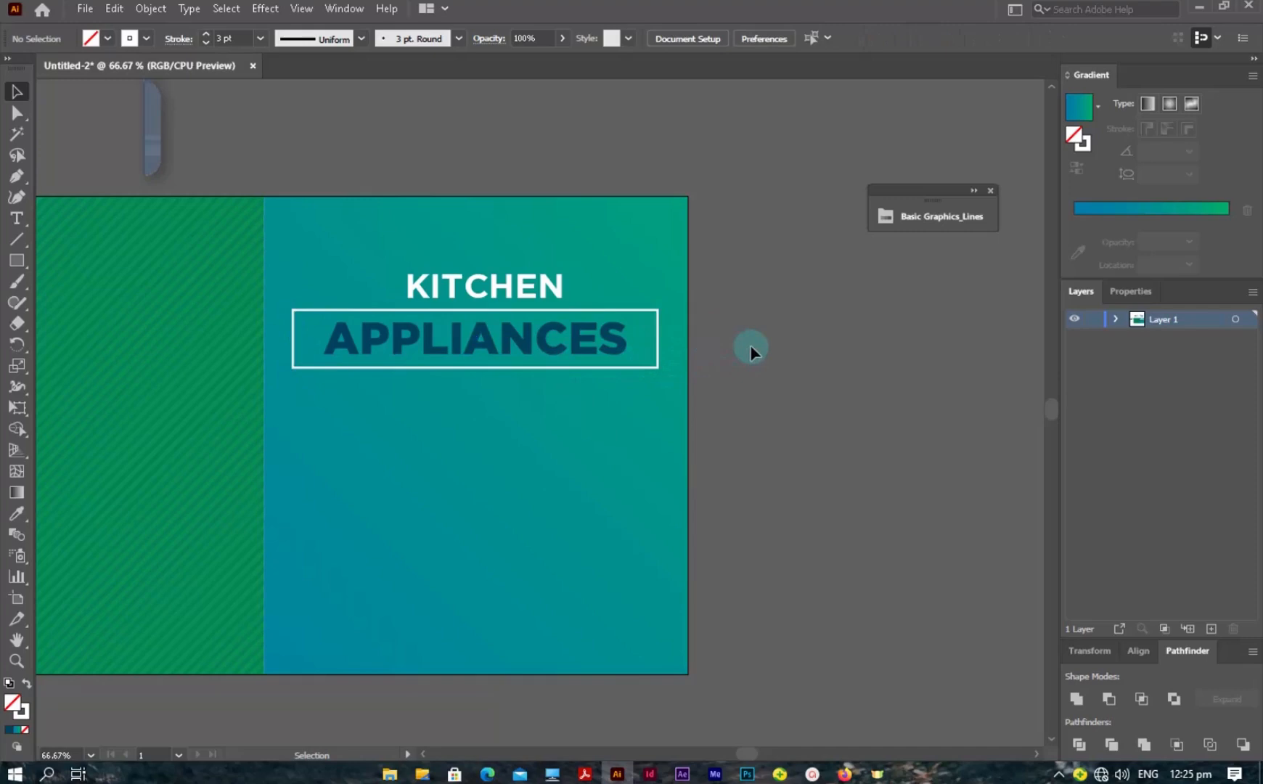
# - Duplicate the white frame in place, narrow the copy to a strip at the frame's left end and make it solid white without stroke
pyautogui.click(583, 318)
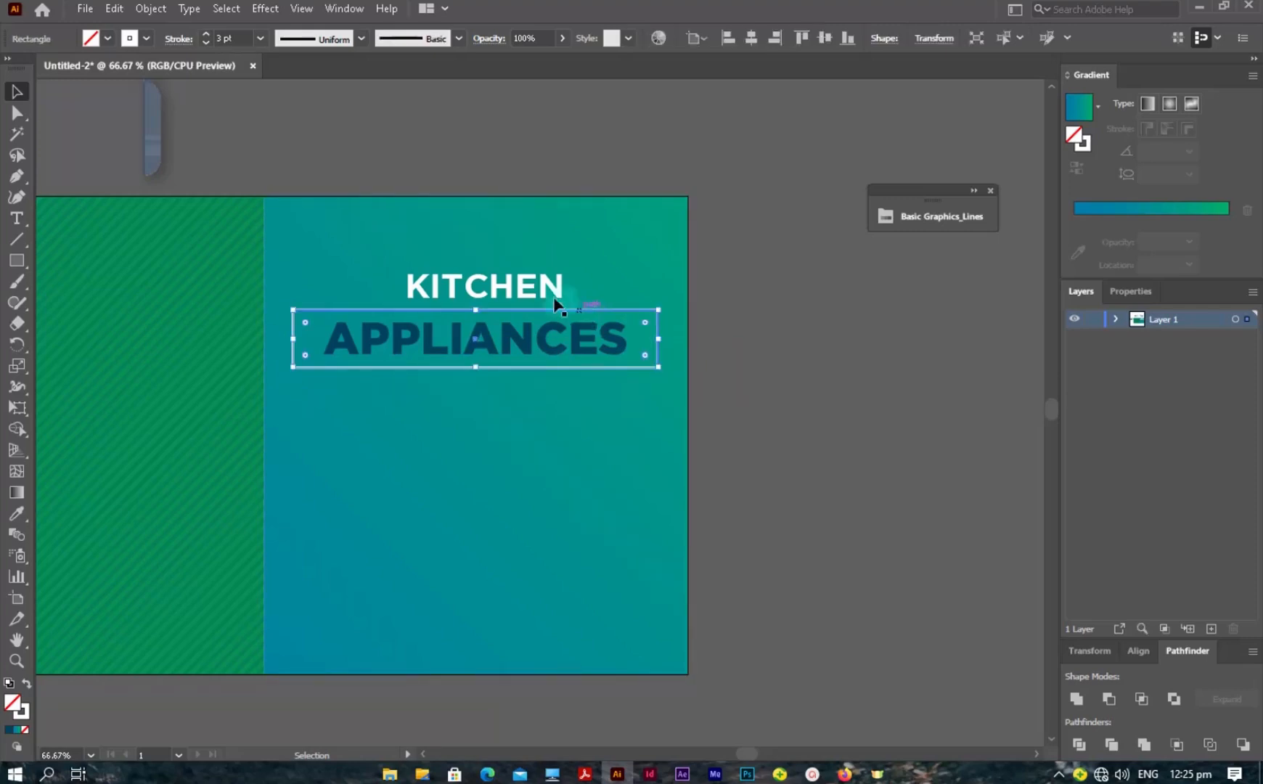
pyautogui.click(114, 8)
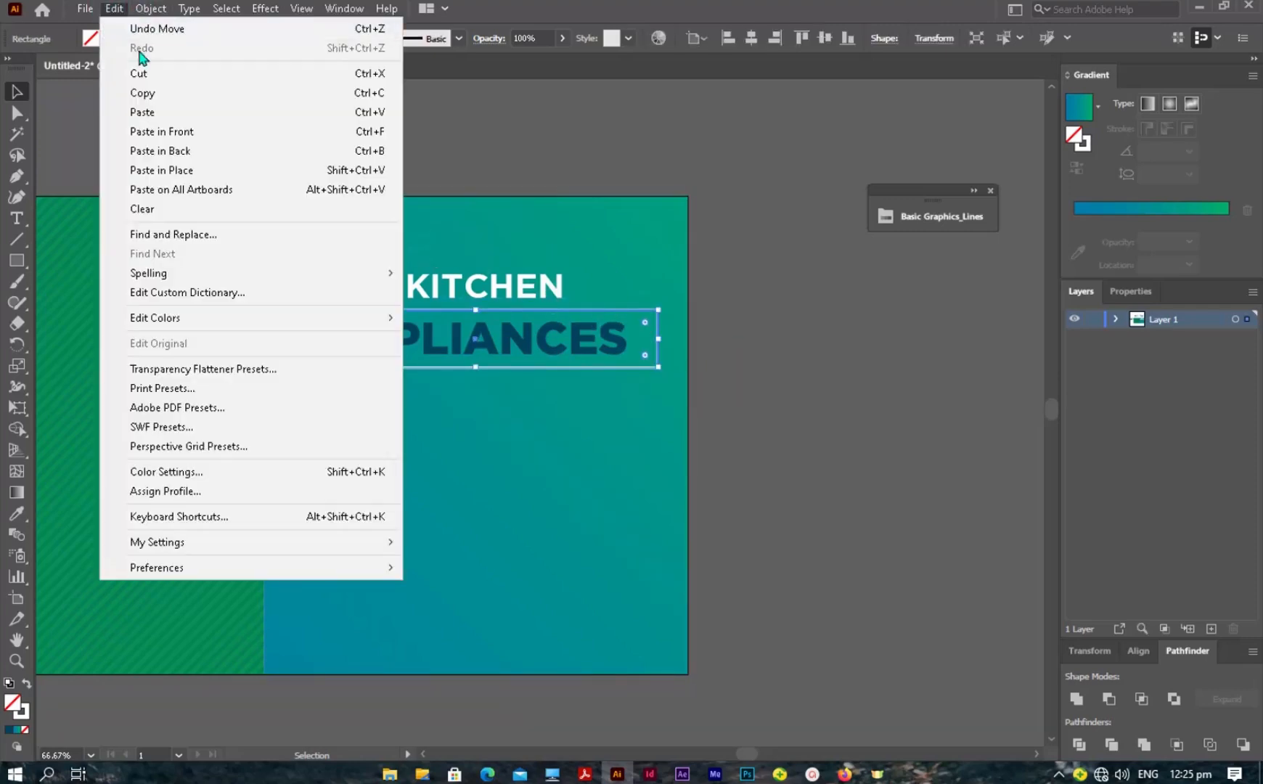
pyautogui.click(145, 93)
pyautogui.click(114, 9)
pyautogui.click(191, 170)
pyautogui.moveTo(658, 338); pyautogui.dragTo(314, 380)
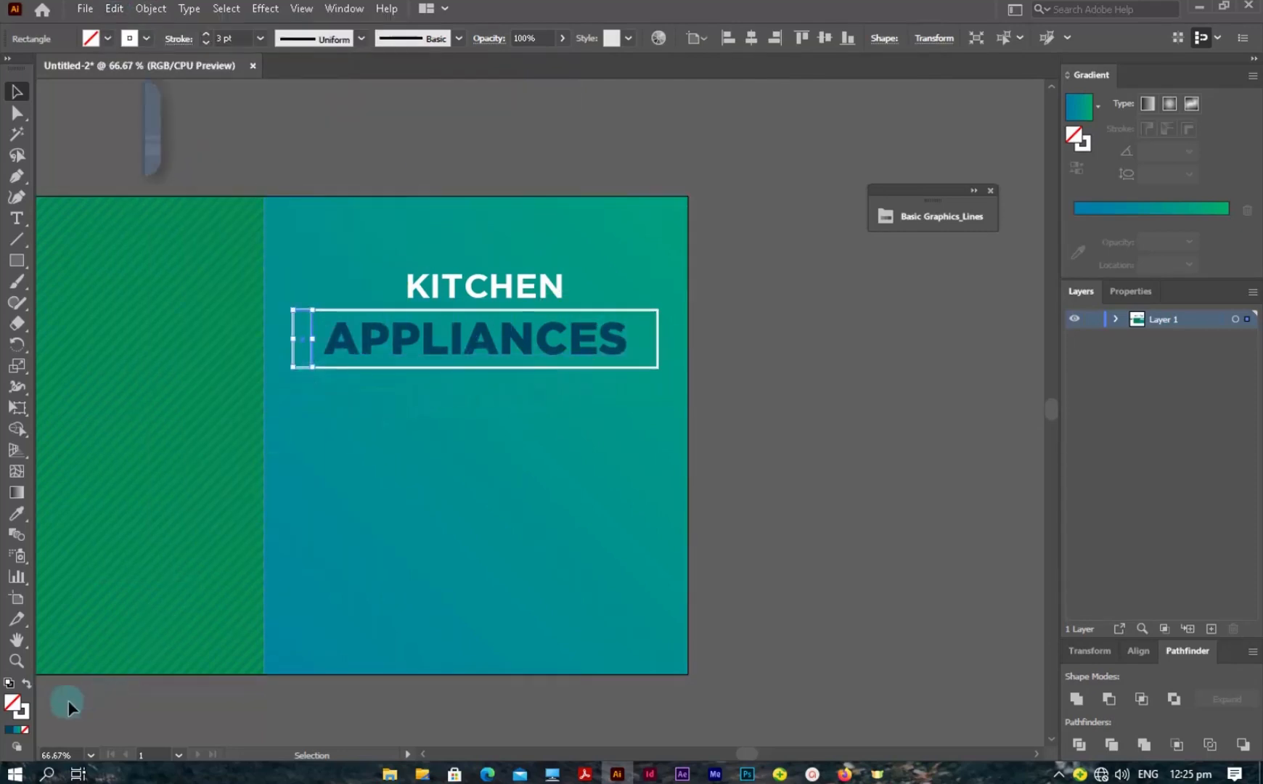
pyautogui.click(27, 687)
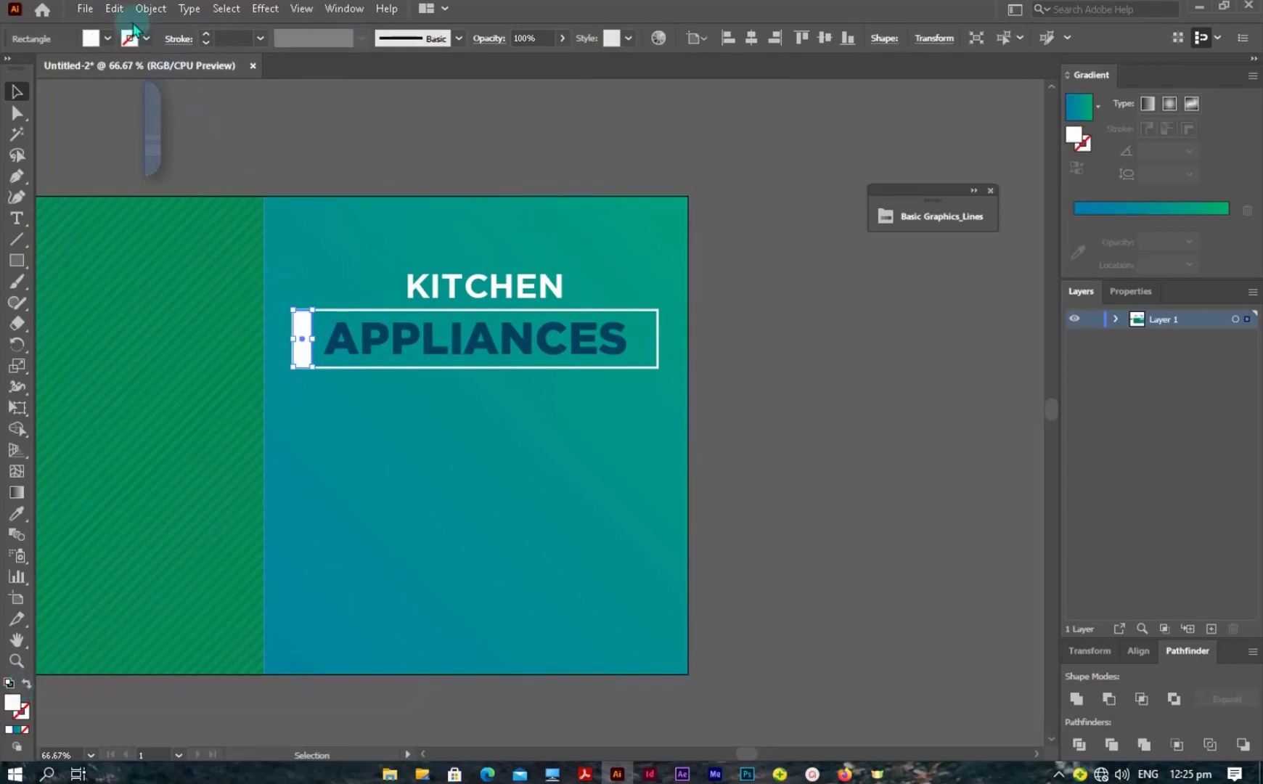
pyautogui.click(250, 98)
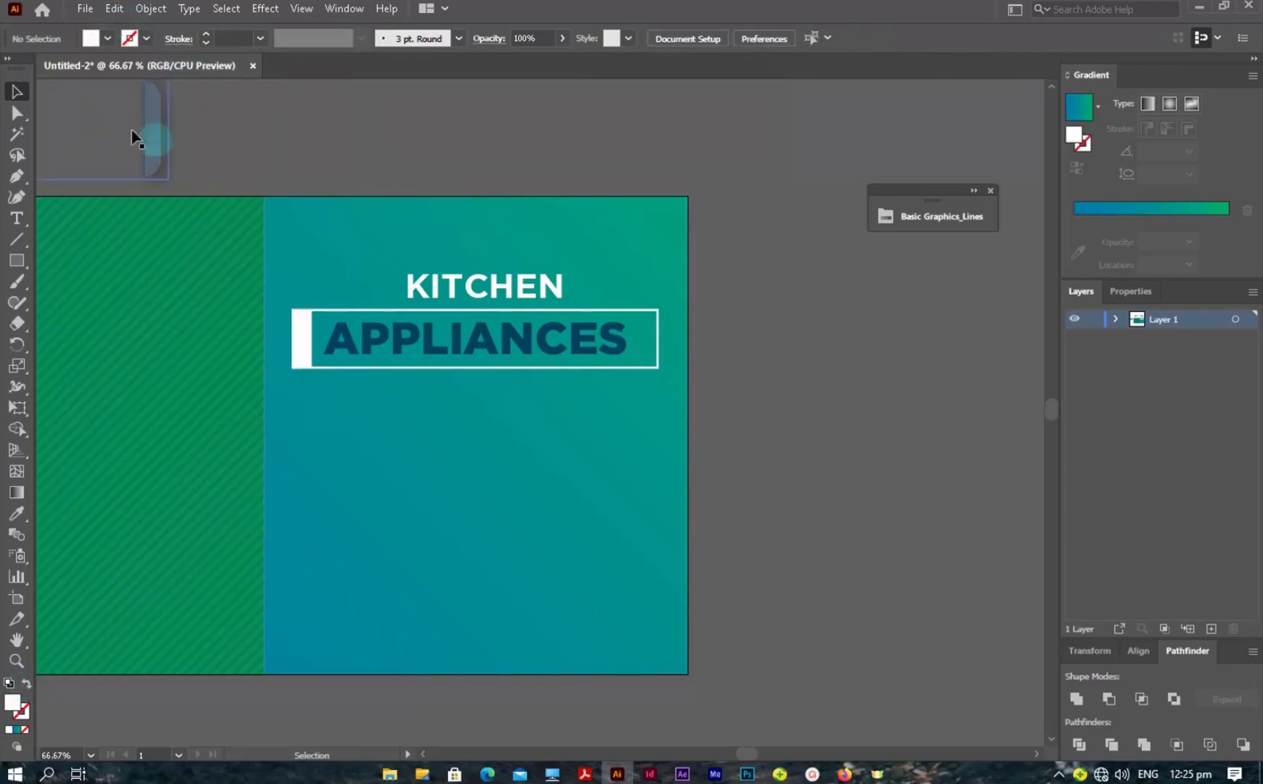
# - Add a matching solid white strip at the frame's right end from another in-place copy of the frame, narrowed and without stroke
pyautogui.click(375, 314)
pyautogui.click(115, 9)
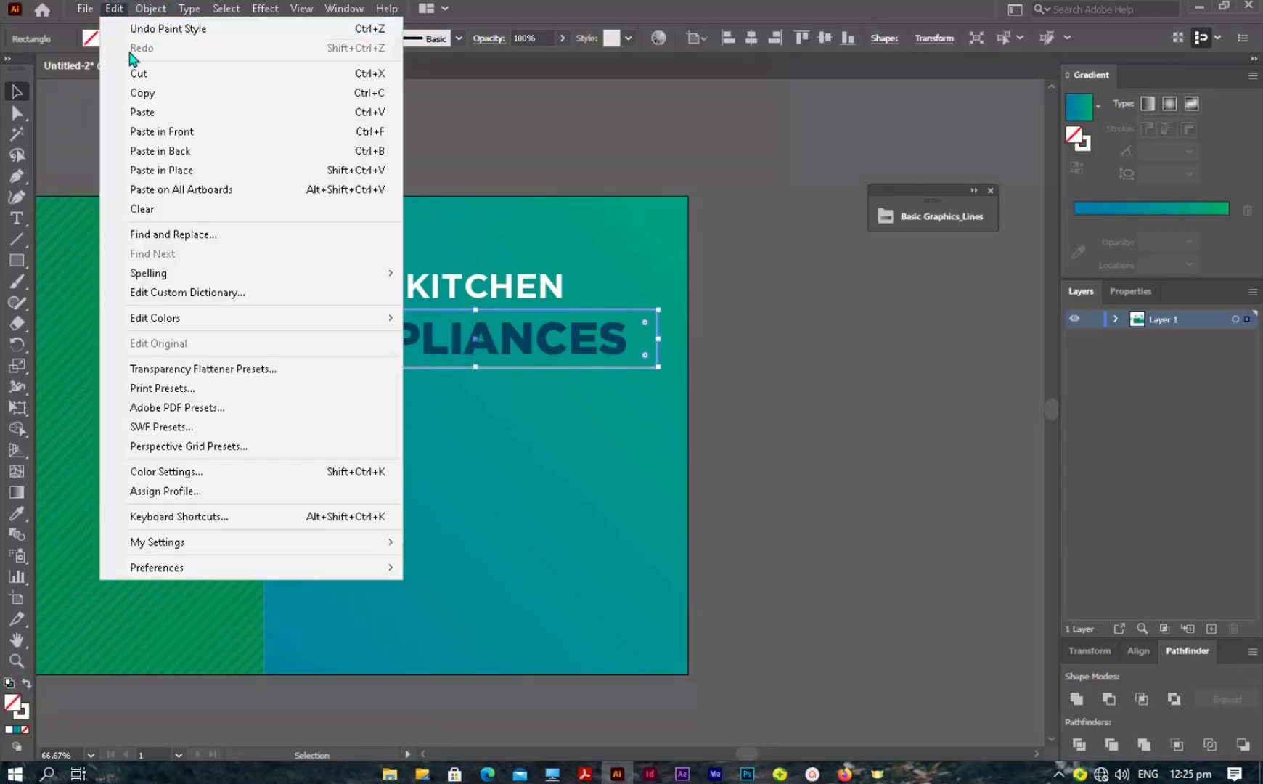
pyautogui.click(141, 93)
pyautogui.click(117, 10)
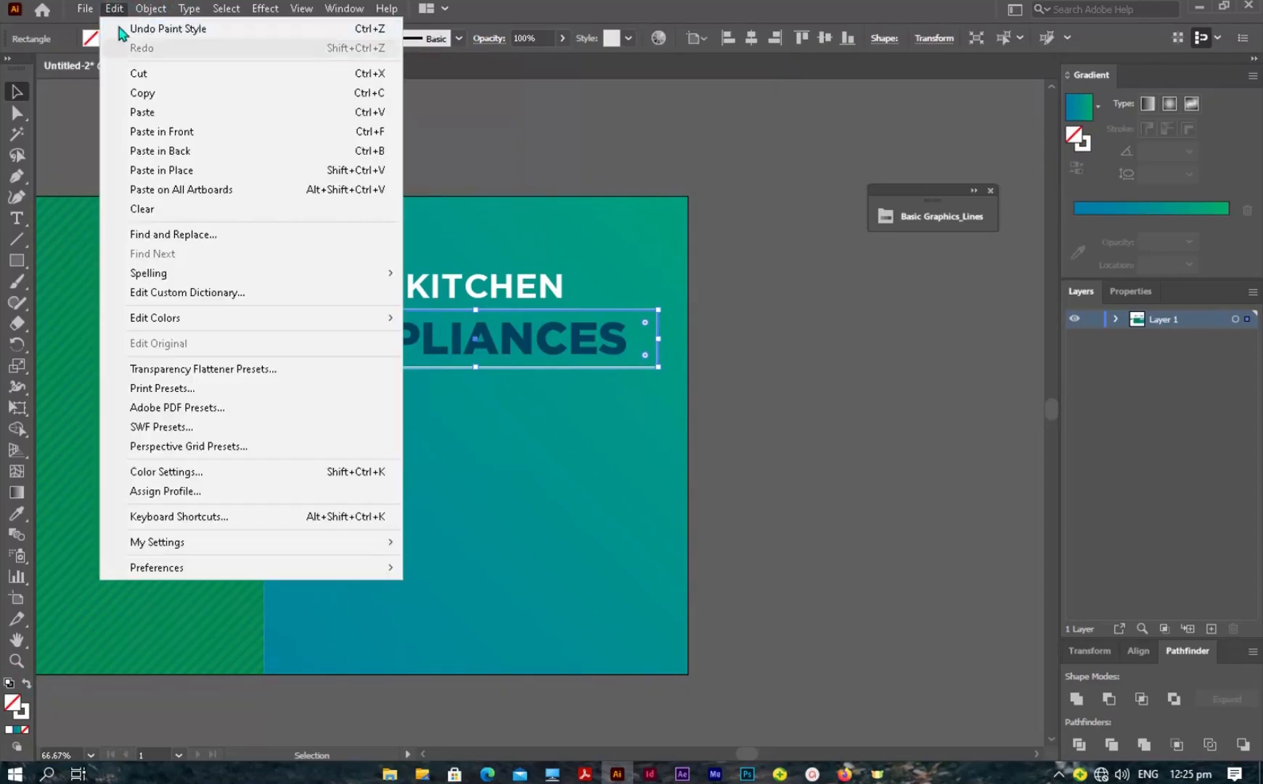
pyautogui.click(174, 170)
pyautogui.moveTo(295, 346); pyautogui.dragTo(640, 366)
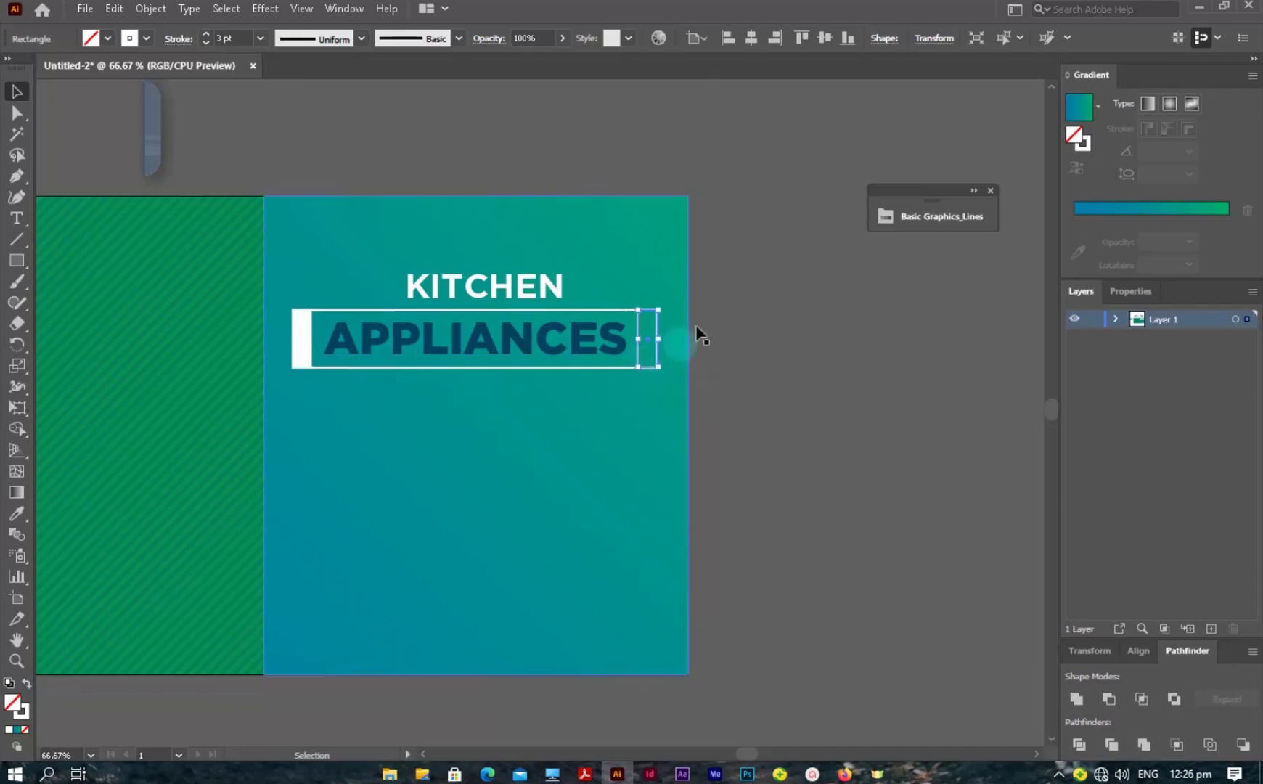
pyautogui.click(27, 686)
pyautogui.click(805, 308)
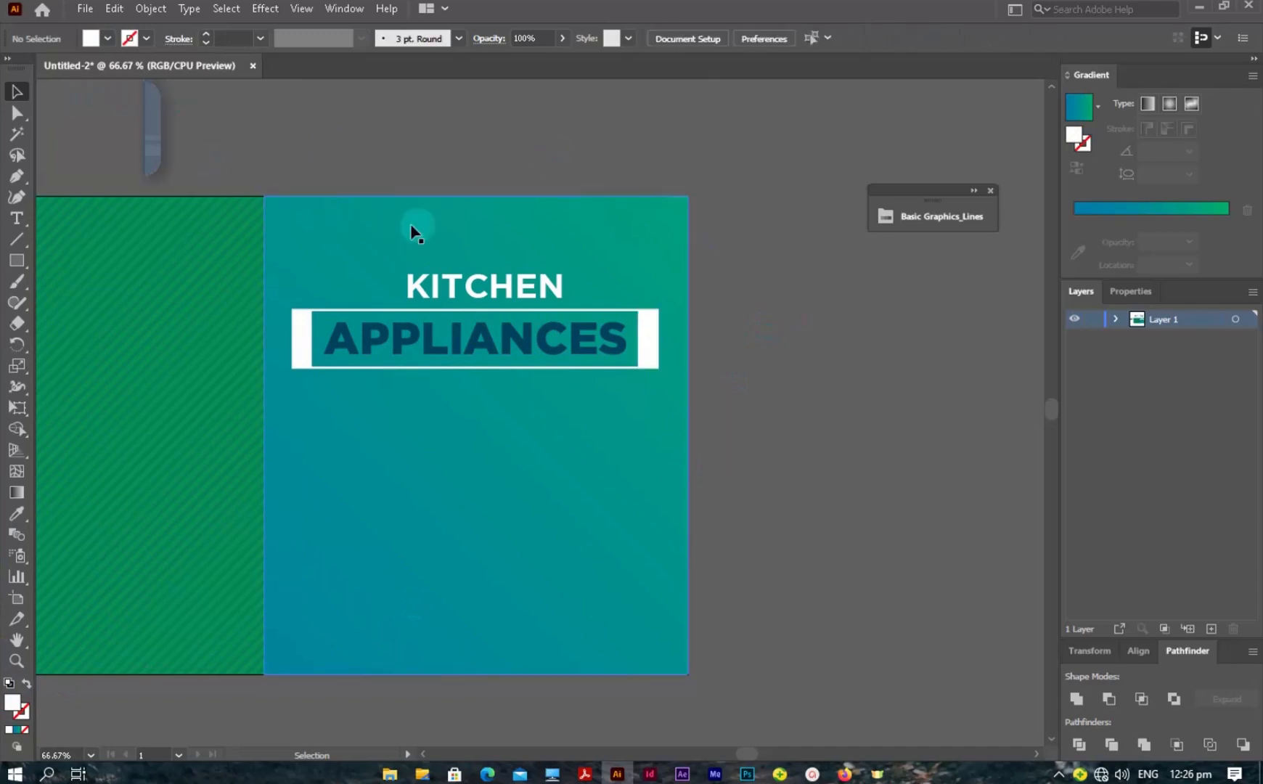
# - Move the Lorem ipsum paragraph onto the gradient piece, centred just below the framed APPLIANCES heading
pyautogui.scroll(5, 391, 232)
pyautogui.moveTo(451, 352); pyautogui.dragTo(476, 639)
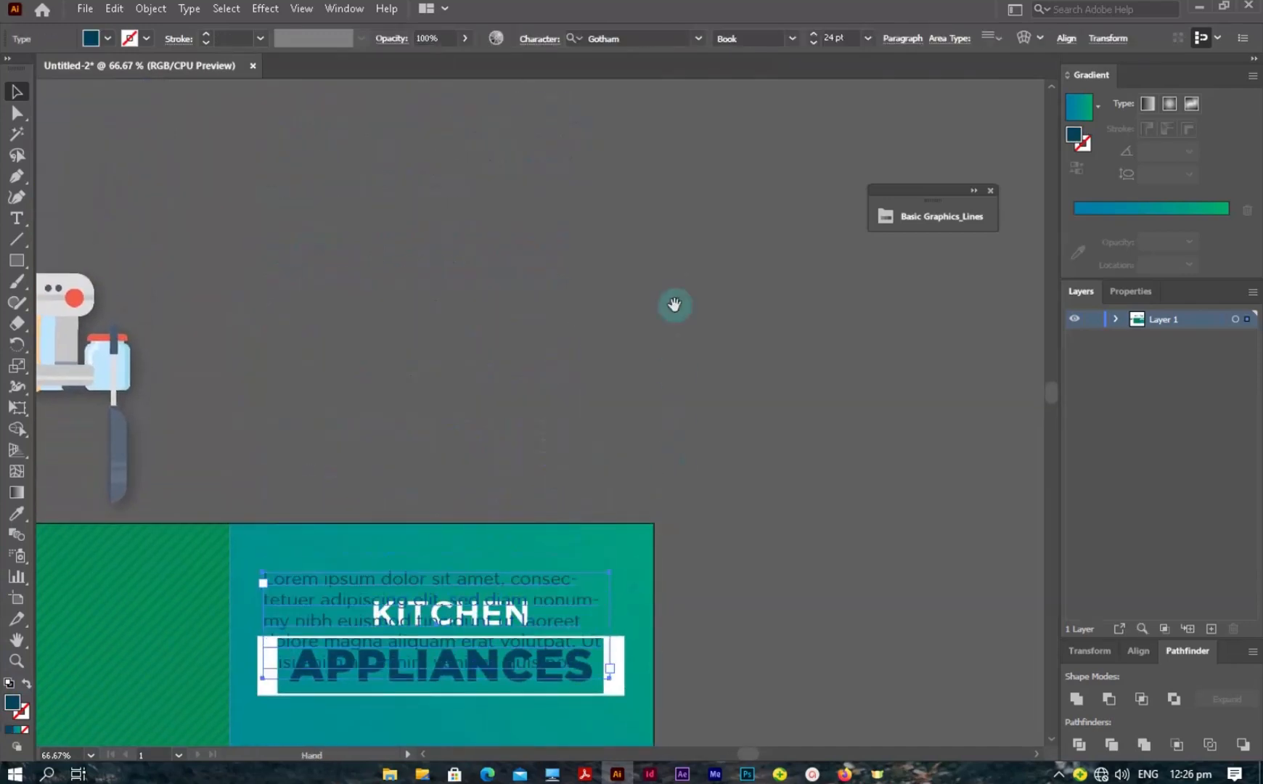
pyautogui.moveTo(675, 304); pyautogui.dragTo(676, 179)
pyautogui.moveTo(568, 261); pyautogui.dragTo(572, 413)
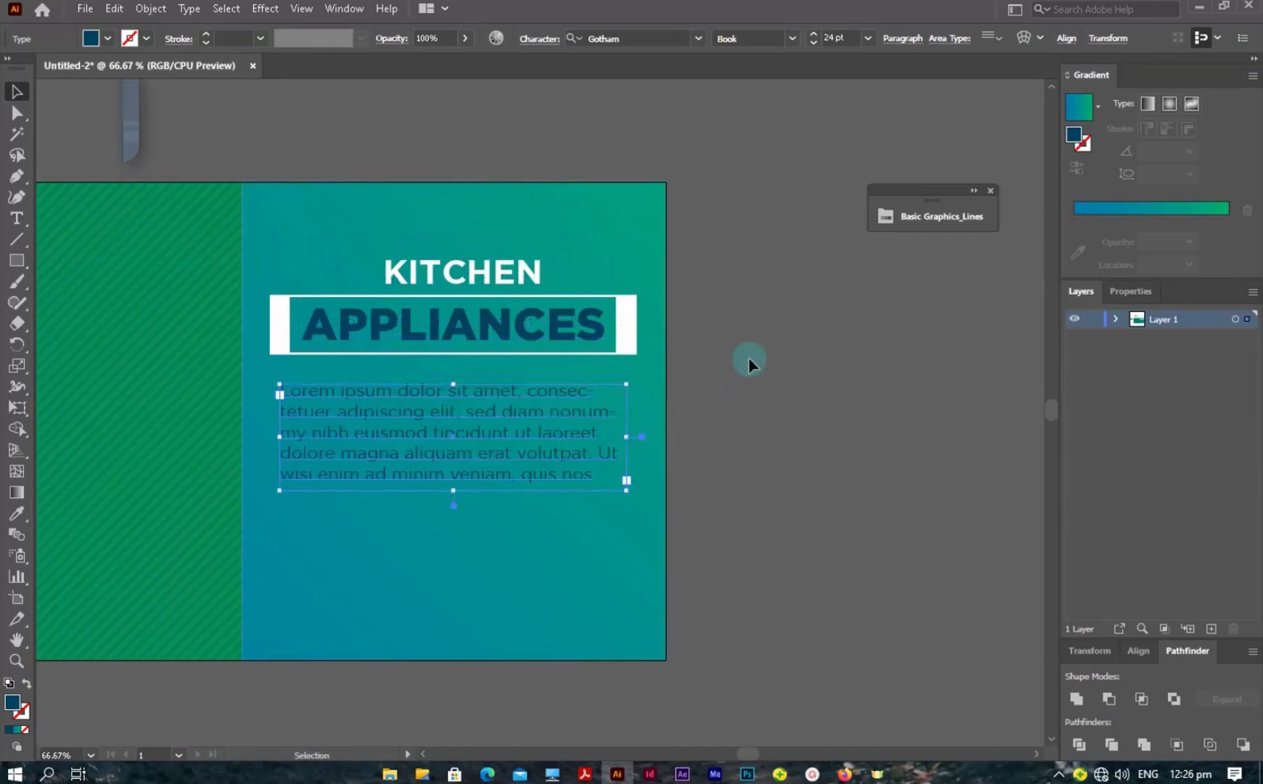
pyautogui.click(749, 366)
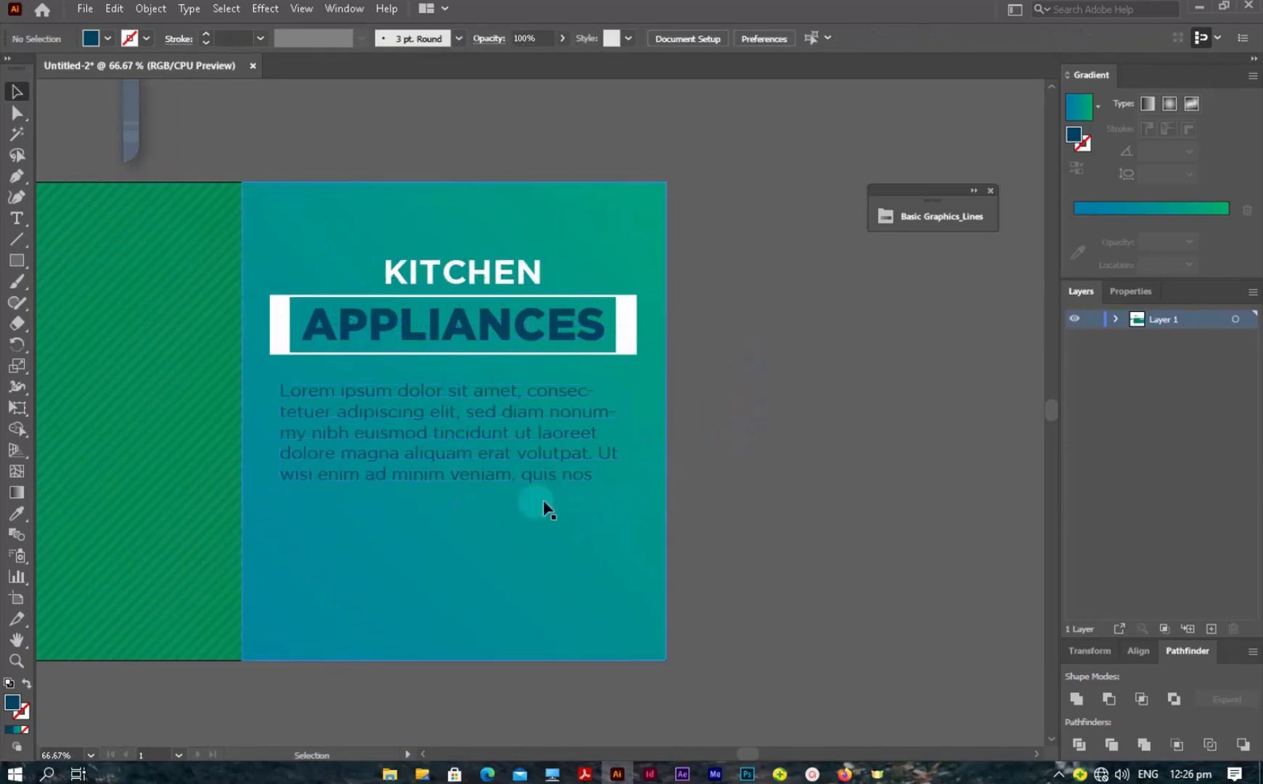
# - Draw a small rectangle below the body text and give it a white 3 pt outline with no fill
pyautogui.click(15, 263)
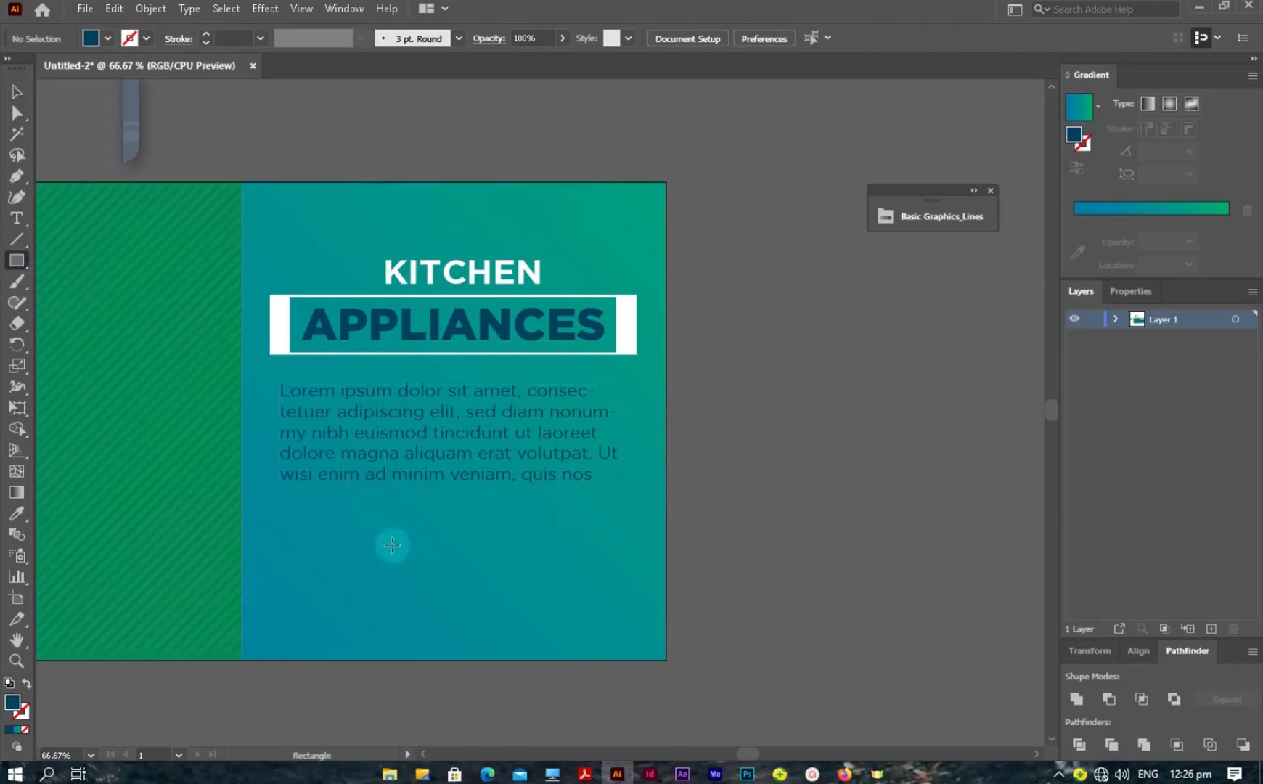
pyautogui.moveTo(385, 550)
pyautogui.mouseDown()
pyautogui.moveTo(506, 594)
pyautogui.moveTo(548, 586)
pyautogui.mouseUp()
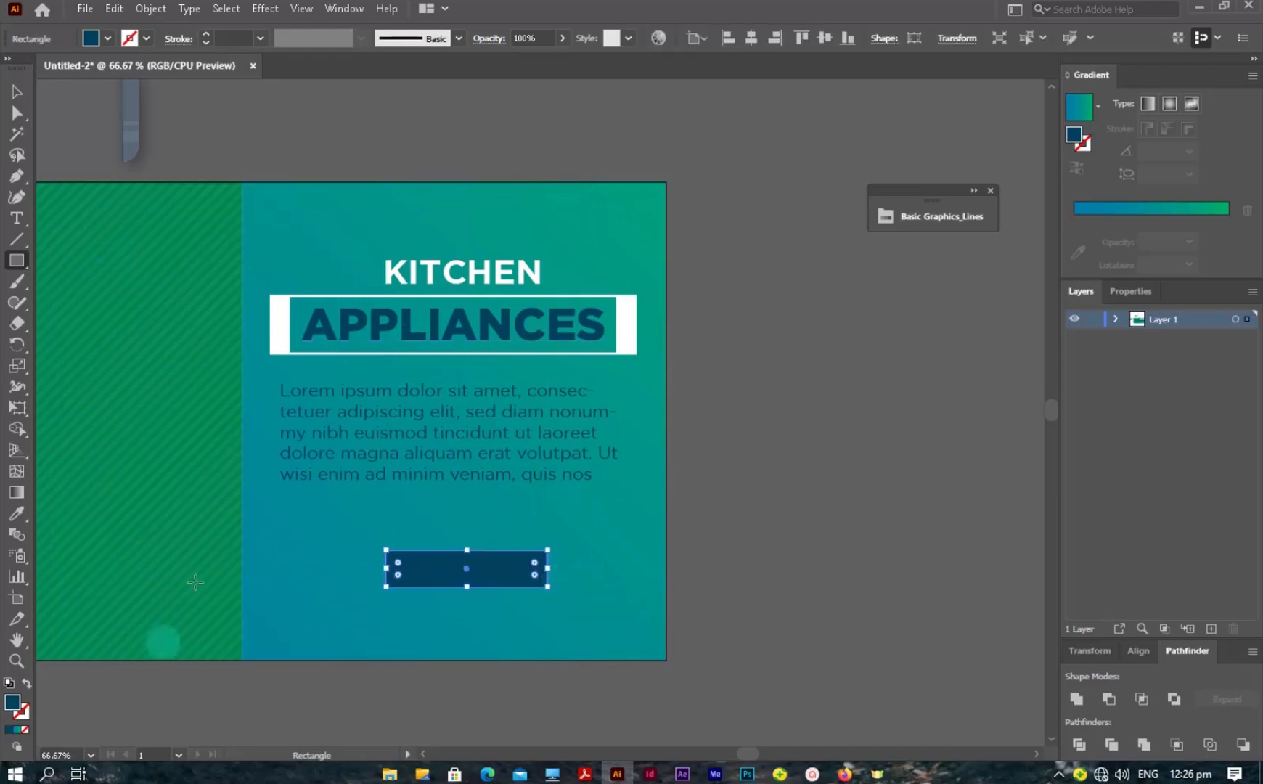
pyautogui.click(26, 685)
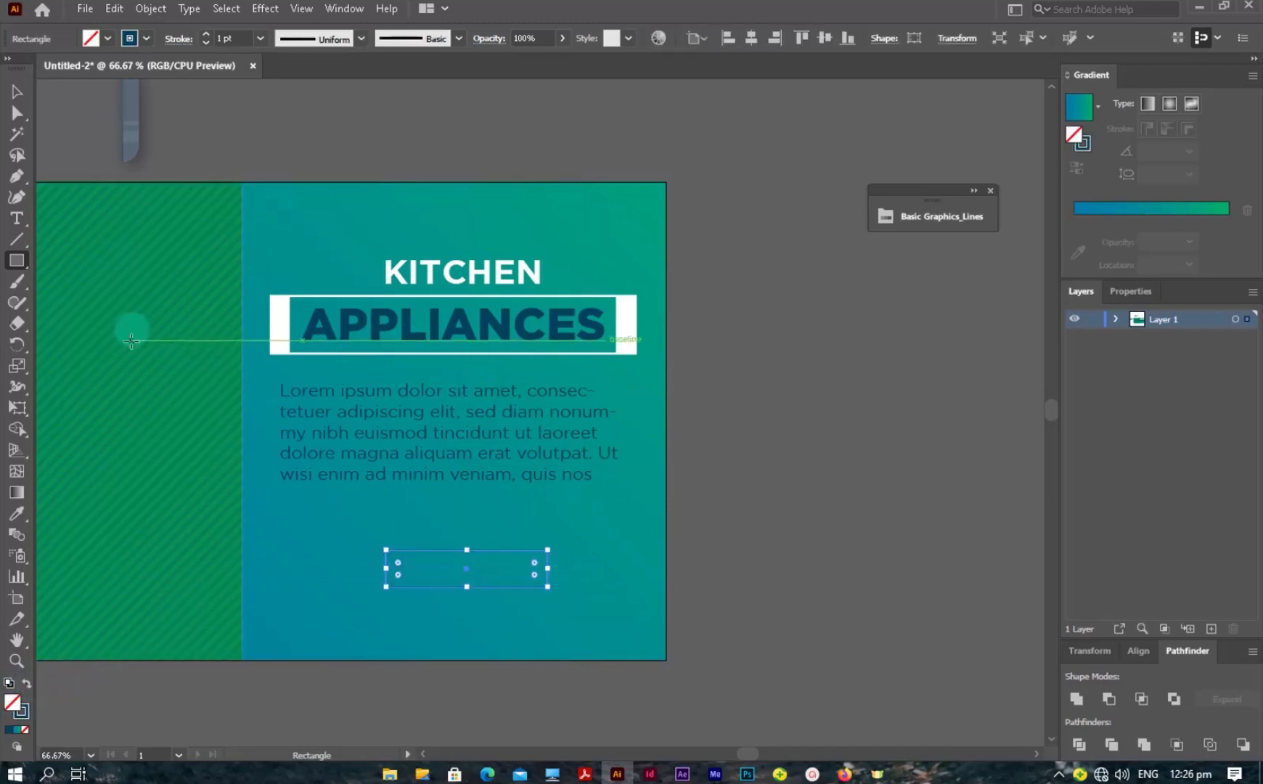
pyautogui.click(148, 36)
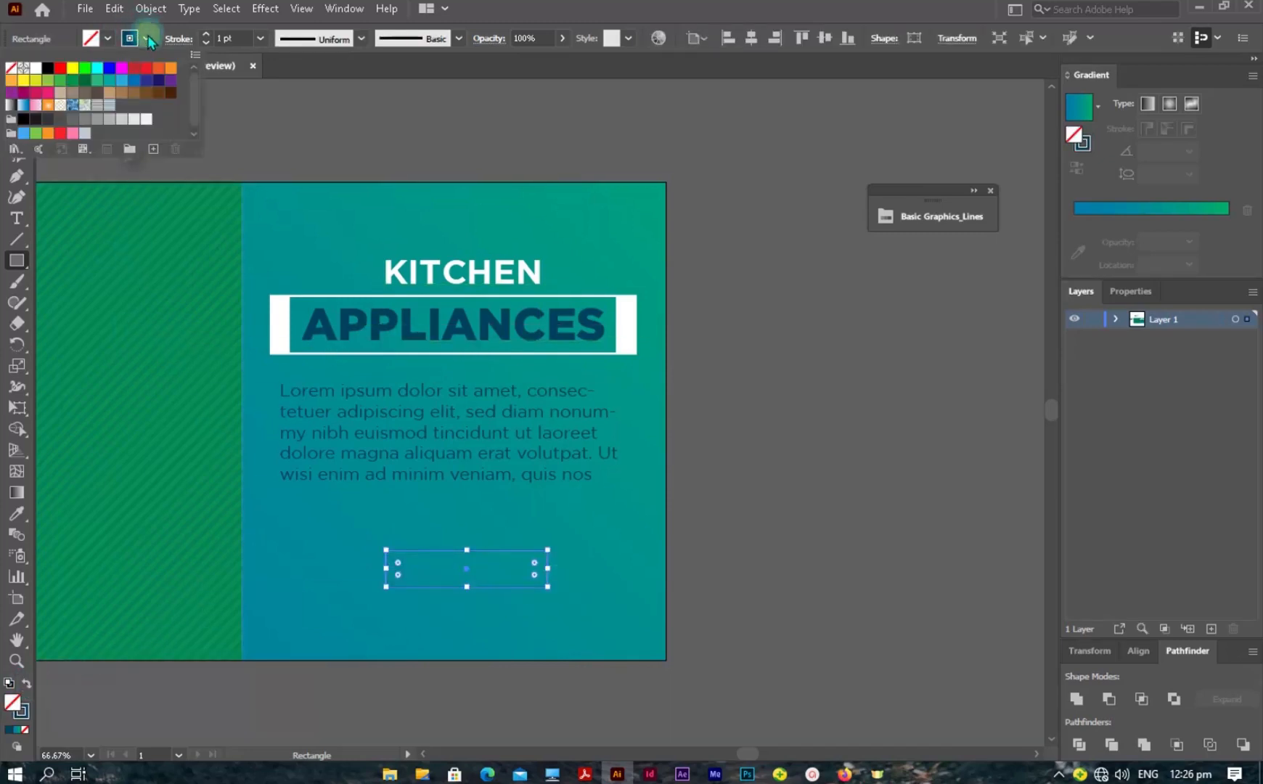
pyautogui.click(36, 67)
pyautogui.click(404, 141)
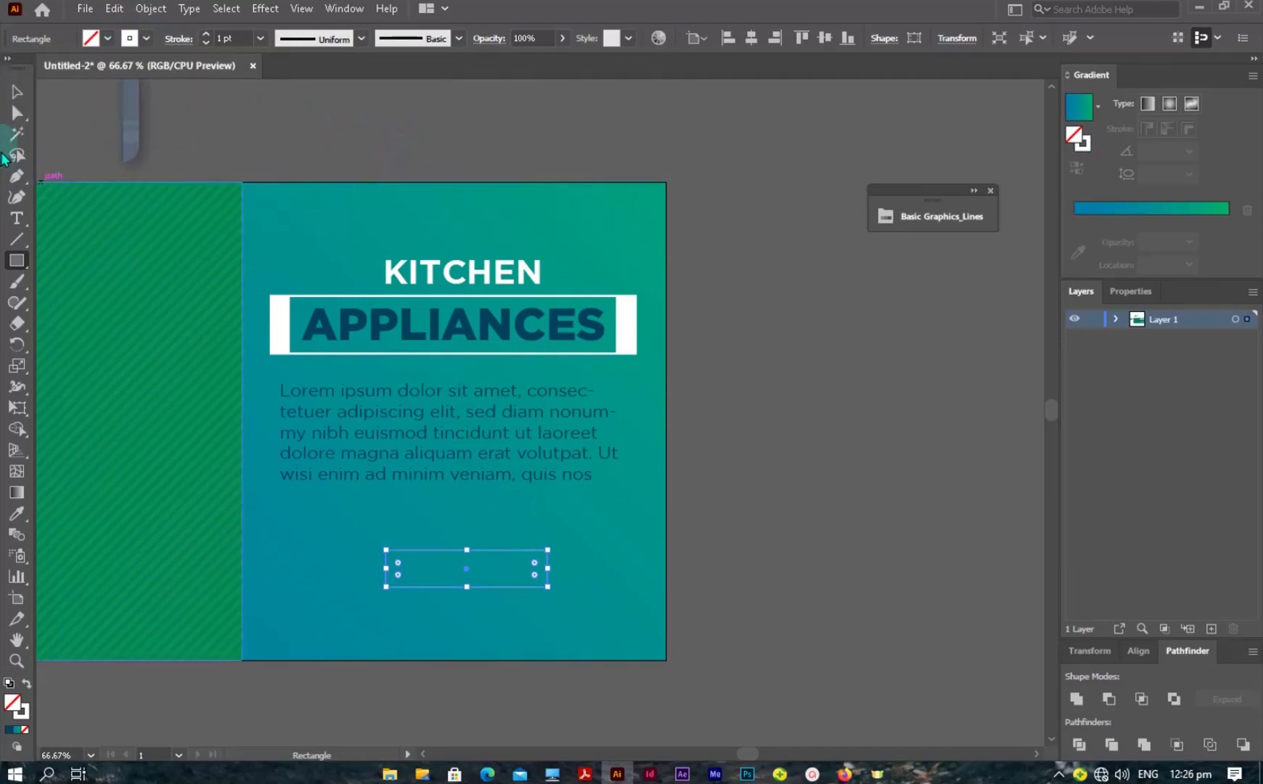
pyautogui.click(16, 91)
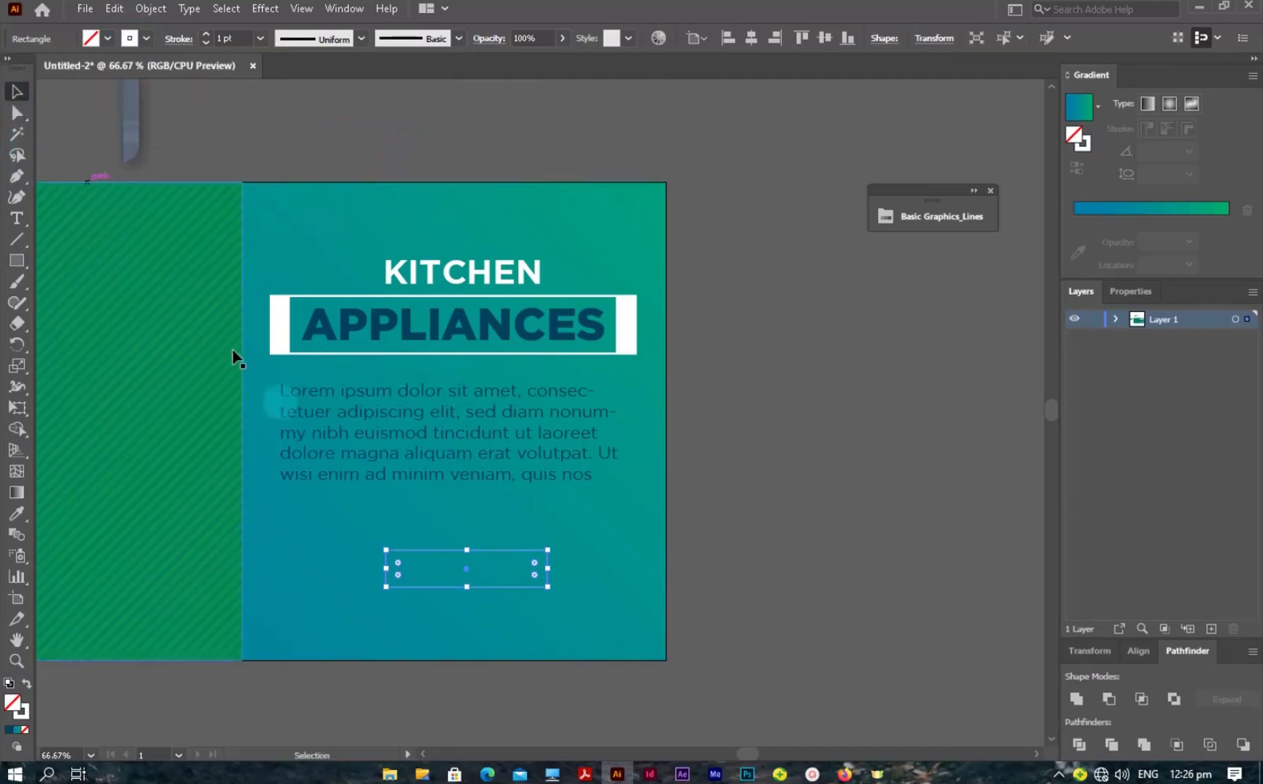
pyautogui.click(207, 34)
pyautogui.click(206, 34)
pyautogui.click(817, 315)
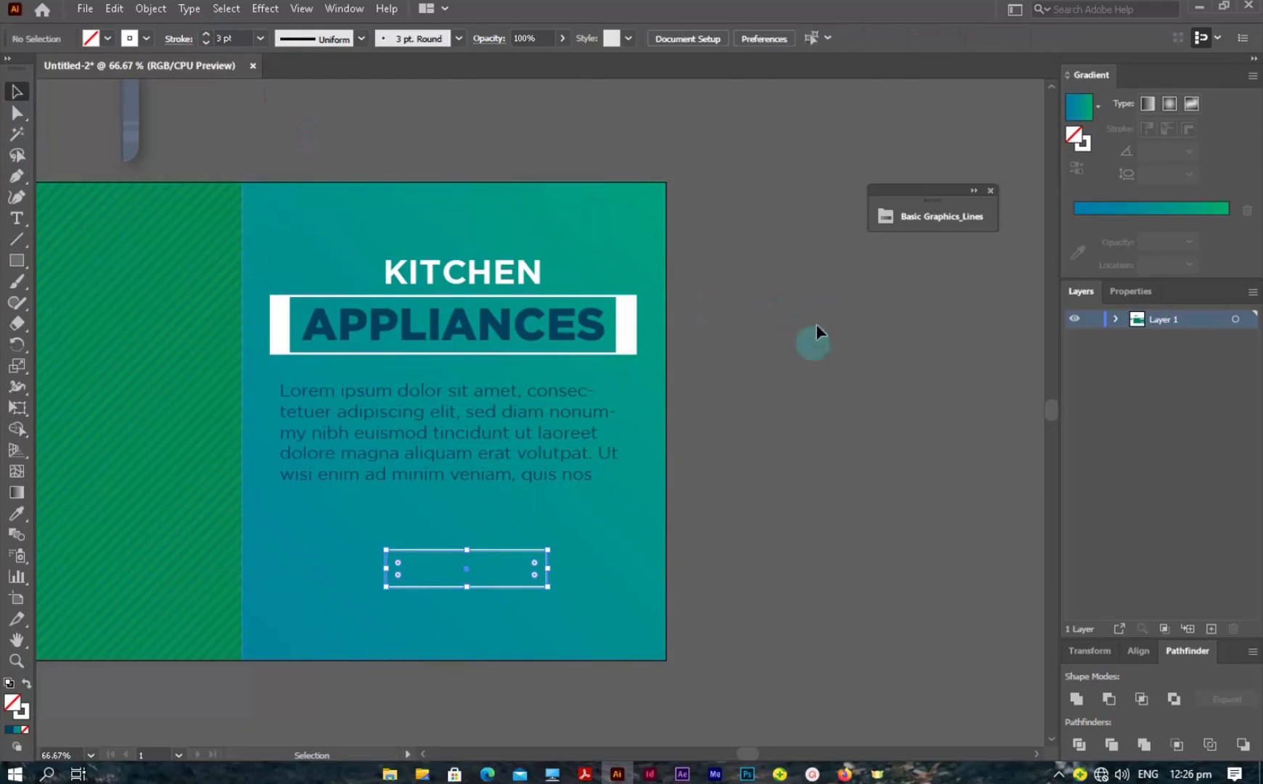
# - Centre the small outlined rectangle beneath the body text and fully round its corners into a pill shape
pyautogui.moveTo(514, 551); pyautogui.dragTo(502, 550)
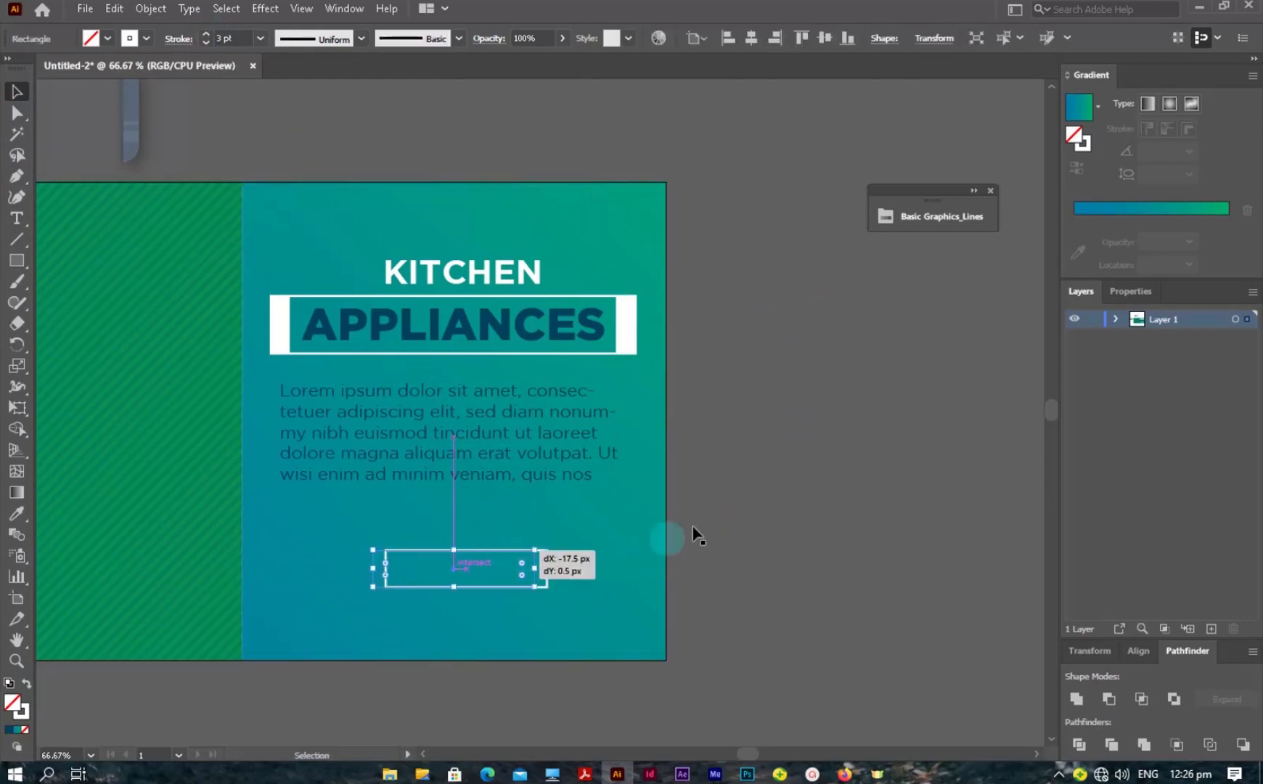
pyautogui.click(699, 528)
pyautogui.click(374, 570)
pyautogui.press('a')
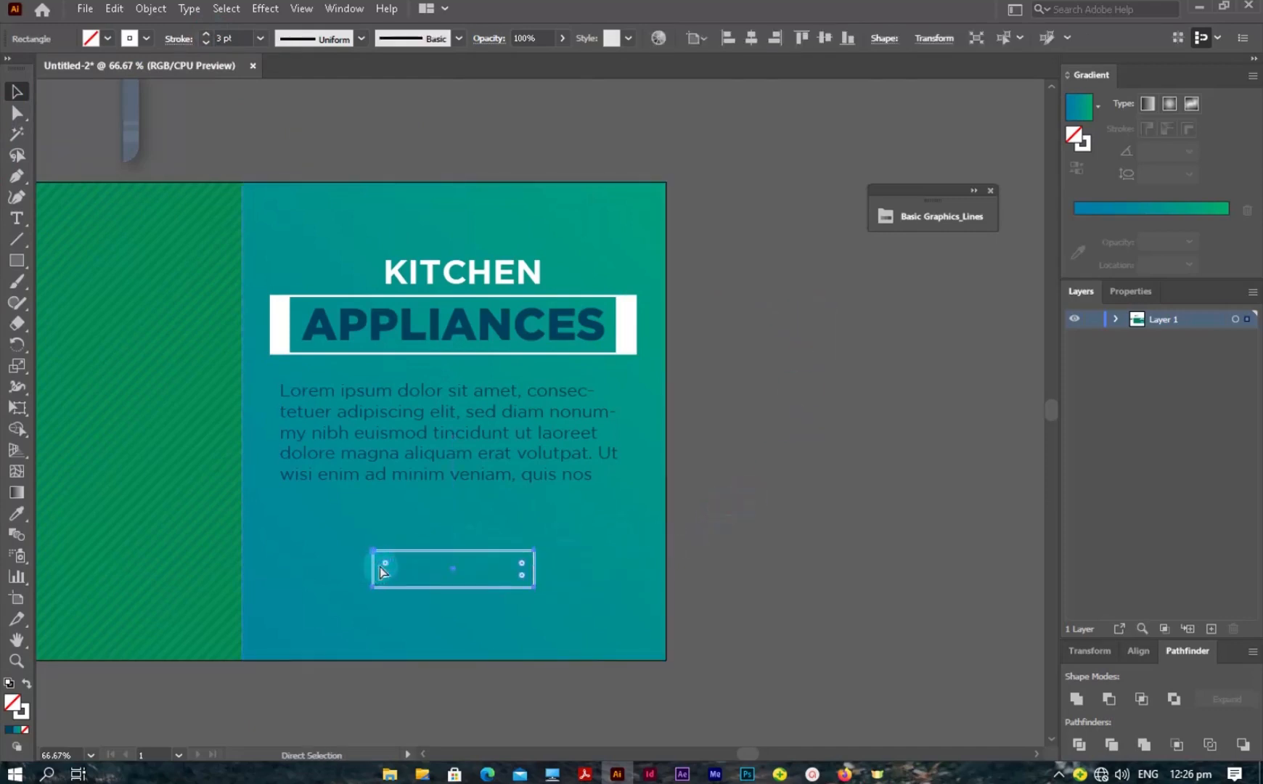
pyautogui.moveTo(384, 568); pyautogui.dragTo(422, 579)
pyautogui.click(726, 559)
pyautogui.press('v')
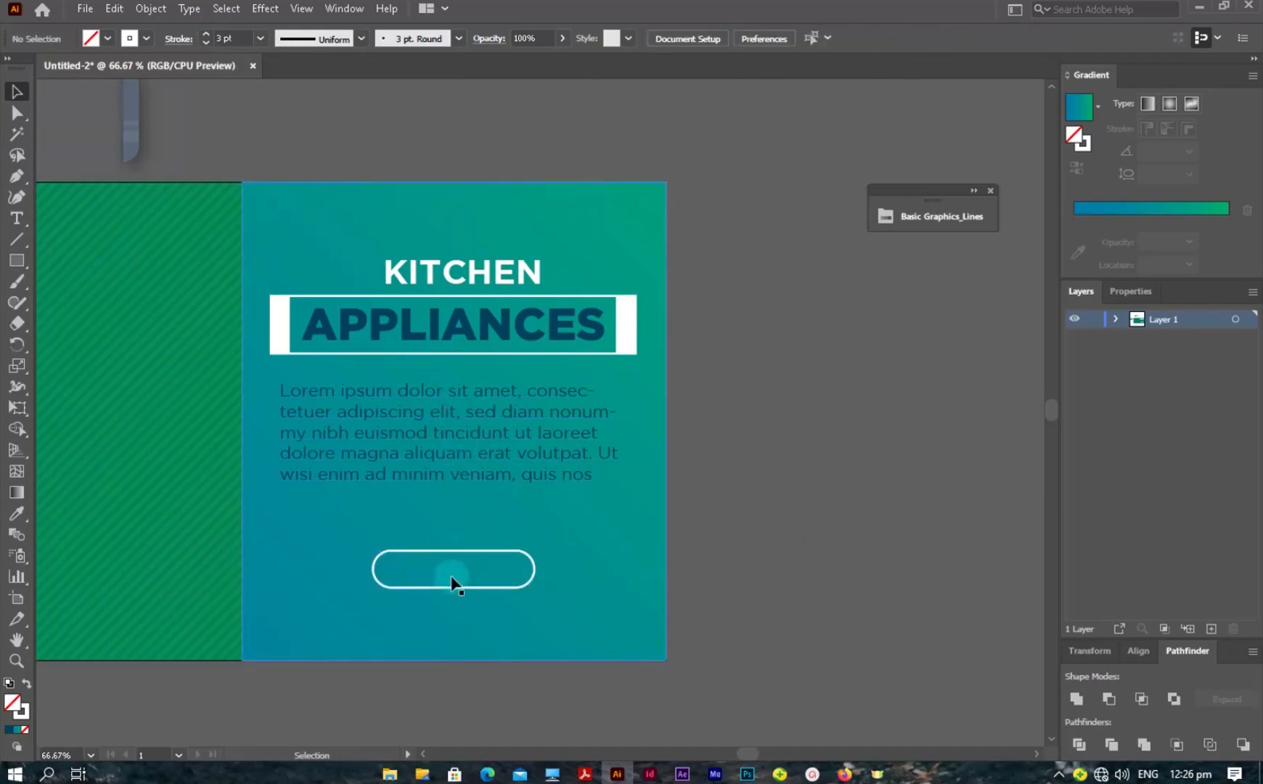
# - Start a text line inside the pill-shaped outline and set its font to Gotham Bold
pyautogui.click(17, 218)
pyautogui.click(419, 575)
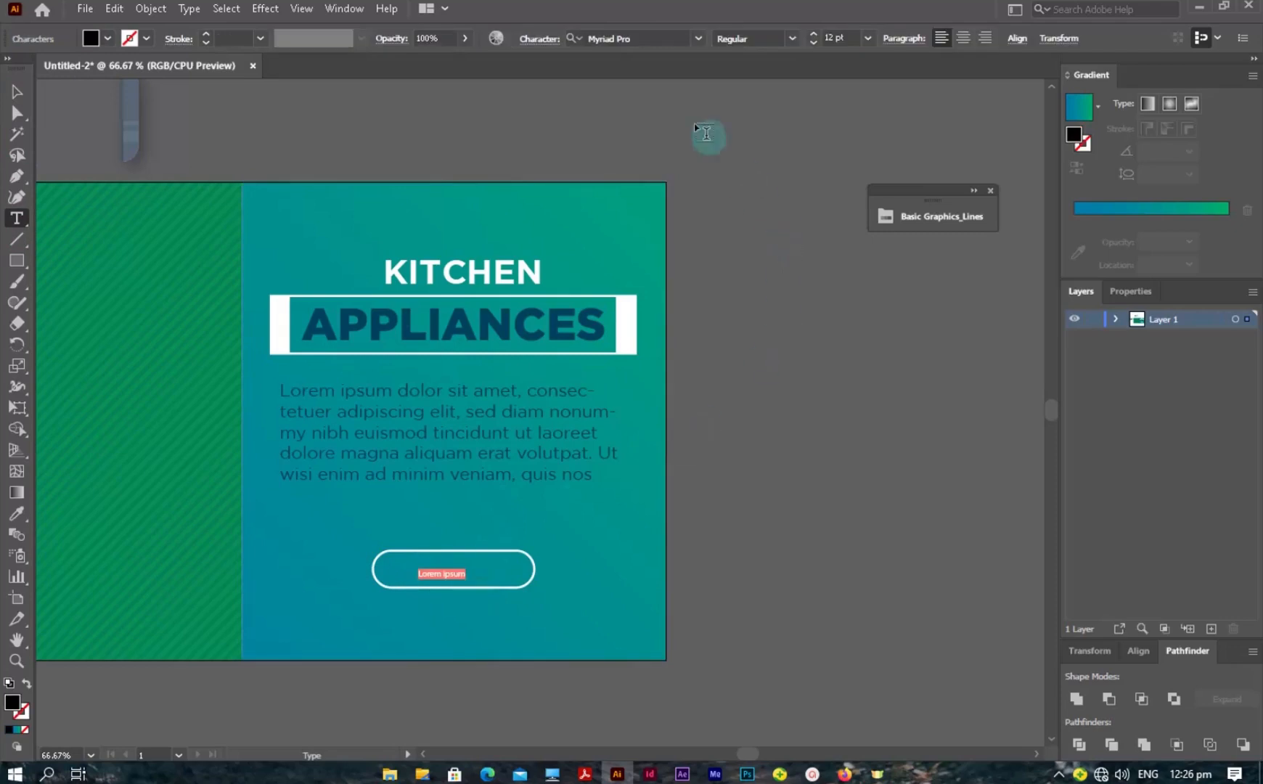
pyautogui.click(638, 38)
pyautogui.write('g')
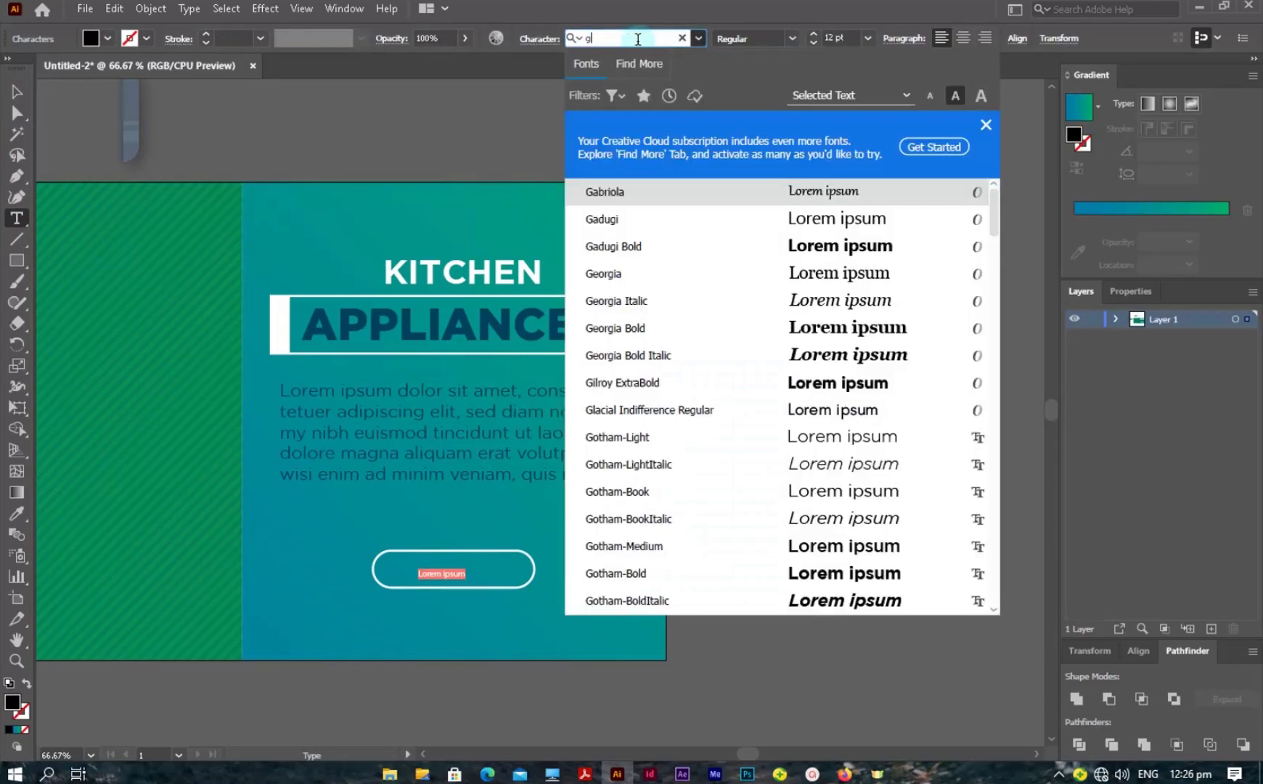
pyautogui.write('otah')
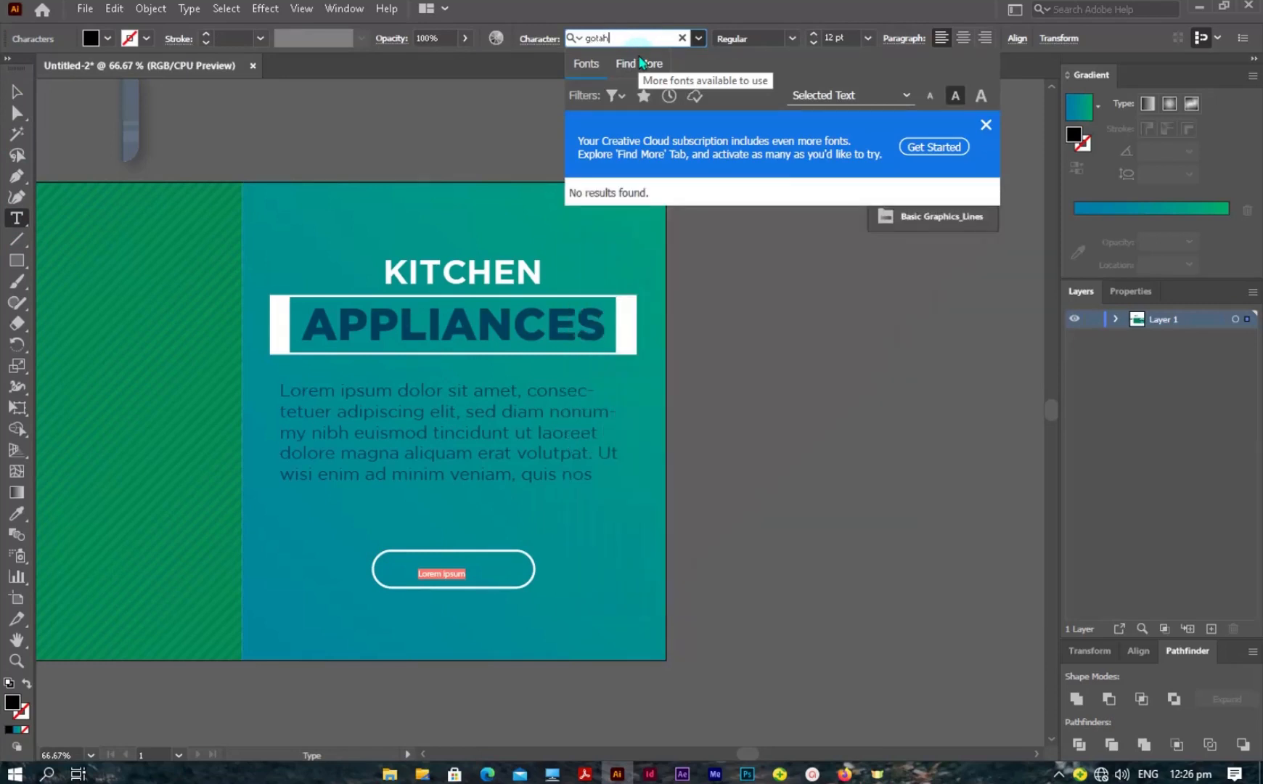
pyautogui.press('BackSpace')
pyautogui.press('BackSpace')
pyautogui.write('ha')
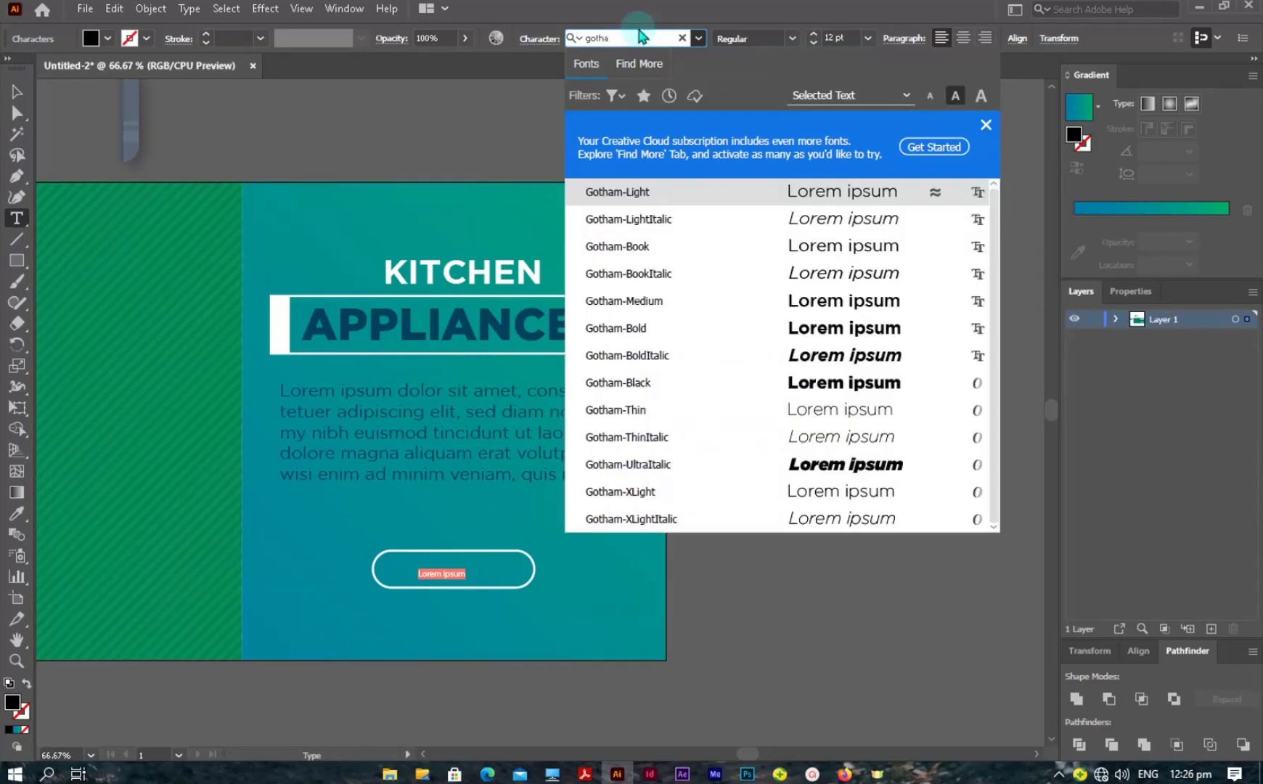
pyautogui.click(657, 337)
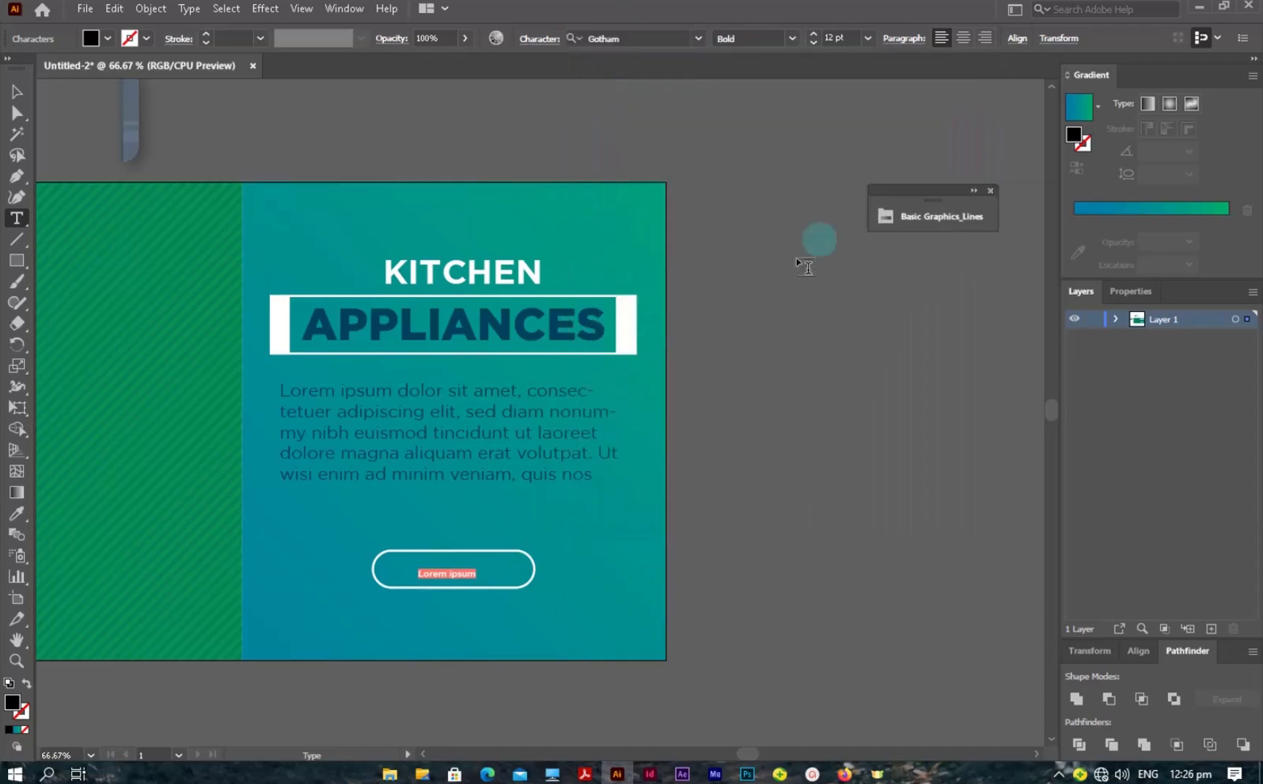
# - Set the new text's size to 36 pt and make it read ORDER NOW
pyautogui.click(868, 39)
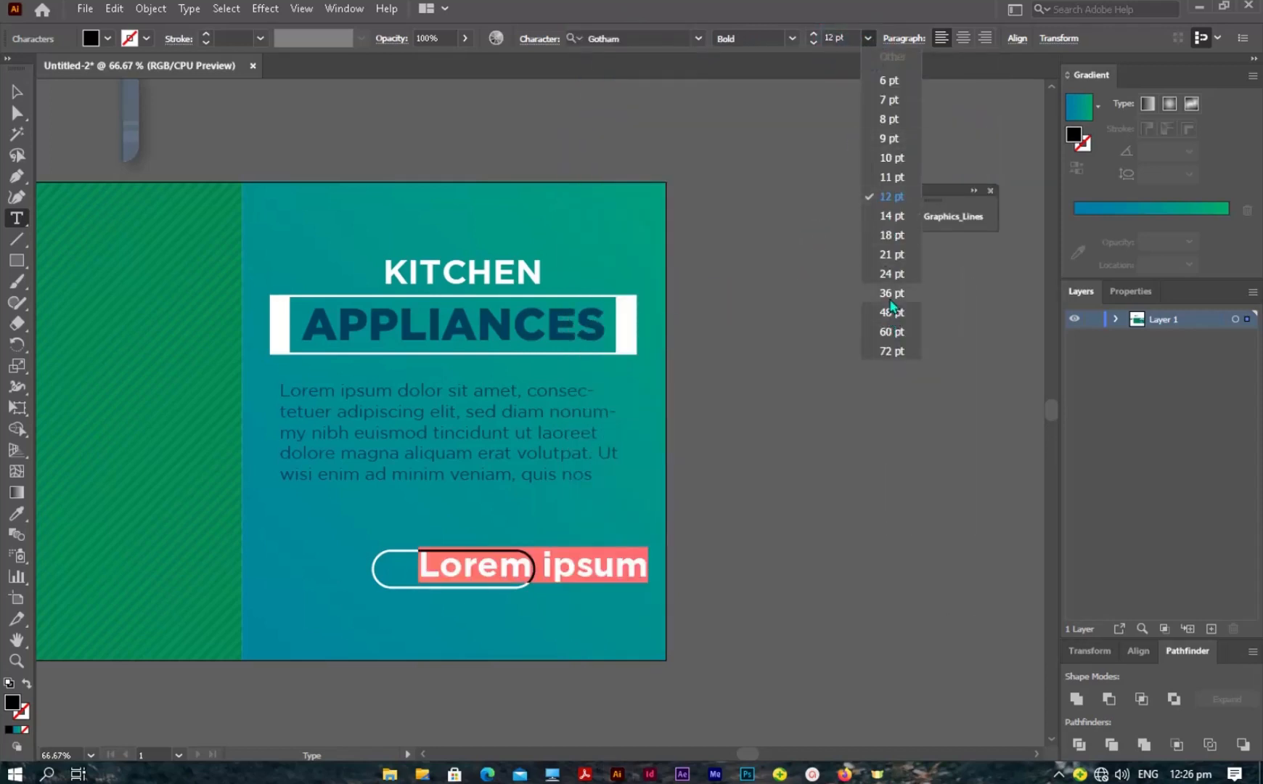
pyautogui.click(892, 294)
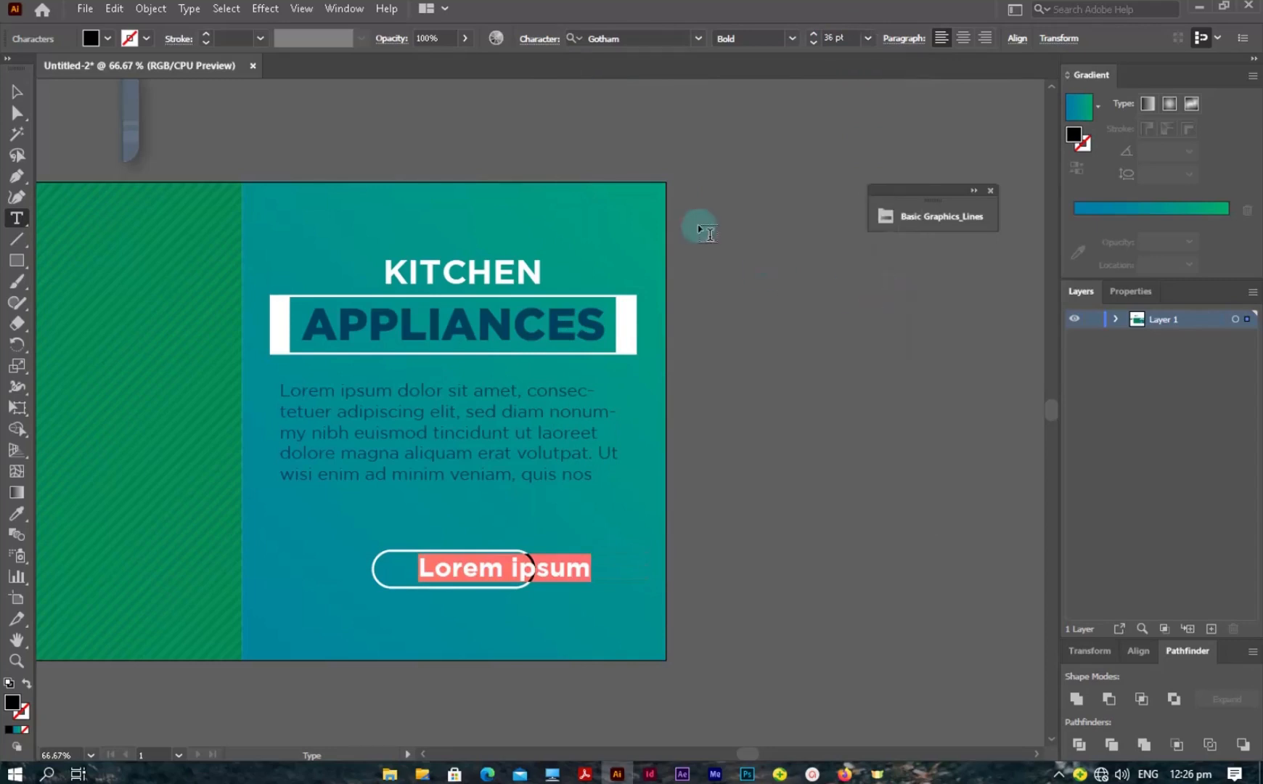
pyautogui.write('ORDER NOW')
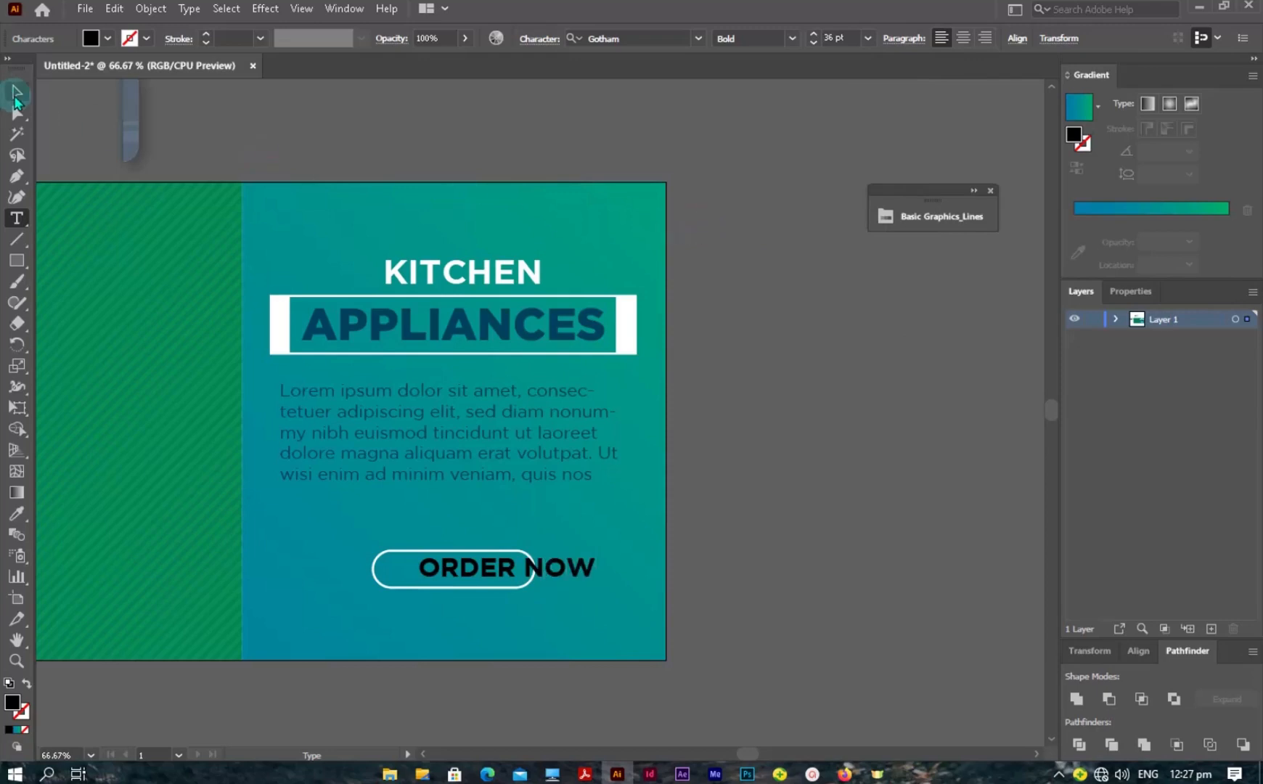
# - Recolour the ORDER NOW text with the dark navy sampled from the colour palette above the banner
pyautogui.click(15, 94)
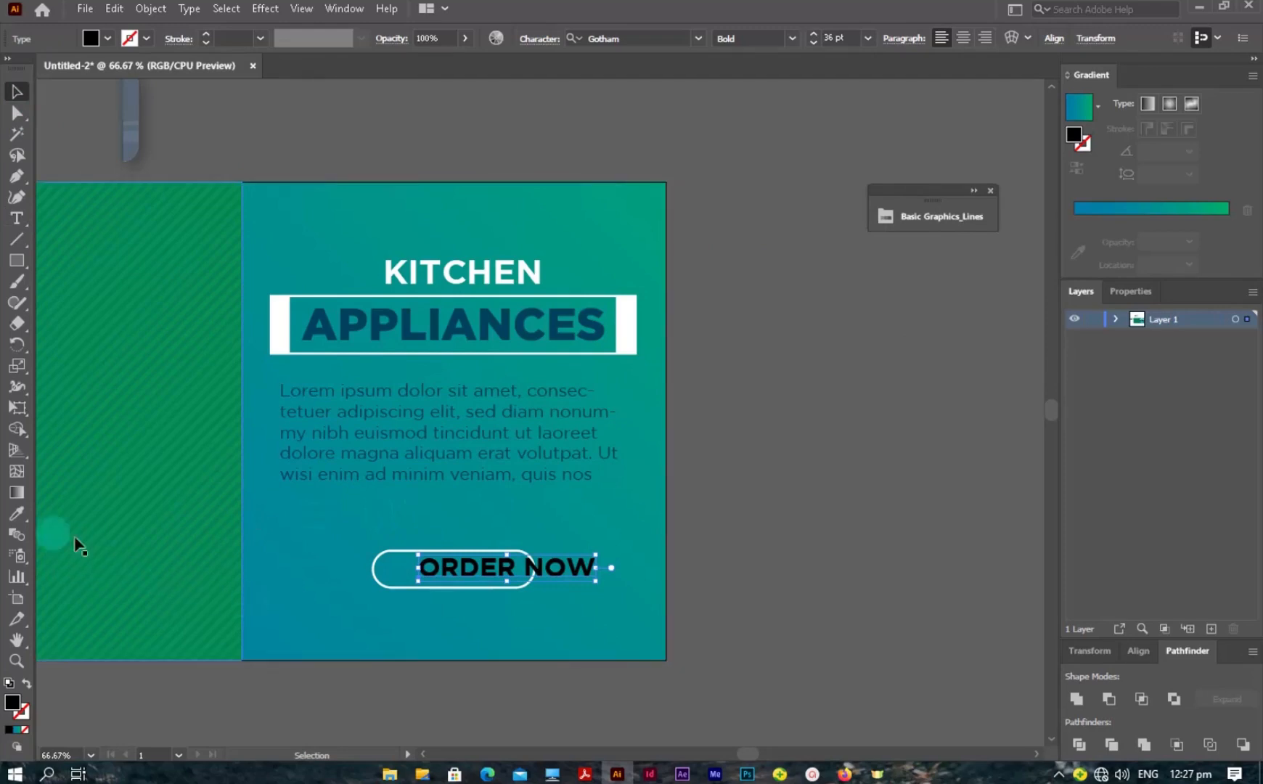
pyautogui.moveTo(102, 572); pyautogui.dragTo(223, 646)
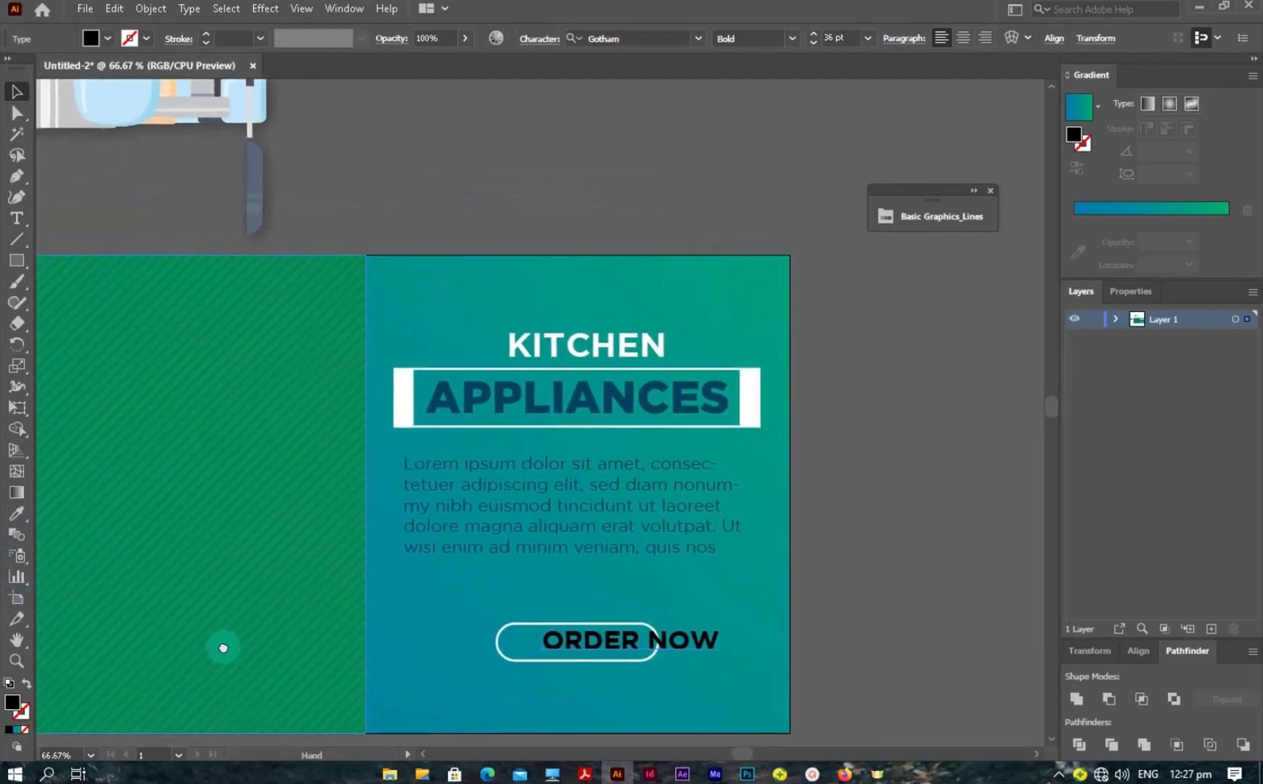
pyautogui.click(17, 514)
pyautogui.moveTo(175, 442); pyautogui.dragTo(727, 538)
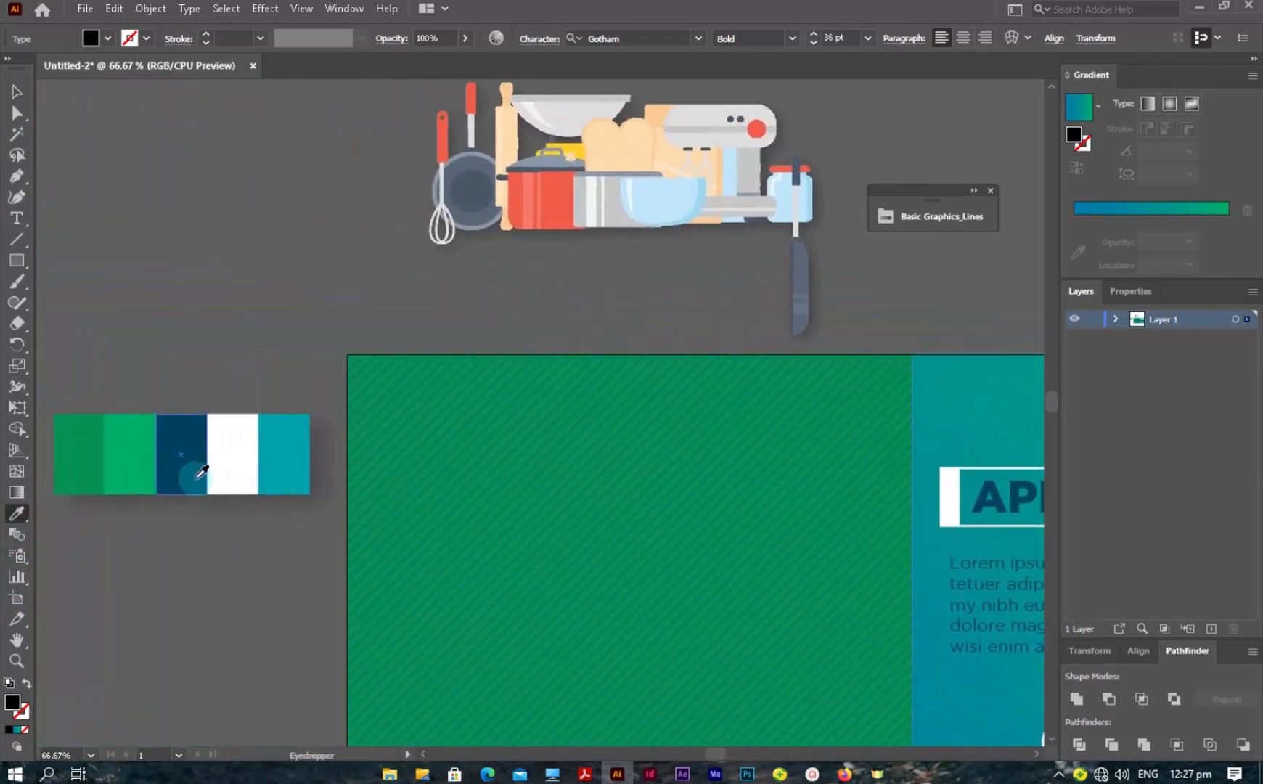
pyautogui.click(191, 457)
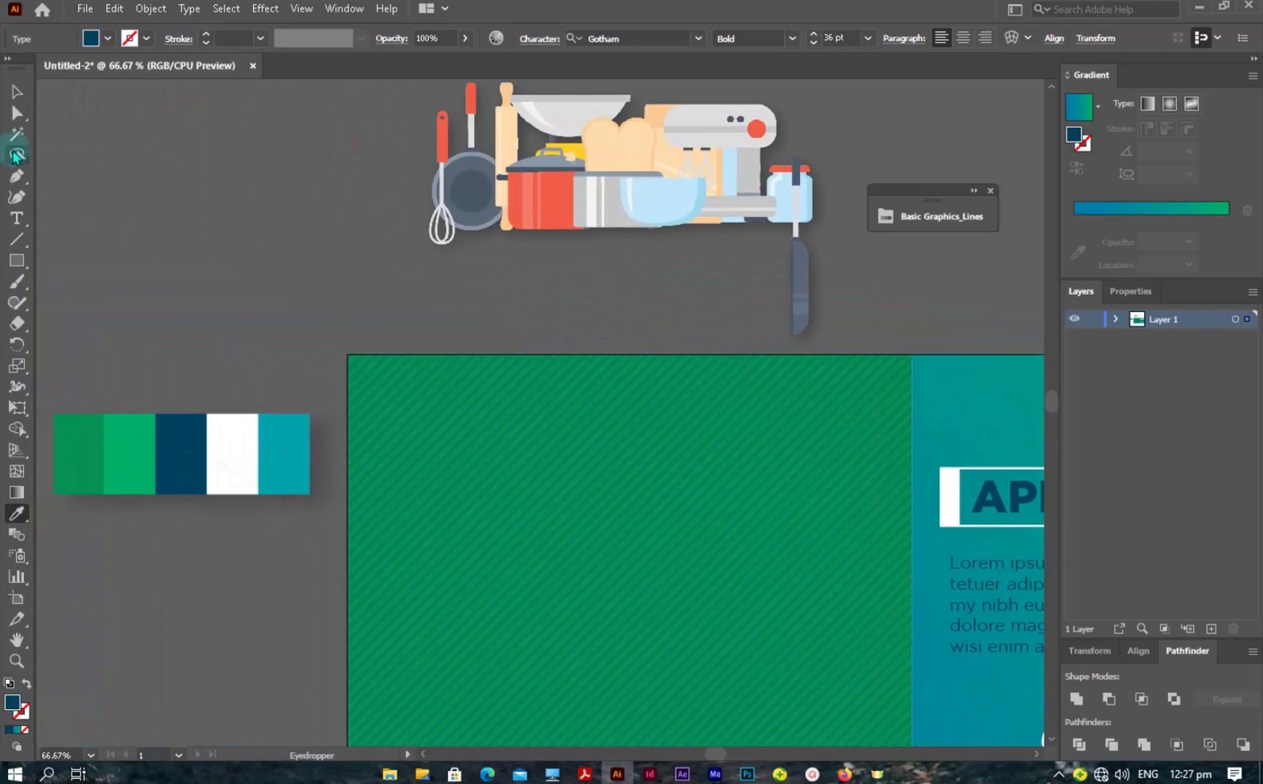
pyautogui.click(151, 153)
pyautogui.moveTo(215, 474); pyautogui.dragTo(596, 321)
pyautogui.moveTo(766, 415); pyautogui.dragTo(190, 290)
pyautogui.click(856, 601)
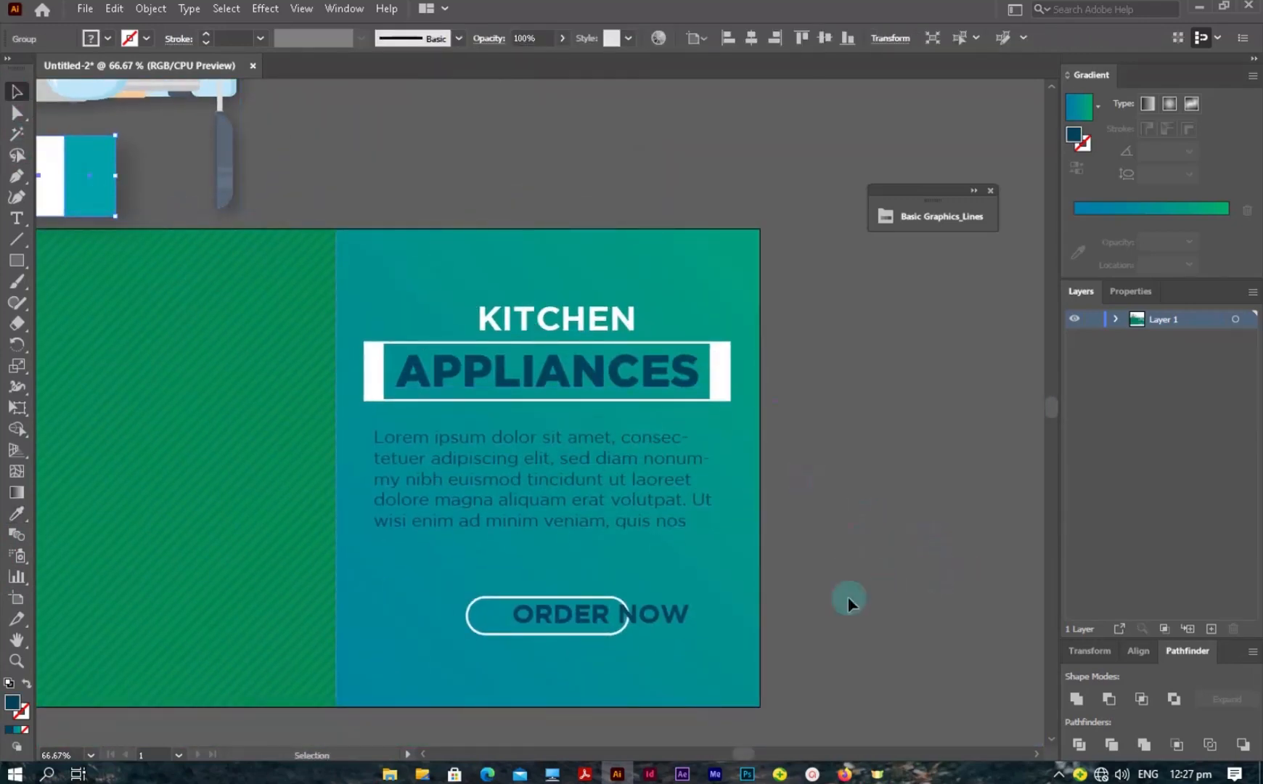
# - Shrink the ORDER NOW text and place it inside the pill-shaped outline
pyautogui.click(685, 621)
pyautogui.moveTo(689, 626); pyautogui.dragTo(610, 630)
pyautogui.moveTo(563, 577); pyautogui.dragTo(611, 626)
pyautogui.hotkey('ctrl', 'z')
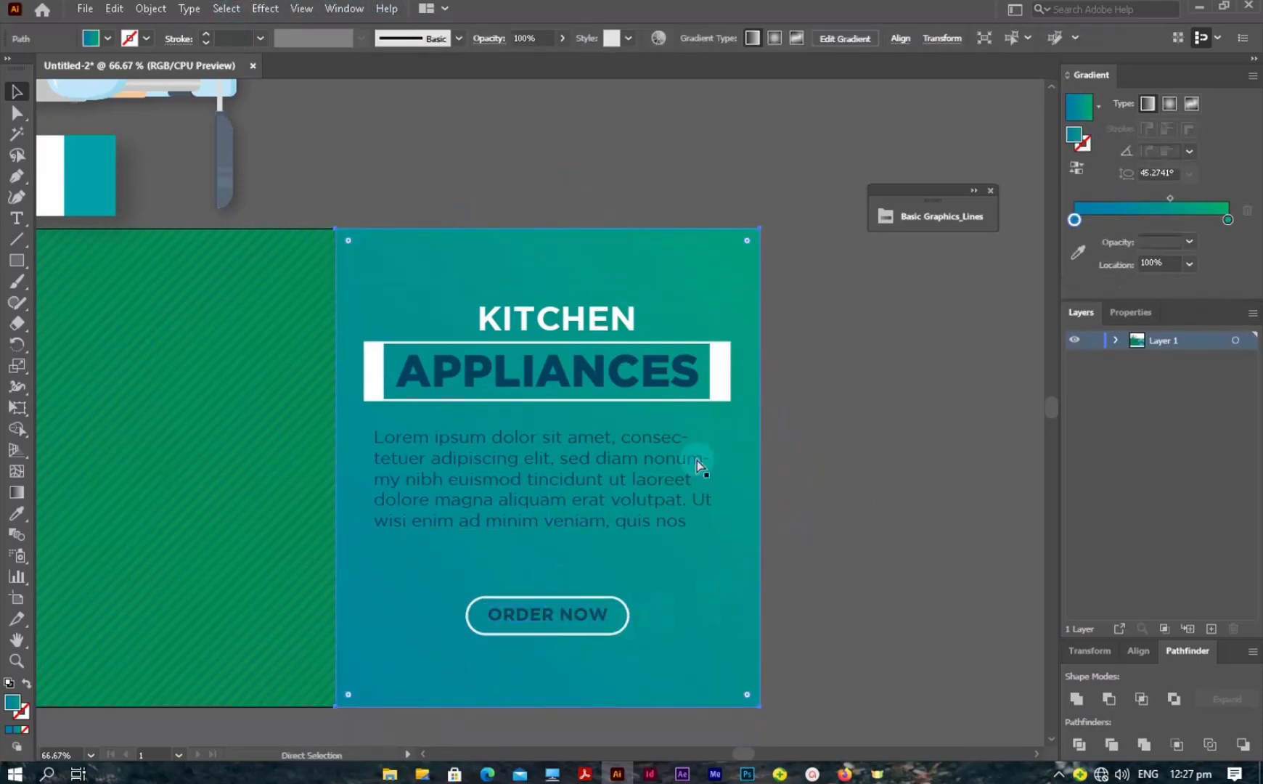
# - Lock the gradient background piece and centre the ORDER NOW text and the pill outline on each other
pyautogui.hotkey('ctrl', '2')
pyautogui.moveTo(565, 584); pyautogui.dragTo(596, 655)
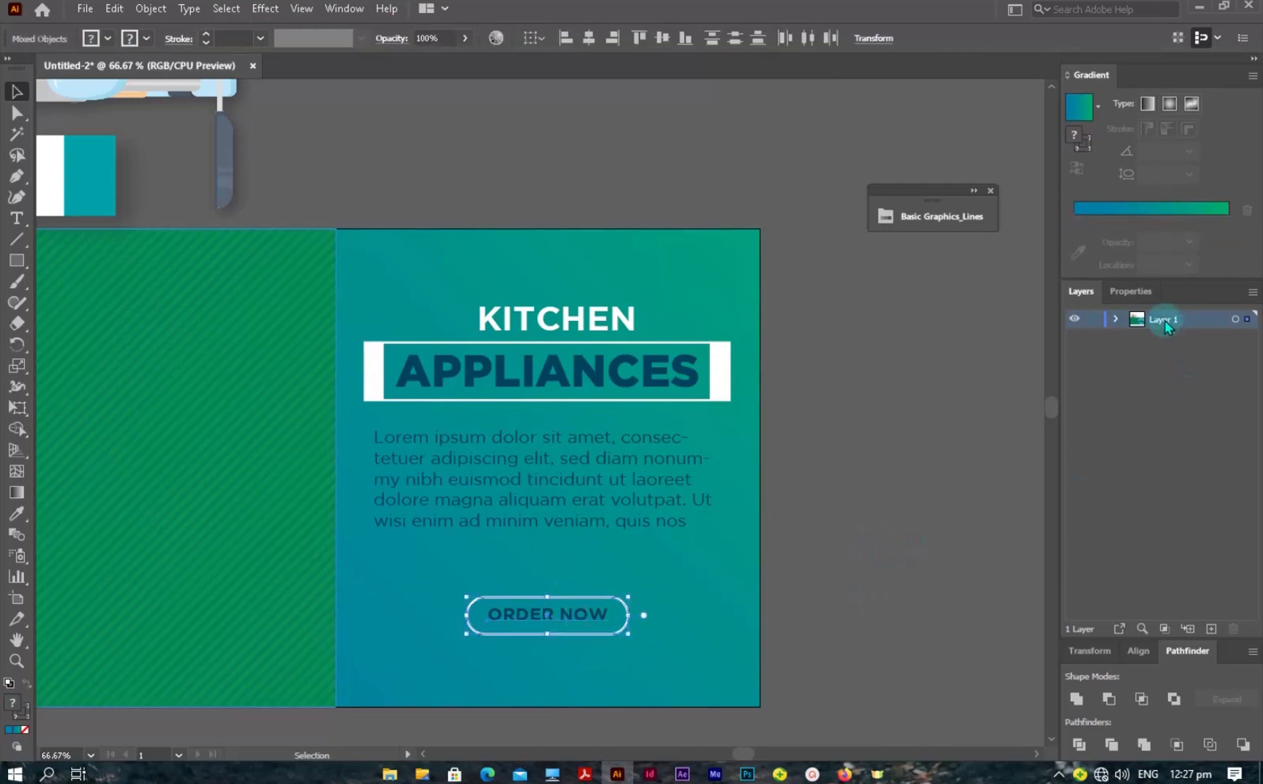
pyautogui.click(1137, 652)
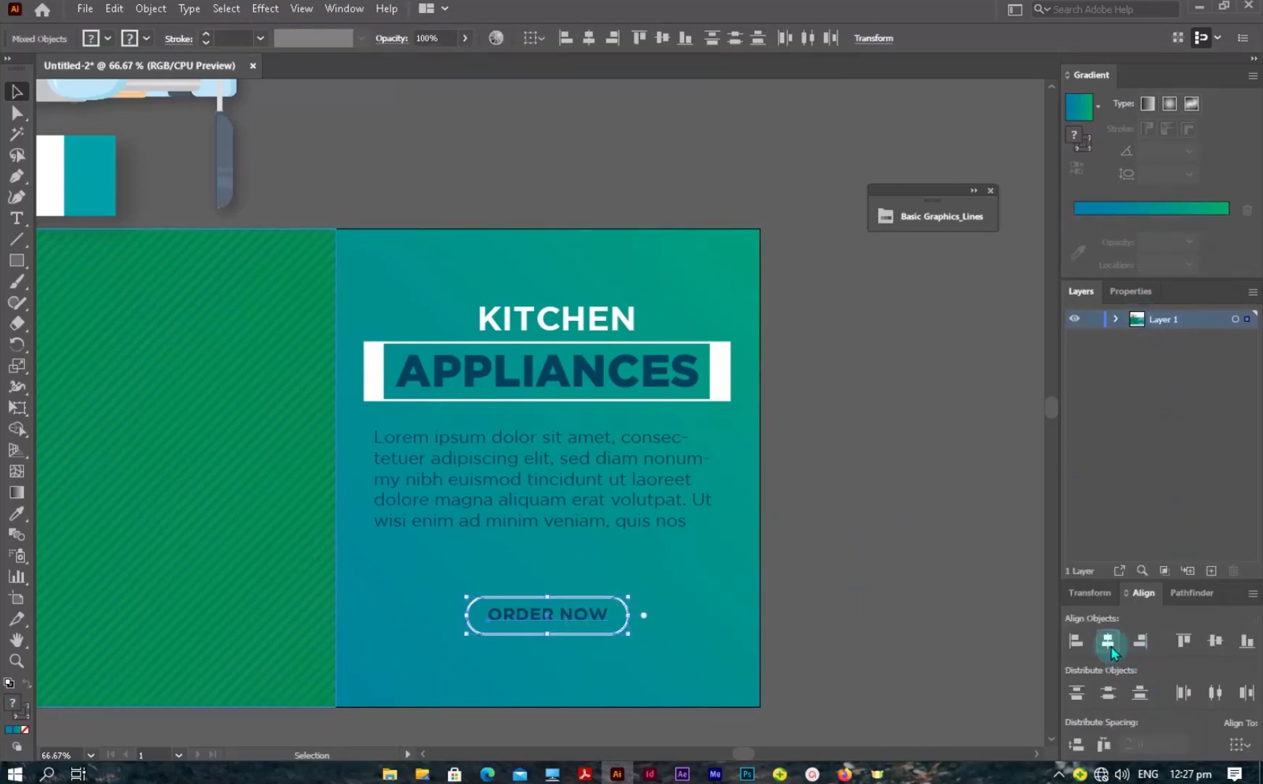
pyautogui.click(1215, 640)
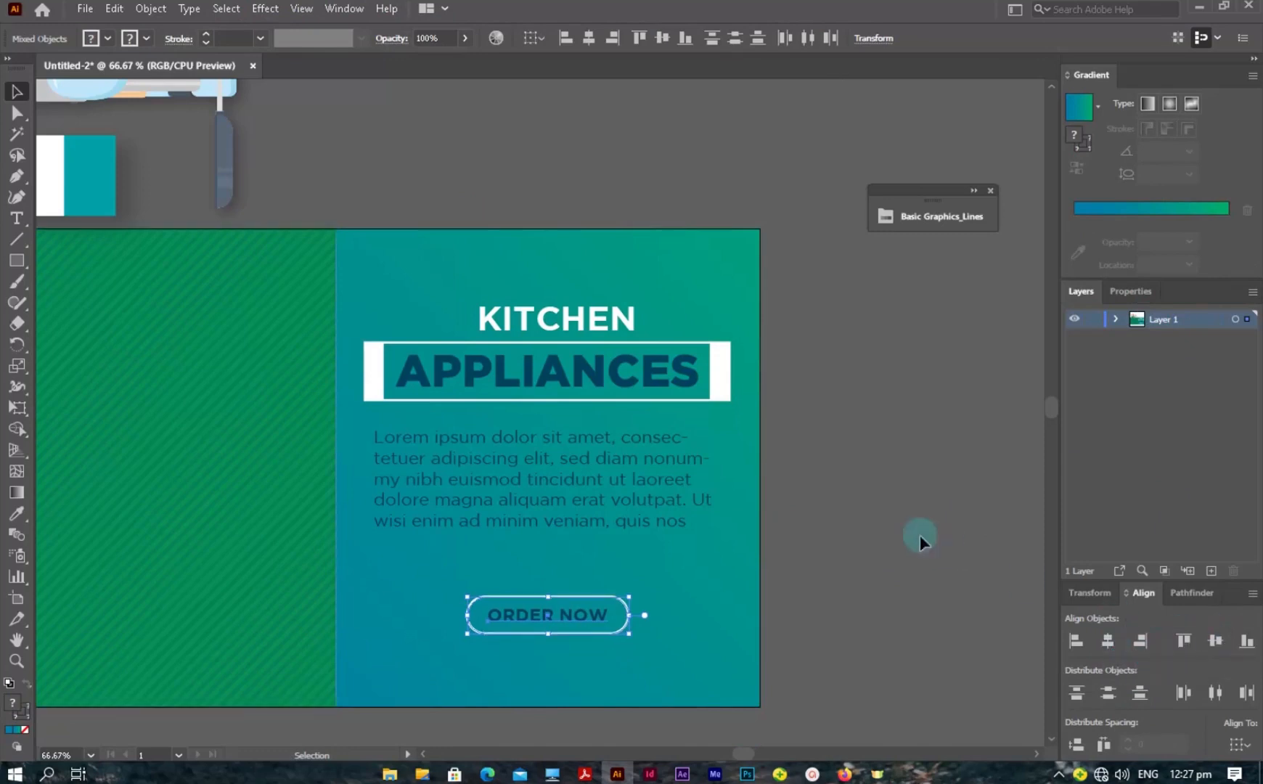
pyautogui.click(905, 500)
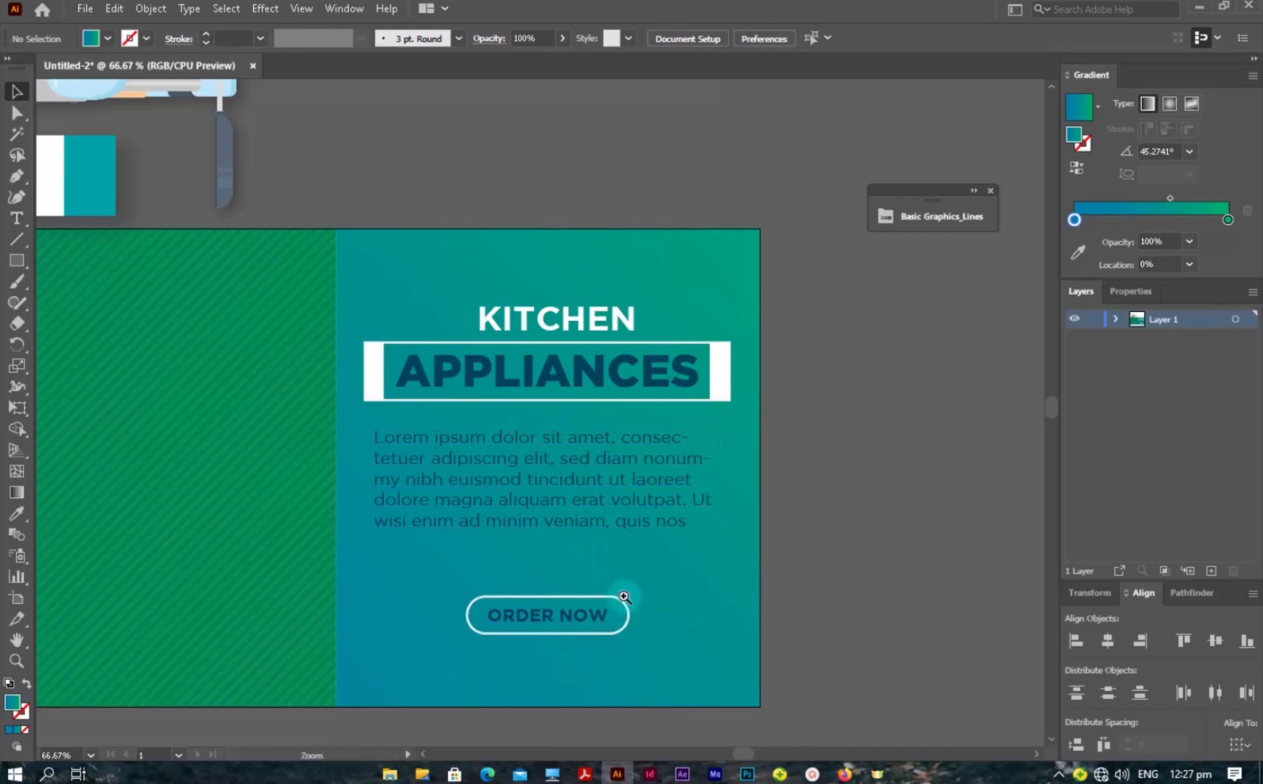
# - Draw a horizontal line above KITCHEN running past the banner's right edge, with a white 5 pt stroke and no fill
pyautogui.keyDown('alt'); pyautogui.click(625, 595); pyautogui.keyUp('alt')
pyautogui.moveTo(555, 512); pyautogui.dragTo(638, 595)
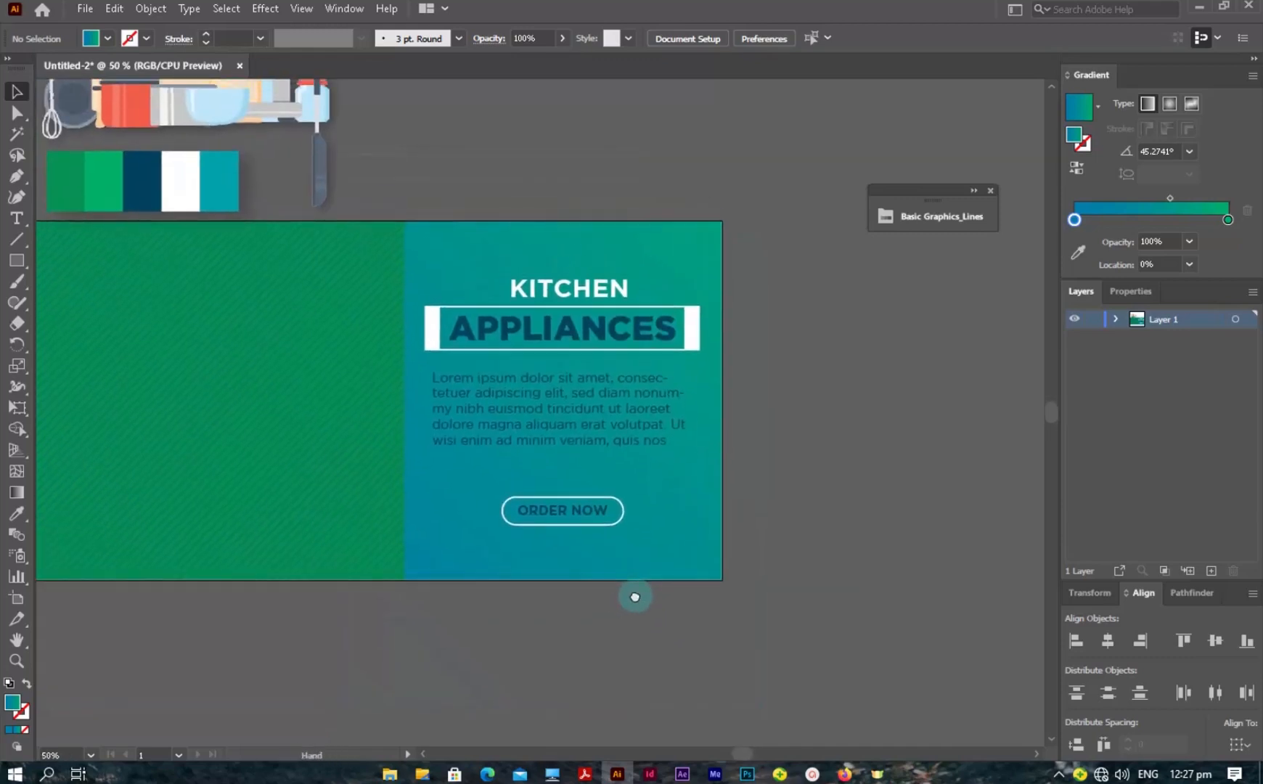
pyautogui.click(16, 243)
pyautogui.click(628, 245)
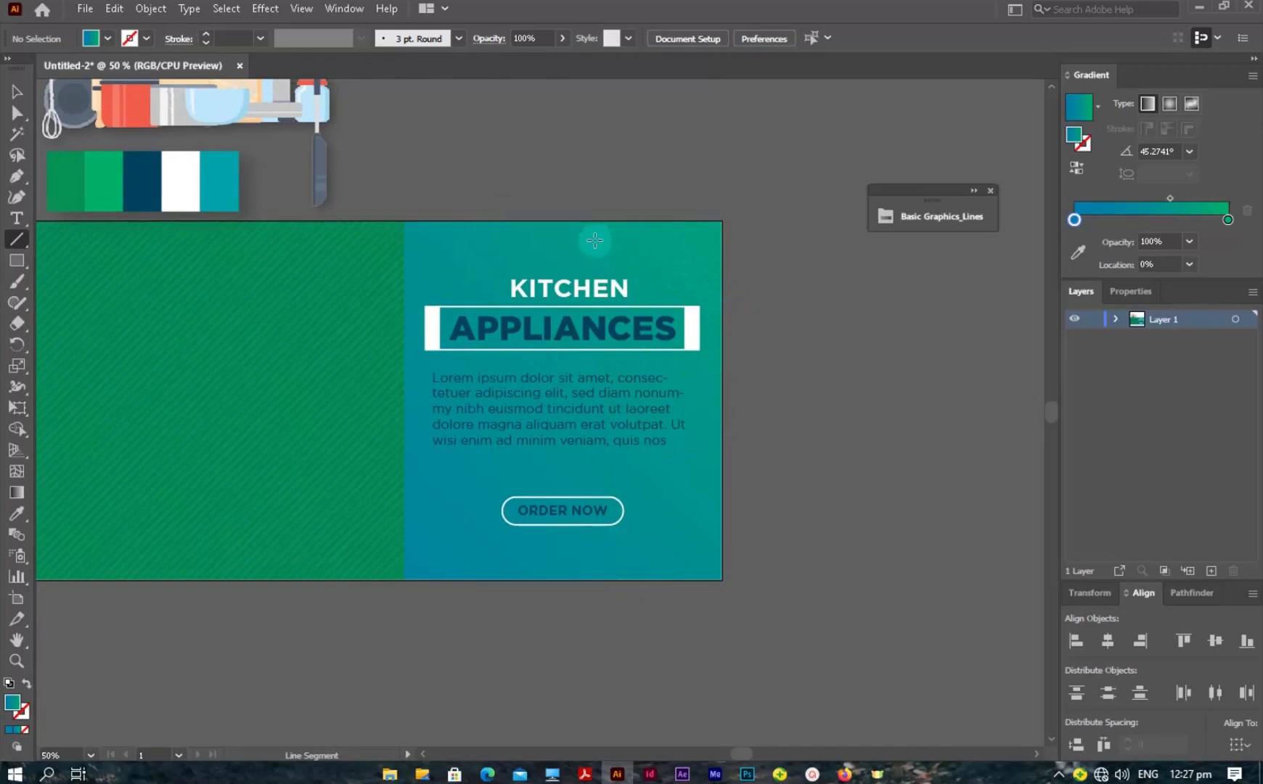
pyautogui.moveTo(593, 245); pyautogui.dragTo(794, 247)
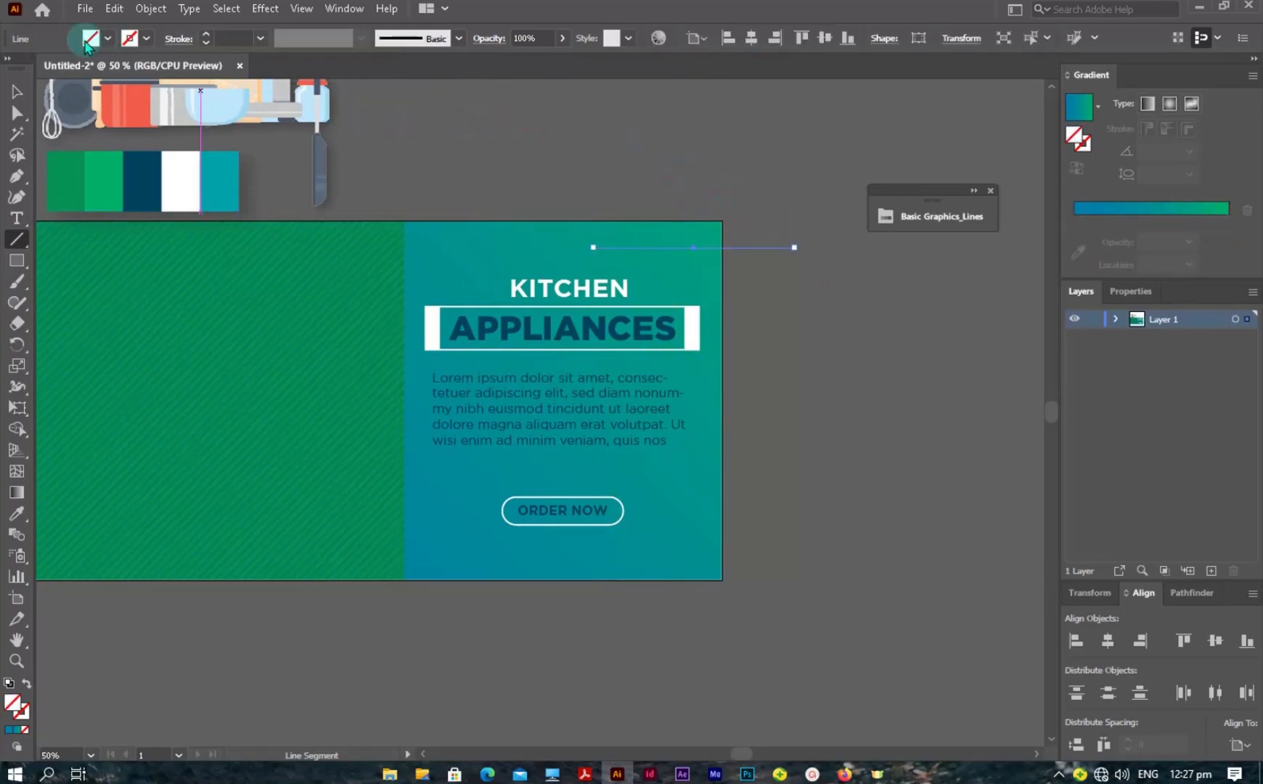
pyautogui.click(147, 38)
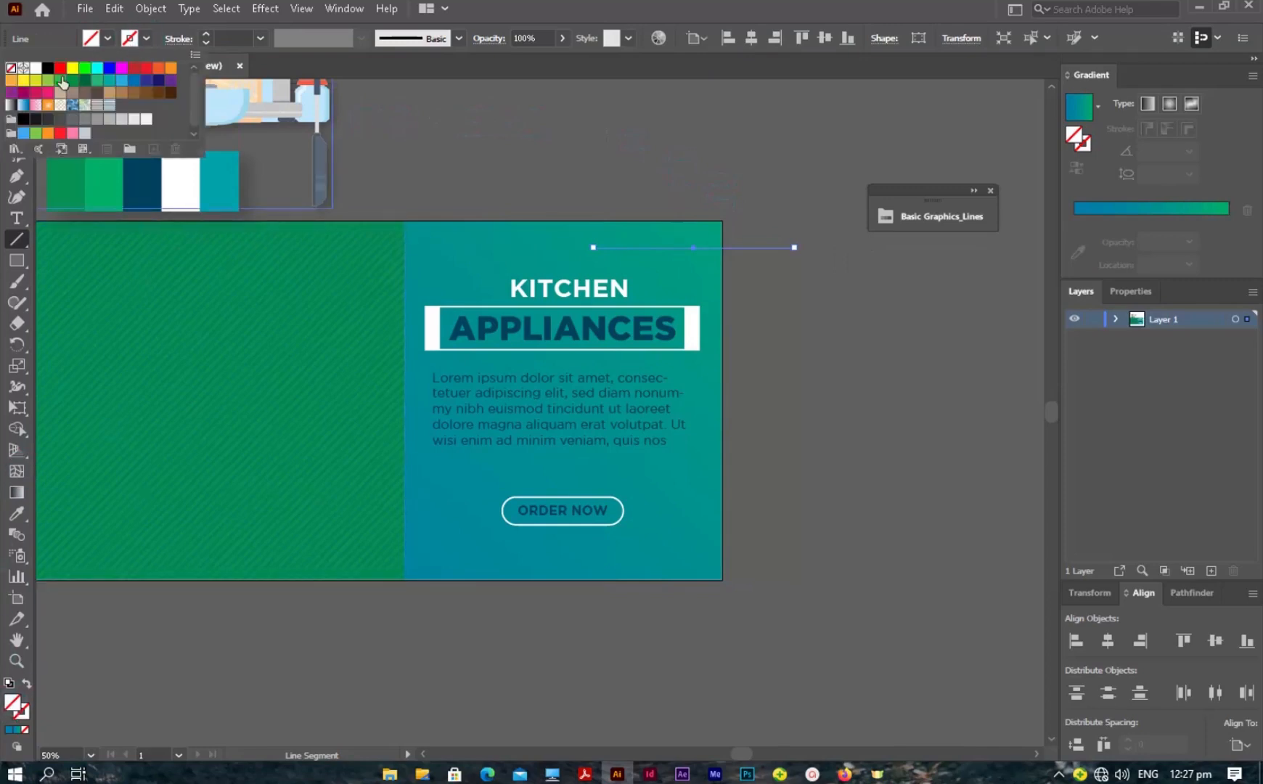
pyautogui.click(34, 69)
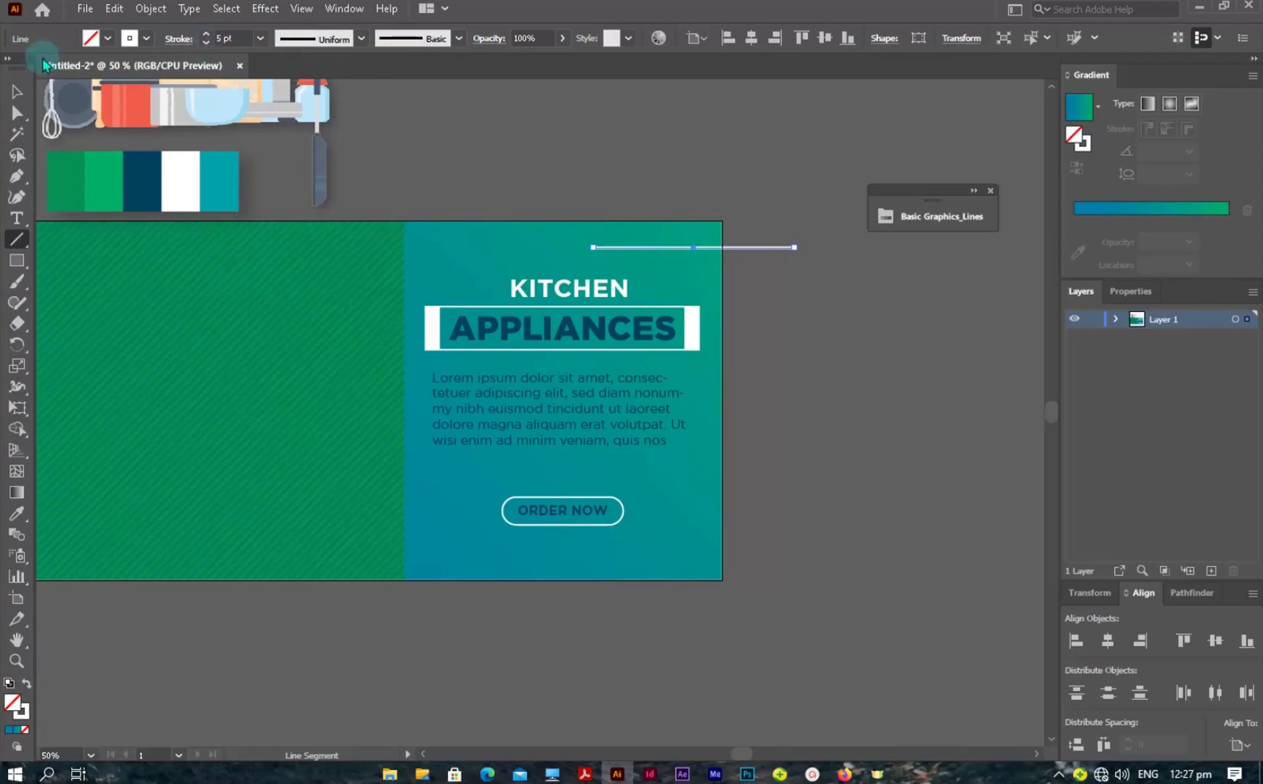
pyautogui.click(16, 91)
# - Copy the white line twice, once across the boundary between the green and gradient sections, once across the banner's lower right edge
pyautogui.scroll(-5, 1056, 470)
pyautogui.scroll(6, 698, 440)
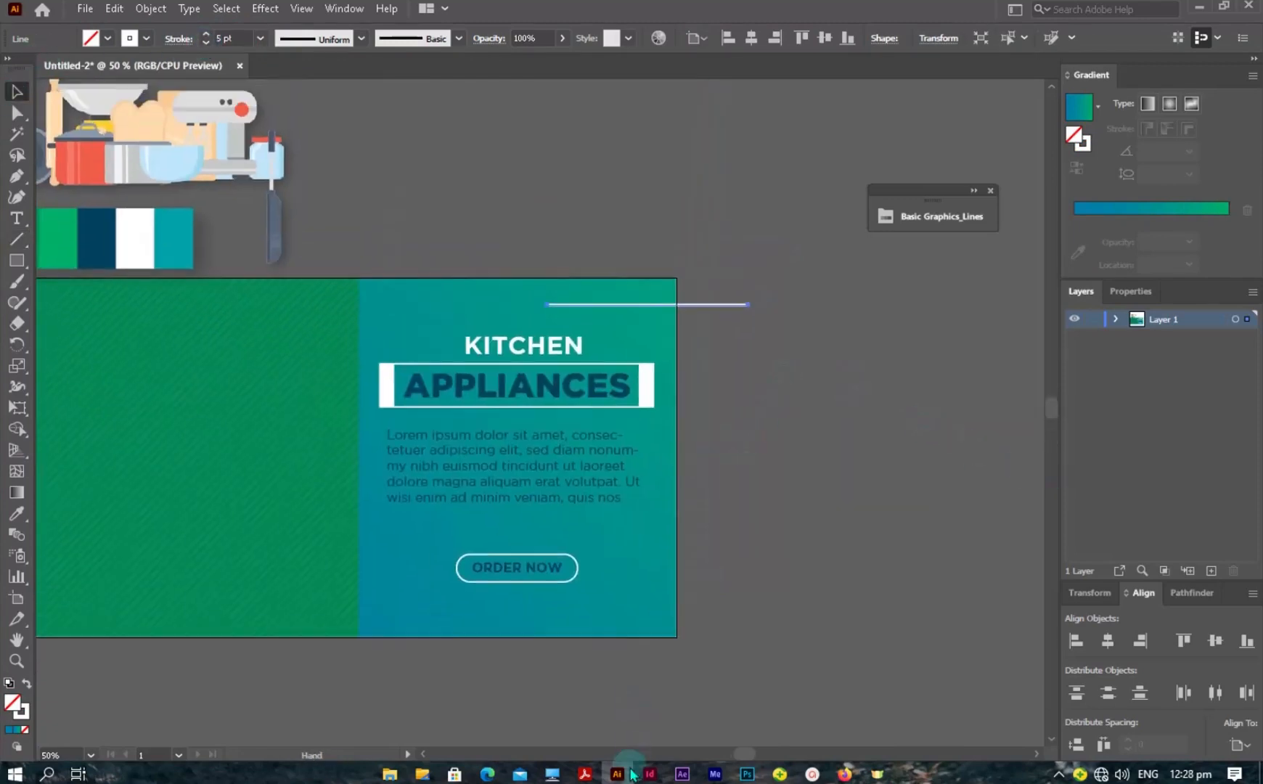
pyautogui.click(709, 385)
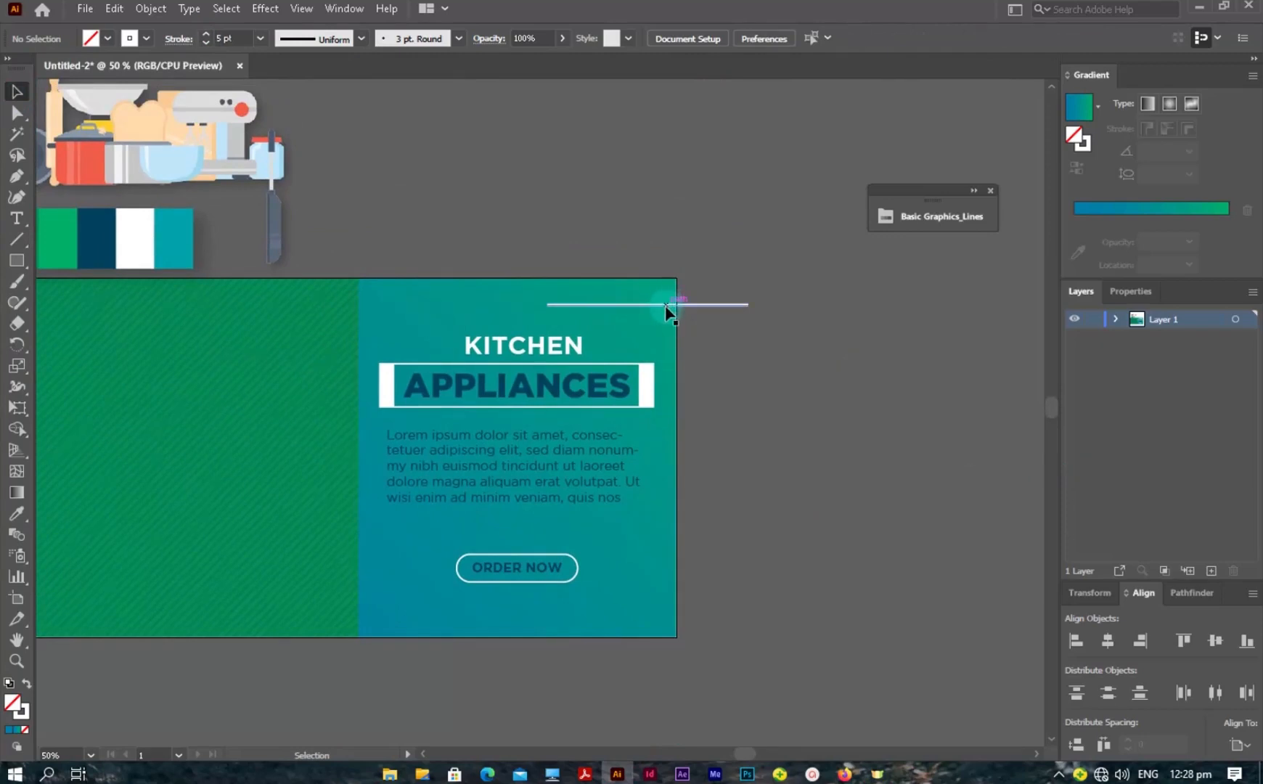
pyautogui.moveTo(667, 312); pyautogui.dragTo(446, 526)
pyautogui.click(799, 476)
pyautogui.click(797, 452)
pyautogui.click(784, 466)
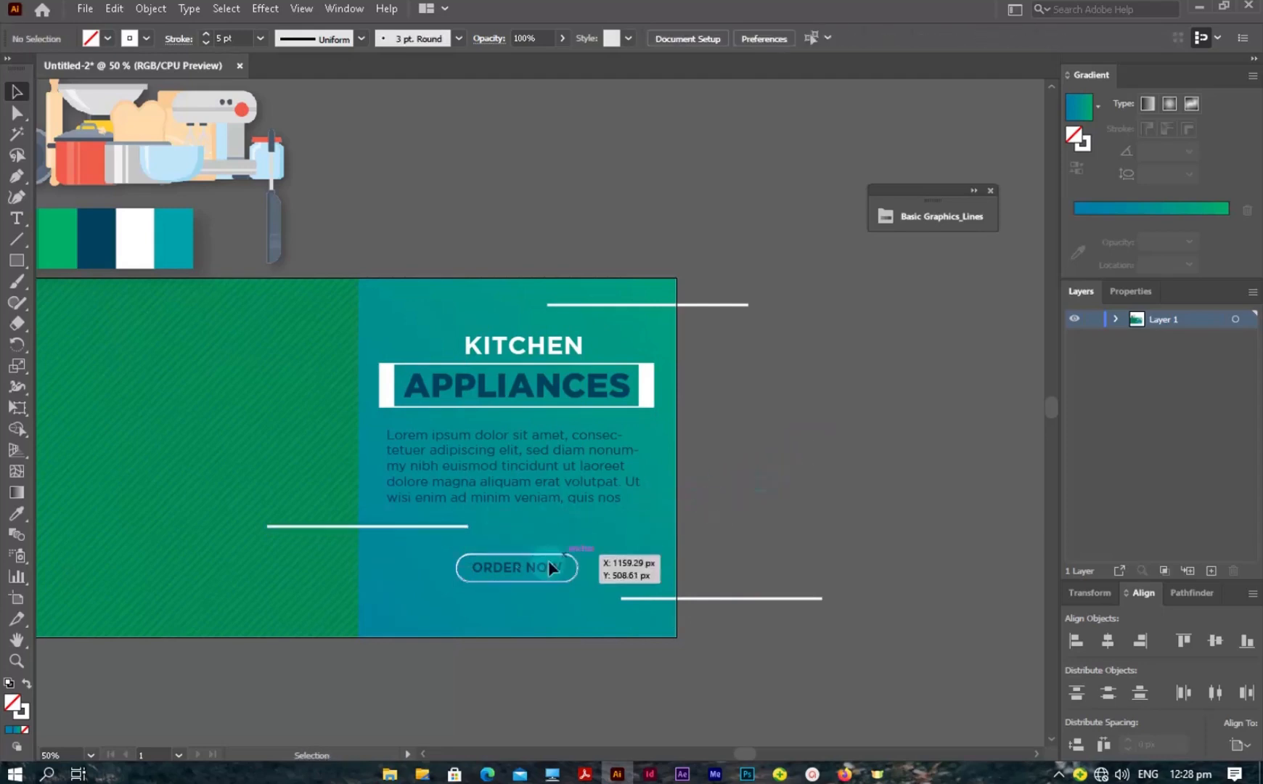
# - Group the ORDER NOW text with its pill outline and move the button slightly up towards the body text
pyautogui.click(553, 575)
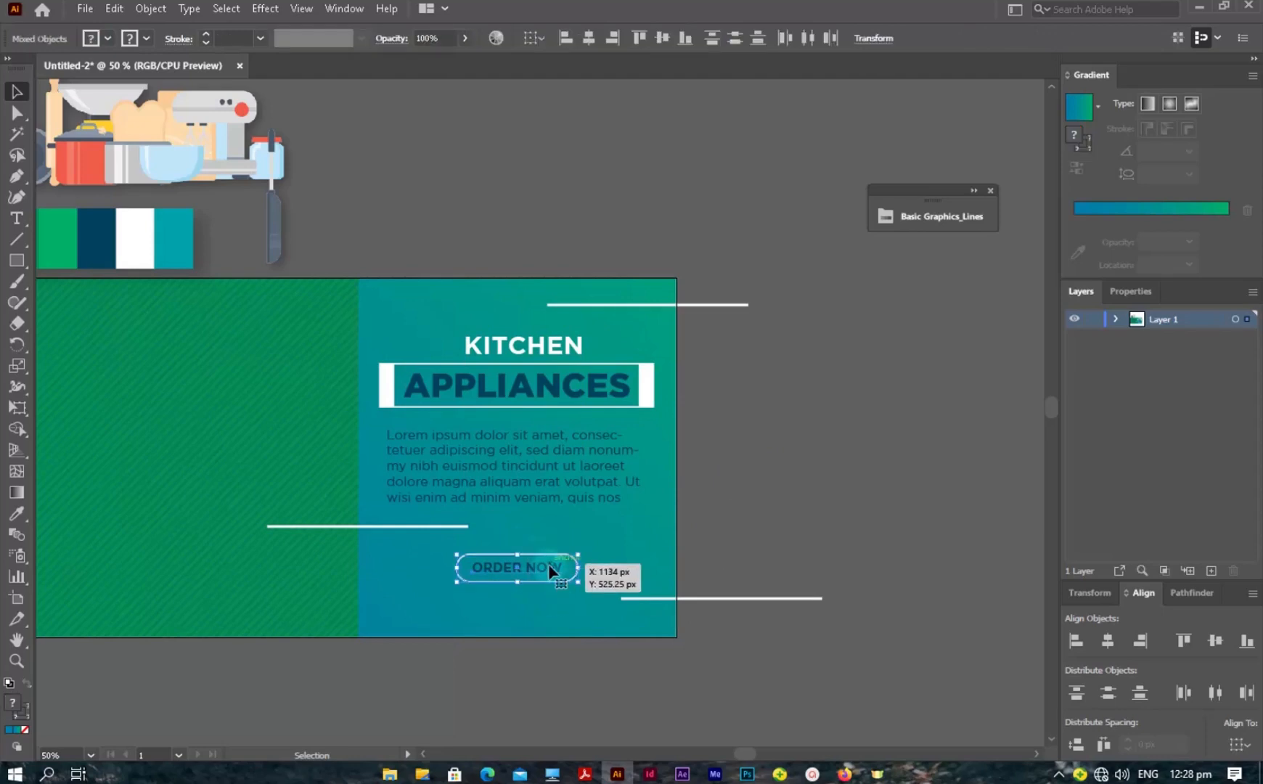
pyautogui.rightClick(554, 581)
pyautogui.click(606, 411)
pyautogui.click(691, 456)
pyautogui.moveTo(539, 575); pyautogui.dragTo(525, 543)
pyautogui.click(734, 525)
pyautogui.click(797, 536)
# - Draw a white horizontal line across the lower middle of the green patterned section
pyautogui.press('space')
pyautogui.moveTo(642, 557); pyautogui.dragTo(857, 507)
pyautogui.moveTo(637, 426); pyautogui.dragTo(707, 531)
pyautogui.click(18, 243)
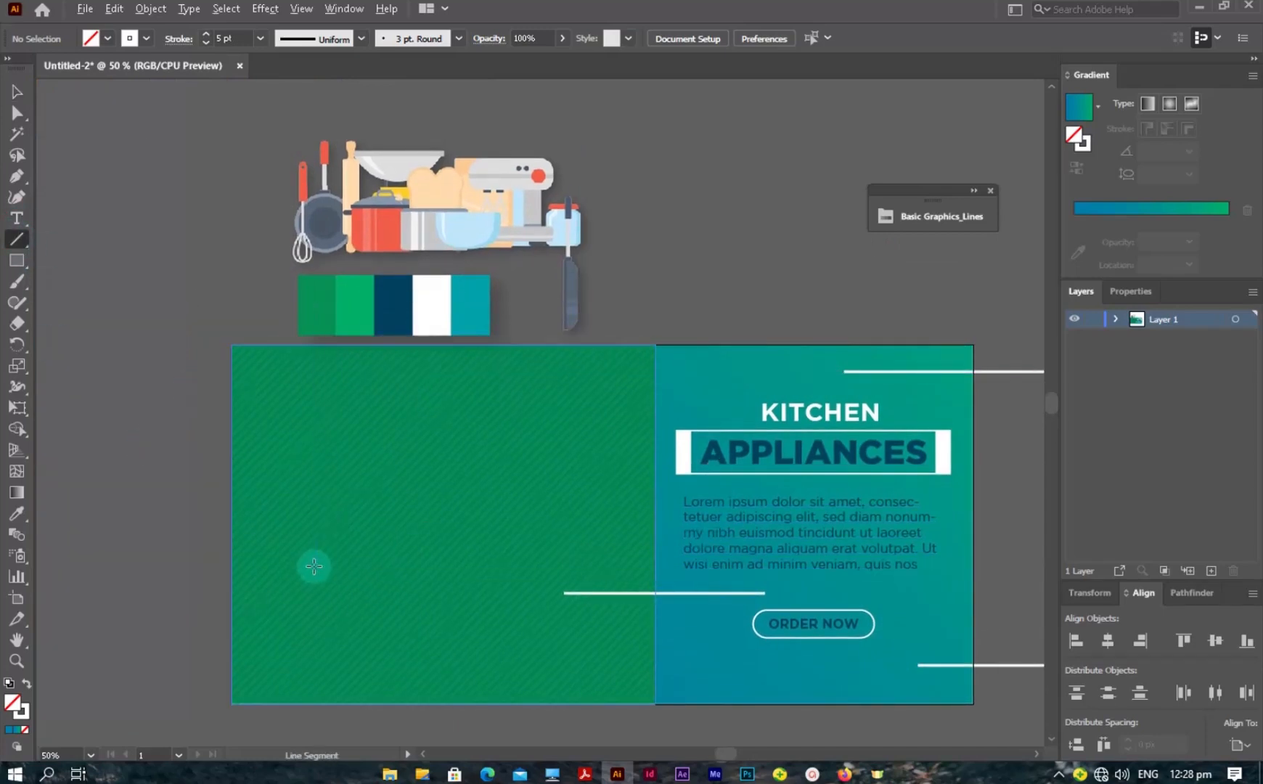
pyautogui.moveTo(313, 566); pyautogui.dragTo(554, 589)
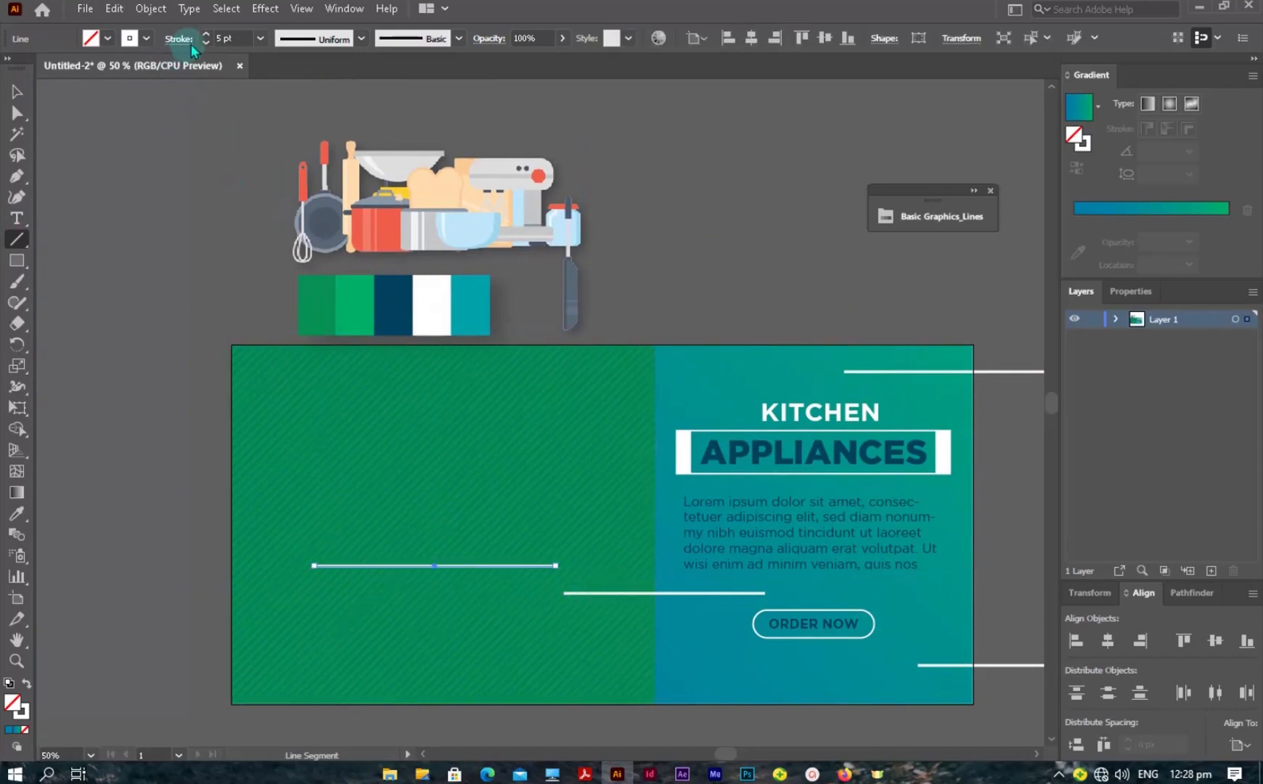
# - Thicken the green section's new line to a 16 pt stroke
pyautogui.click(206, 33)
pyautogui.click(207, 33)
pyautogui.click(207, 34)
pyautogui.click(206, 34)
pyautogui.click(207, 34)
pyautogui.click(206, 34)
pyautogui.click(206, 34)
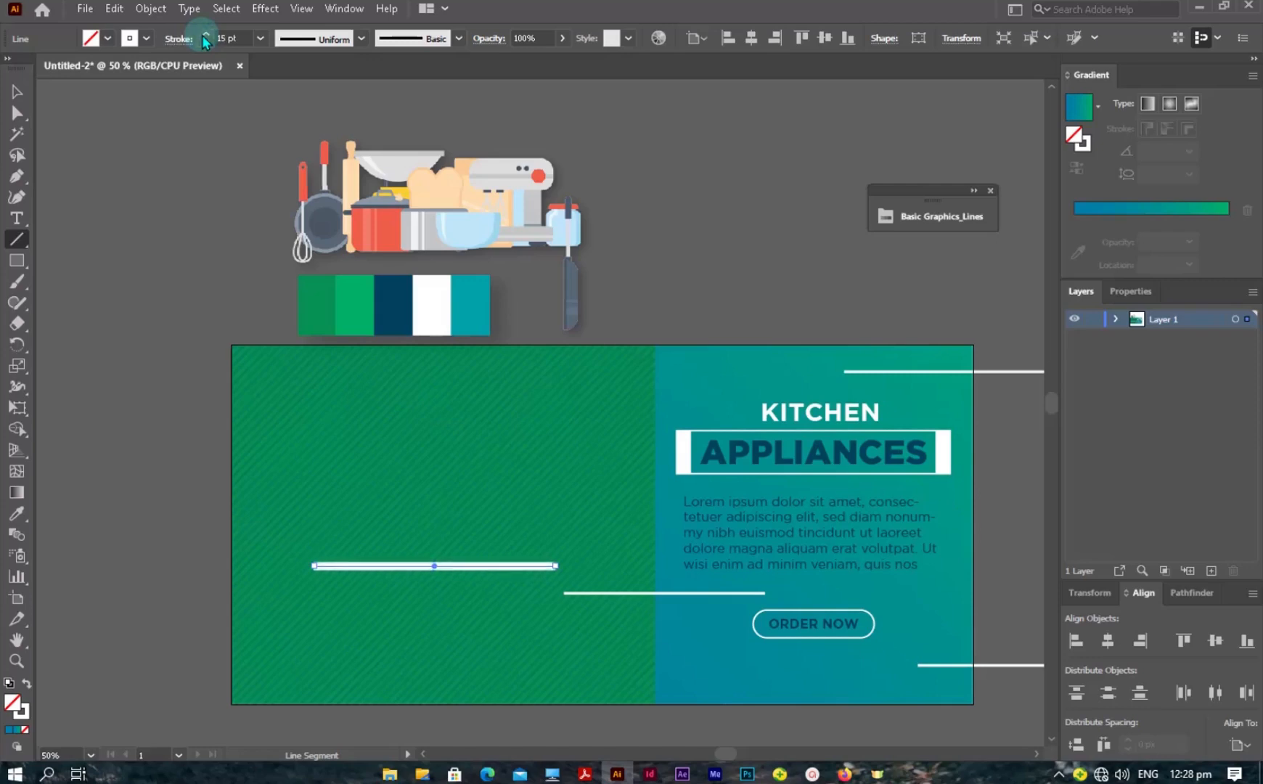
pyautogui.click(206, 34)
# - Add a Multiply drop shadow to the green section's thick white line: 59% opacity, 11 px X and Y offsets, 7 px blur
pyautogui.click(16, 91)
pyautogui.click(206, 270)
pyautogui.click(450, 566)
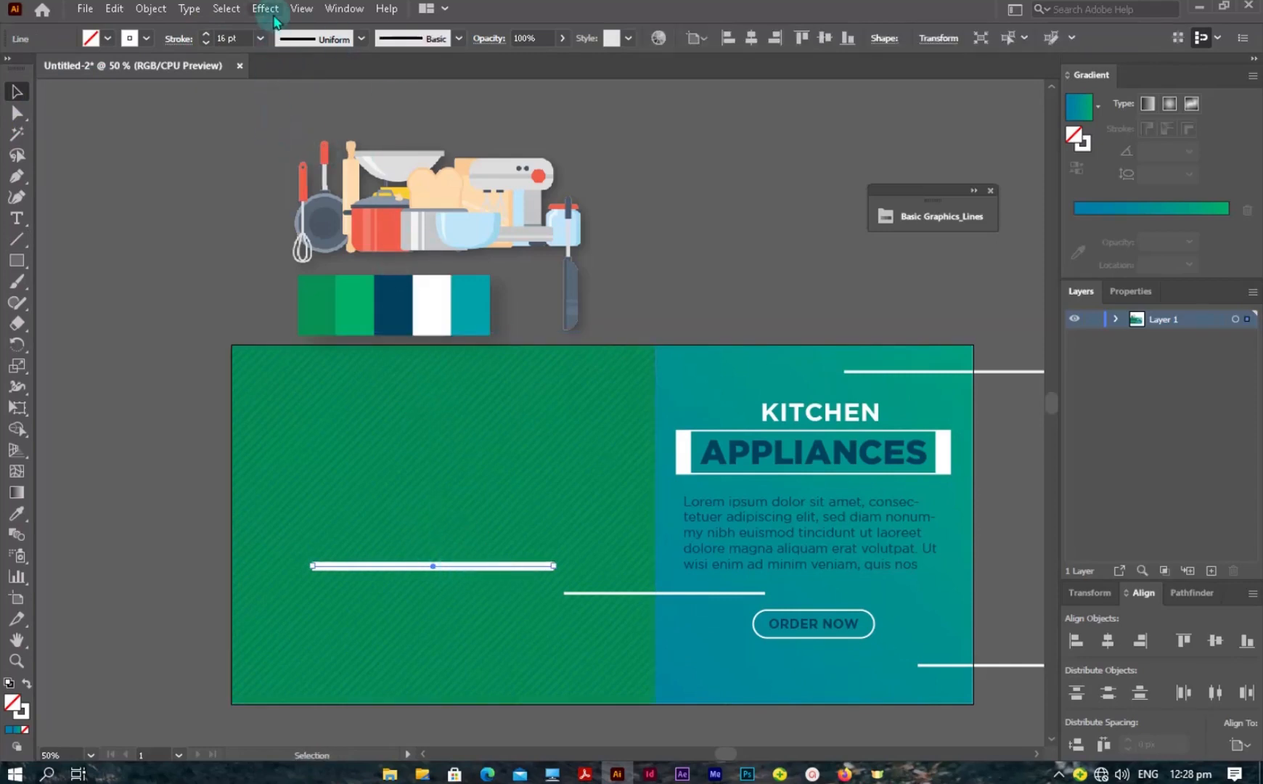
pyautogui.click(265, 8)
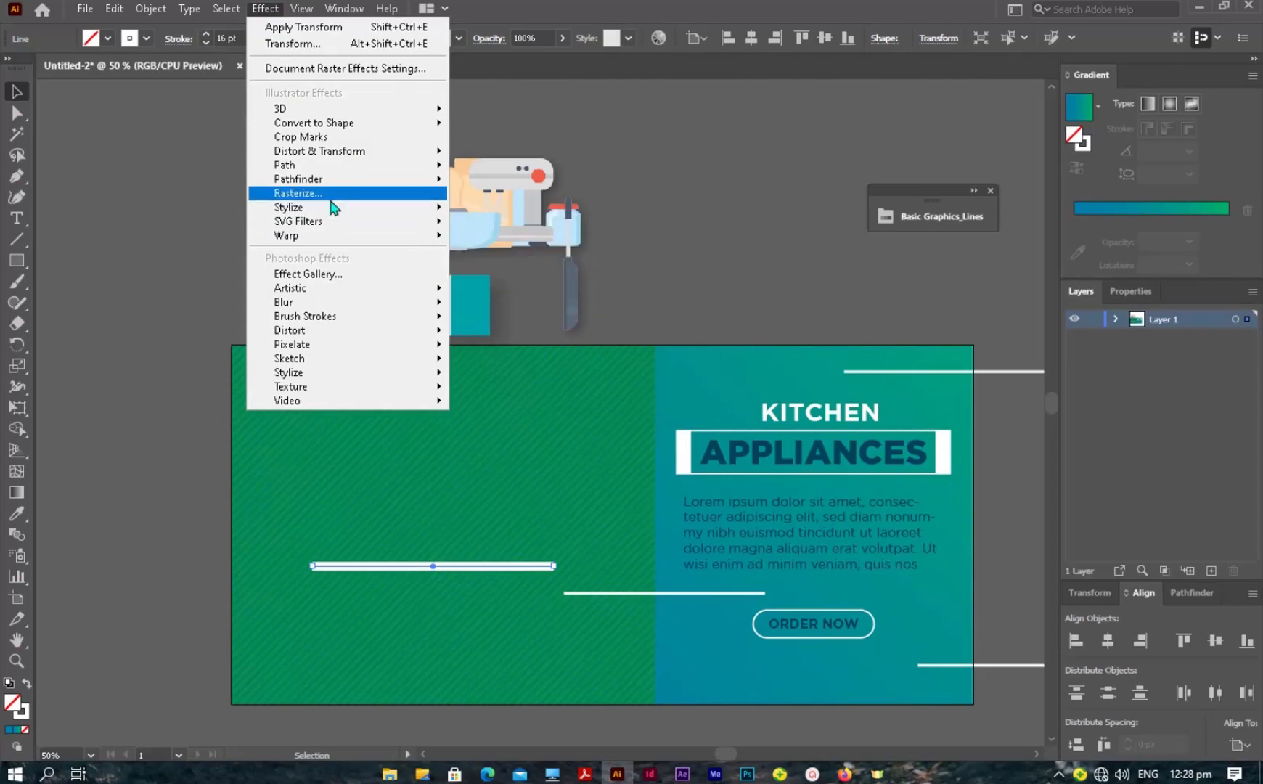
pyautogui.moveTo(341, 209)
pyautogui.click(508, 210)
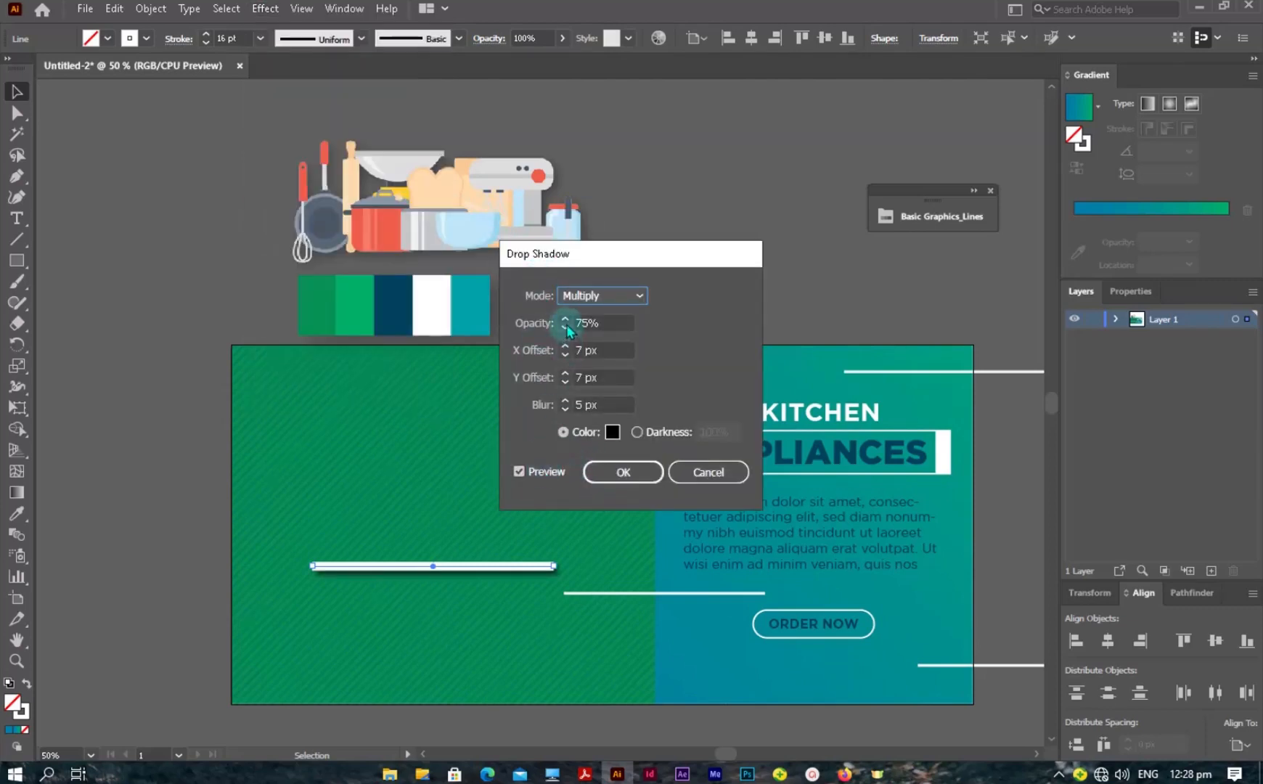
pyautogui.click(567, 327)
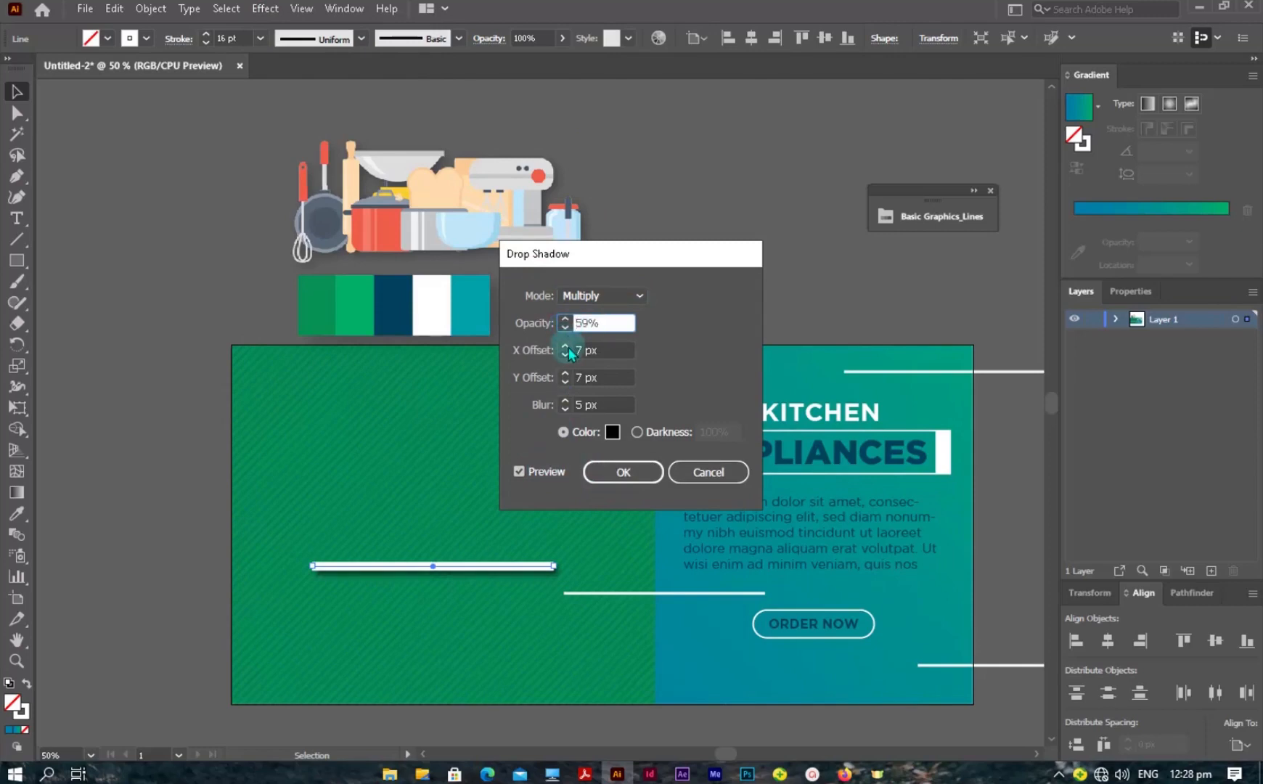
pyautogui.press('Tab')
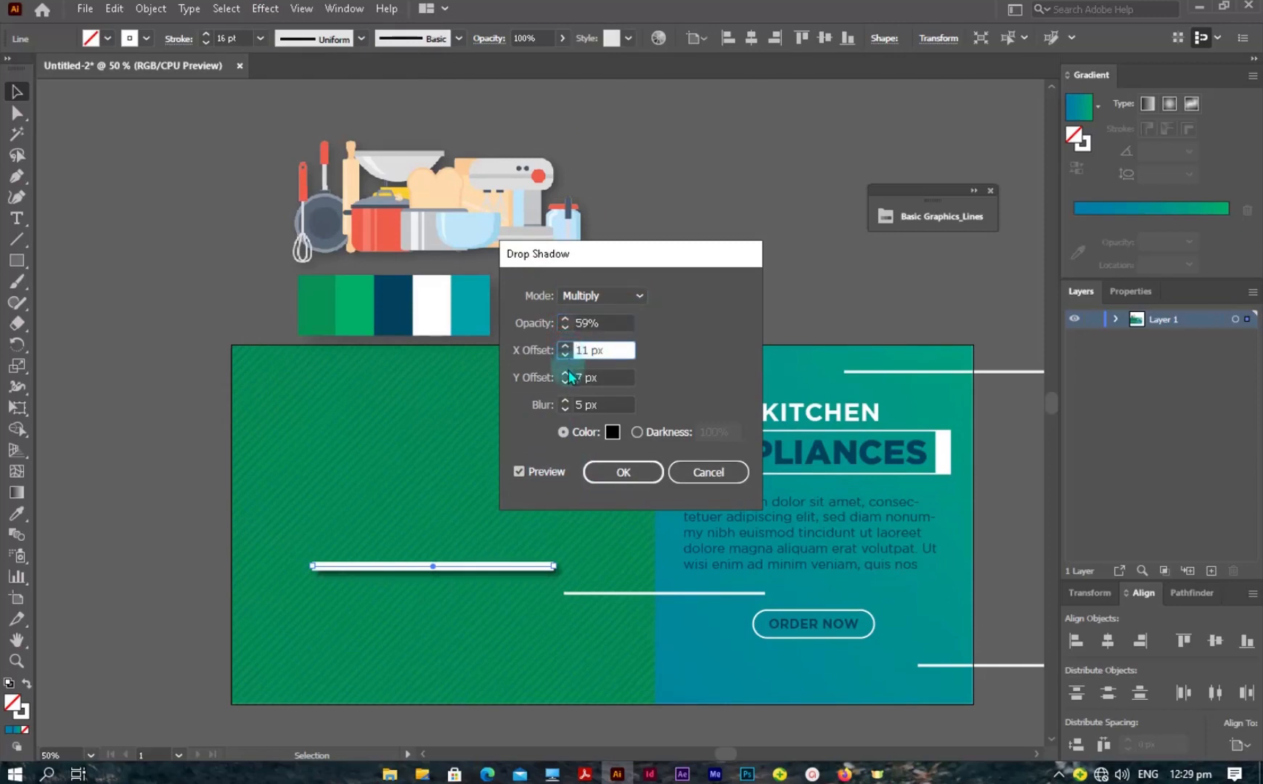
pyautogui.click(566, 380)
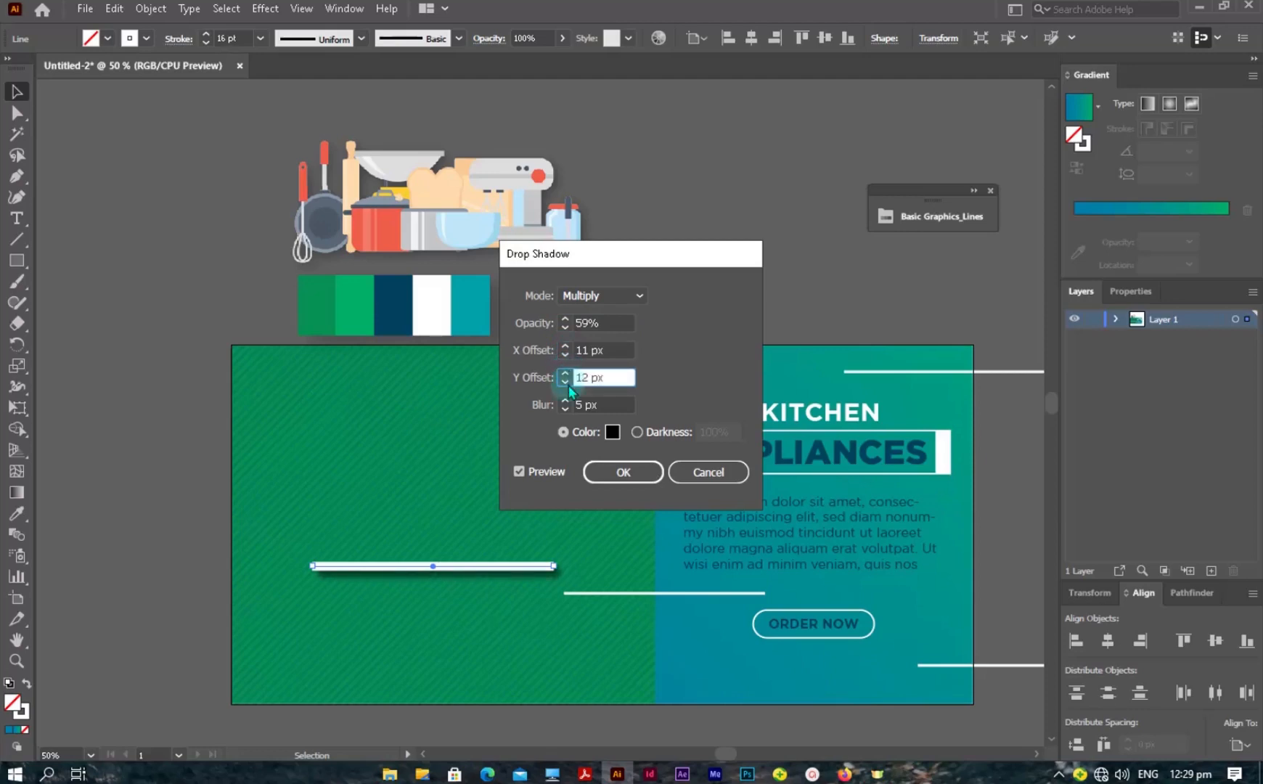
pyautogui.click(566, 400)
pyautogui.click(566, 401)
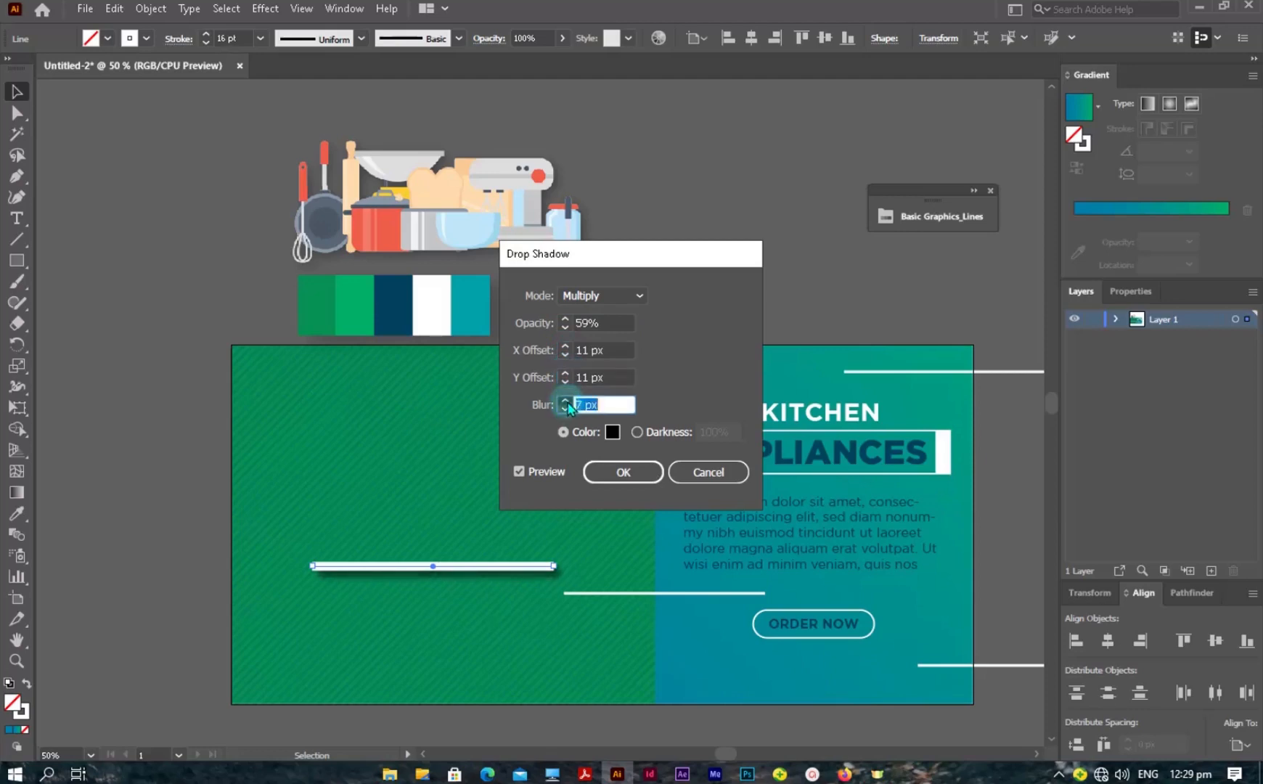
pyautogui.click(623, 472)
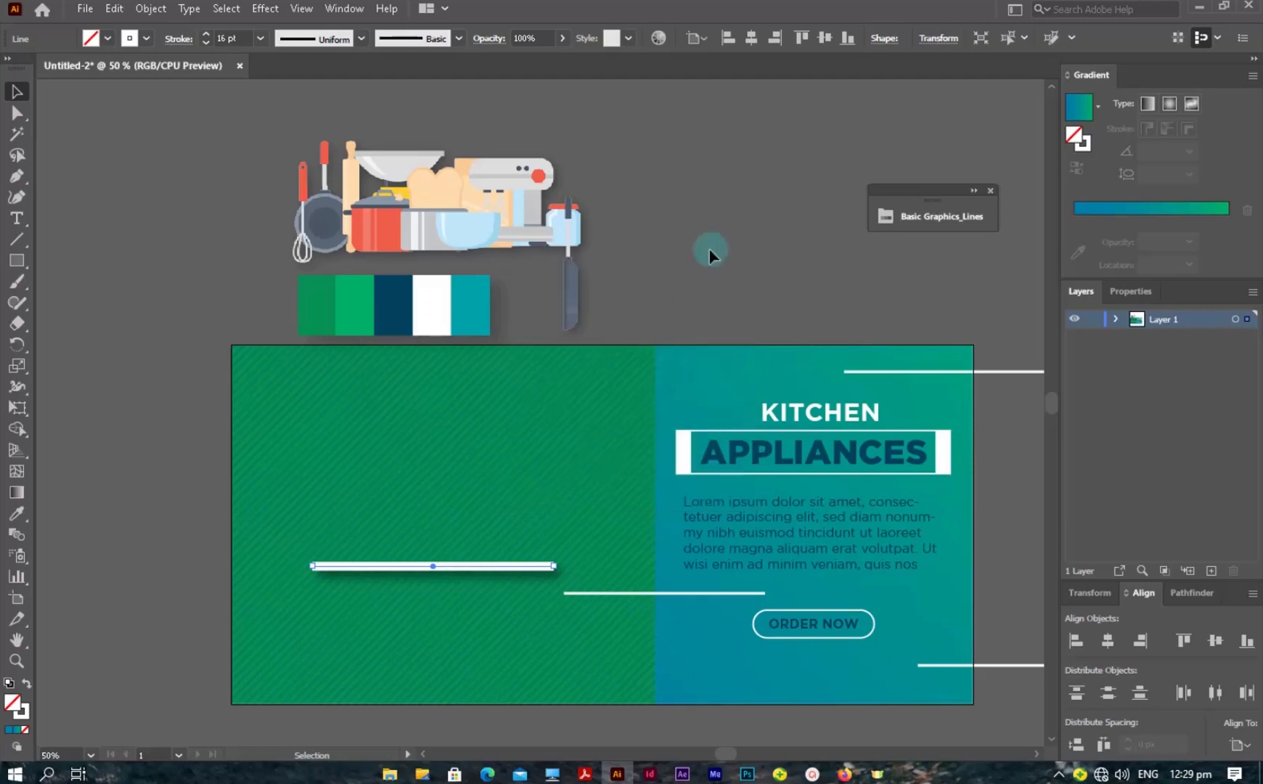
# - Move the kitchenware illustration onto the green patterned section and bring it to the front
pyautogui.click(712, 233)
pyautogui.moveTo(478, 180); pyautogui.dragTo(488, 425)
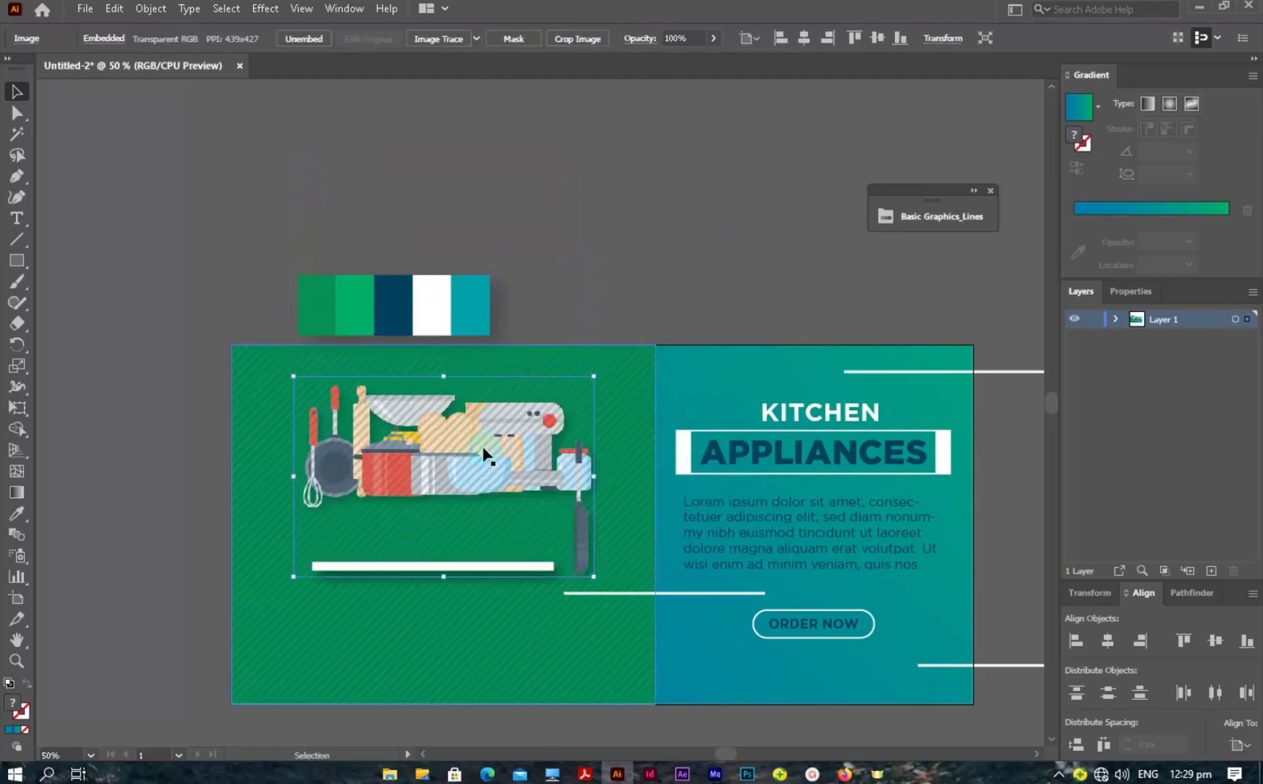
pyautogui.rightClick(484, 455)
pyautogui.moveTo(529, 595)
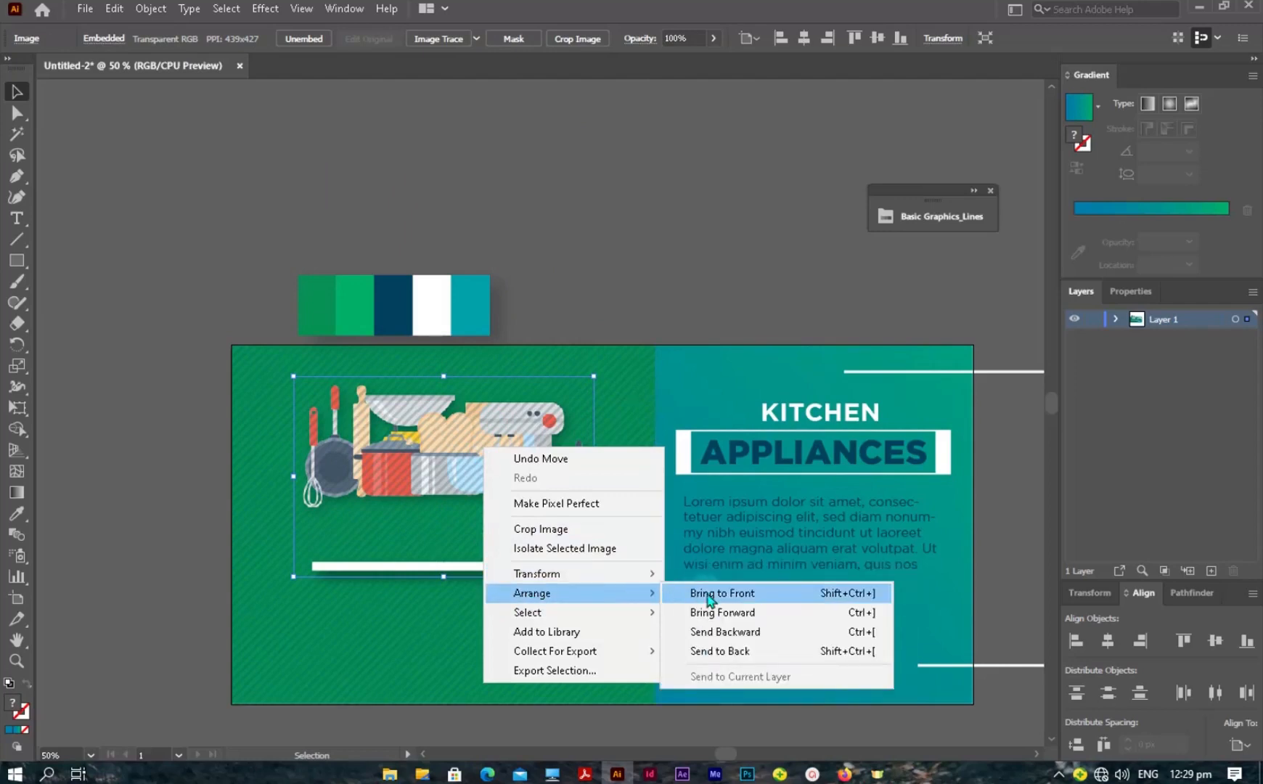
pyautogui.click(714, 593)
# - Lower the kitchenware illustration so its pots stand on the thick white shelf line
pyautogui.click(639, 238)
pyautogui.moveTo(485, 424); pyautogui.dragTo(481, 537)
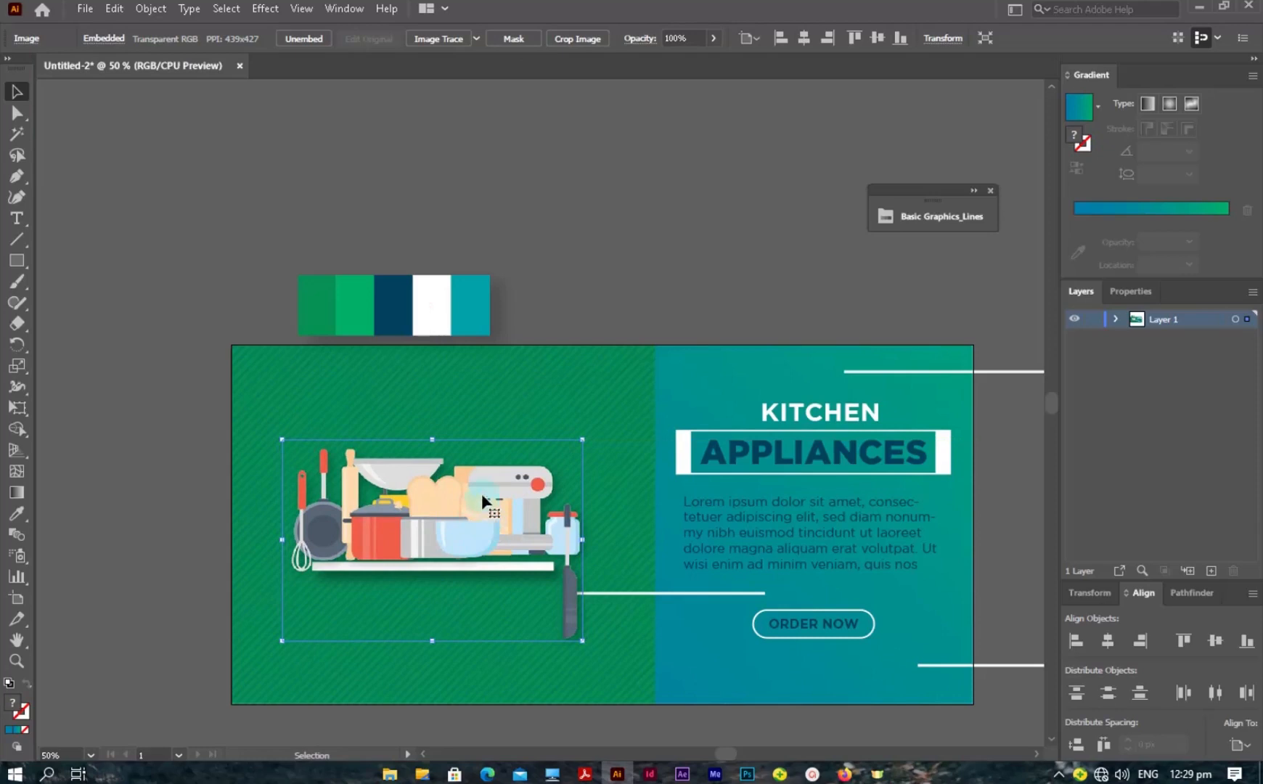
pyautogui.click(618, 198)
pyautogui.click(521, 416)
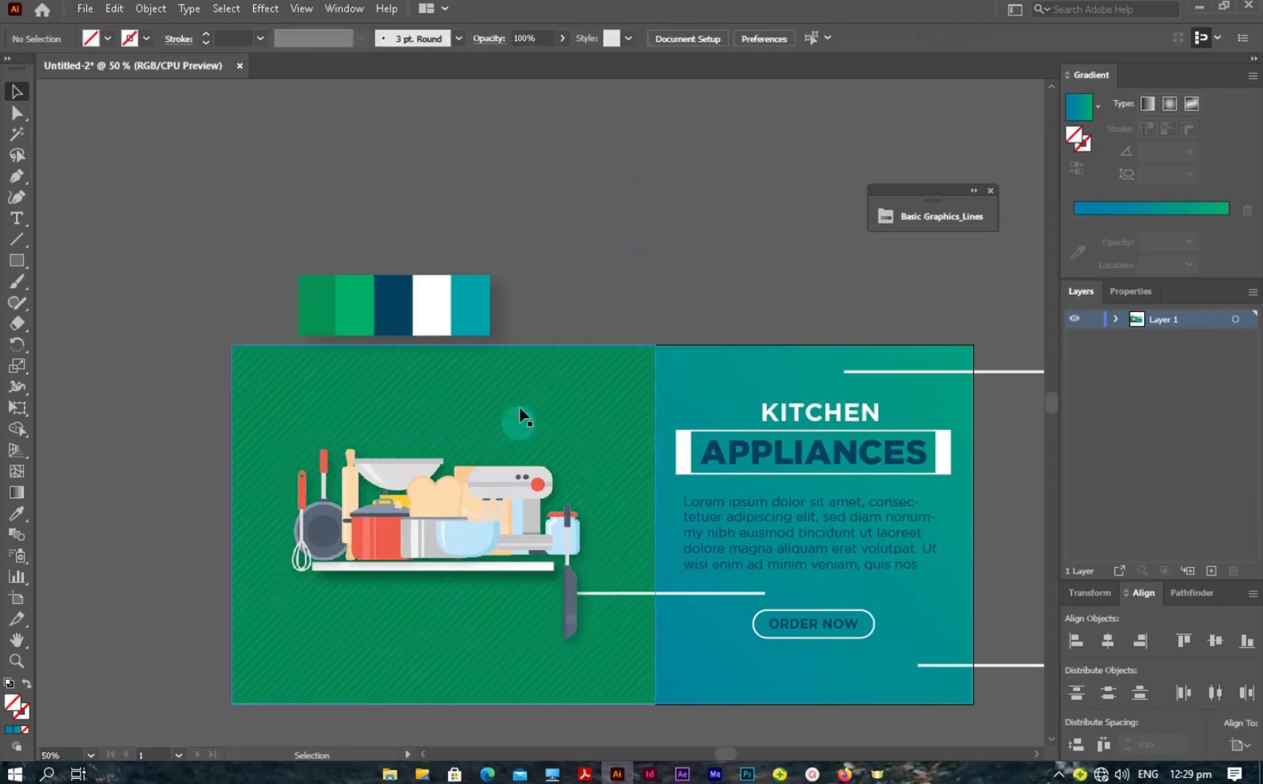
# - Draw a circle on the empty canvas just beyond the gradient section's outer edge
pyautogui.keyDown('ctrl'); pyautogui.keyDown('alt'); pyautogui.click(523, 508); pyautogui.keyUp('alt'); pyautogui.keyUp('ctrl')
pyautogui.moveTo(501, 430); pyautogui.dragTo(425, 492)
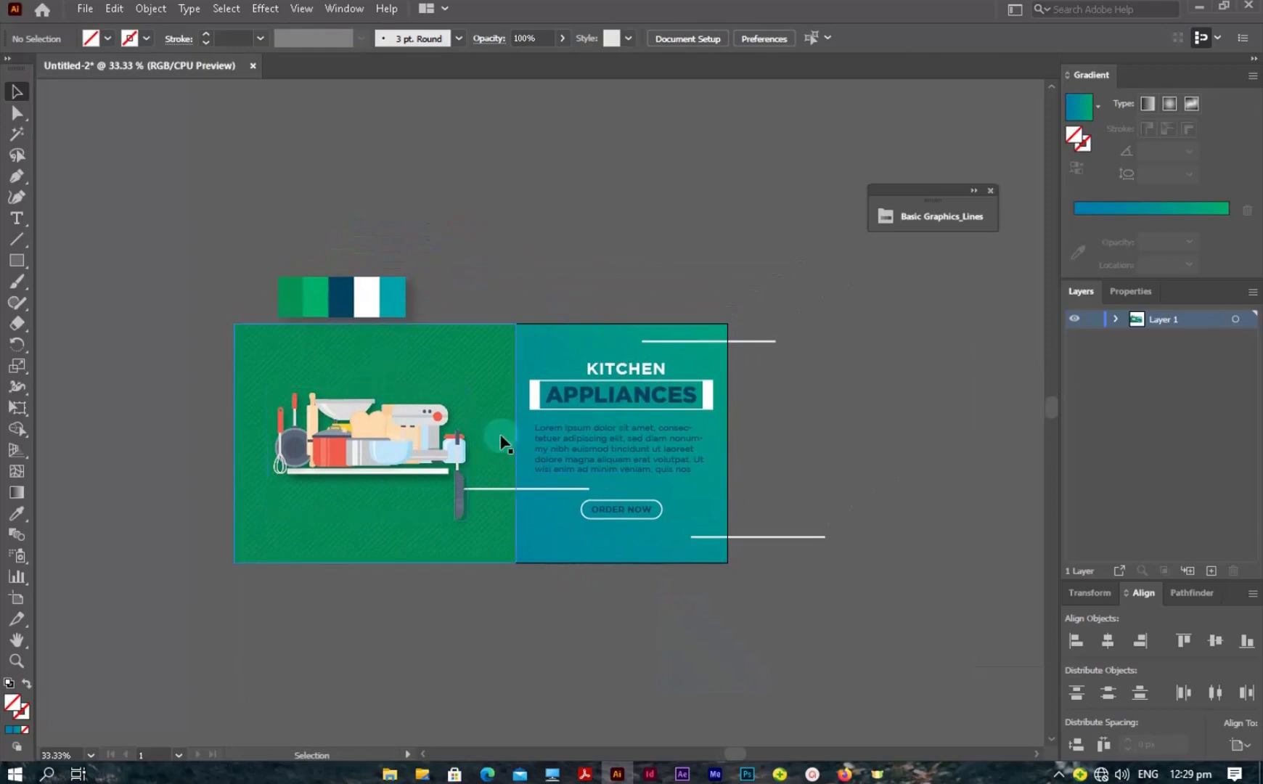
pyautogui.moveTo(495, 435); pyautogui.dragTo(485, 366)
pyautogui.moveTo(161, 265); pyautogui.dragTo(128, 421)
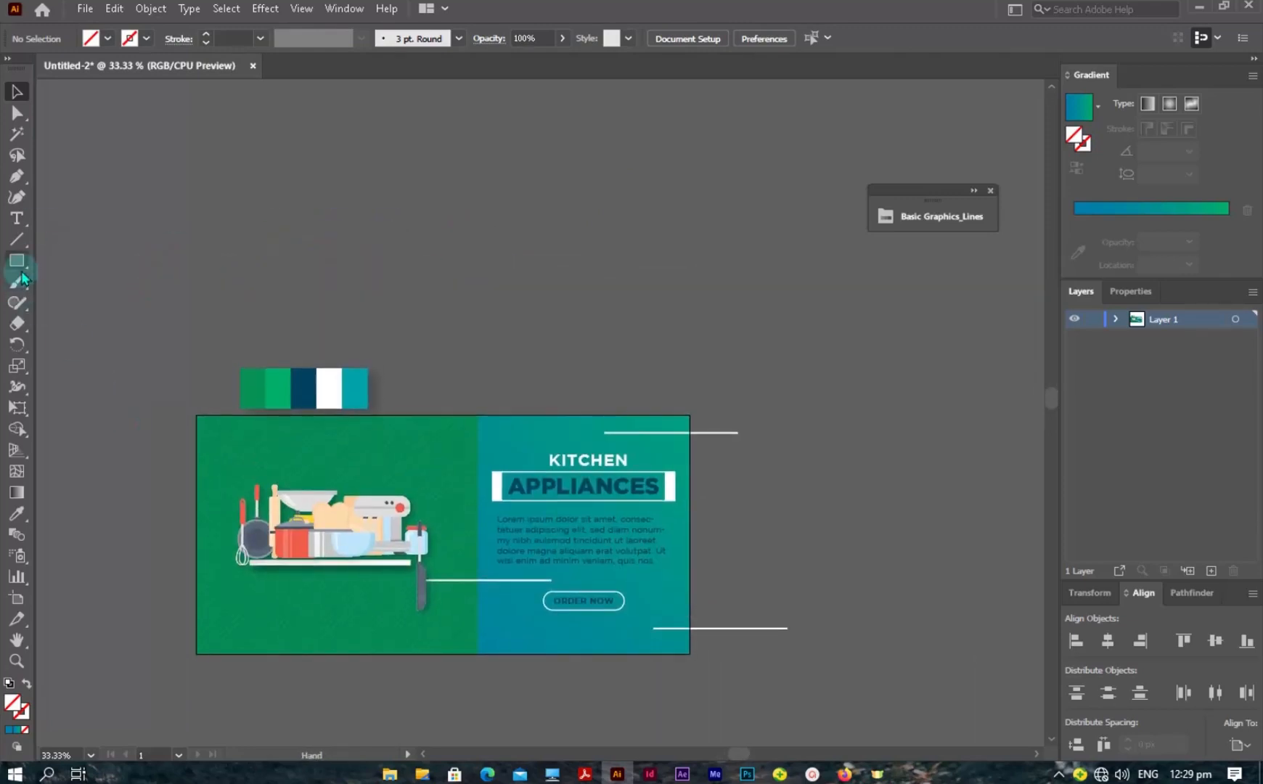
pyautogui.moveTo(22, 274); pyautogui.dragTo(77, 302)
pyautogui.keyDown('ctrl'); pyautogui.click(515, 551); pyautogui.keyUp('ctrl')
pyautogui.keyDown('ctrl'); pyautogui.click(515, 550); pyautogui.keyUp('ctrl')
pyautogui.moveTo(471, 352); pyautogui.dragTo(362, 549)
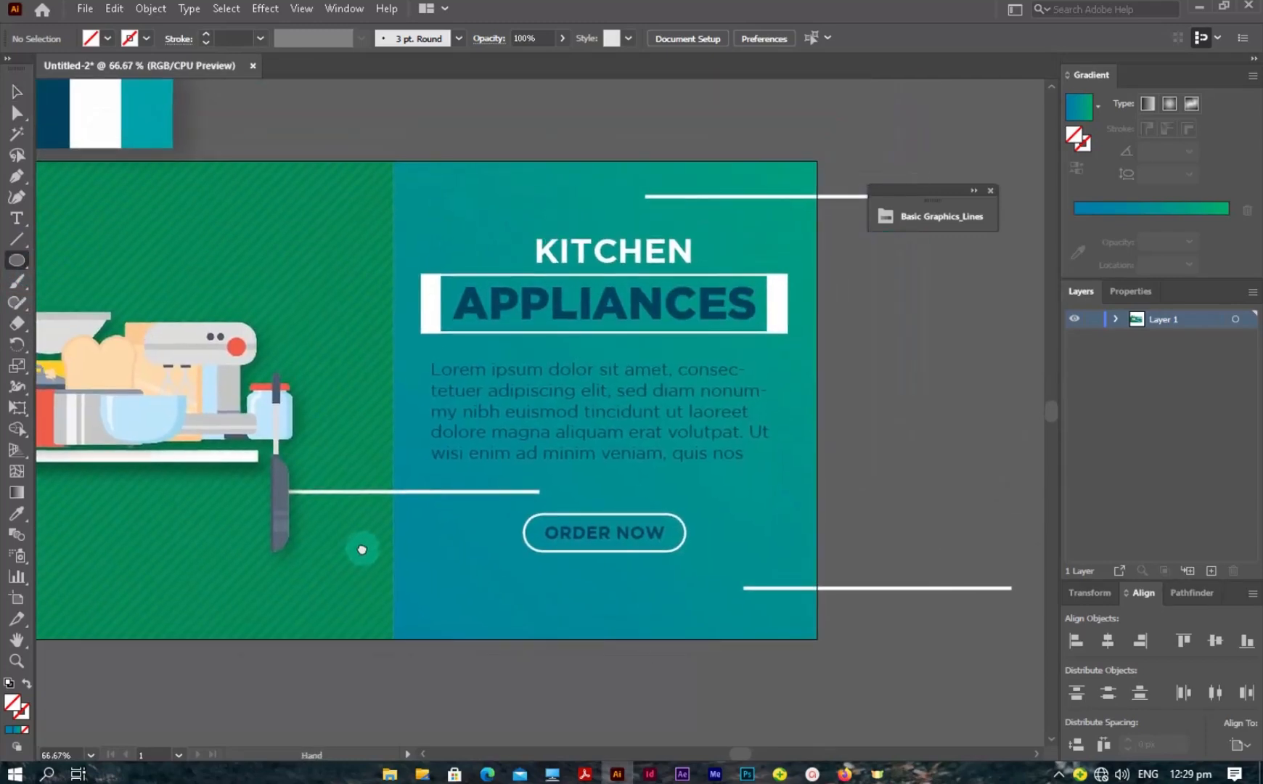
pyautogui.moveTo(750, 380); pyautogui.dragTo(342, 367)
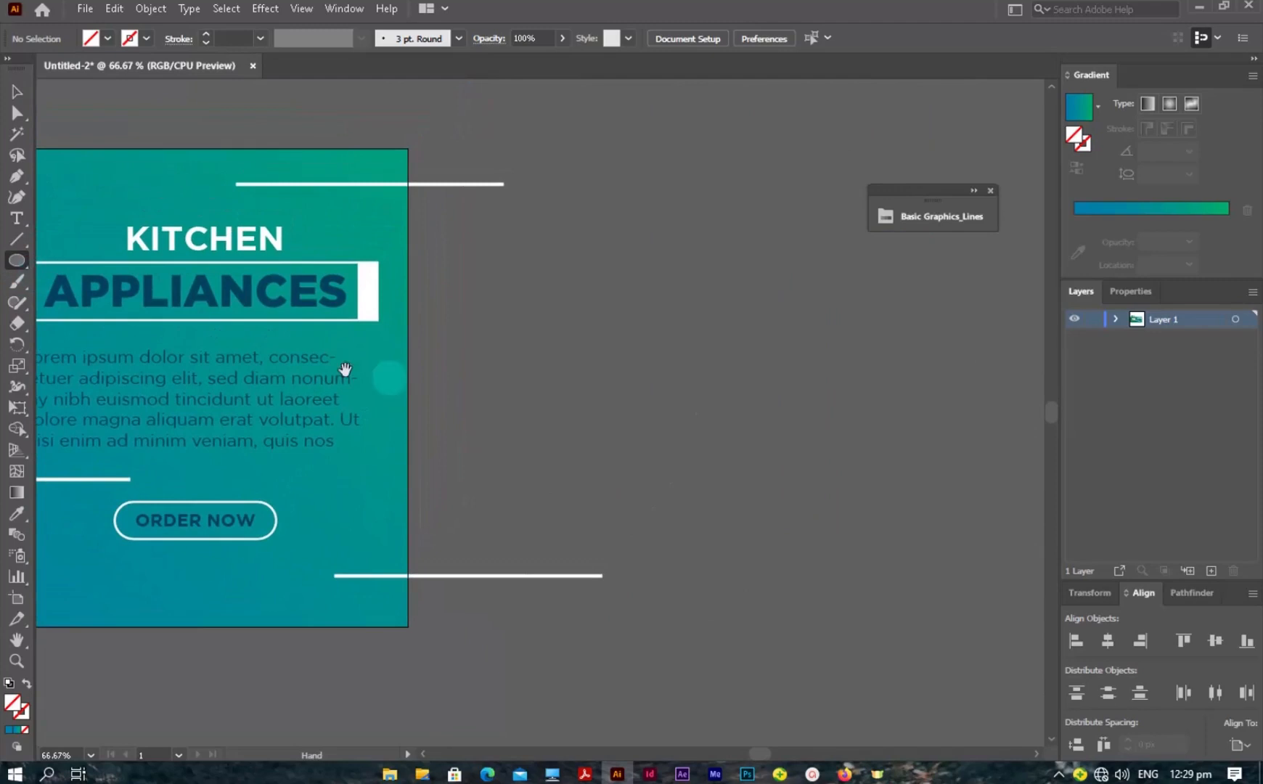
pyautogui.moveTo(490, 350); pyautogui.dragTo(555, 414)
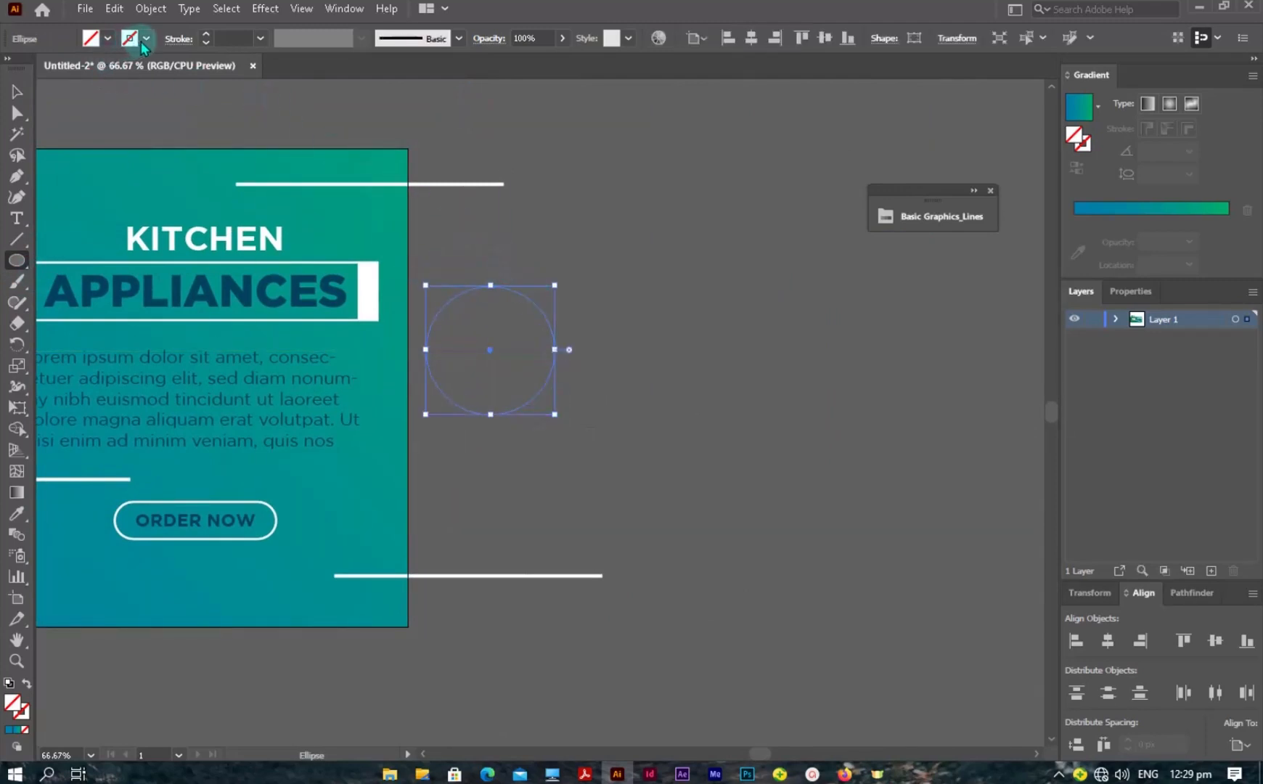
# - Fill the new circle with the dark navy sampled from the colour palette
pyautogui.moveTo(230, 220); pyautogui.dragTo(651, 396)
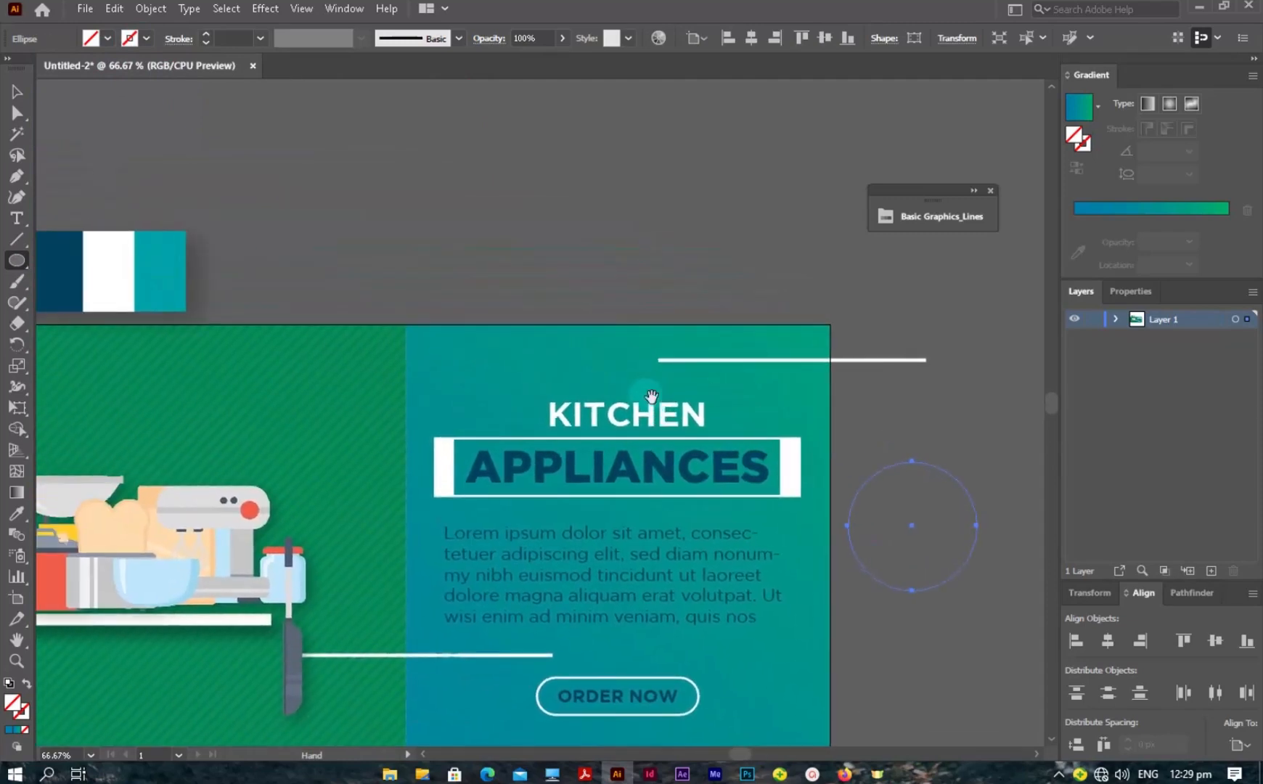
pyautogui.click(16, 513)
pyautogui.click(54, 261)
pyautogui.moveTo(627, 333); pyautogui.dragTo(221, 205)
pyautogui.click(16, 91)
pyautogui.click(678, 291)
pyautogui.click(508, 399)
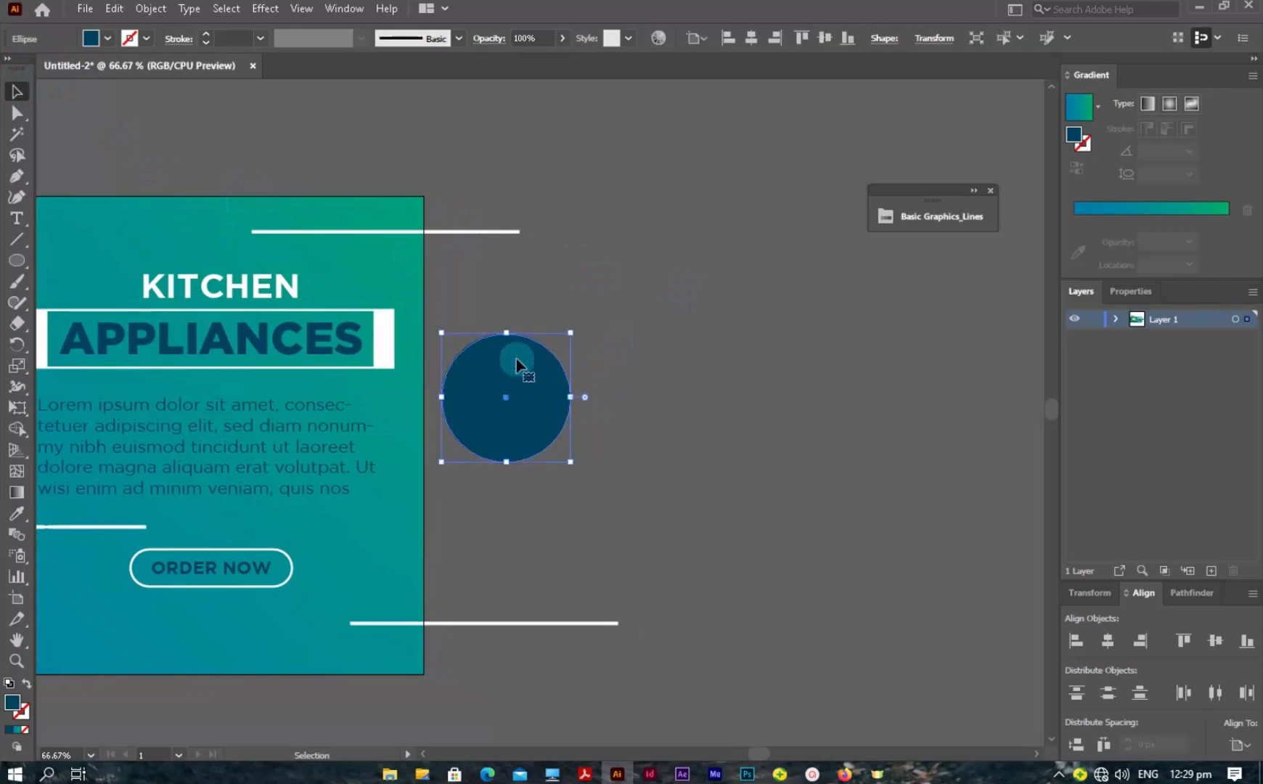
# - Duplicate the navy circle in place and shrink the copy concentrically to leave a band around it
pyautogui.click(145, 9)
pyautogui.moveTo(114, 9)
pyautogui.click(146, 92)
pyautogui.click(114, 9)
pyautogui.click(200, 170)
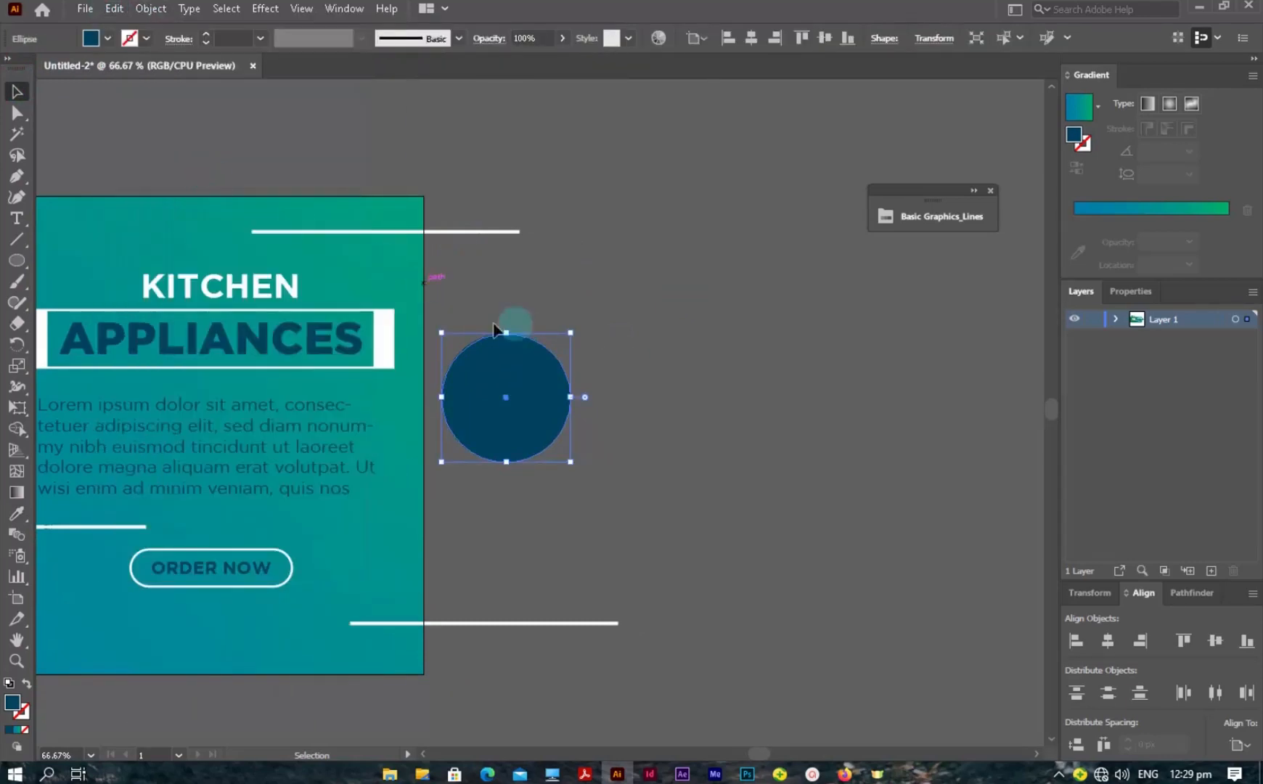
pyautogui.moveTo(575, 330); pyautogui.dragTo(568, 345)
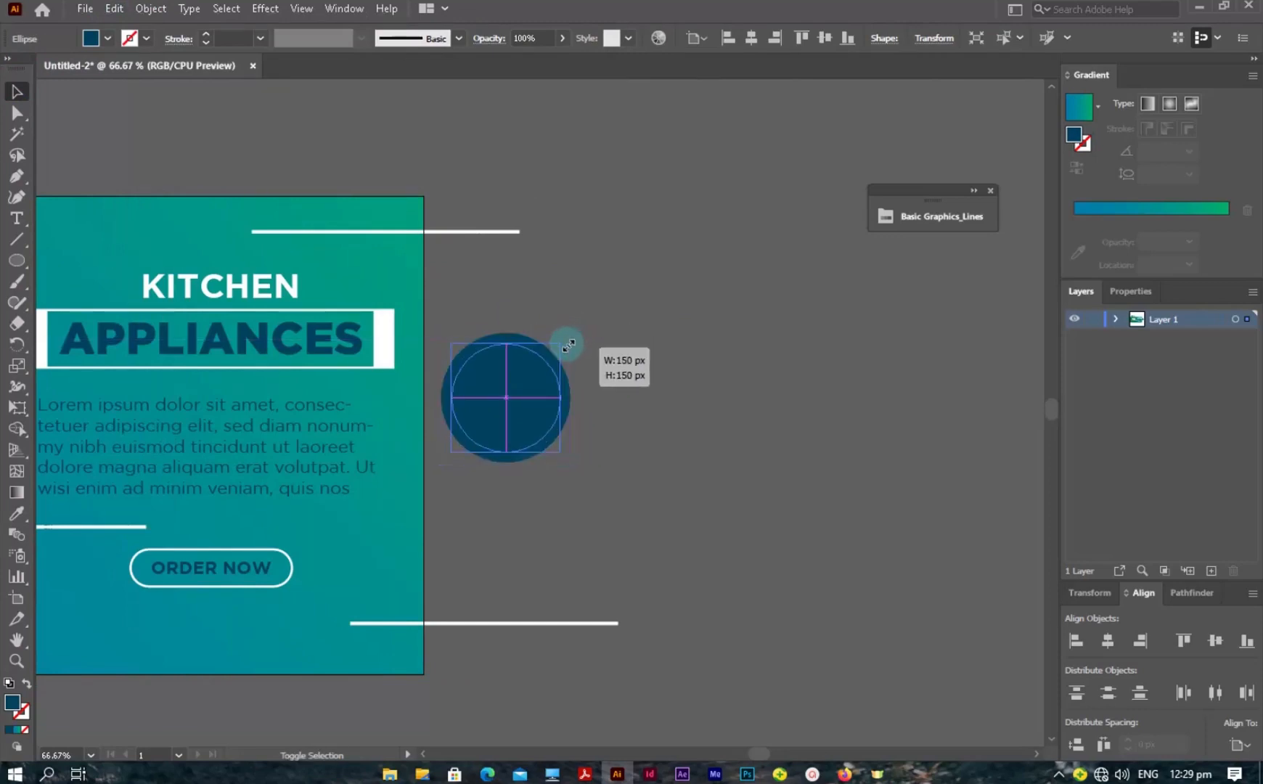
pyautogui.moveTo(568, 346); pyautogui.dragTo(568, 346)
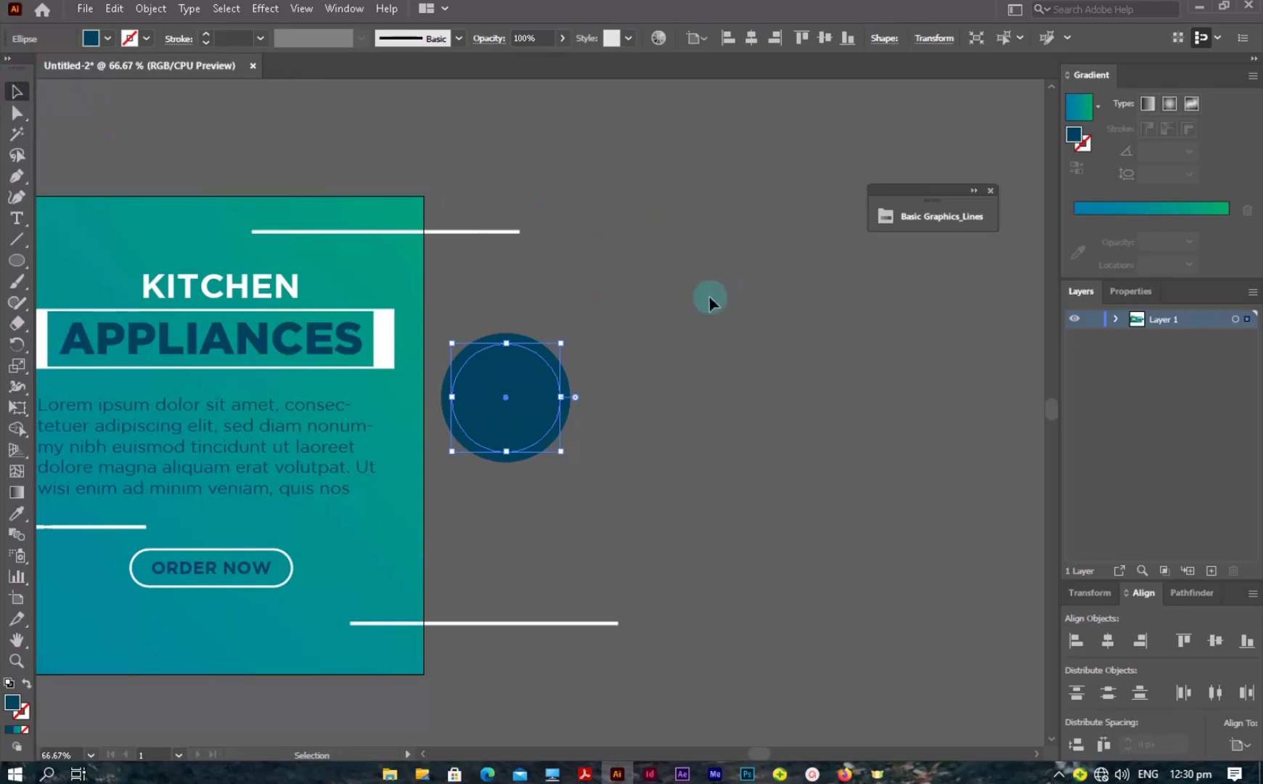
pyautogui.moveTo(562, 341); pyautogui.dragTo(556, 349)
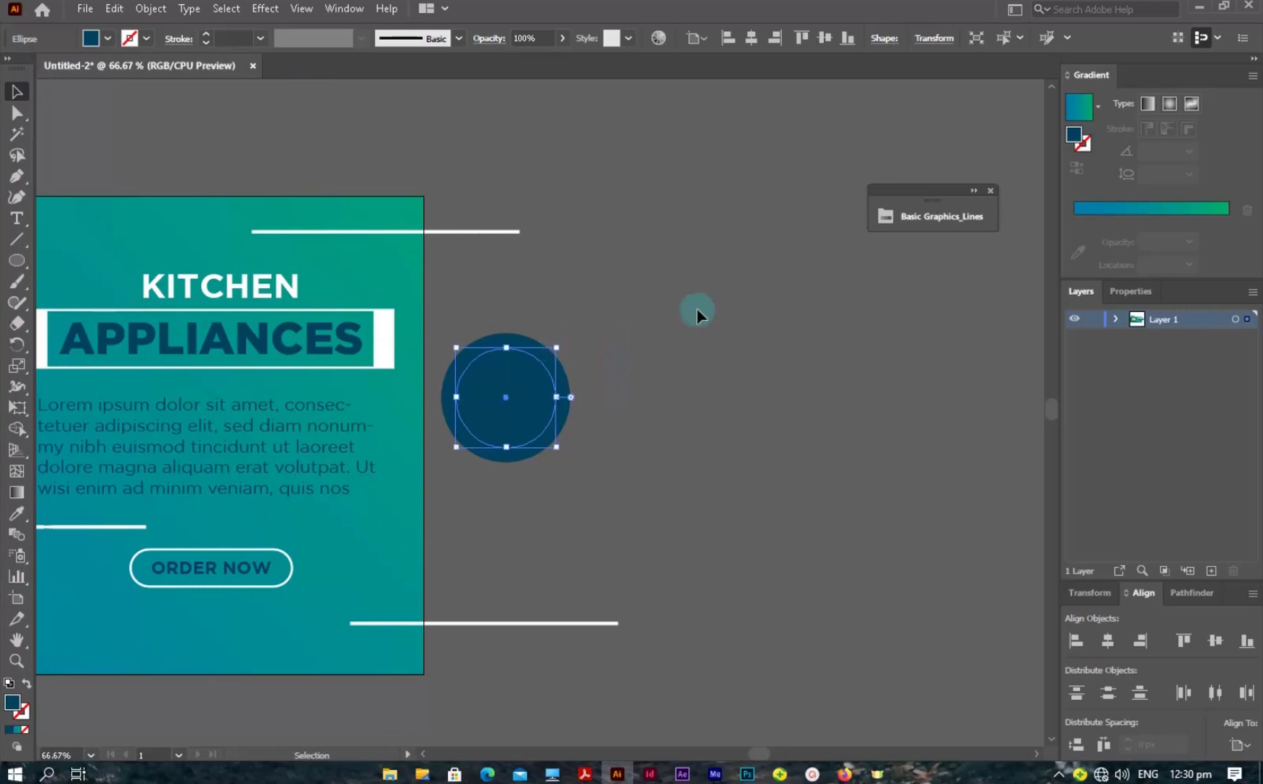
# - Duplicate the inner circle in place and enlarge the copy slightly around the same centre
pyautogui.click(696, 308)
pyautogui.click(549, 376)
pyautogui.click(114, 8)
pyautogui.click(142, 93)
pyautogui.click(114, 8)
pyautogui.click(175, 169)
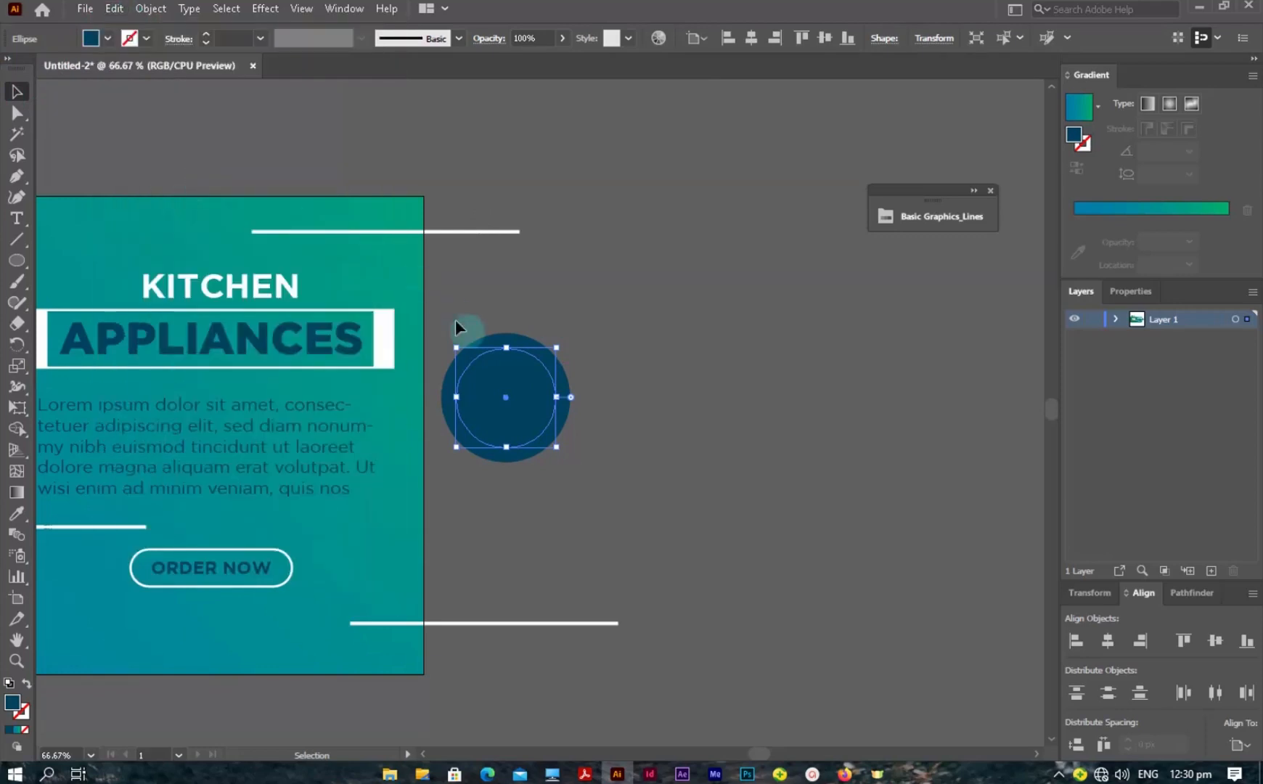
pyautogui.moveTo(559, 346); pyautogui.dragTo(564, 343)
# - Divide the three concentric circles with Pathfinder and ungroup the resulting pieces
pyautogui.moveTo(508, 296); pyautogui.dragTo(543, 511)
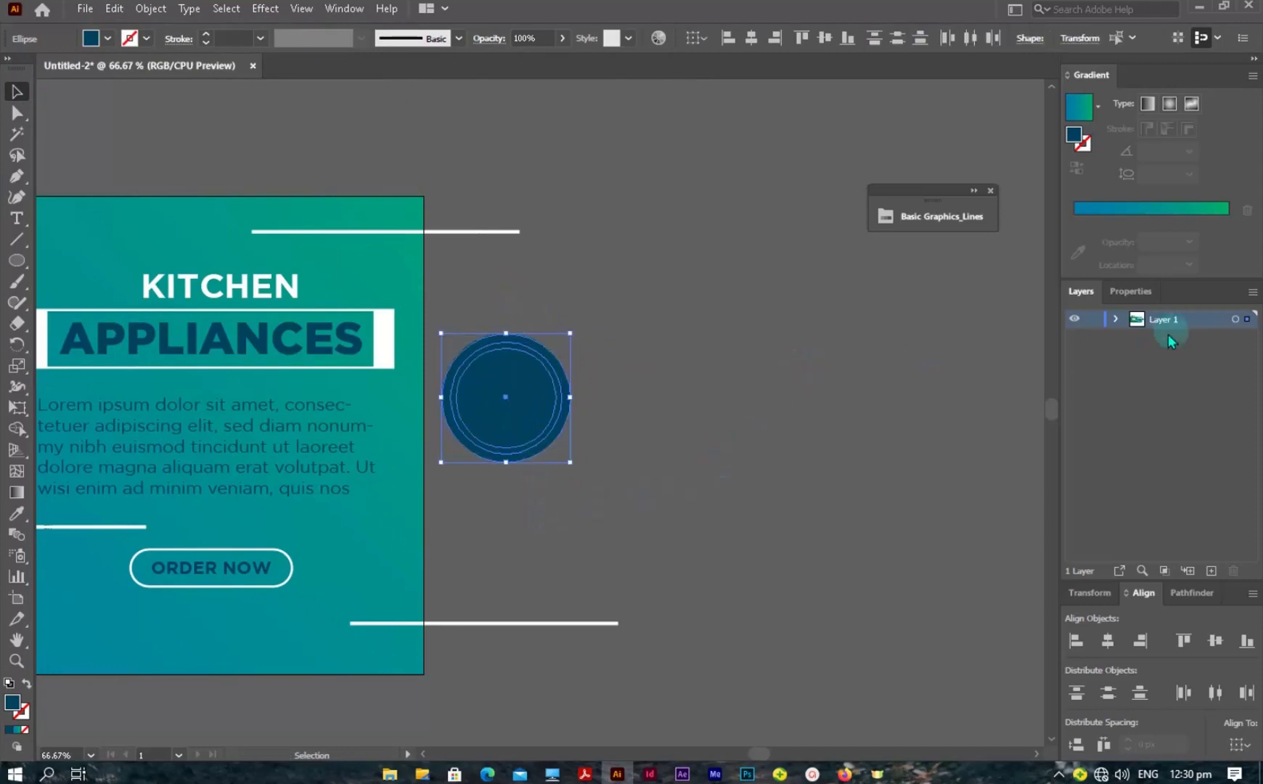
pyautogui.click(1193, 593)
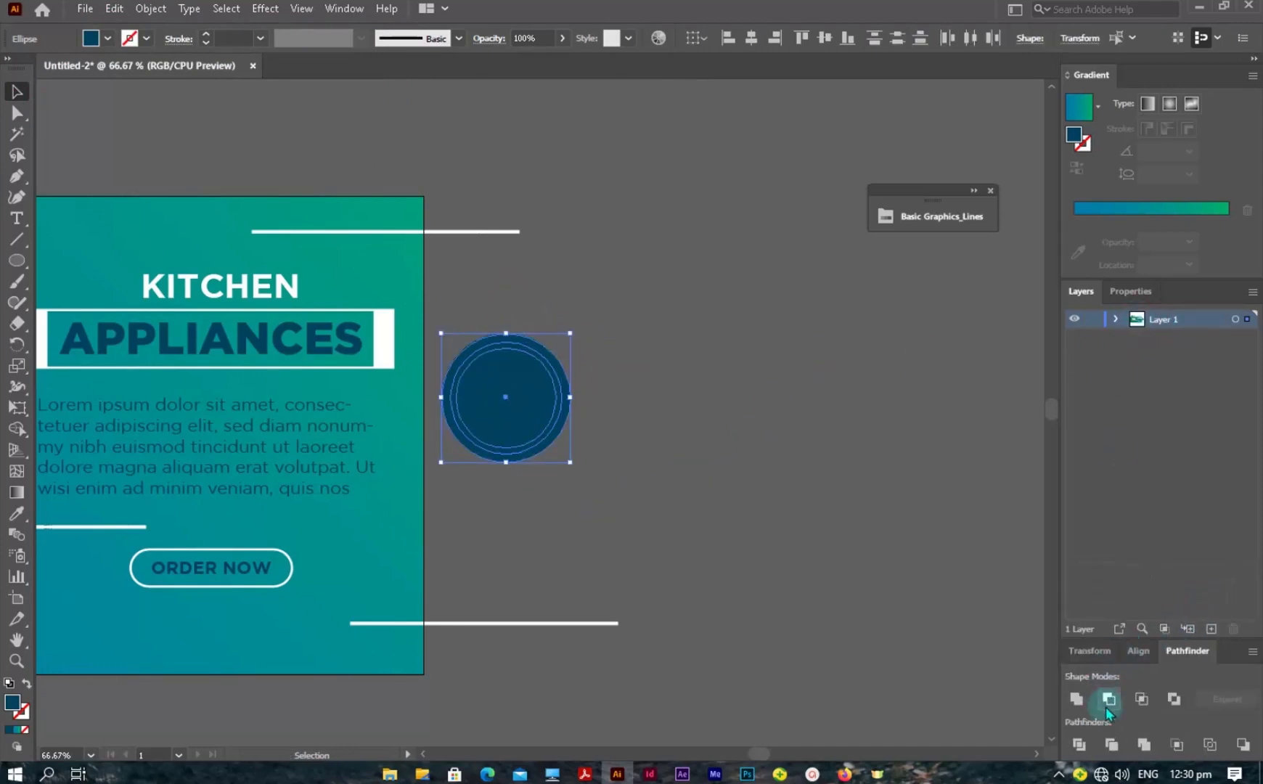
pyautogui.click(1080, 745)
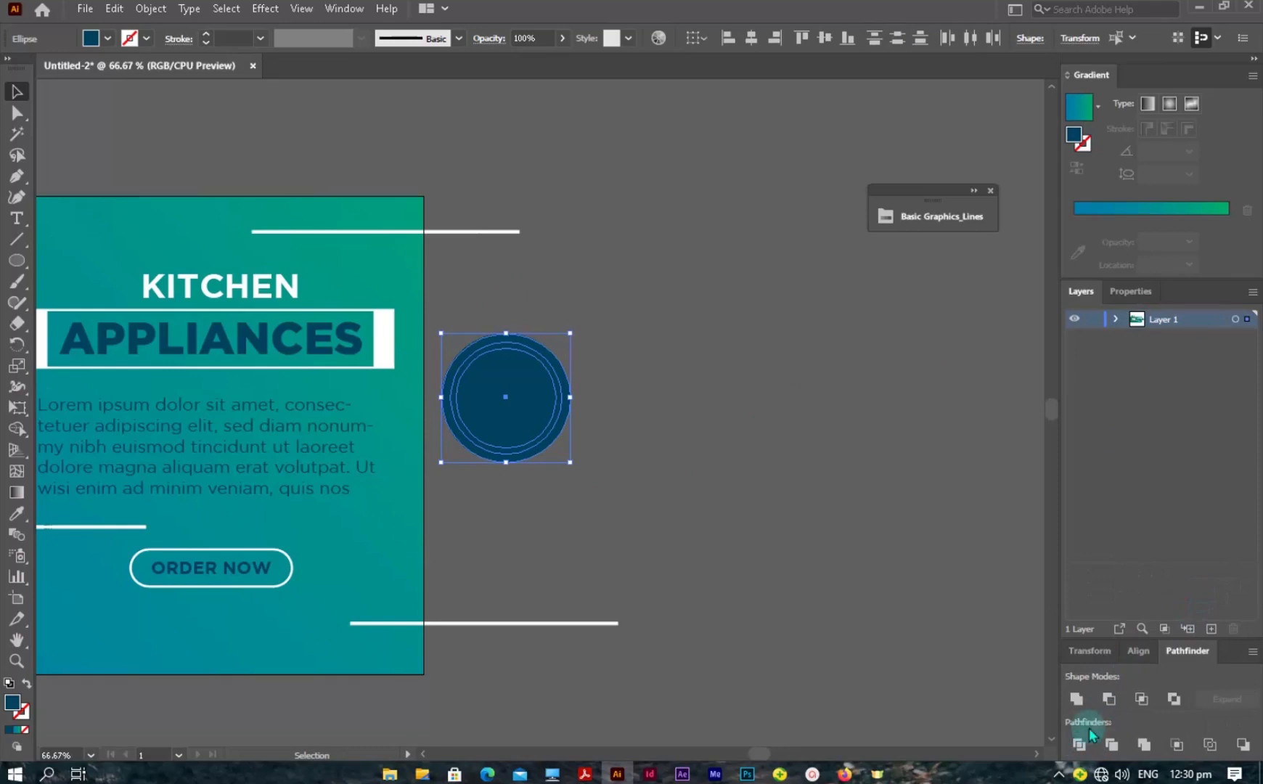
pyautogui.click(789, 463)
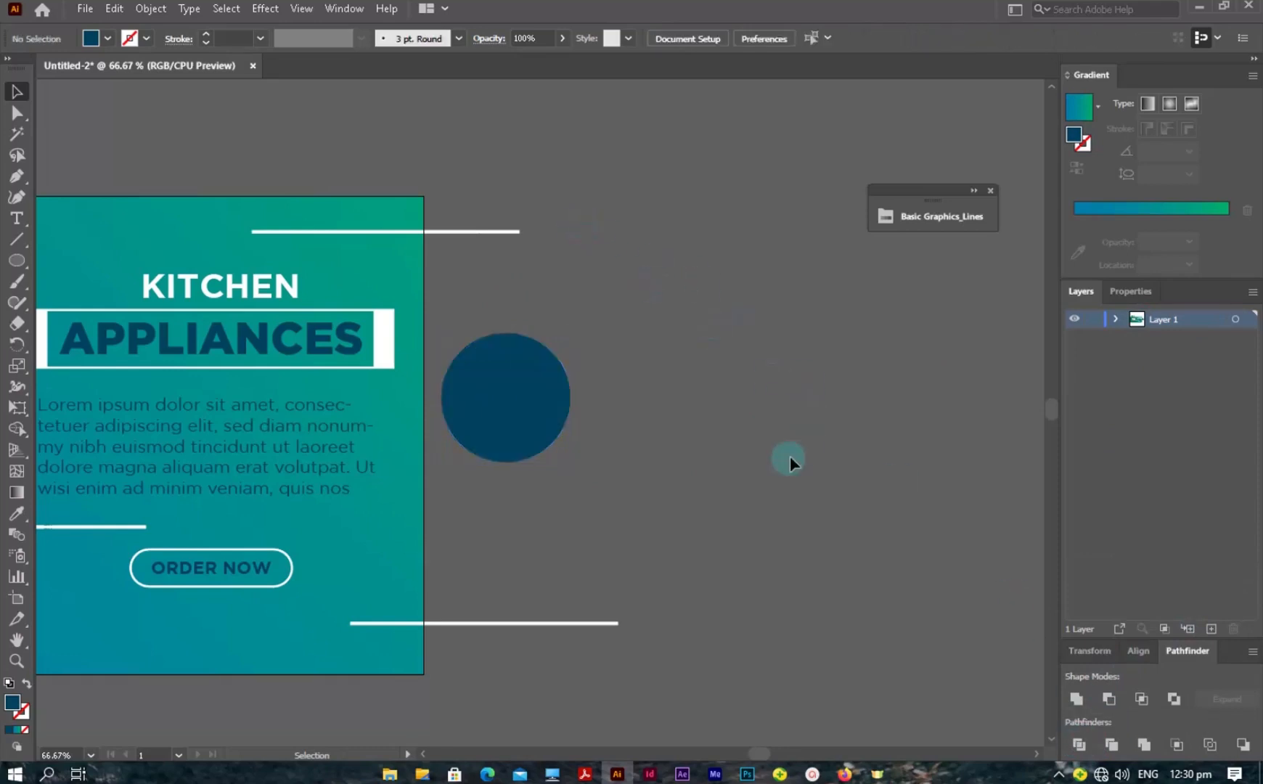
pyautogui.click(551, 385)
pyautogui.rightClick(549, 387)
pyautogui.click(599, 532)
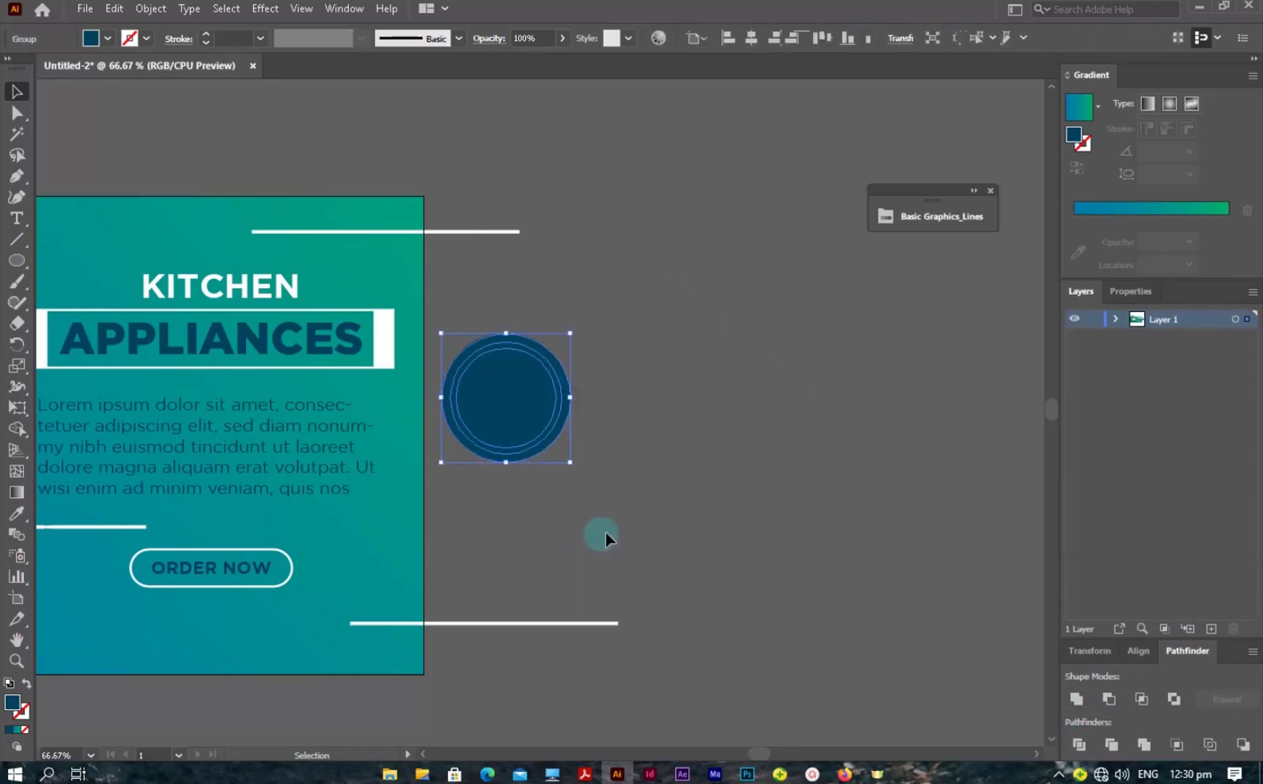
# - Delete the narrow ring between the outer band and the inner navy circle
pyautogui.click(724, 452)
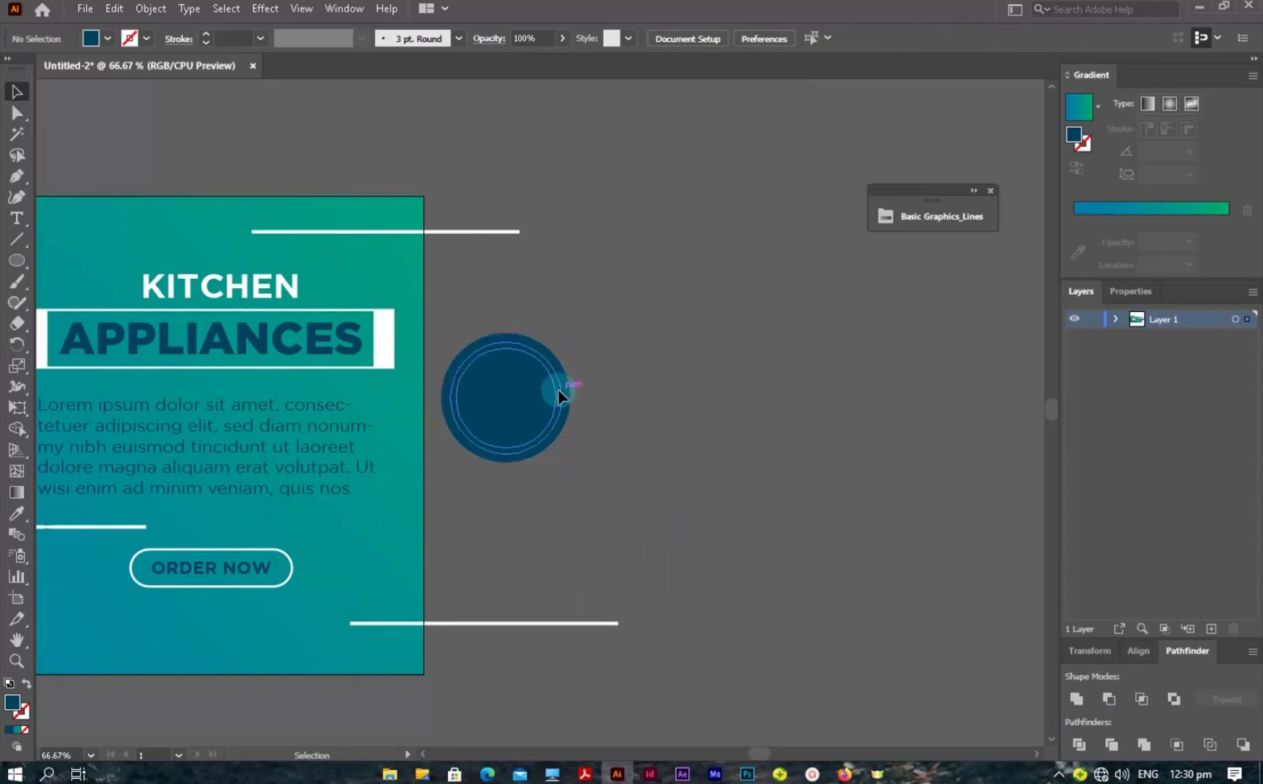
pyautogui.click(560, 395)
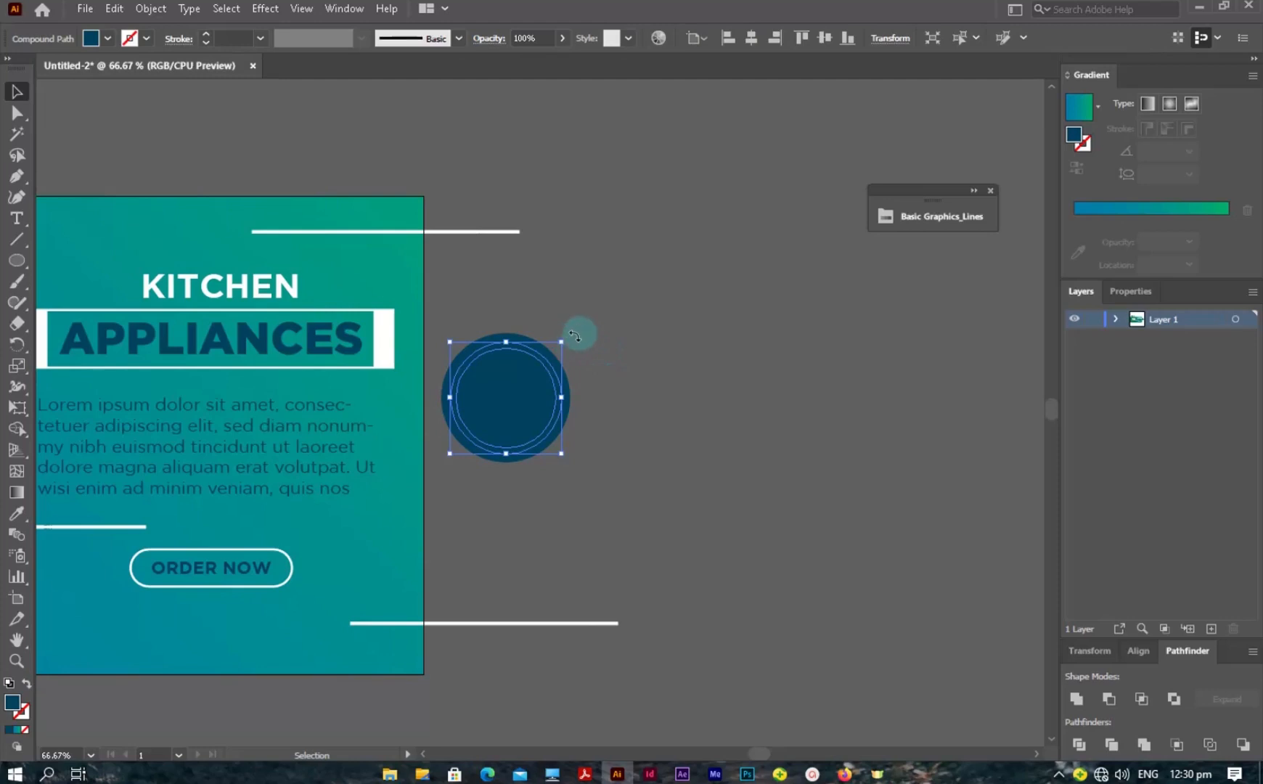
pyautogui.click(711, 231)
# - Move the ringed navy badge onto the boundary between the green and gradient sections
pyautogui.hscroll(-3, 657, 361)
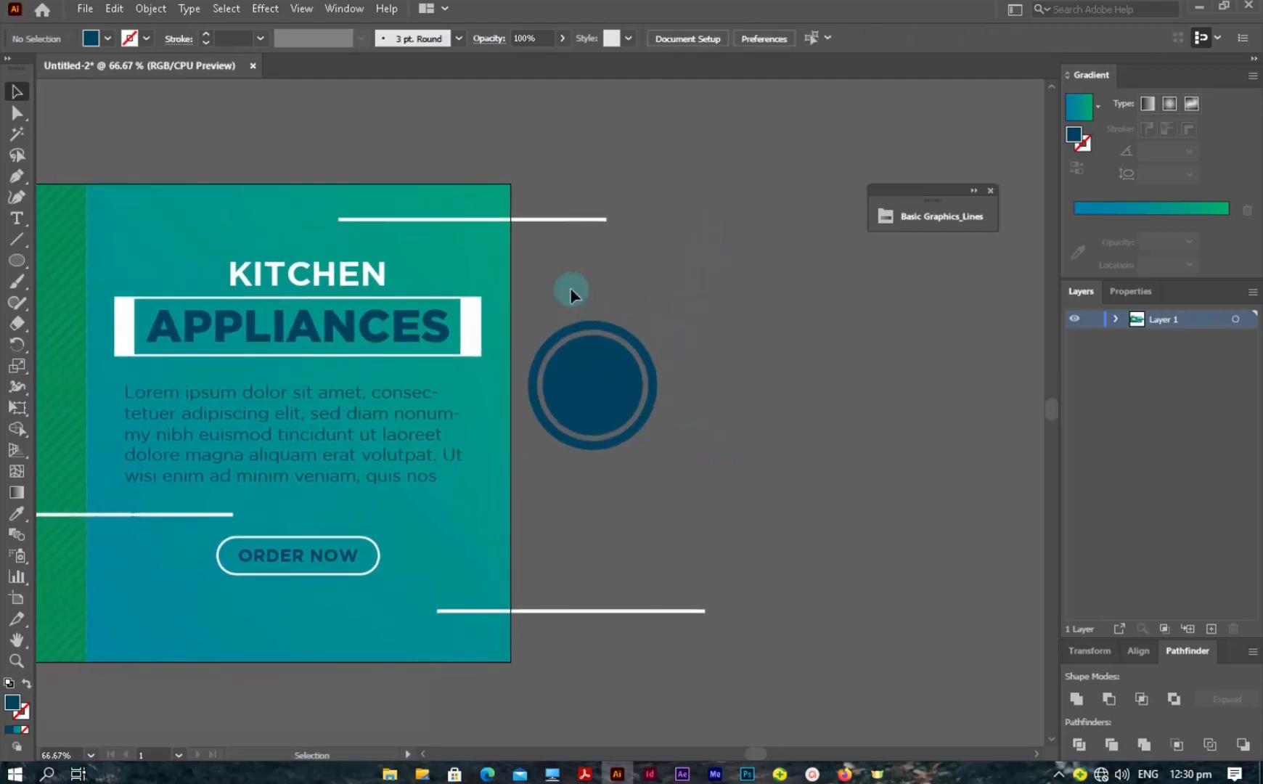
pyautogui.moveTo(659, 446); pyautogui.dragTo(594, 477)
pyautogui.click(704, 371)
pyautogui.moveTo(709, 480); pyautogui.dragTo(967, 402)
pyautogui.moveTo(835, 389); pyautogui.dragTo(324, 354)
pyautogui.moveTo(375, 393); pyautogui.dragTo(450, 561)
pyautogui.click(833, 392)
# - Draw a circle over the badge at the section boundary and fill it with white
pyautogui.click(18, 261)
pyautogui.moveTo(416, 470); pyautogui.dragTo(481, 532)
pyautogui.click(107, 39)
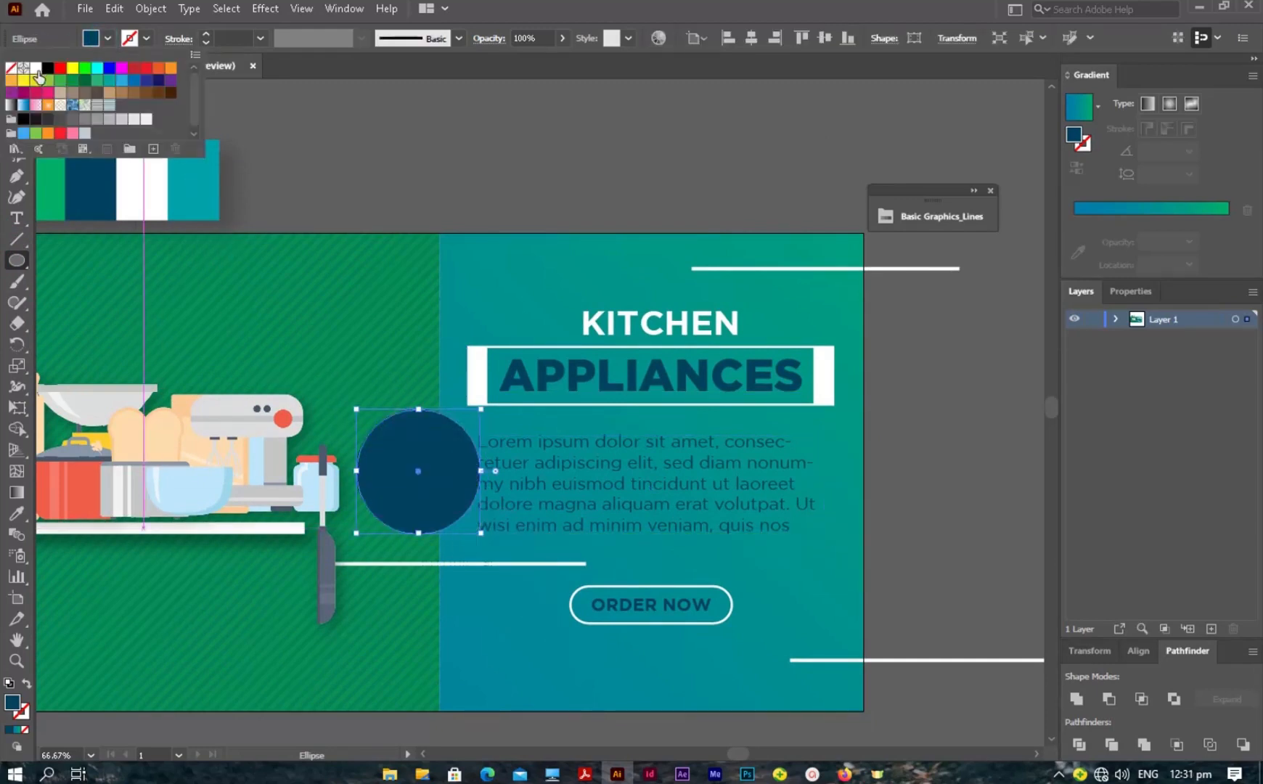
pyautogui.click(40, 67)
pyautogui.click(22, 102)
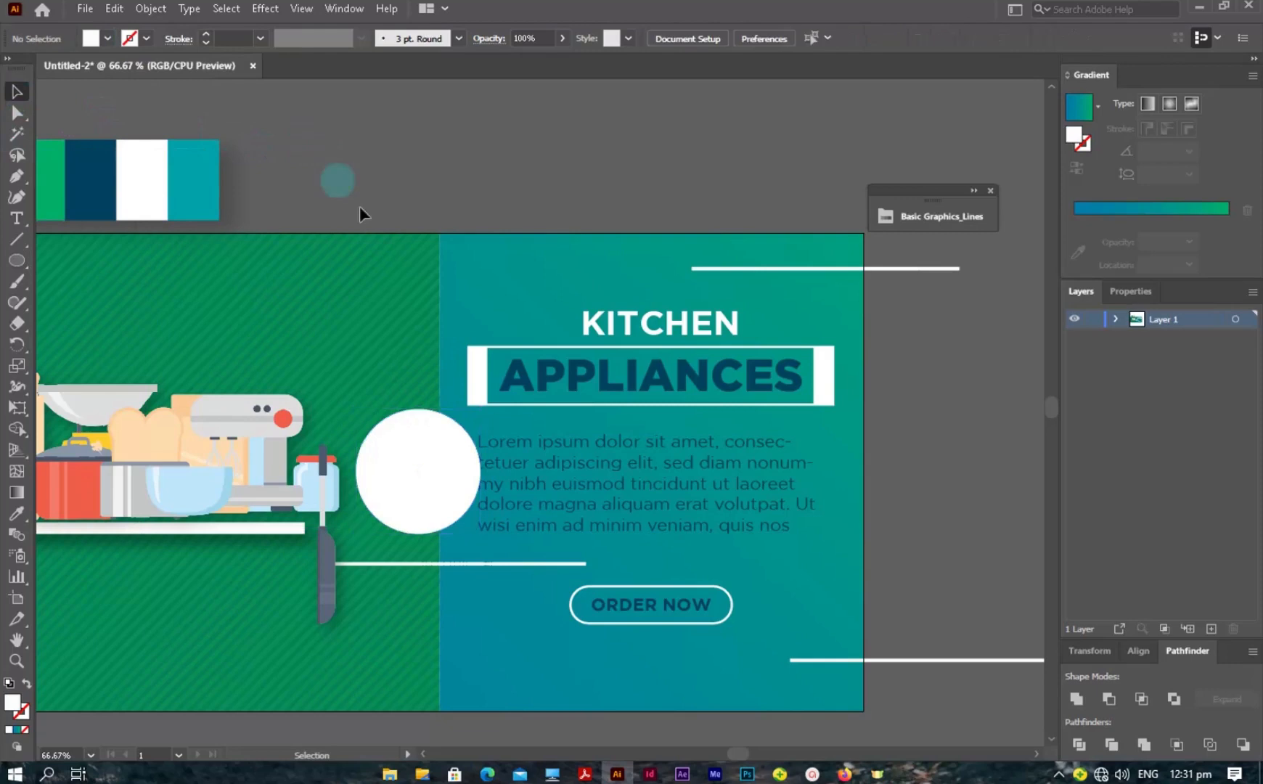
# - Send the white circle at the section boundary to the back of the stacking order
pyautogui.rightClick(428, 459)
pyautogui.moveTo(508, 373)
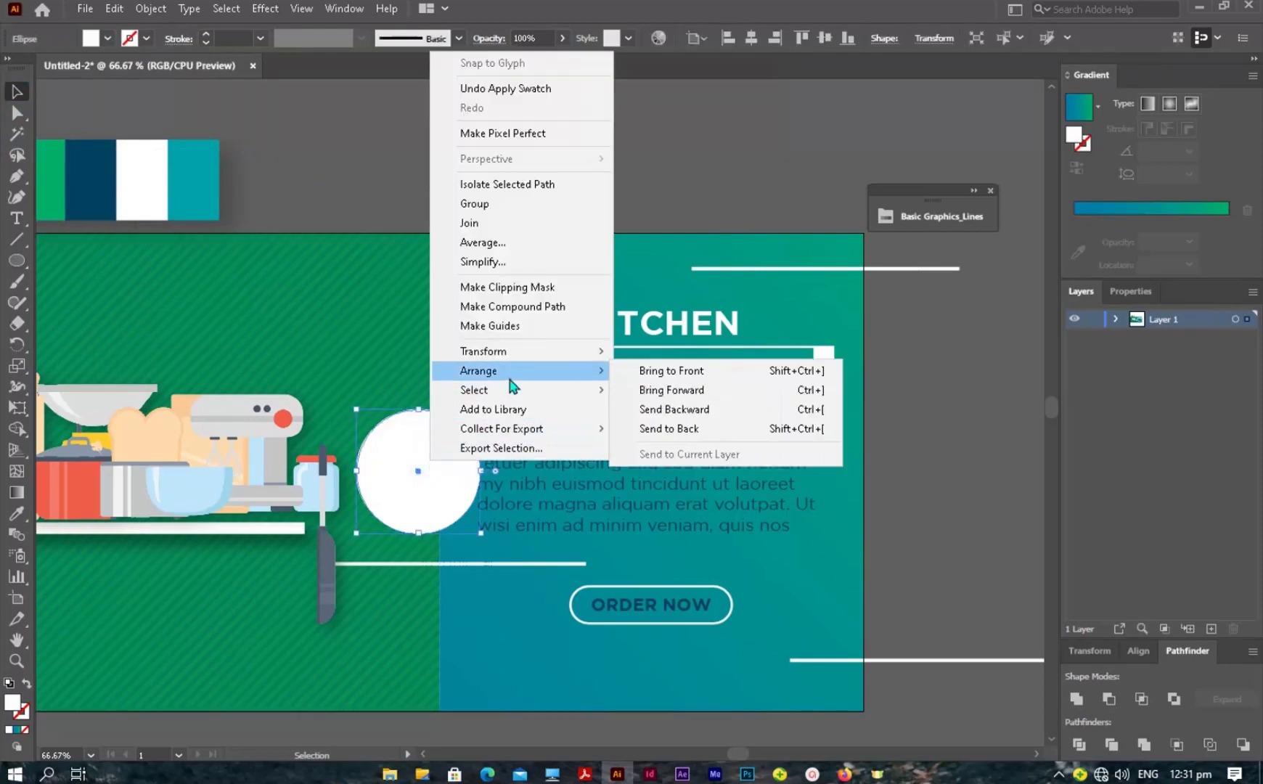
pyautogui.click(672, 429)
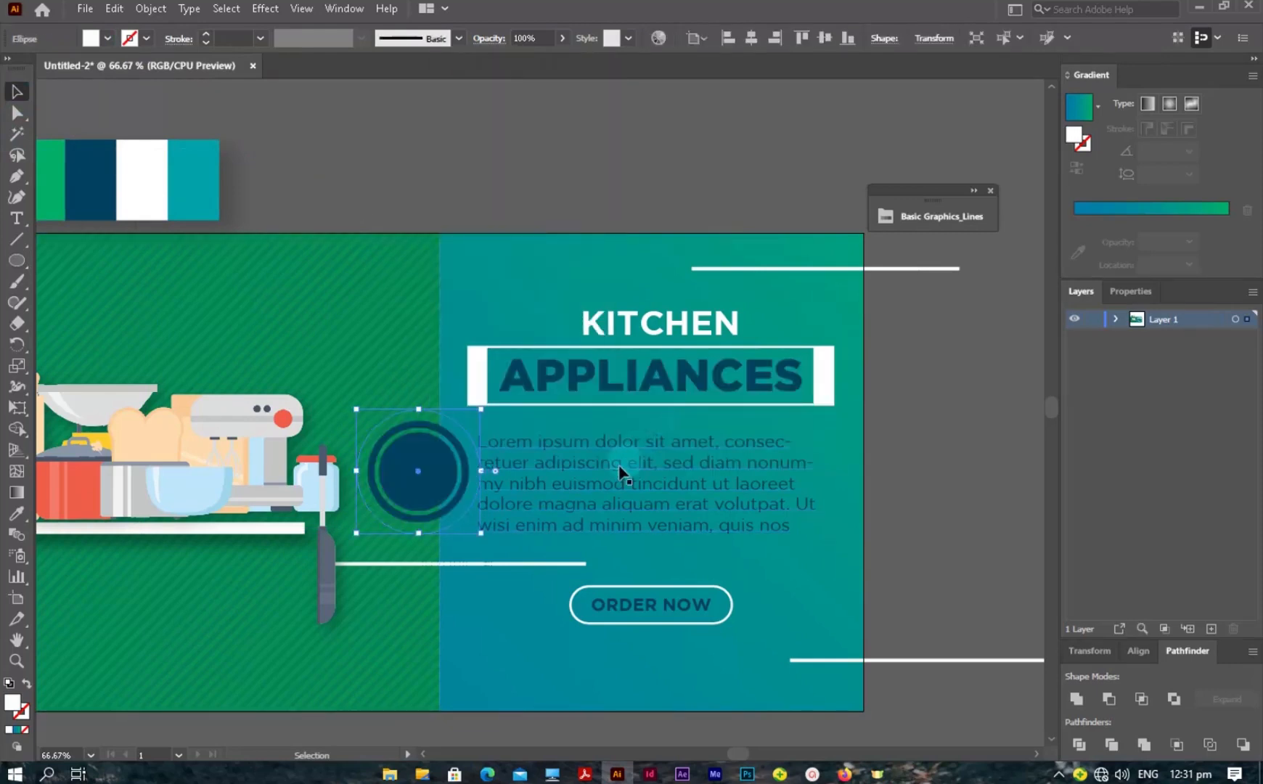
# - Bring the white circle forward three levels so it sits above the section backgrounds but behind the navy badge
pyautogui.rightClick(461, 433)
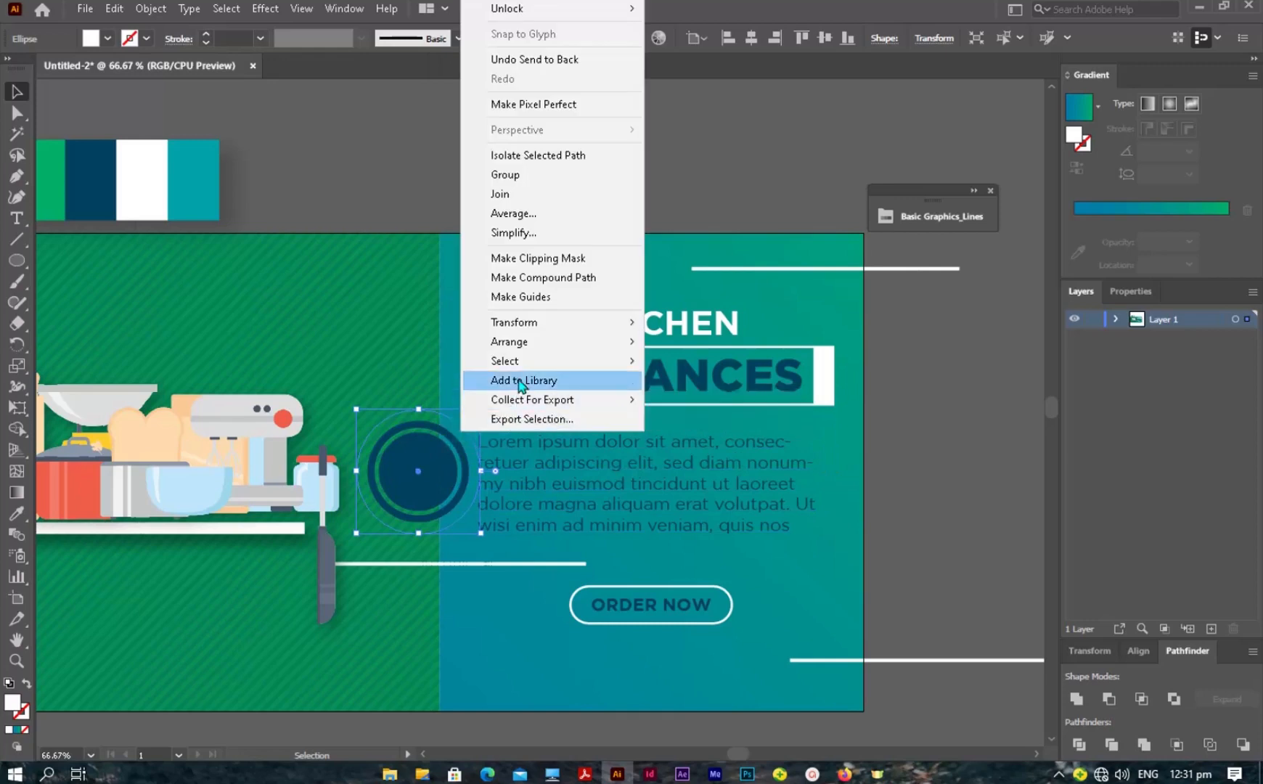
pyautogui.moveTo(521, 344)
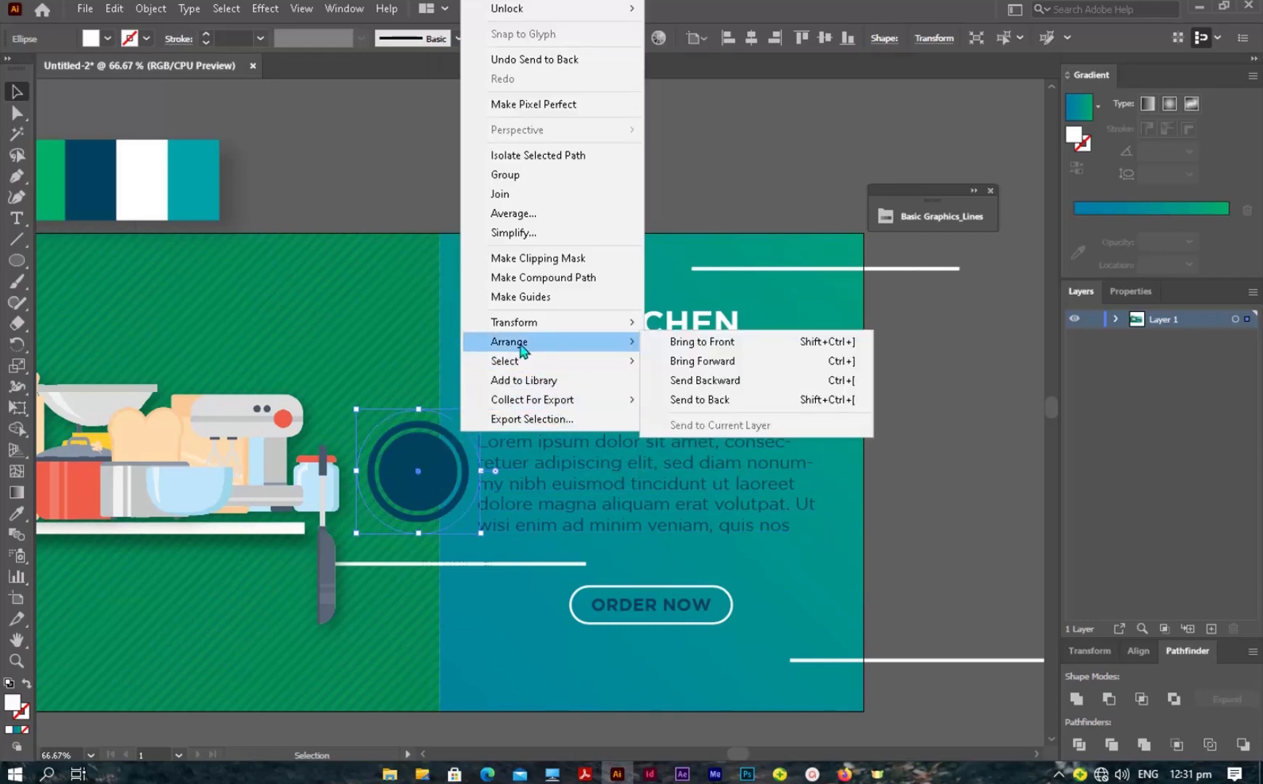
pyautogui.click(690, 361)
pyautogui.rightClick(432, 429)
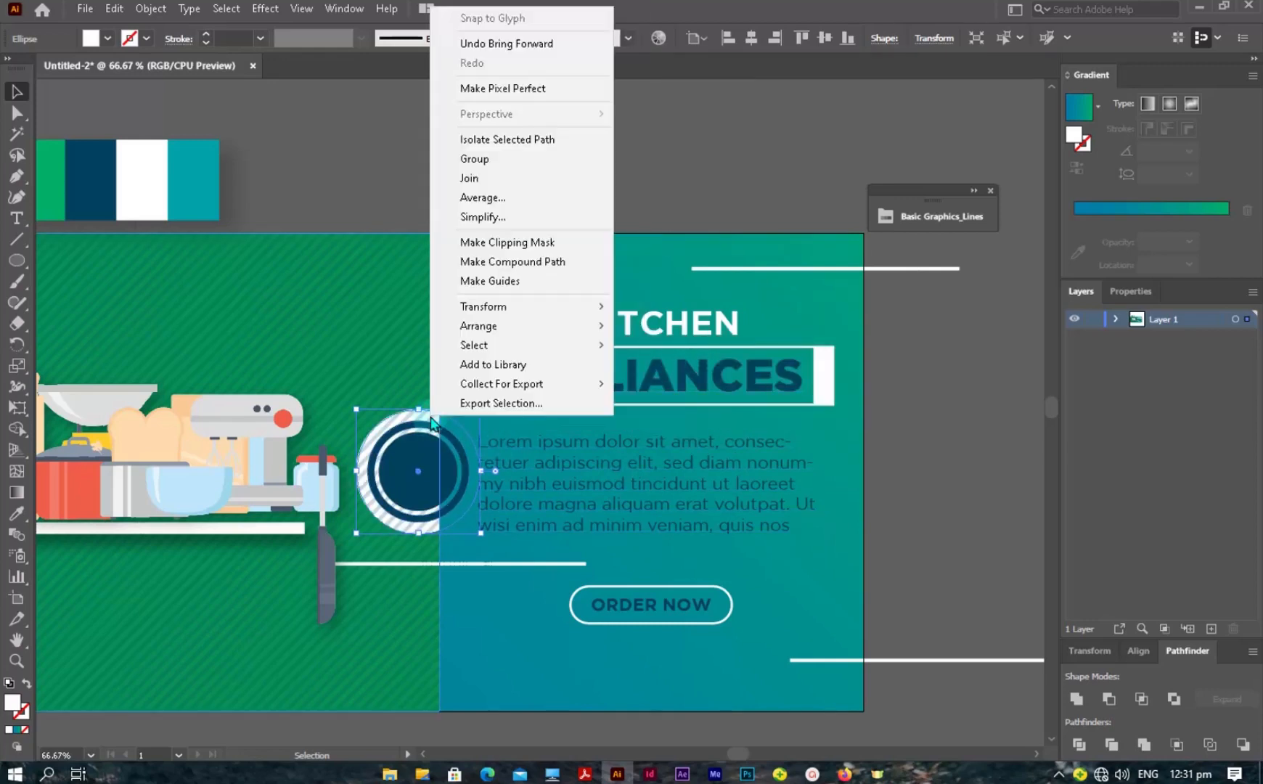
pyautogui.moveTo(574, 326)
pyautogui.click(644, 347)
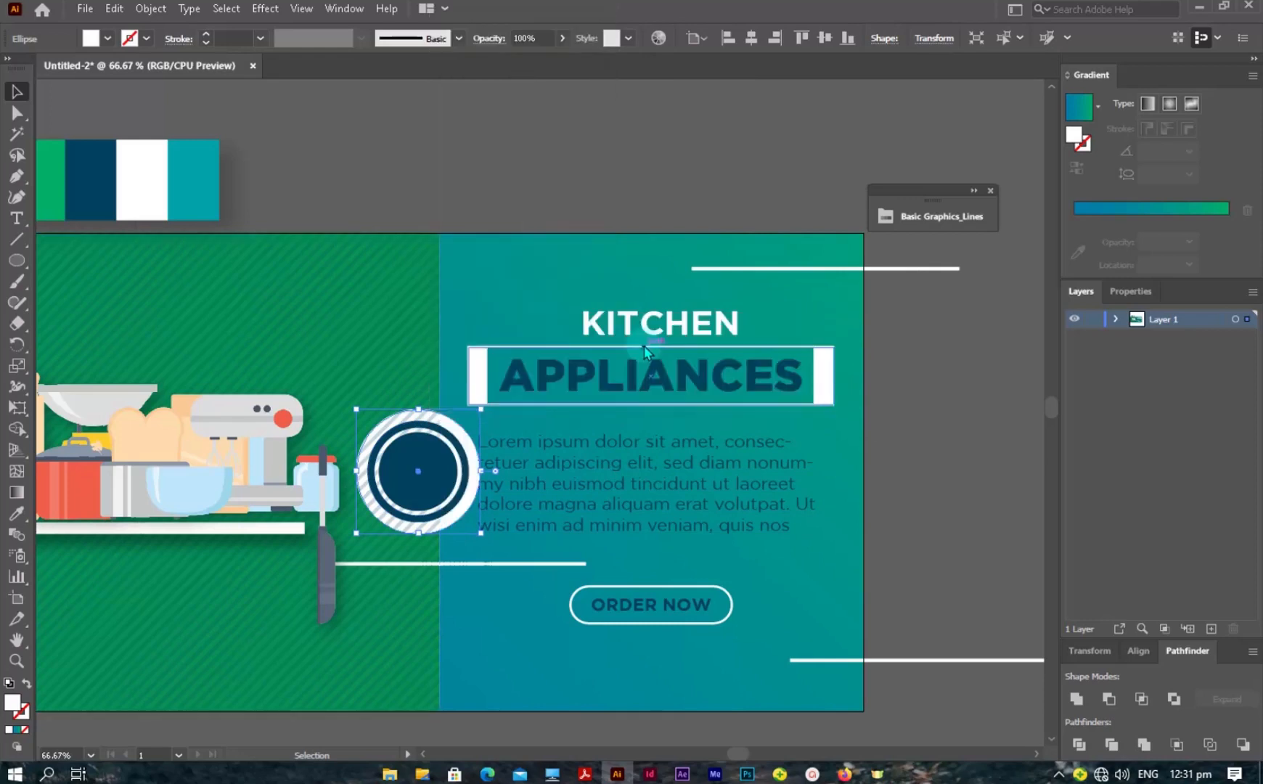
pyautogui.rightClick(439, 428)
pyautogui.moveTo(478, 392)
pyautogui.moveTo(508, 332)
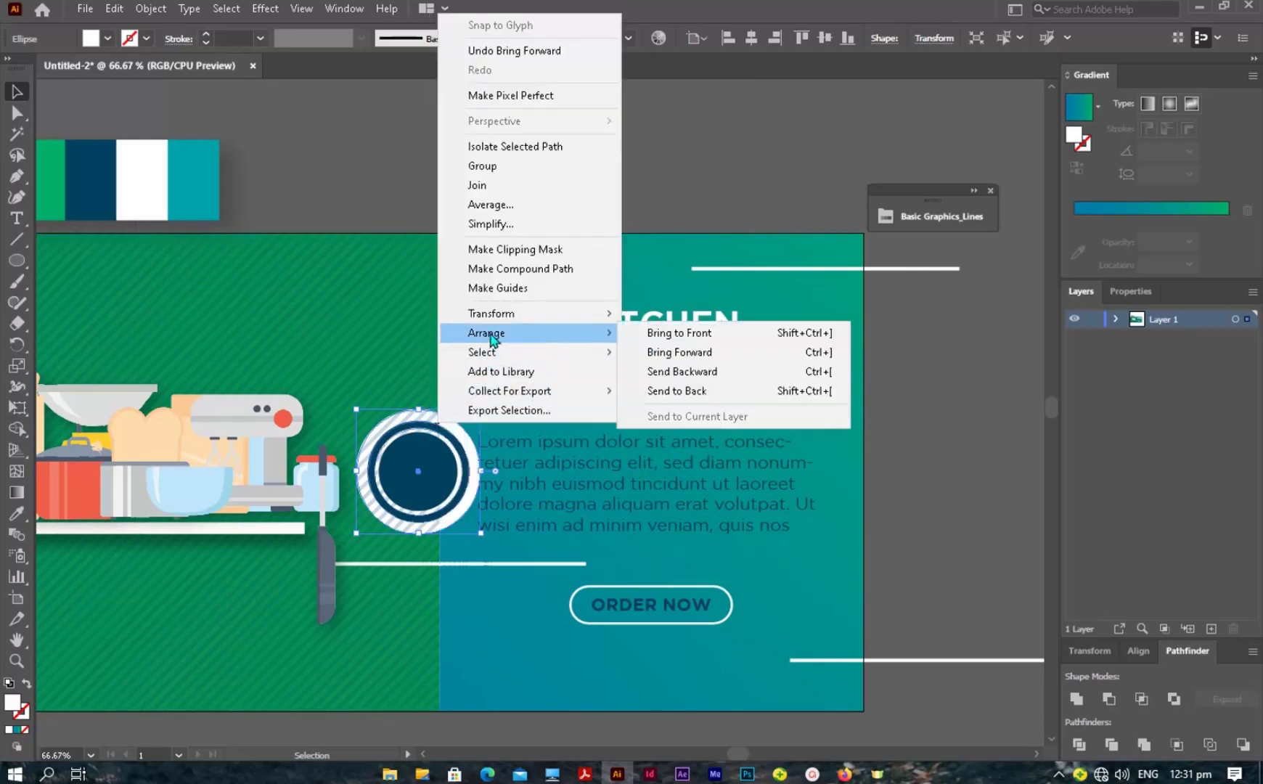
pyautogui.click(659, 354)
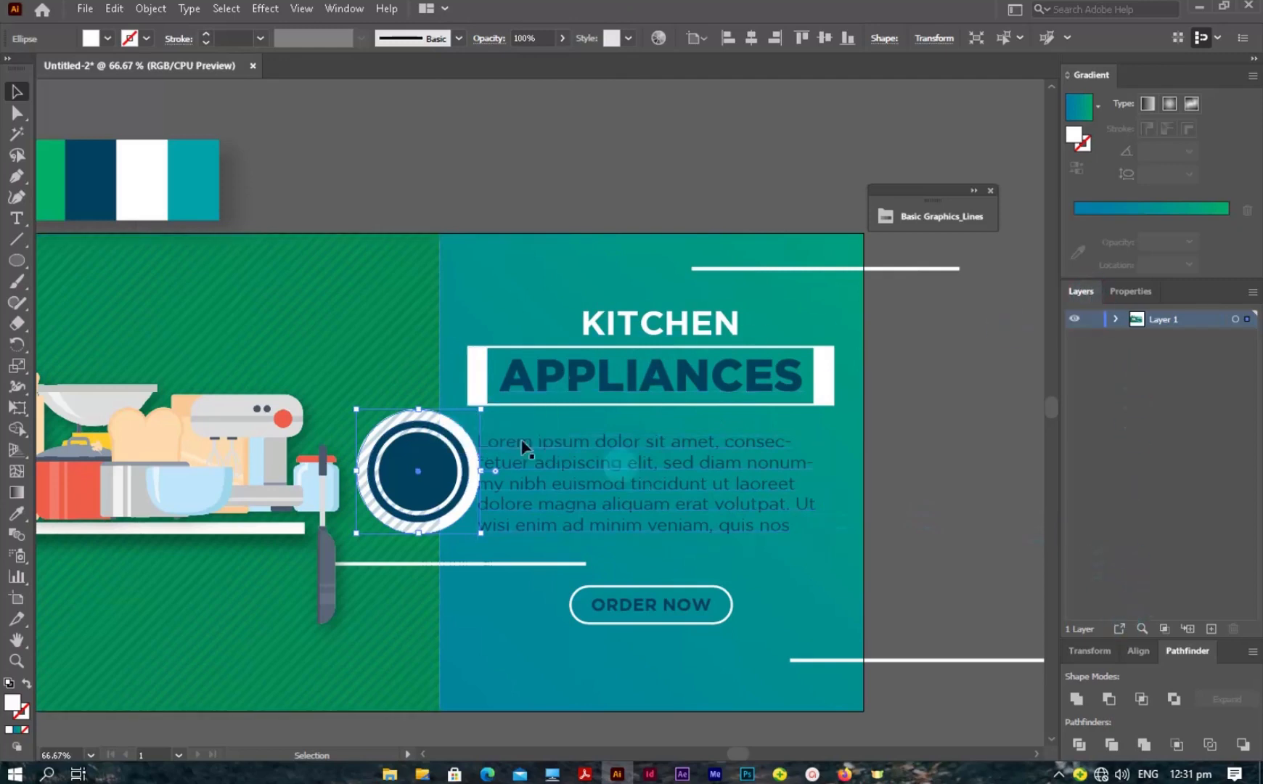
# - Shrink the white circle to about the size of the navy badge and offset it toward the upper left behind the badge
pyautogui.click(1051, 543)
pyautogui.moveTo(442, 408); pyautogui.dragTo(420, 585)
pyautogui.click(520, 608)
pyautogui.click(441, 351)
pyautogui.moveTo(458, 379)
pyautogui.mouseDown()
pyautogui.moveTo(475, 375)
pyautogui.moveTo(472, 386)
pyautogui.moveTo(455, 376)
pyautogui.mouseUp()
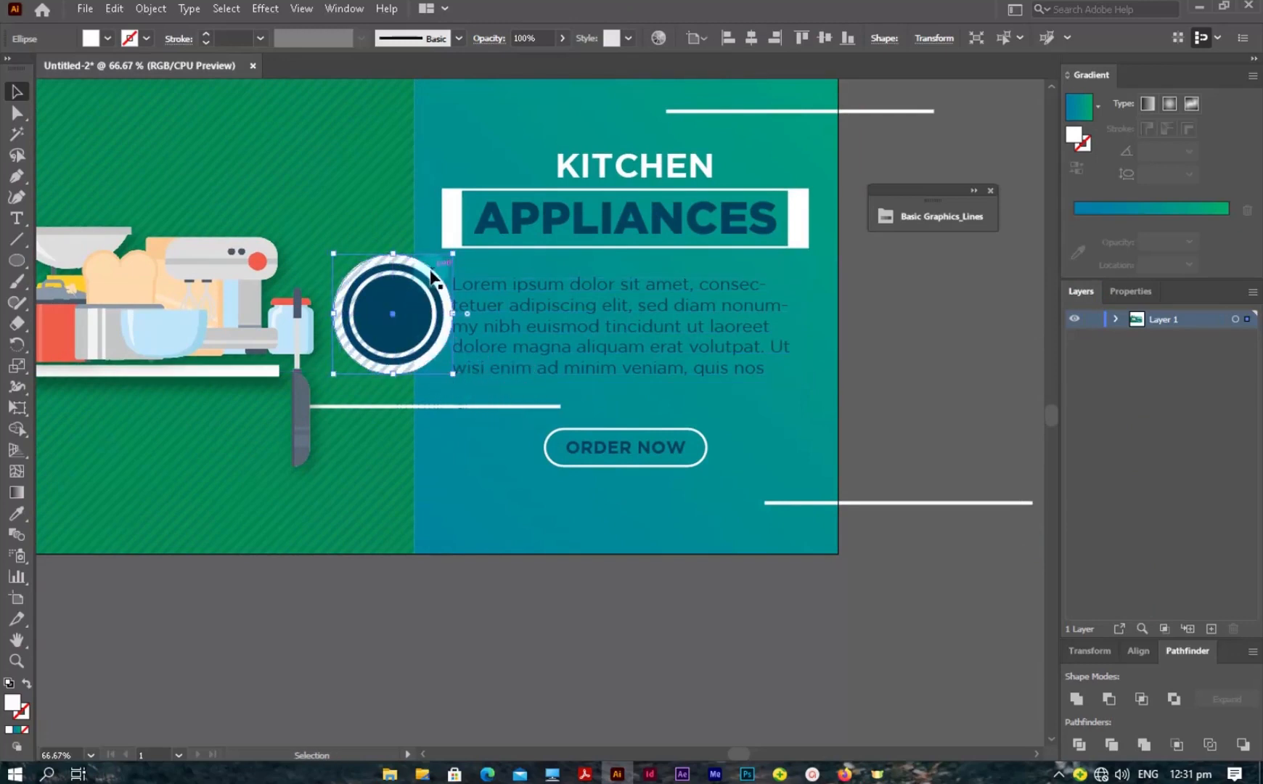
pyautogui.moveTo(431, 276); pyautogui.dragTo(405, 259)
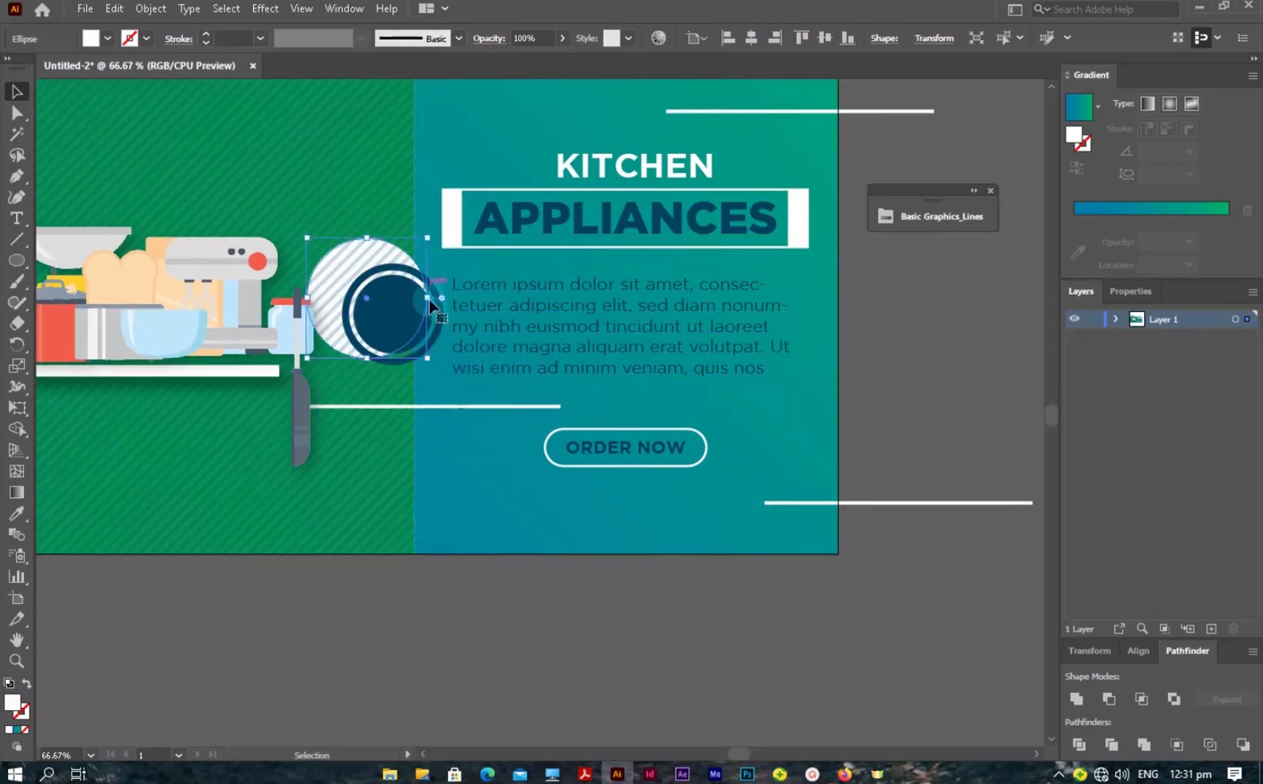
pyautogui.moveTo(306, 237); pyautogui.dragTo(330, 260)
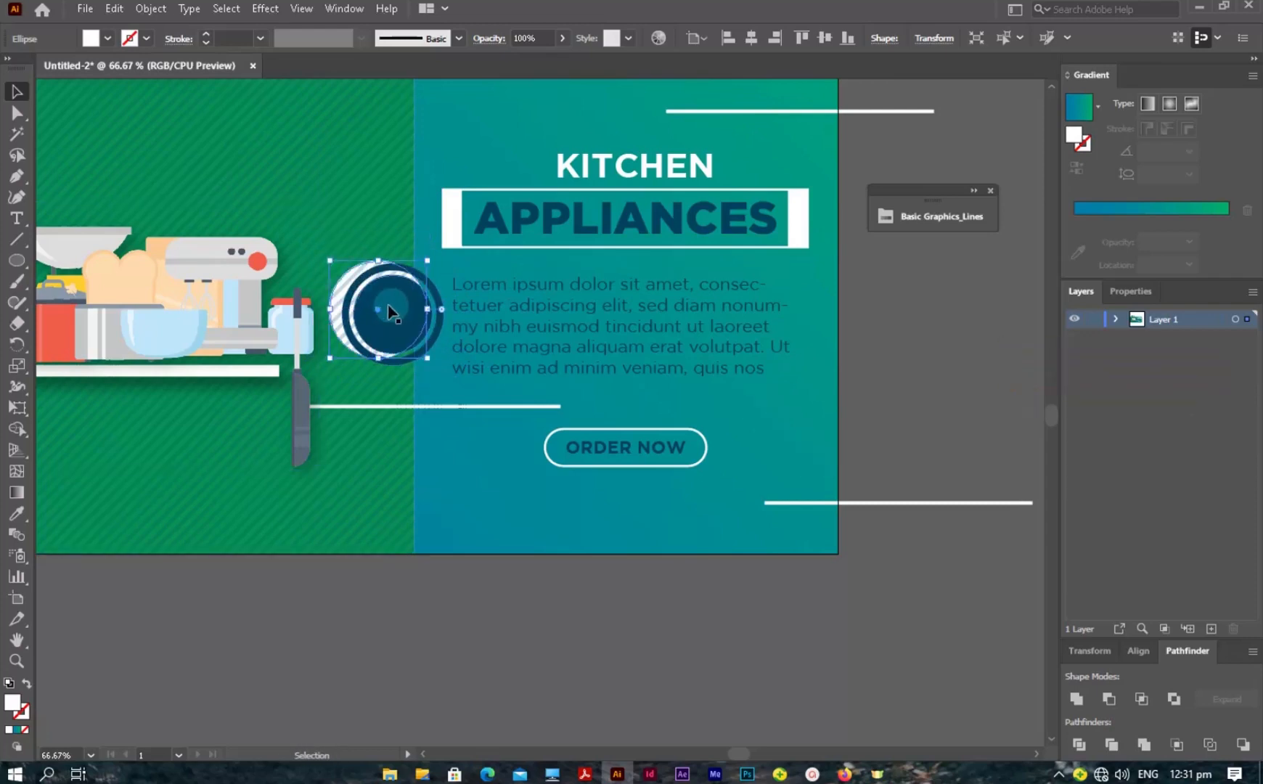
pyautogui.moveTo(390, 312); pyautogui.dragTo(372, 306)
pyautogui.click(869, 472)
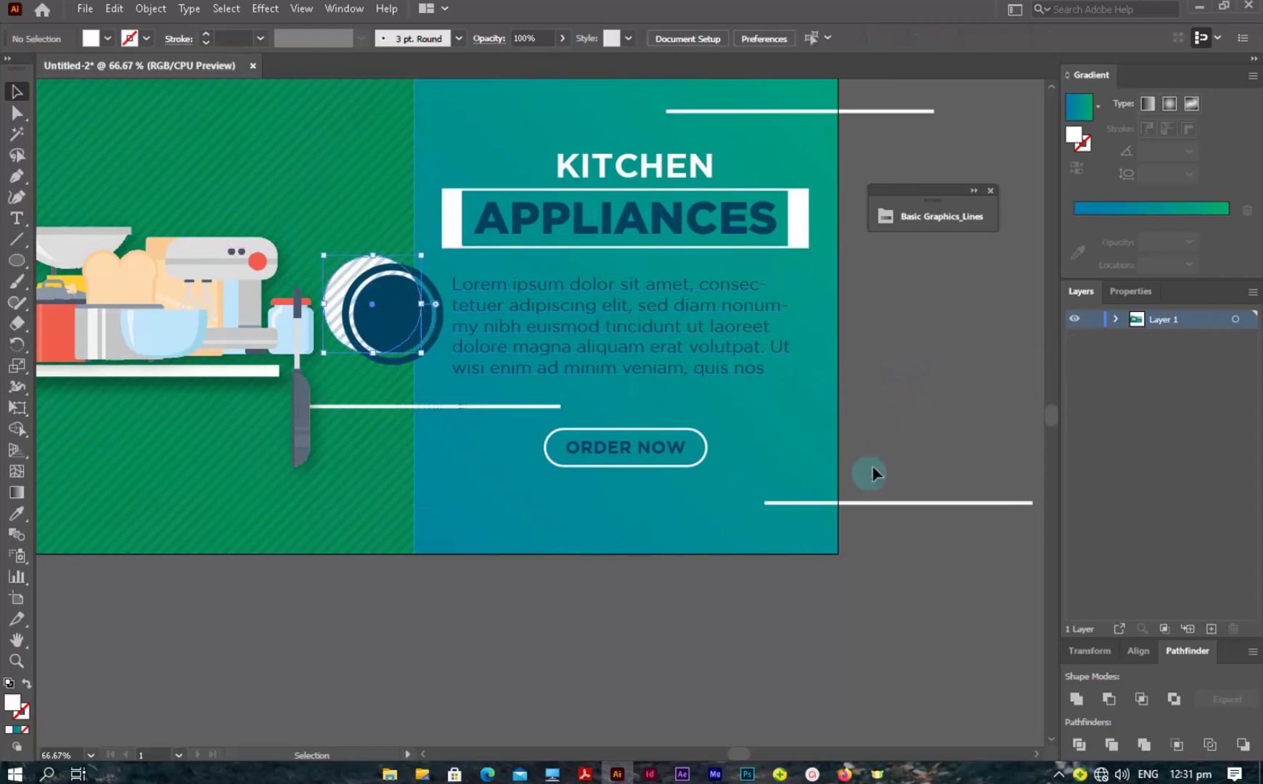
# - Move the white circle above the locked stripe pattern in the layer order, keeping it below the badge pieces
pyautogui.click(349, 283)
pyautogui.click(958, 341)
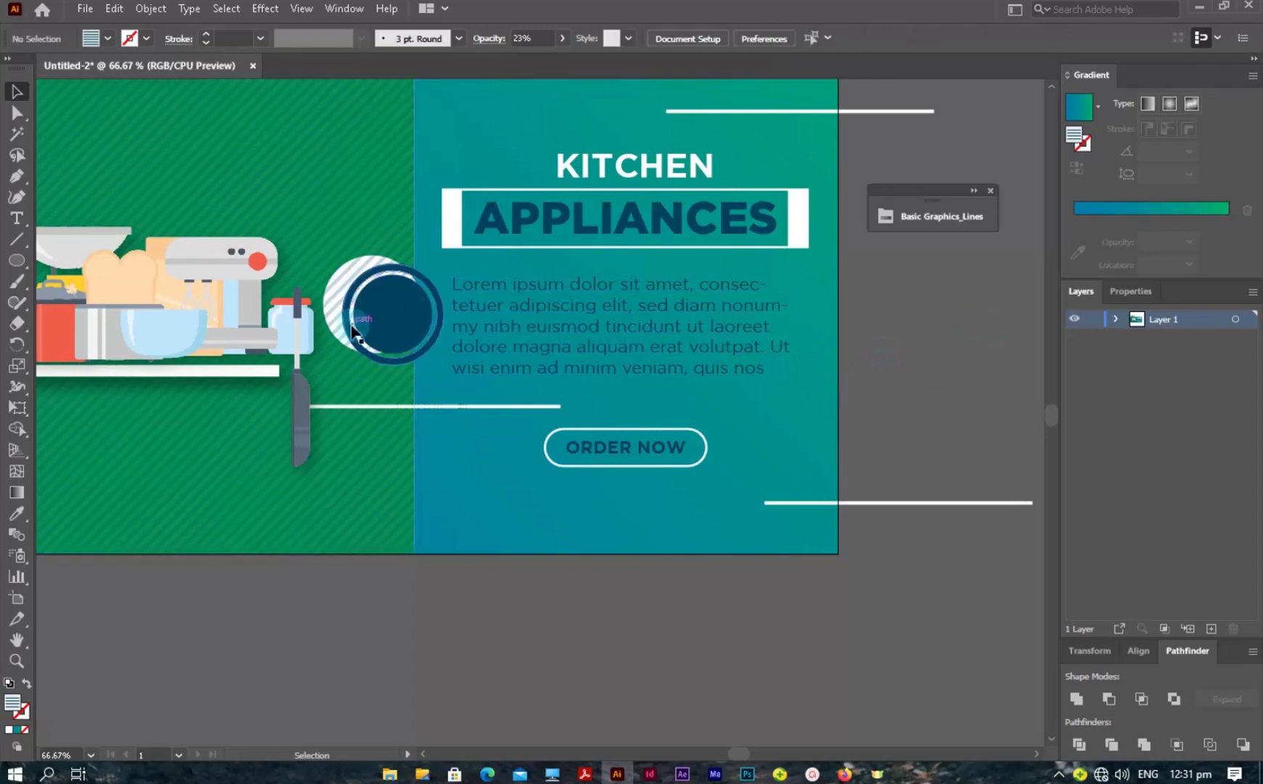
pyautogui.click(338, 277)
pyautogui.click(336, 291)
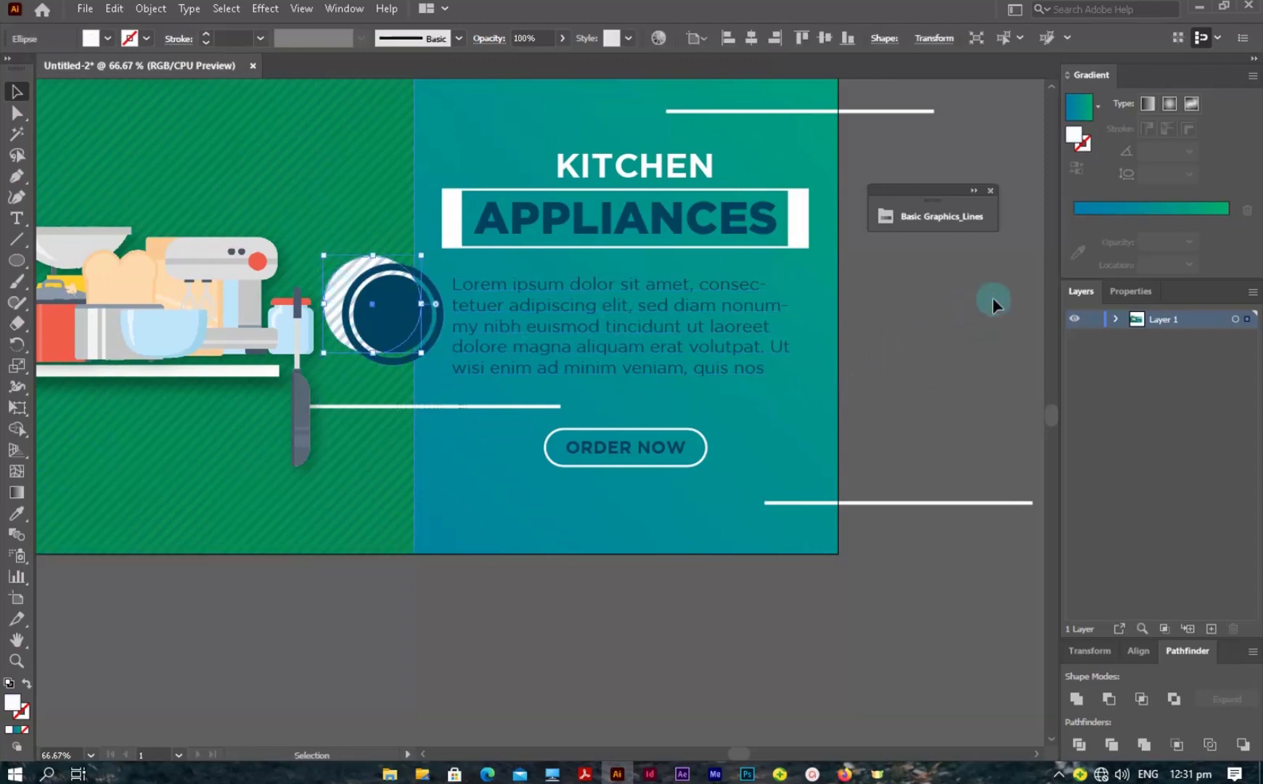
pyautogui.click(1117, 321)
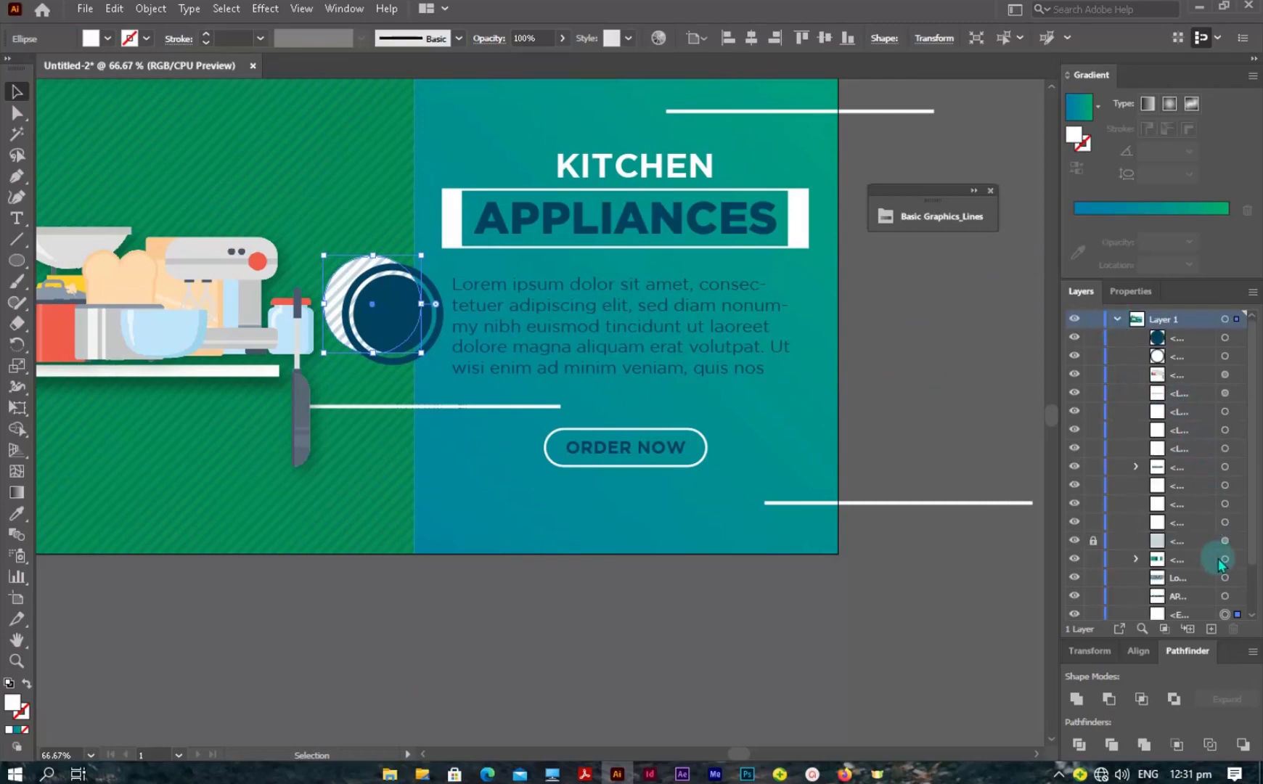
pyautogui.scroll(-3, 1252, 566)
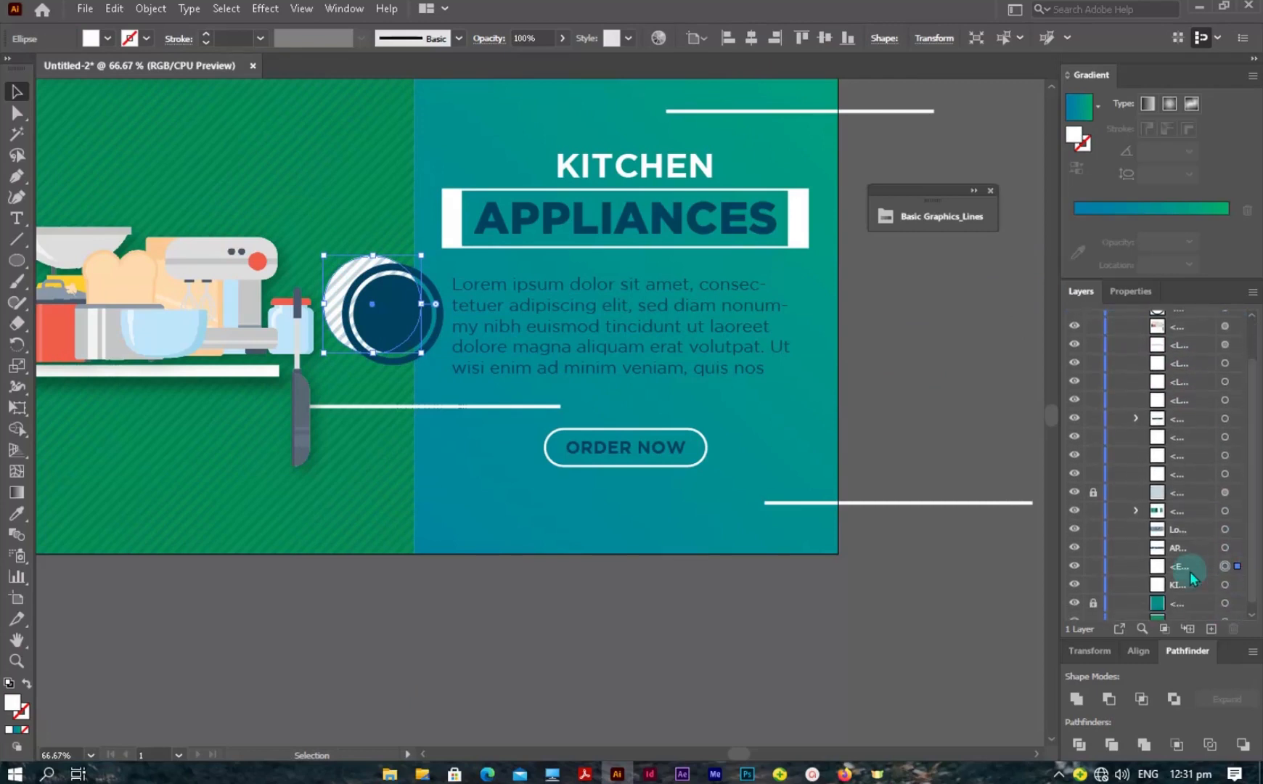
pyautogui.moveTo(1190, 570); pyautogui.dragTo(1188, 396)
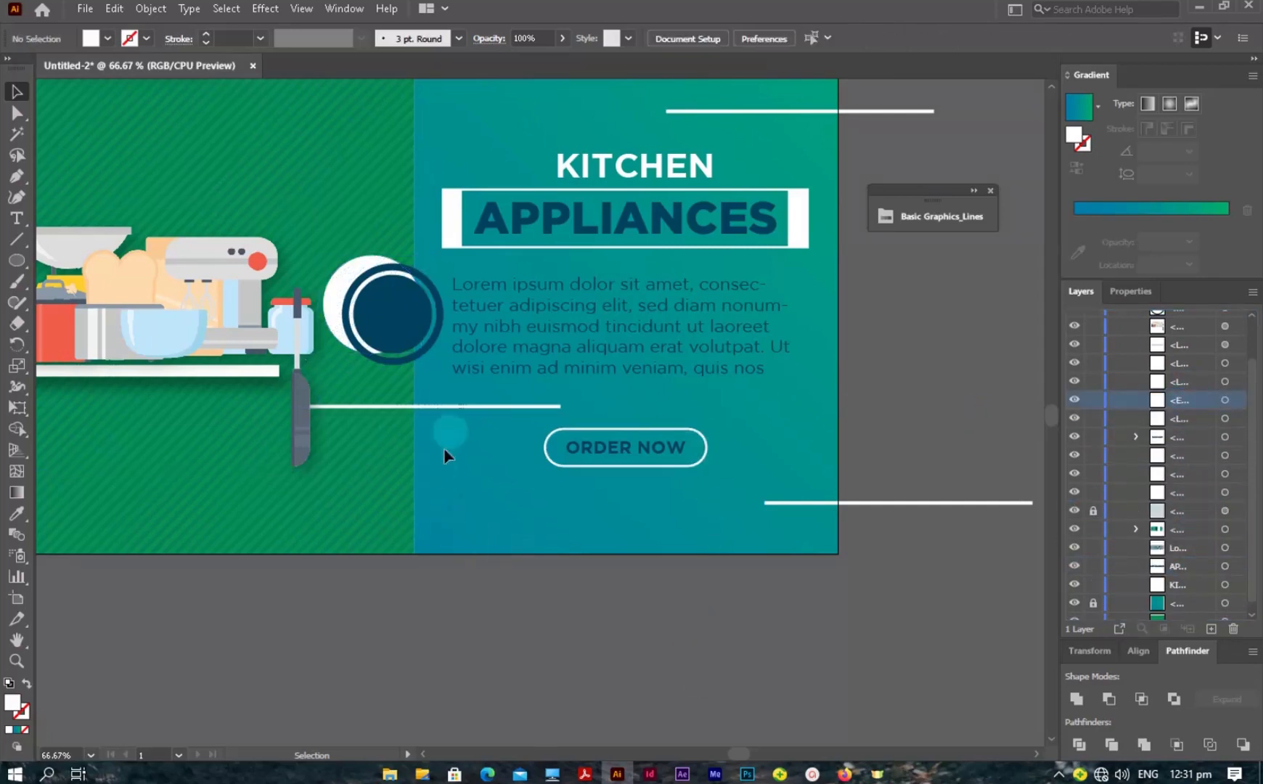
# - Add a line of text below the artboard and set its font to Gotham Bold Italic
pyautogui.click(15, 220)
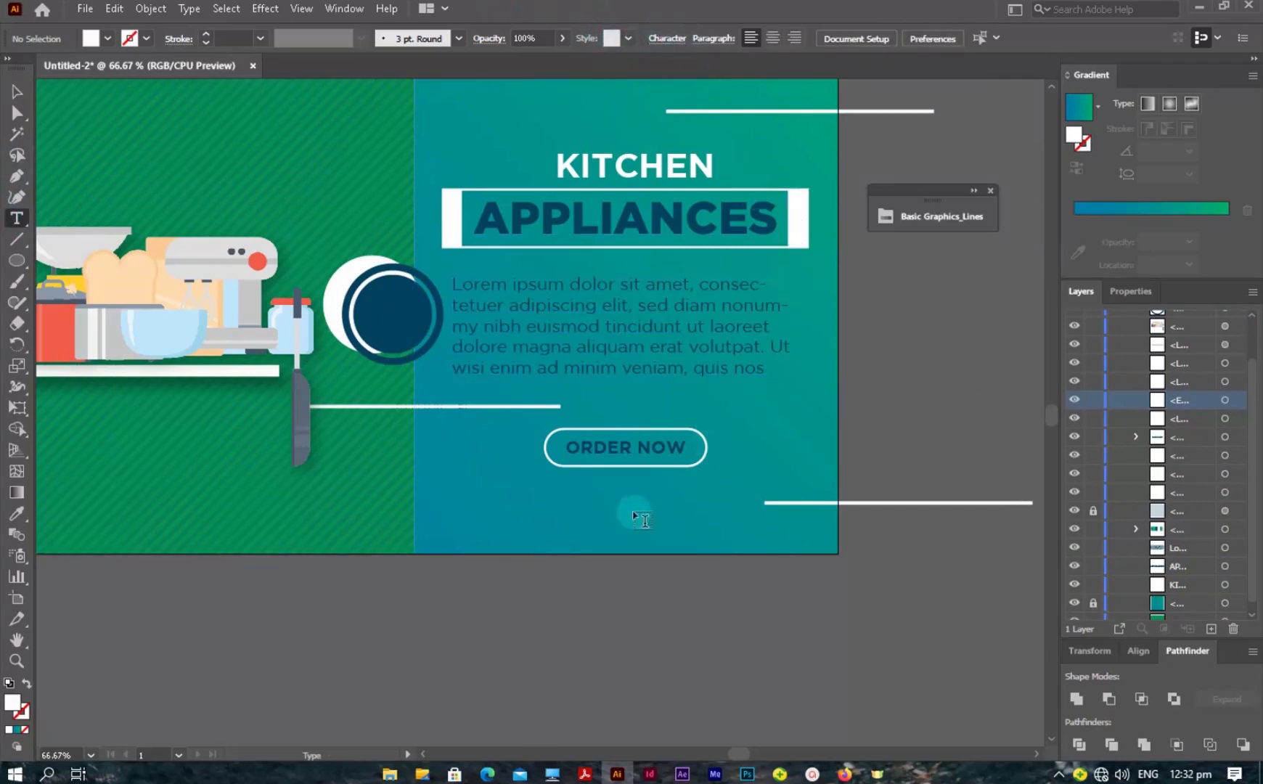
pyautogui.click(532, 624)
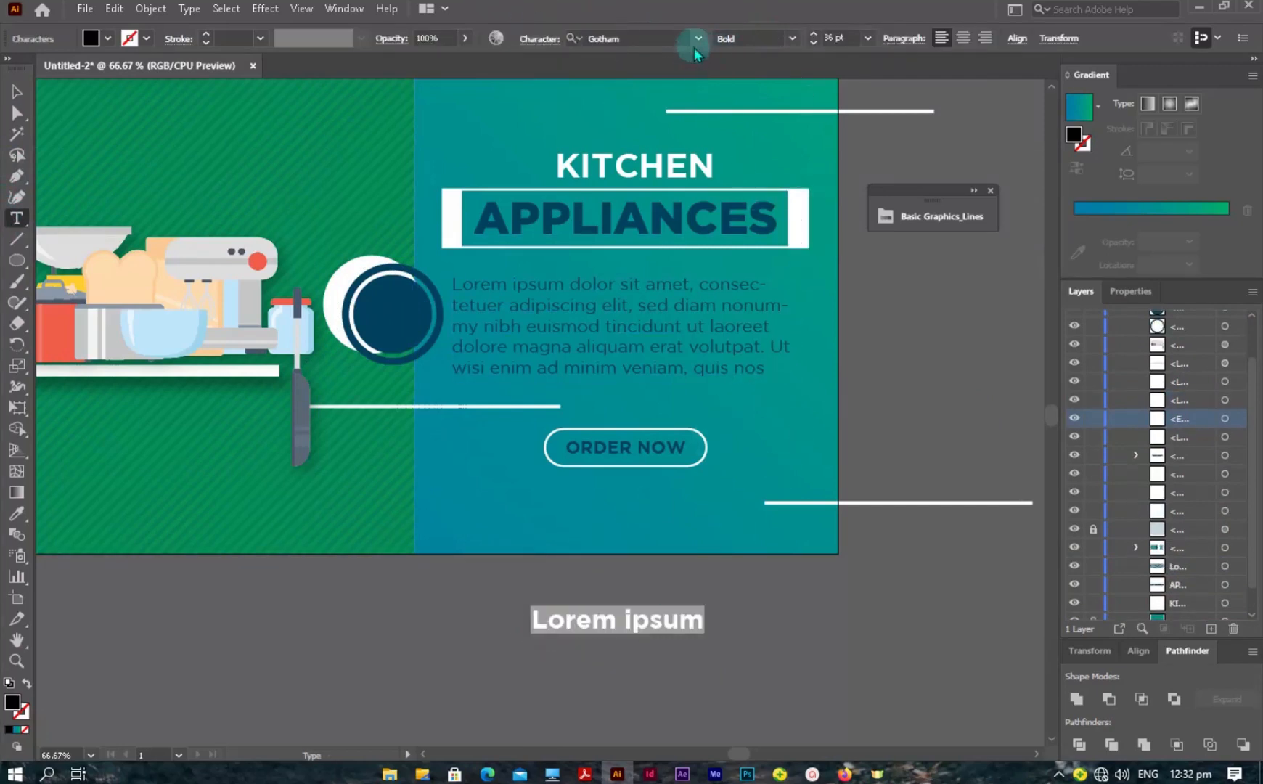
pyautogui.click(793, 38)
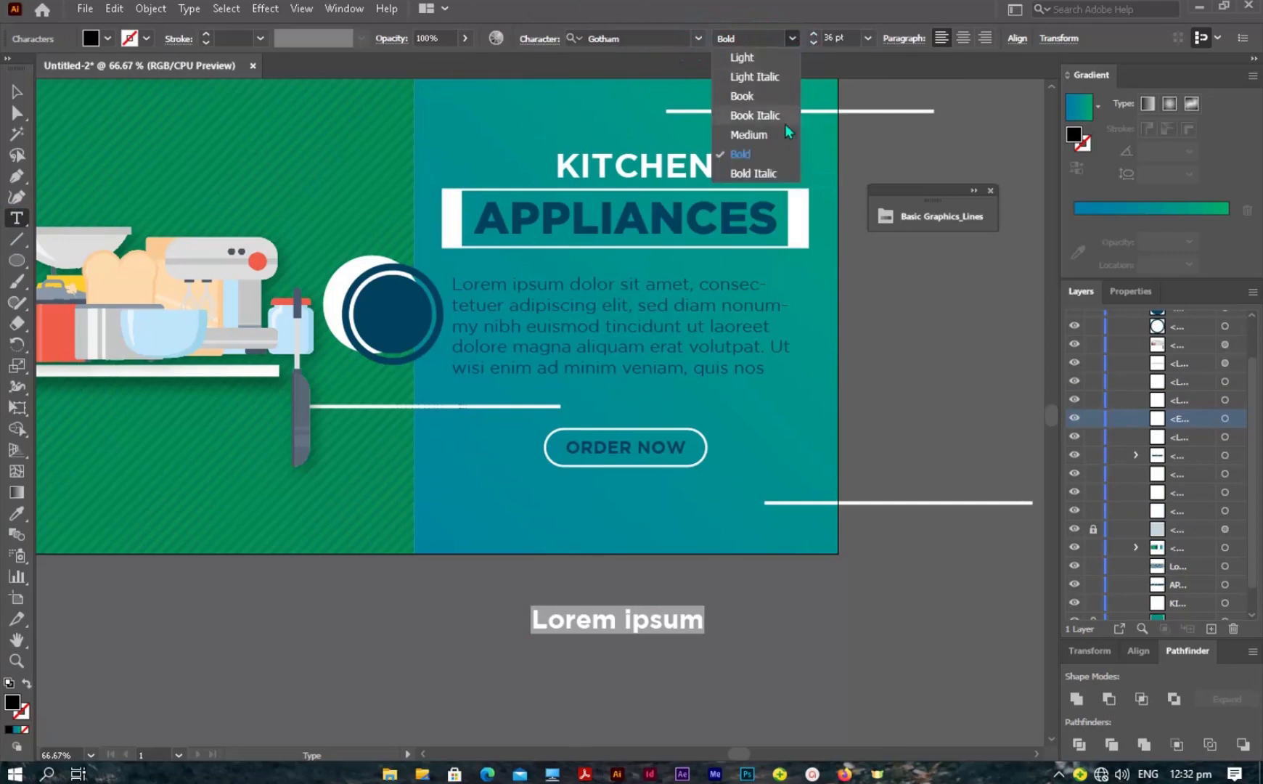
pyautogui.click(768, 181)
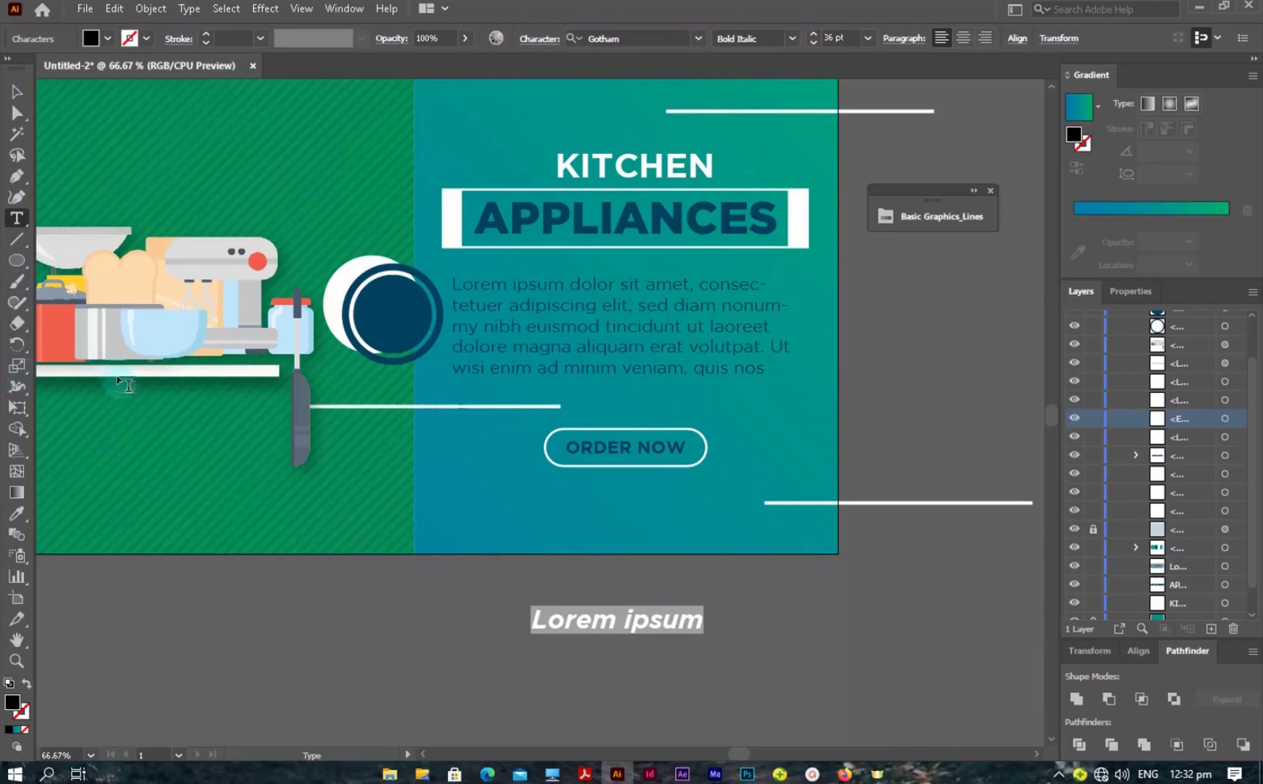
pyautogui.moveTo(124, 391); pyautogui.dragTo(437, 592)
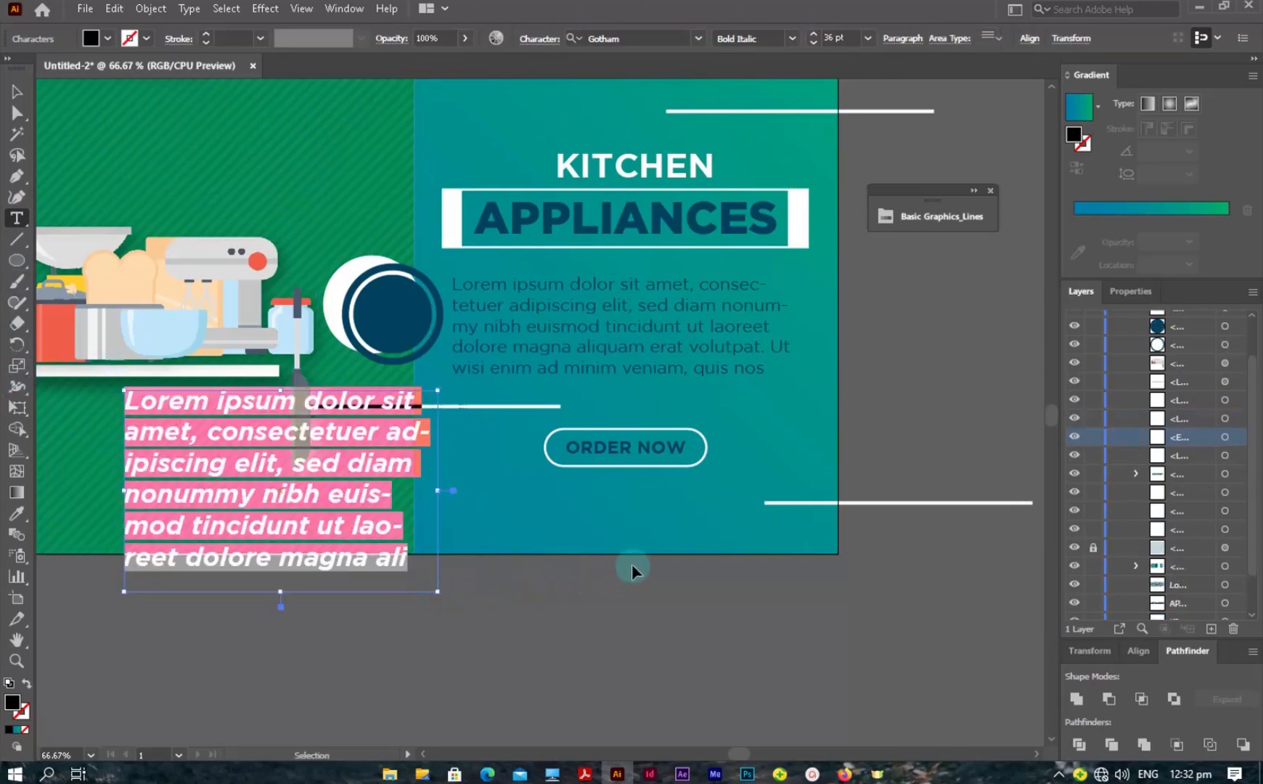
pyautogui.hotkey('ctrl', 'z')
pyautogui.hotkey('ctrl', 'z')
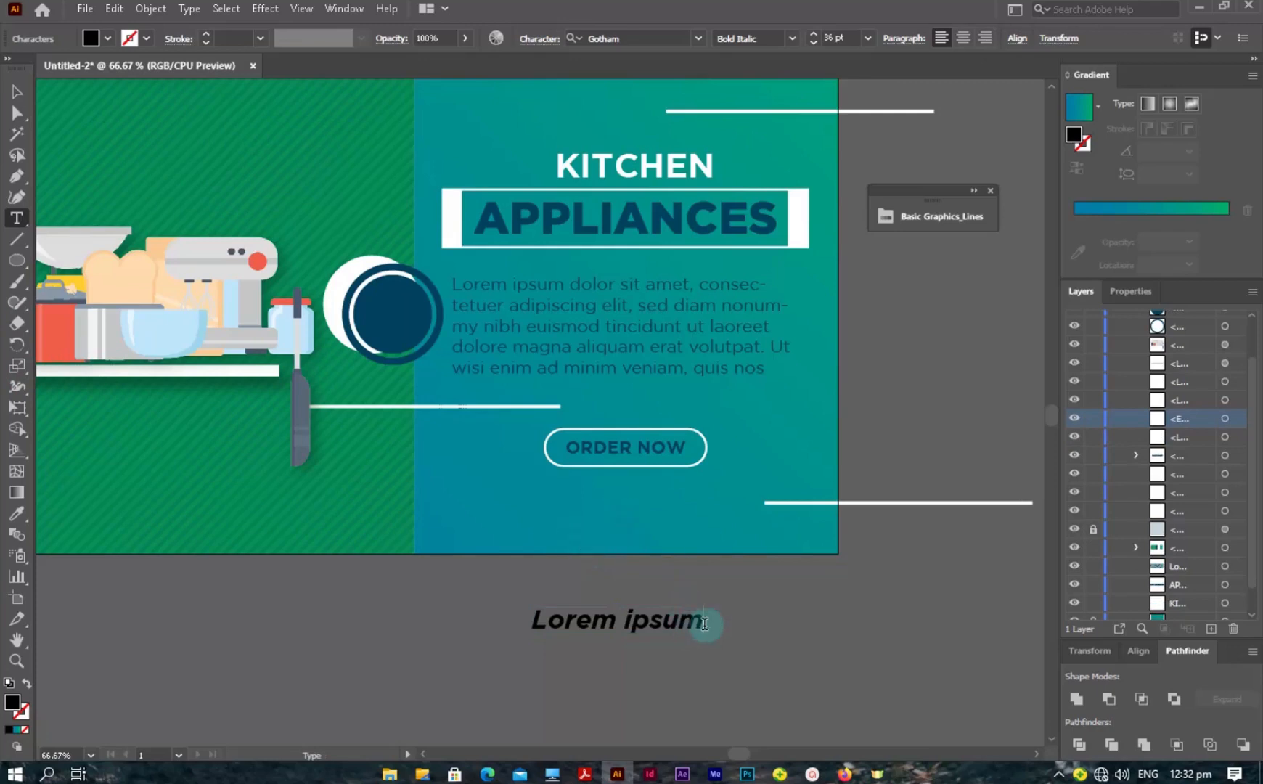
# - Replace the placeholder text below the artboard with "50% OFF" on two lines
pyautogui.moveTo(702, 627); pyautogui.dragTo(494, 621)
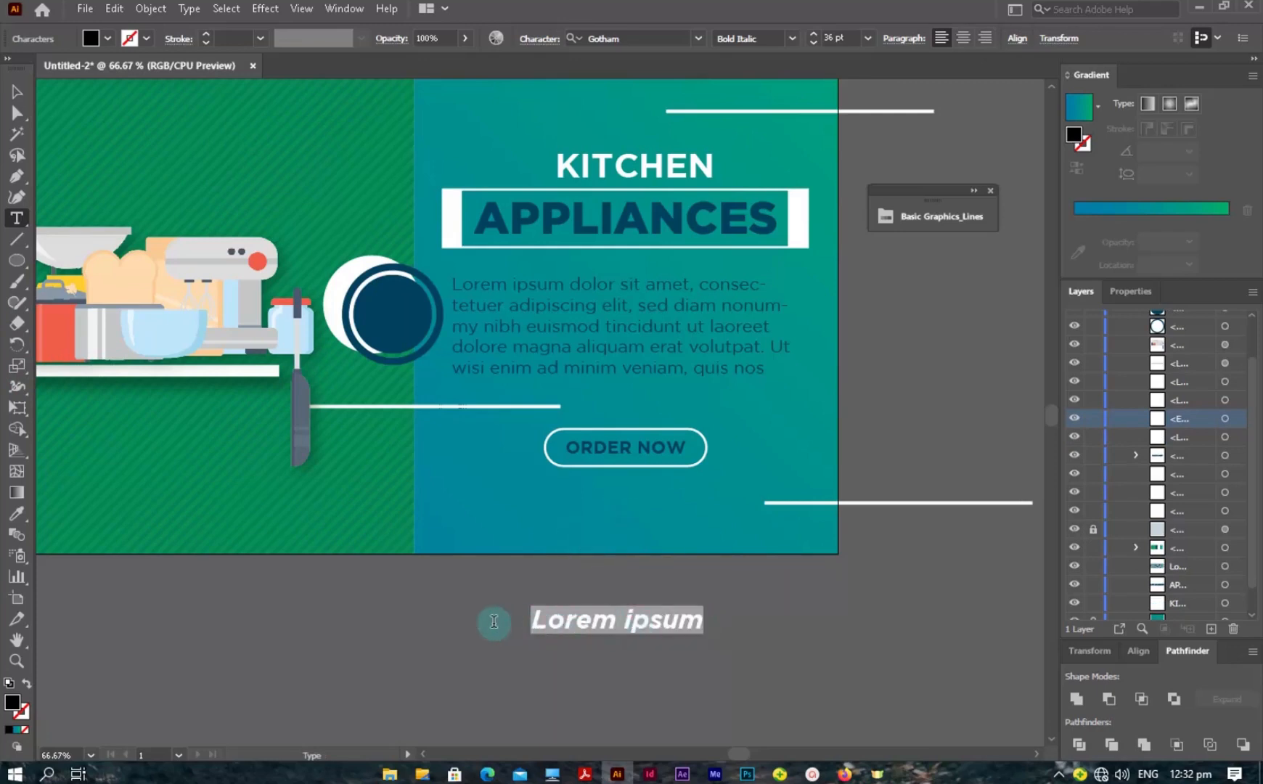
pyautogui.write('%)')
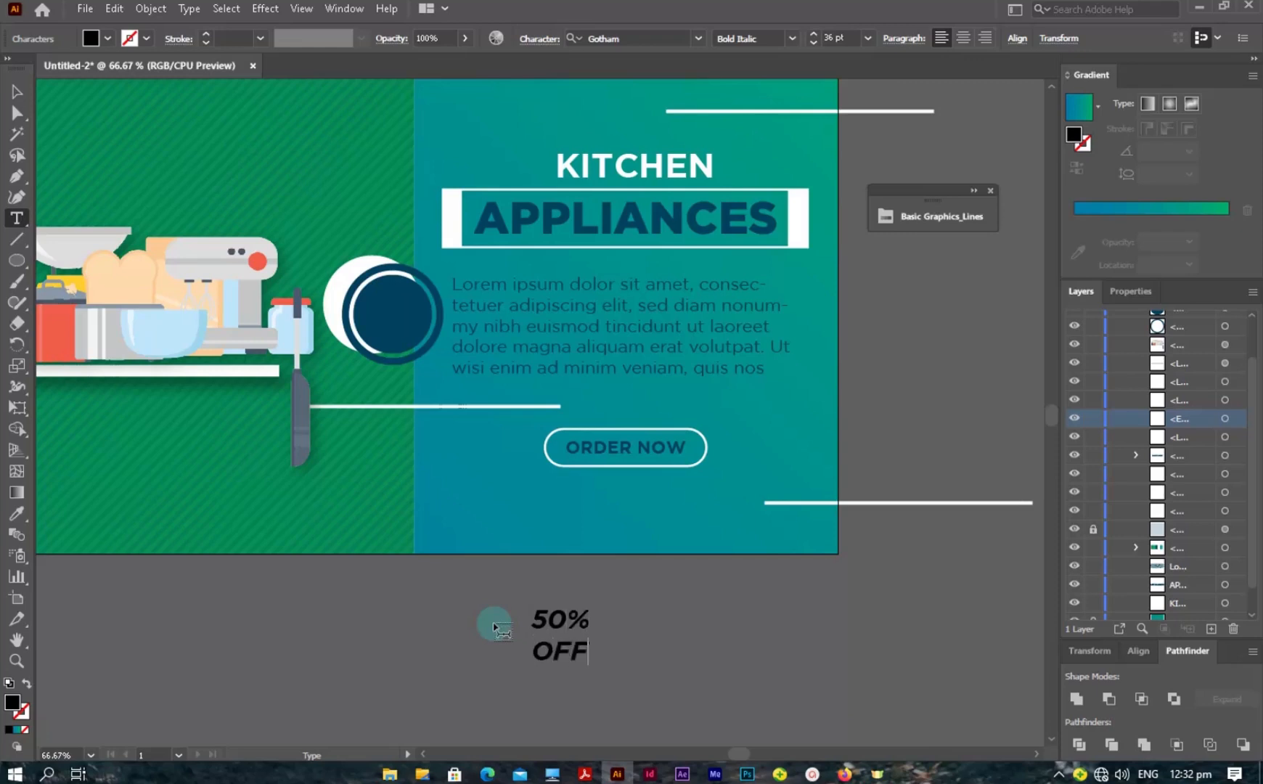
pyautogui.click(14, 93)
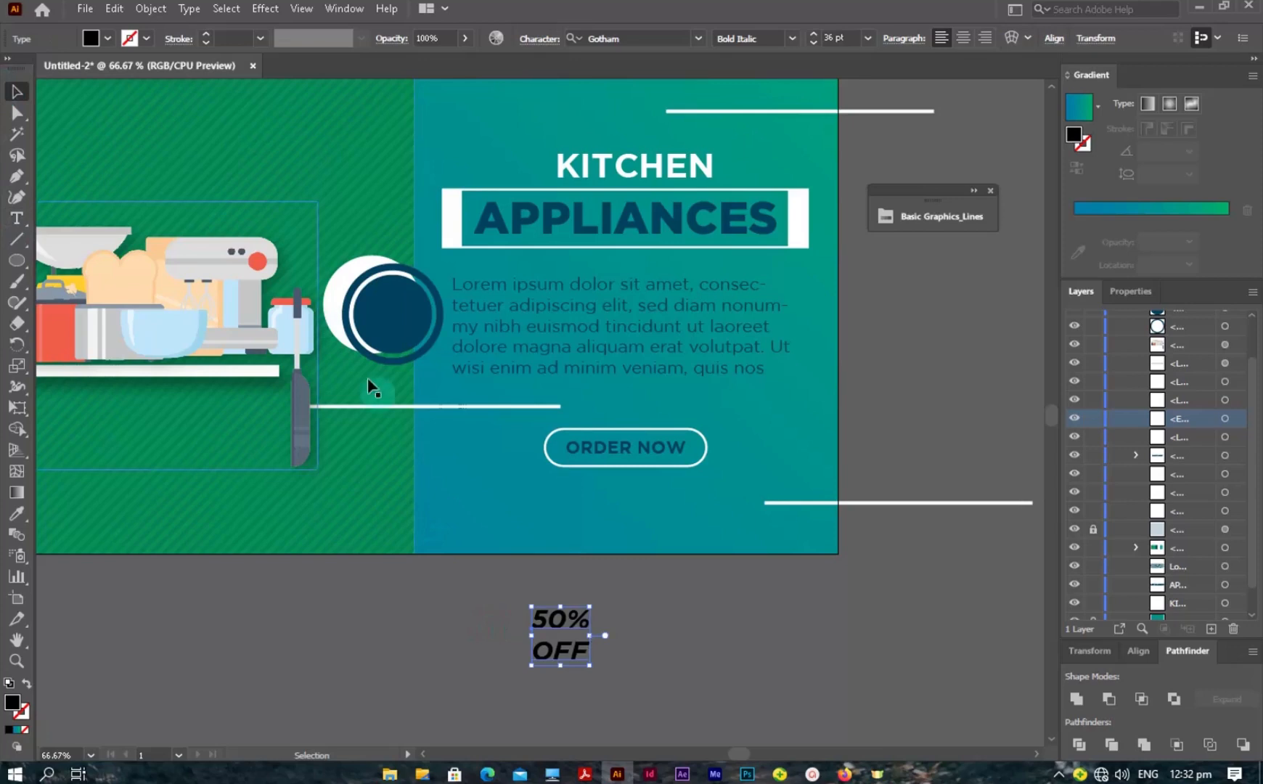
# - Color the 50% OFF text with the dark green sampled from the first palette swatch
pyautogui.keyDown('ctrl'); pyautogui.keyDown('alt'); pyautogui.click(581, 578); pyautogui.keyUp('alt'); pyautogui.keyUp('ctrl')
pyautogui.keyDown('ctrl'); pyautogui.keyDown('alt'); pyautogui.click(581, 577); pyautogui.keyUp('alt'); pyautogui.keyUp('ctrl')
pyautogui.moveTo(562, 409); pyautogui.dragTo(655, 633)
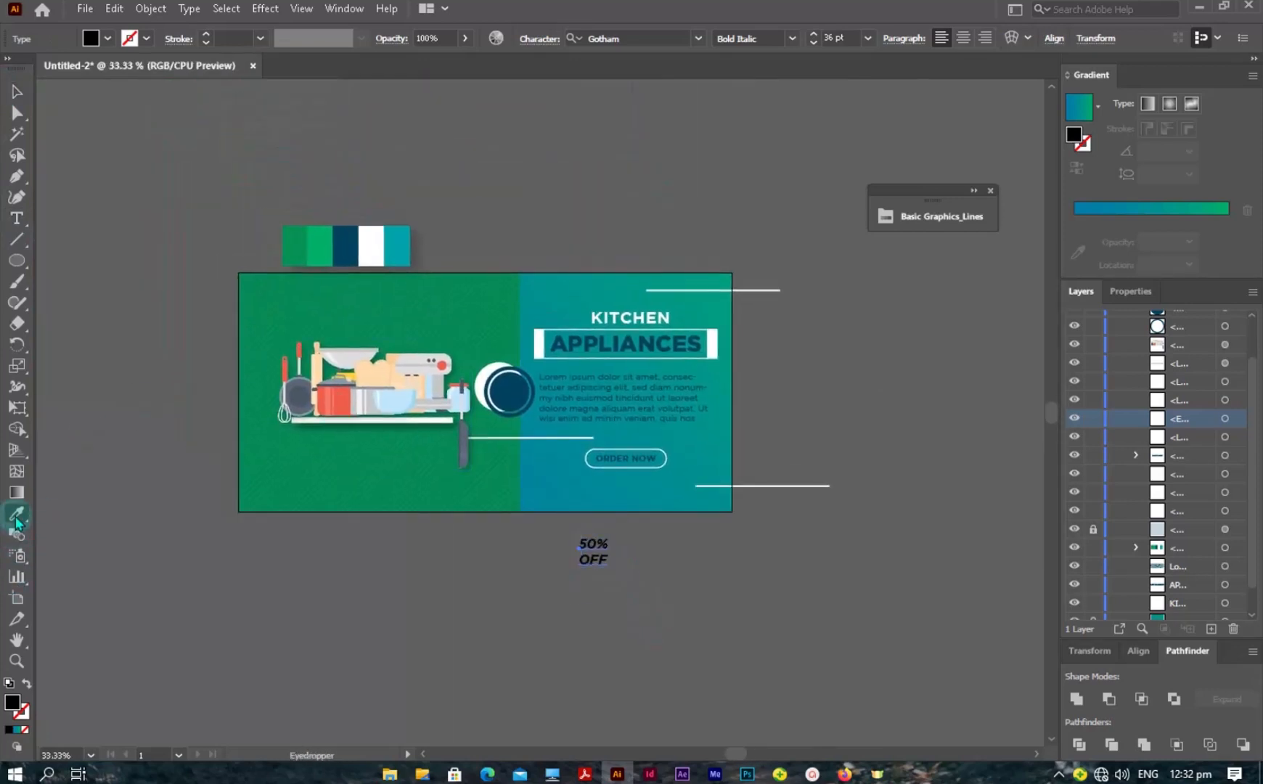
pyautogui.click(309, 240)
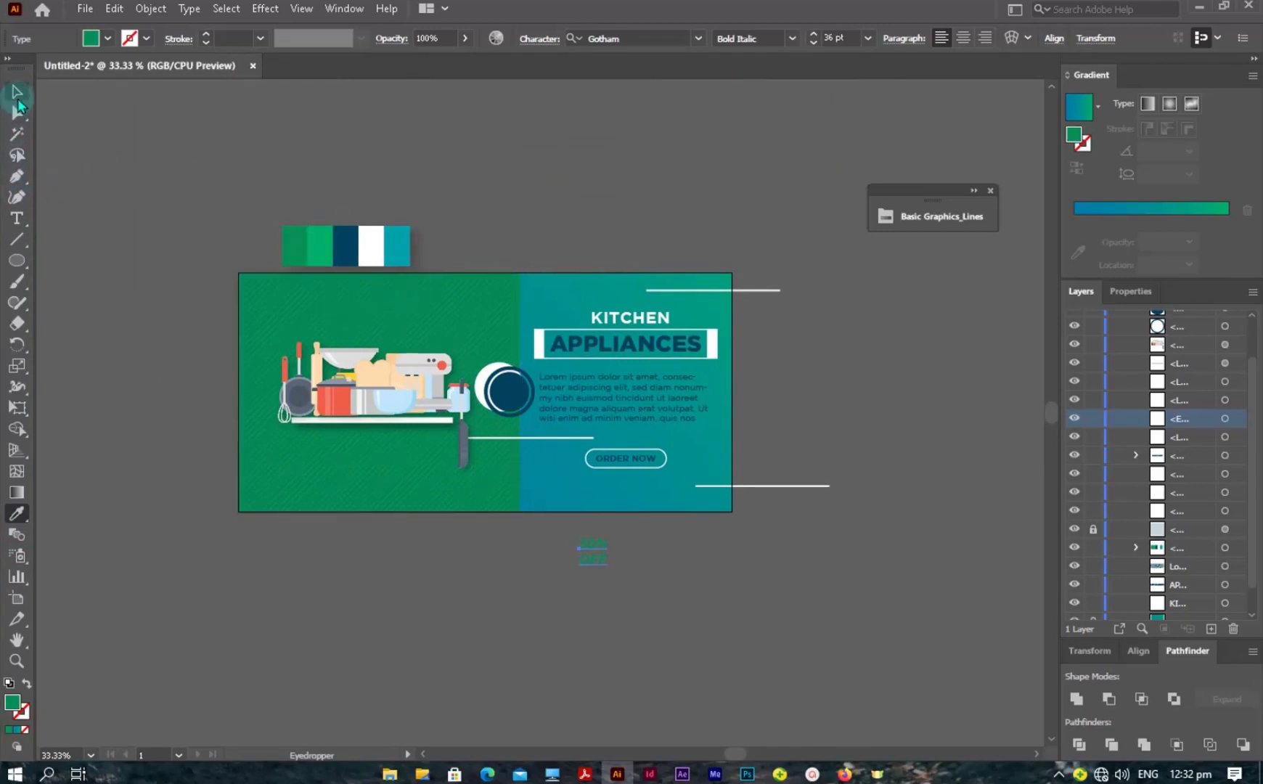
# - Scale the 50% OFF text down to about 29.57 pt and center it inside the navy badge
pyautogui.click(18, 98)
pyautogui.click(625, 562)
pyautogui.keyDown('ctrl'); pyautogui.click(632, 557); pyautogui.keyUp('ctrl')
pyautogui.keyDown('ctrl'); pyautogui.click(570, 483); pyautogui.keyUp('ctrl')
pyautogui.moveTo(579, 501); pyautogui.dragTo(668, 614)
pyautogui.keyDown('ctrl'); pyautogui.click(556, 396); pyautogui.keyUp('ctrl')
pyautogui.moveTo(555, 396); pyautogui.dragTo(721, 608)
pyautogui.moveTo(638, 614); pyautogui.dragTo(416, 209)
pyautogui.moveTo(398, 156); pyautogui.dragTo(397, 151)
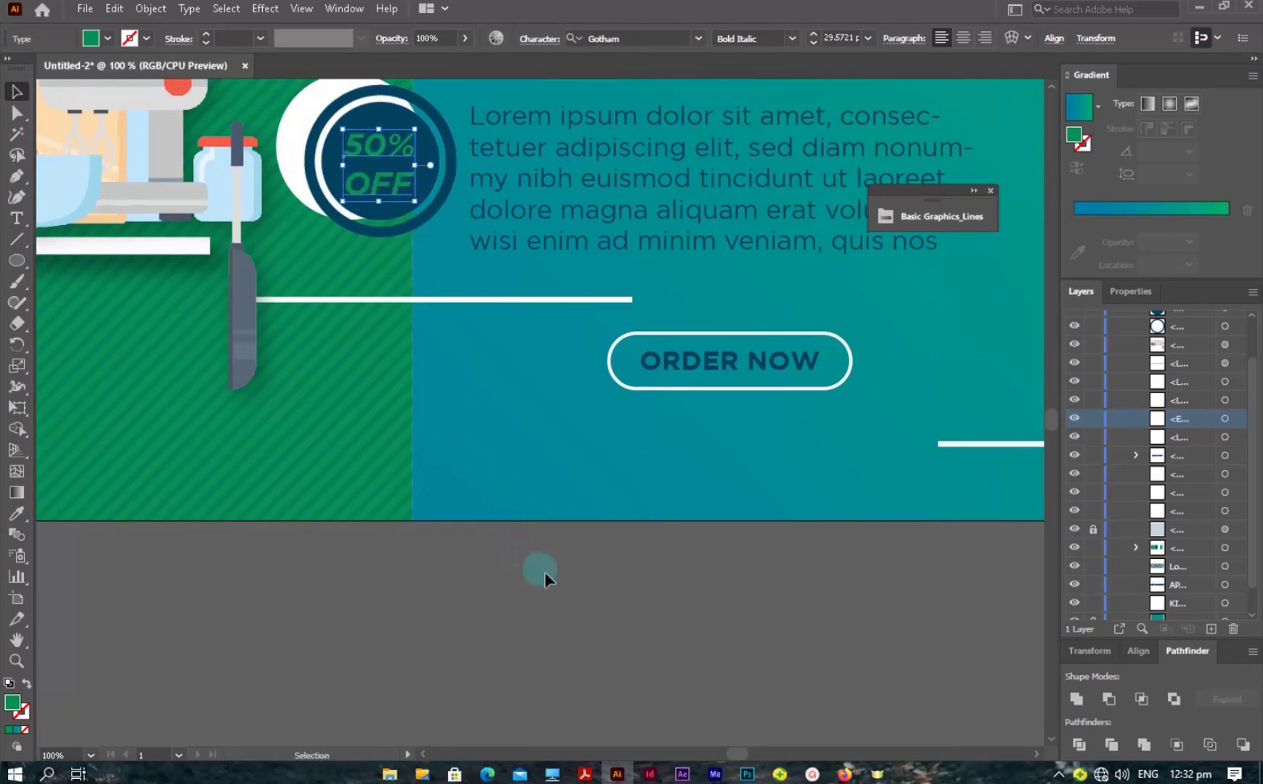
pyautogui.click(544, 571)
# - Draw a short horizontal line above the badge, ending at the section boundary, and give it a white 5 pt stroke
pyautogui.keyDown('ctrl'); pyautogui.keyDown('alt'); pyautogui.click(531, 413); pyautogui.keyUp('alt'); pyautogui.keyUp('ctrl')
pyautogui.keyDown('ctrl'); pyautogui.keyDown('alt'); pyautogui.click(529, 412); pyautogui.keyUp('alt'); pyautogui.keyUp('ctrl')
pyautogui.keyDown('ctrl'); pyautogui.keyDown('alt'); pyautogui.click(523, 409); pyautogui.keyUp('alt'); pyautogui.keyUp('ctrl')
pyautogui.moveTo(572, 398); pyautogui.dragTo(614, 390)
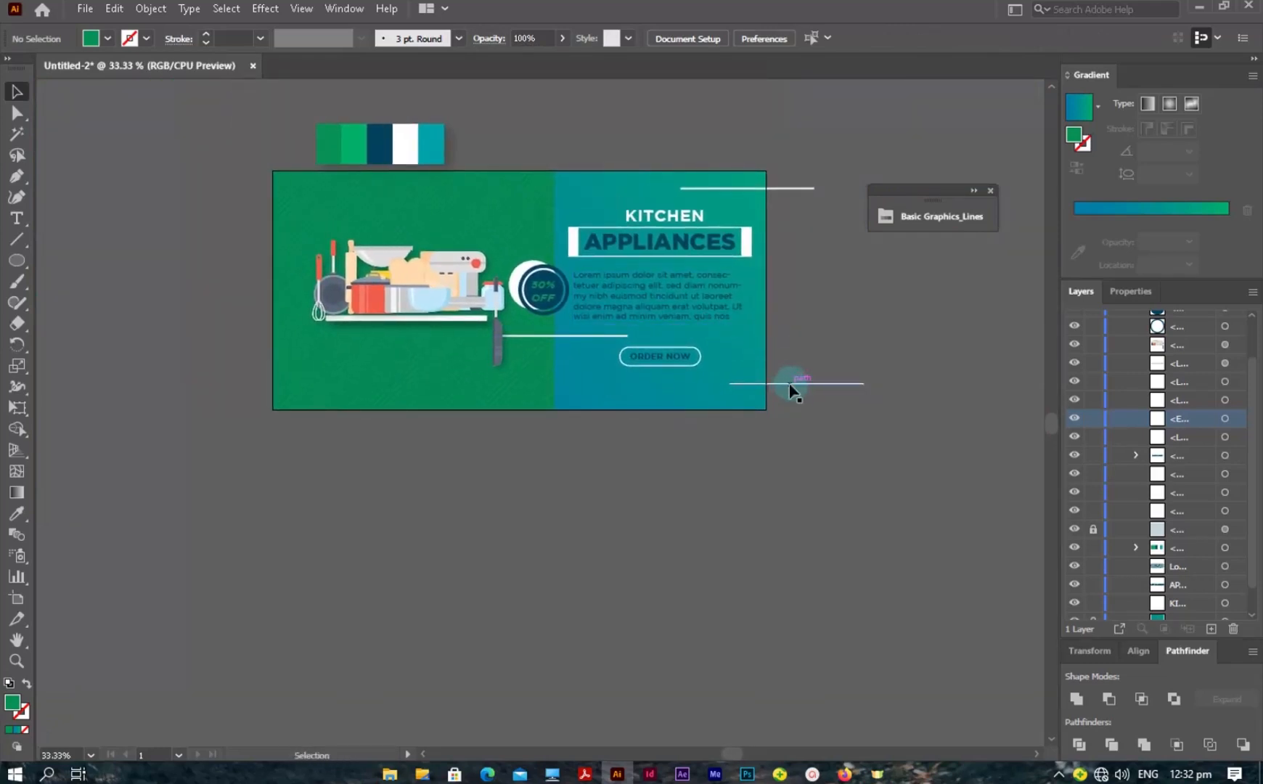
pyautogui.click(17, 239)
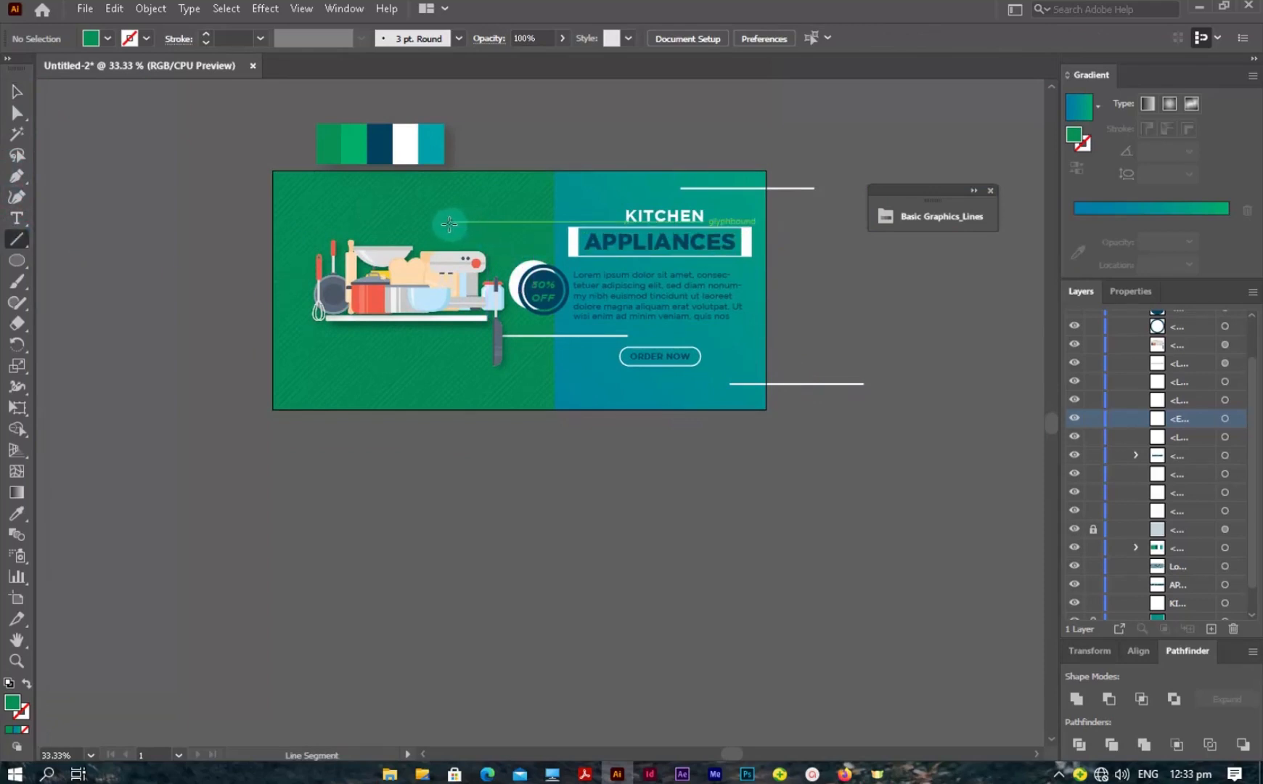
pyautogui.moveTo(449, 228); pyautogui.dragTo(539, 232)
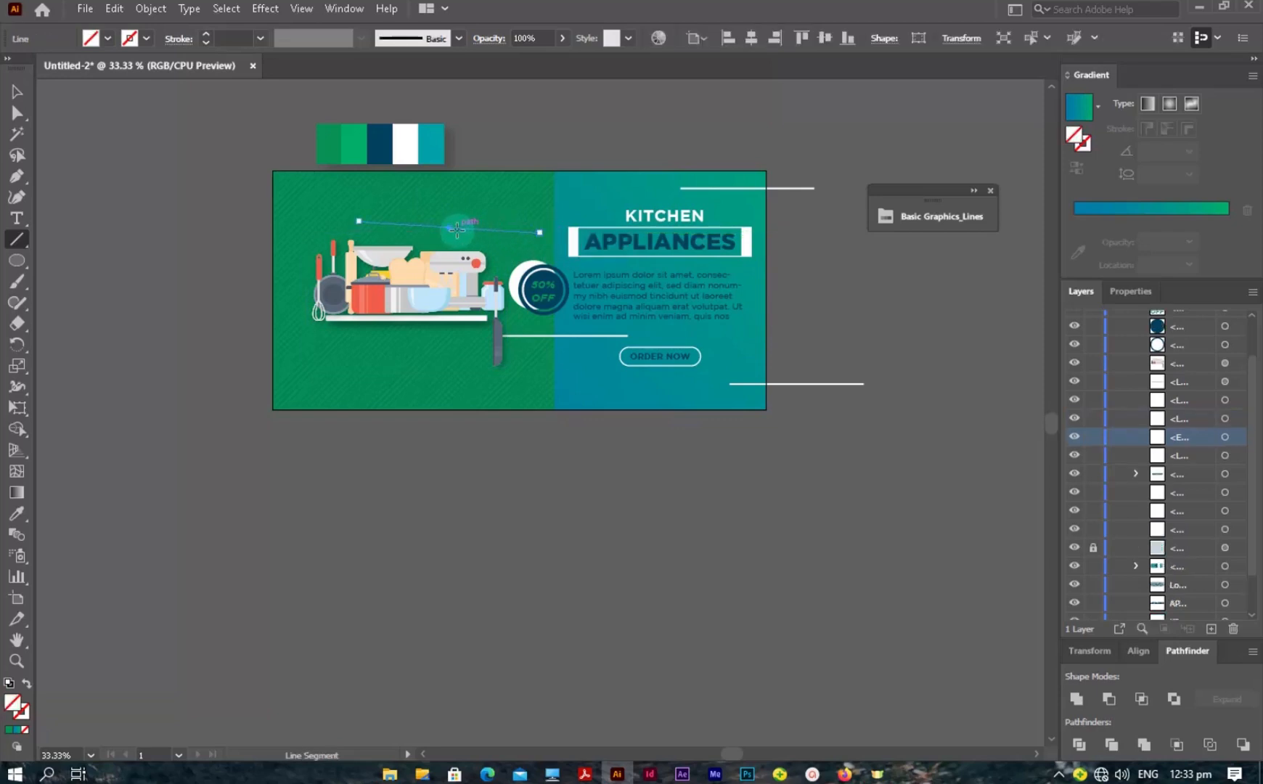
pyautogui.hotkey('ctrl', 'z')
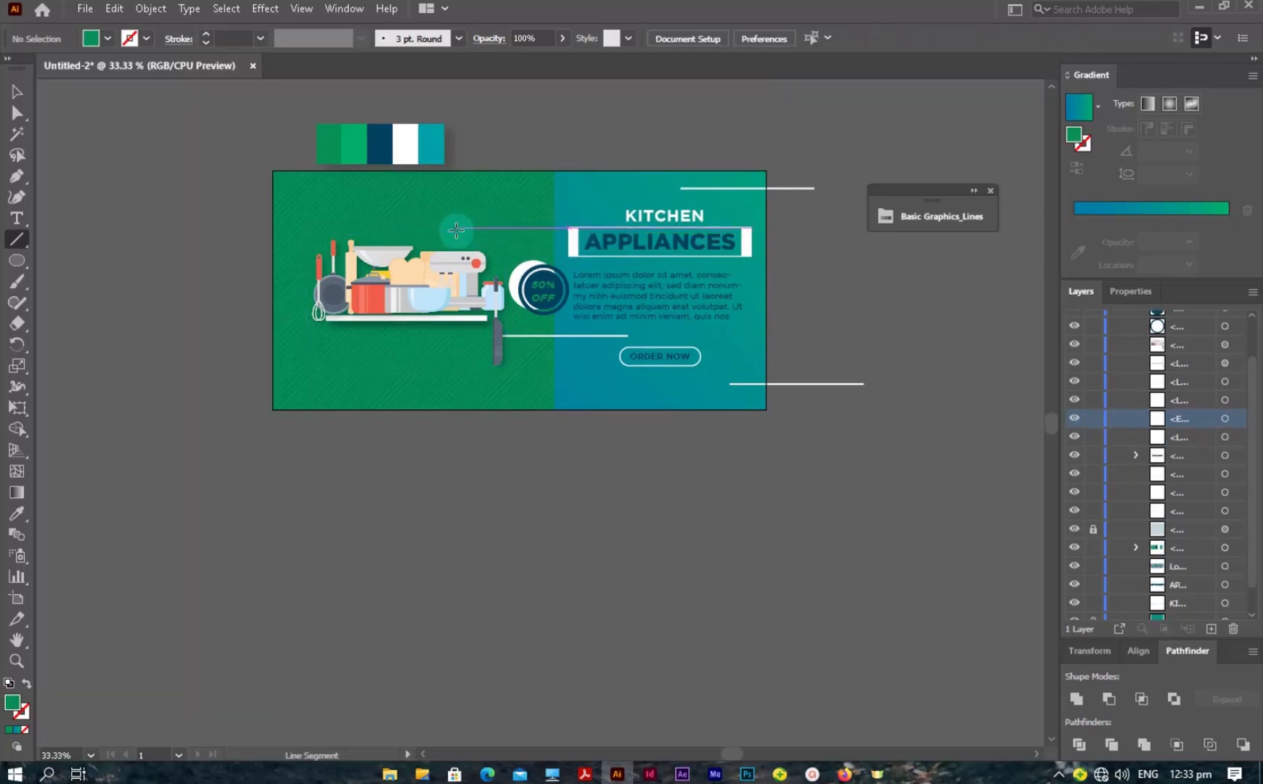
pyautogui.moveTo(456, 230); pyautogui.dragTo(555, 231)
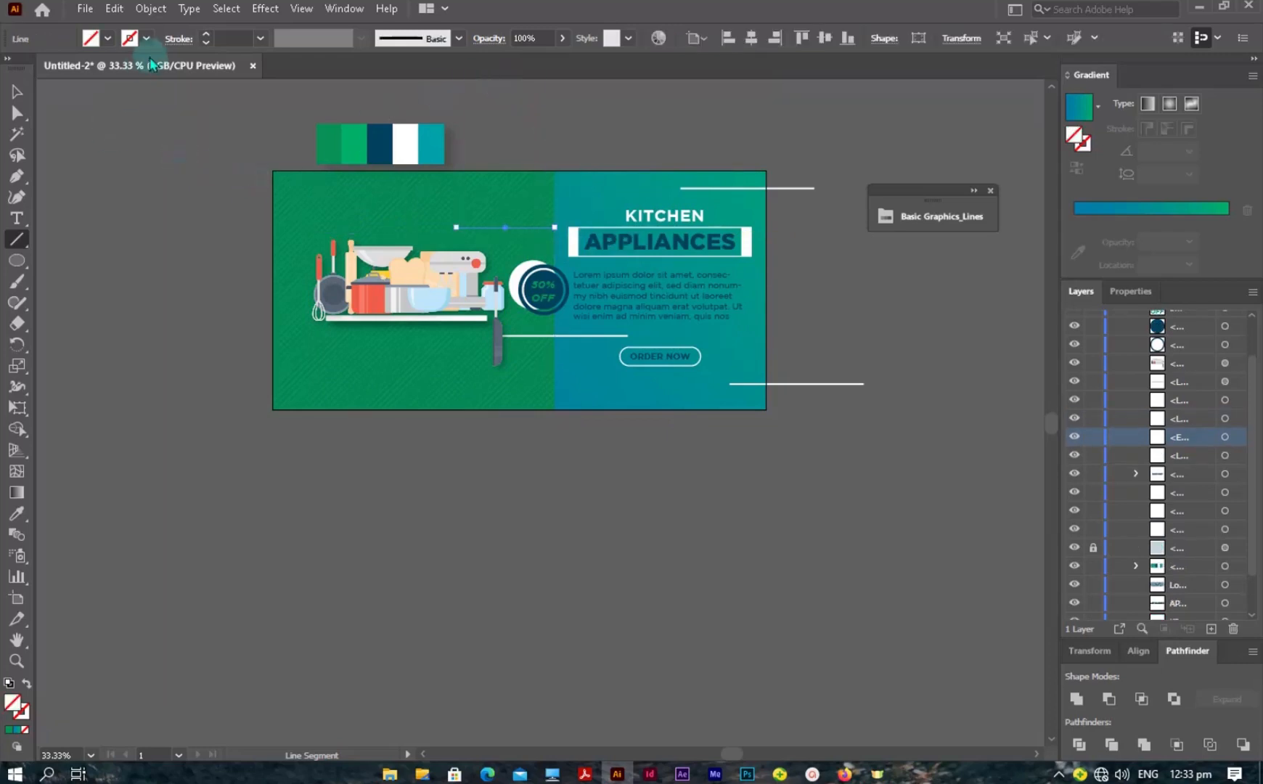
pyautogui.click(147, 39)
pyautogui.click(36, 68)
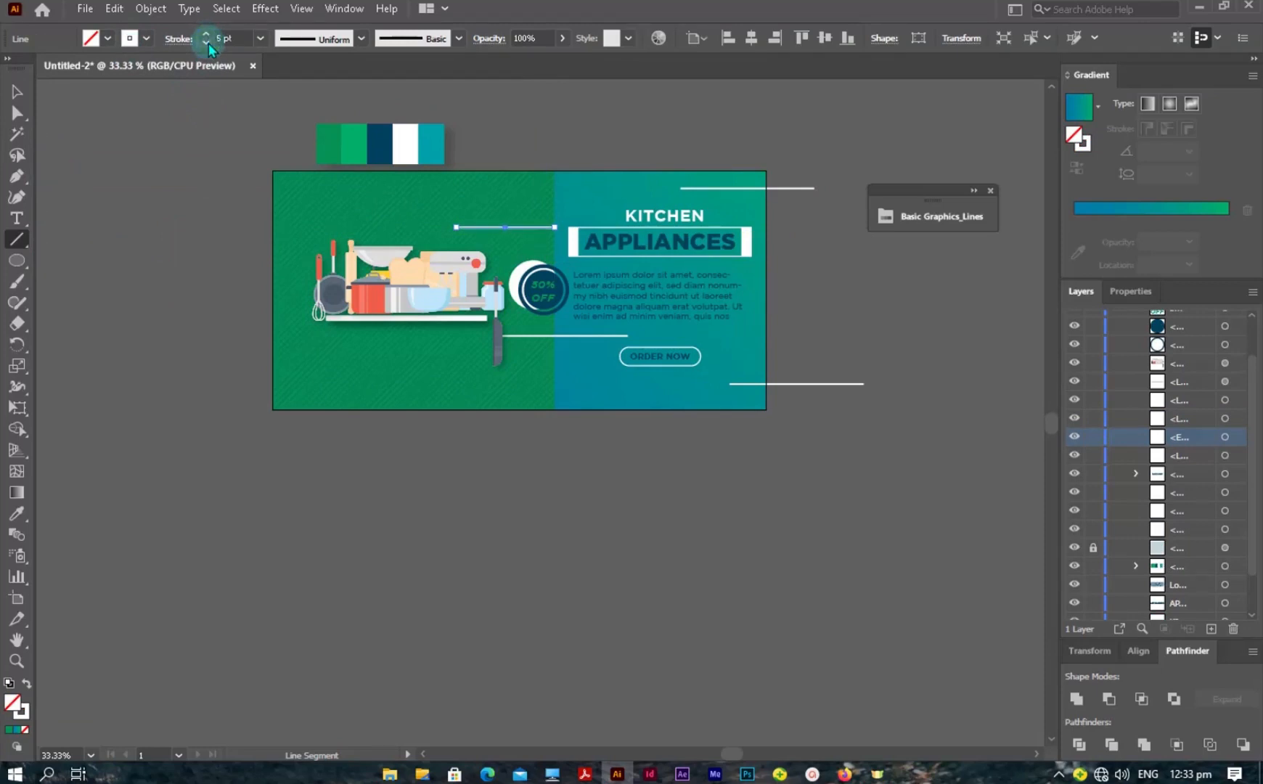
# - Deselect the short white line and examine up close where it meets the section boundary above the badge
pyautogui.click(14, 96)
pyautogui.click(459, 104)
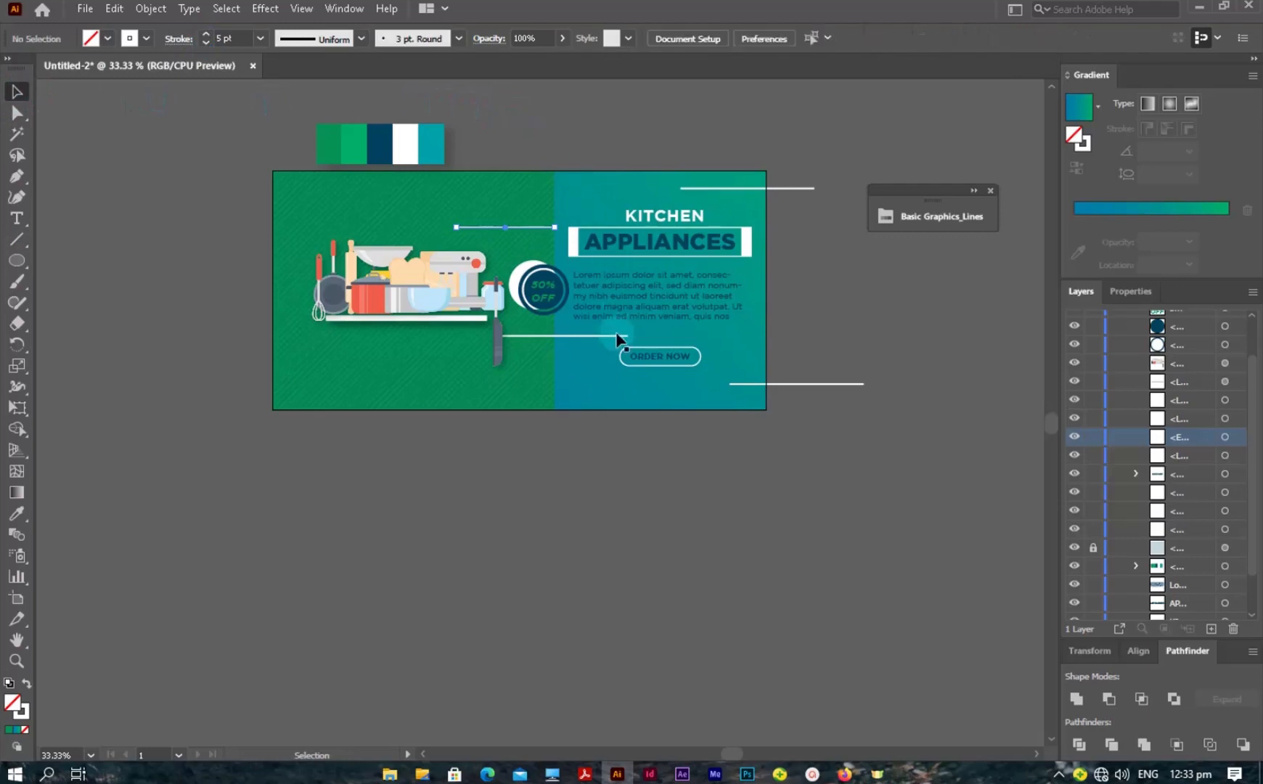
pyautogui.keyDown('ctrl'); pyautogui.click(566, 310); pyautogui.keyUp('ctrl')
pyautogui.keyDown('ctrl'); pyautogui.click(567, 310); pyautogui.keyUp('ctrl')
pyautogui.keyDown('ctrl'); pyautogui.click(566, 310); pyautogui.keyUp('ctrl')
pyautogui.keyDown('ctrl'); pyautogui.click(565, 310); pyautogui.keyUp('ctrl')
pyautogui.moveTo(549, 466); pyautogui.dragTo(758, 124)
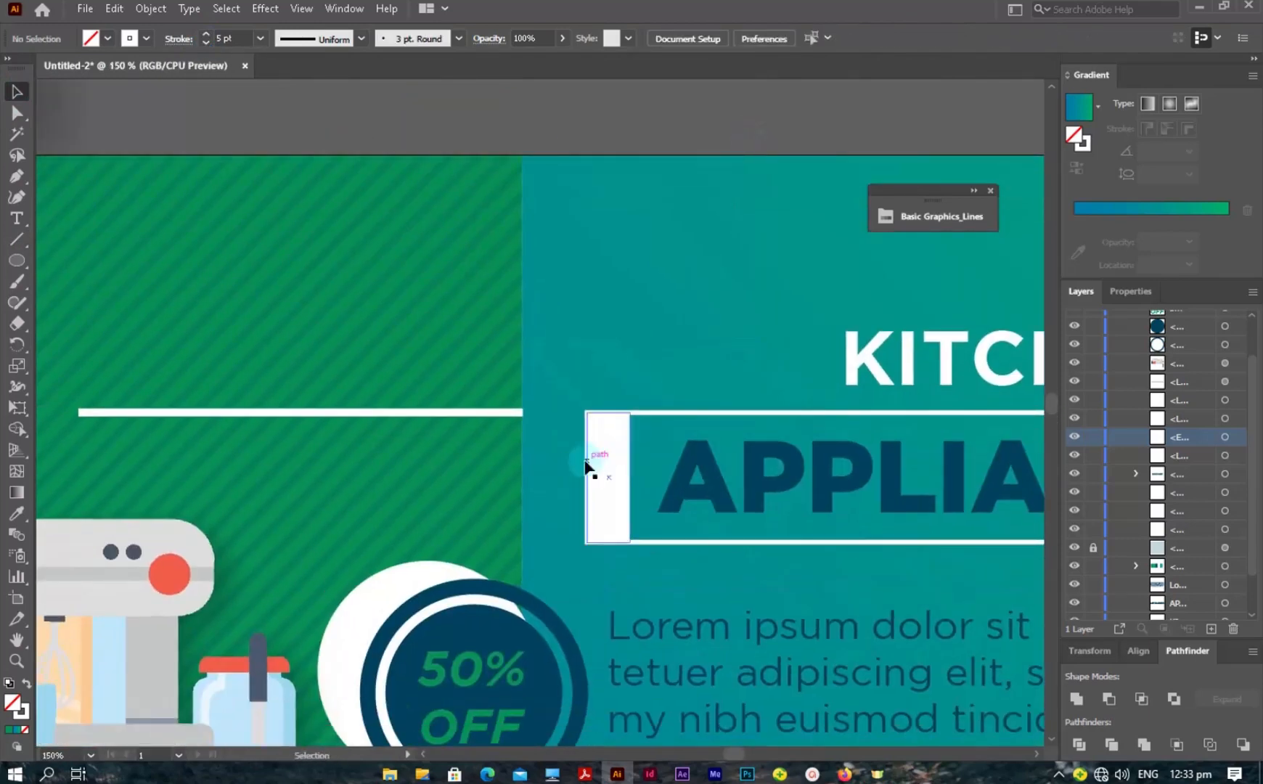
pyautogui.keyDown('ctrl'); pyautogui.keyDown('alt'); pyautogui.click(518, 430); pyautogui.keyUp('alt'); pyautogui.keyUp('ctrl')
pyautogui.keyDown('ctrl'); pyautogui.keyDown('alt'); pyautogui.click(519, 430); pyautogui.keyUp('alt'); pyautogui.keyUp('ctrl')
pyautogui.keyDown('ctrl'); pyautogui.keyDown('alt'); pyautogui.click(518, 430); pyautogui.keyUp('alt'); pyautogui.keyUp('ctrl')
pyautogui.keyDown('ctrl'); pyautogui.keyDown('alt'); pyautogui.click(518, 430); pyautogui.keyUp('alt'); pyautogui.keyUp('ctrl')
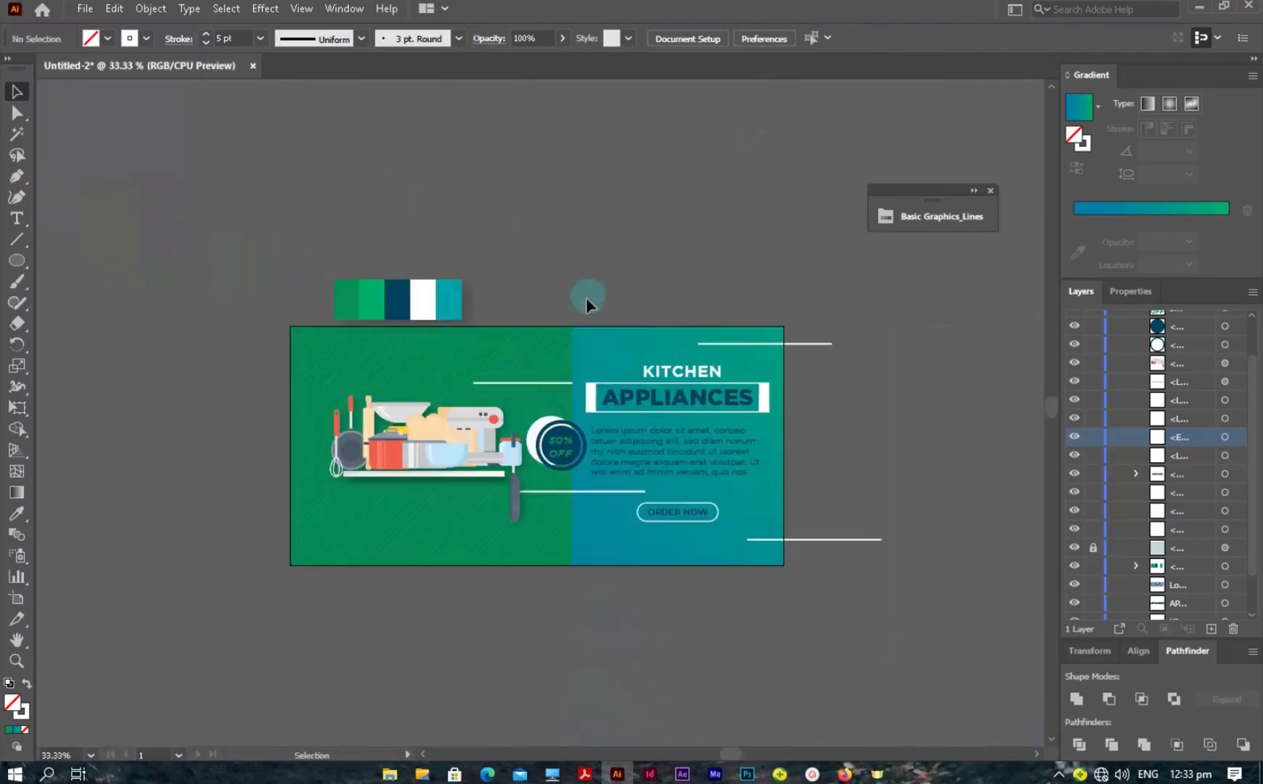
pyautogui.moveTo(602, 339); pyautogui.dragTo(626, 280)
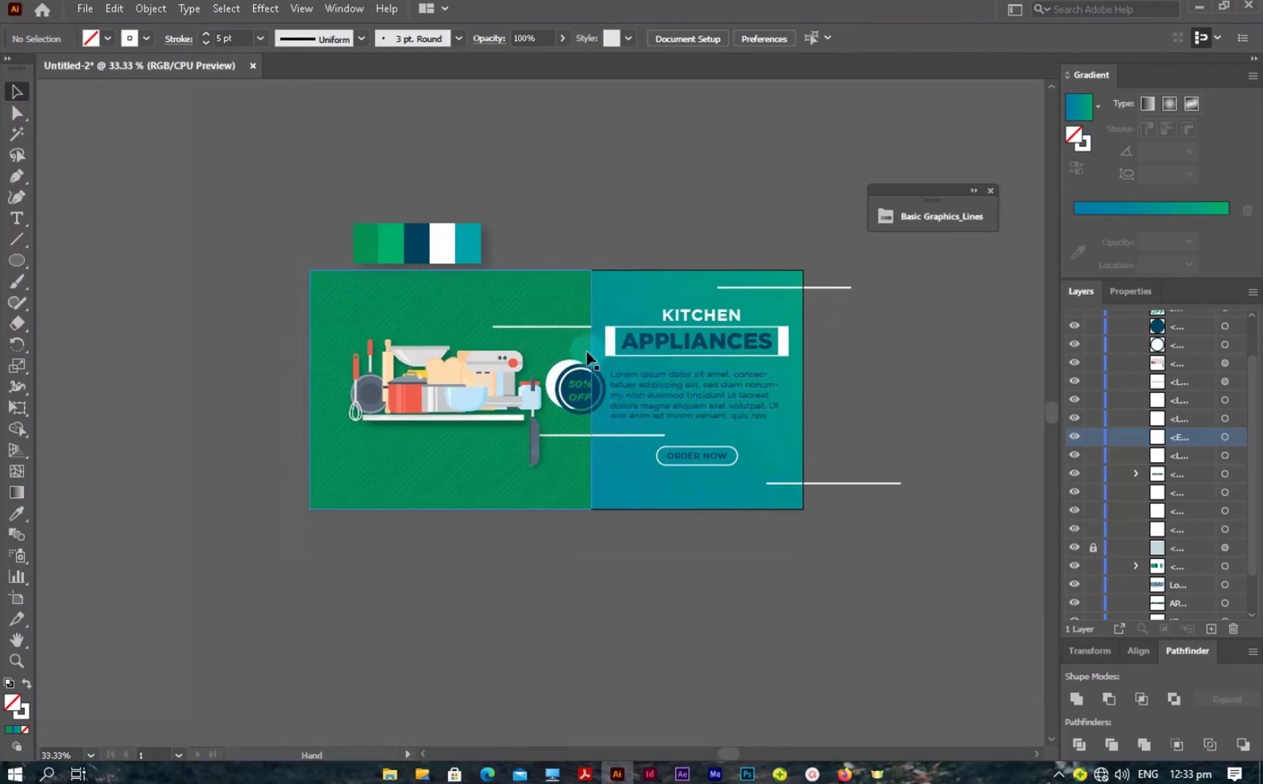
pyautogui.moveTo(586, 351); pyautogui.dragTo(603, 313)
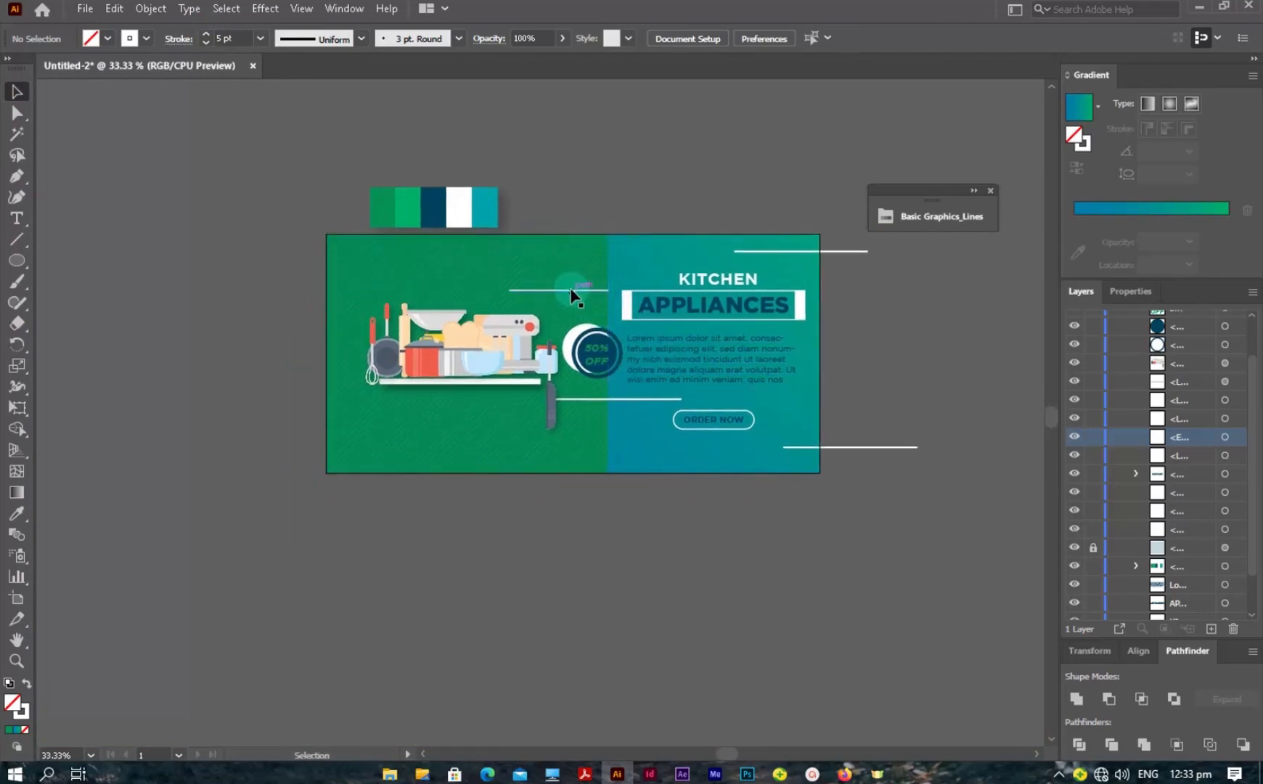
# - Duplicate the short white line twice across the green section's outer edge, one copy near the lower corner and one near the upper corner
pyautogui.moveTo(571, 292); pyautogui.dragTo(346, 412)
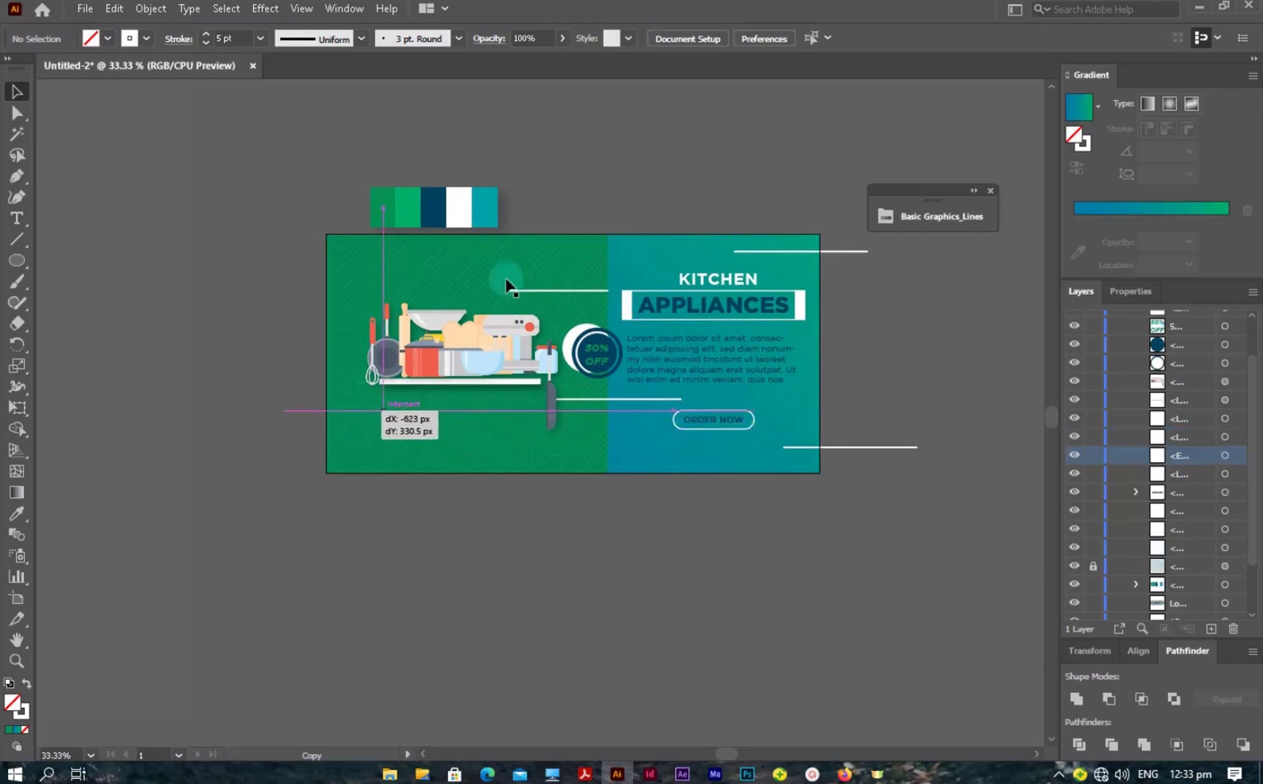
pyautogui.click(628, 166)
pyautogui.moveTo(521, 418); pyautogui.dragTo(608, 446)
pyautogui.moveTo(451, 417); pyautogui.dragTo(428, 274)
pyautogui.click(748, 160)
pyautogui.moveTo(652, 272); pyautogui.dragTo(443, 483)
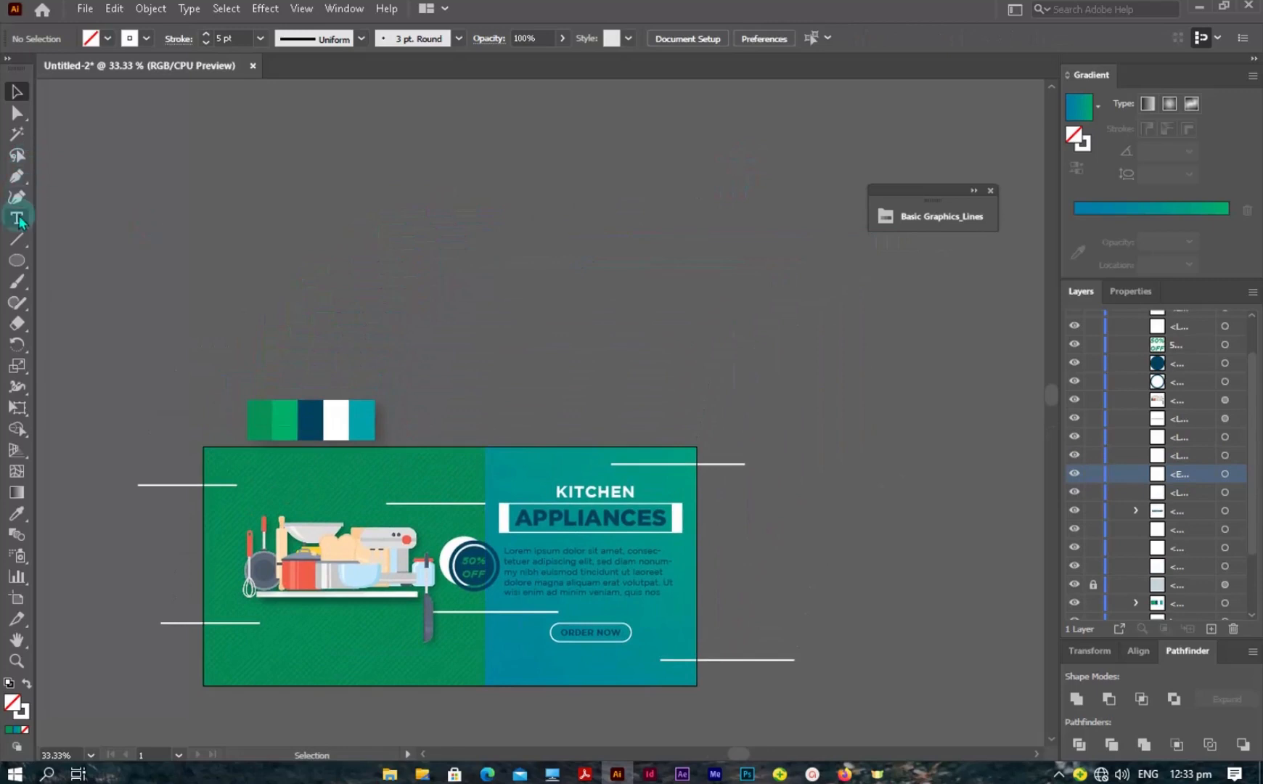
# - Add the text "SALE" above the artboard in Gotham Book
pyautogui.click(16, 218)
pyautogui.click(368, 248)
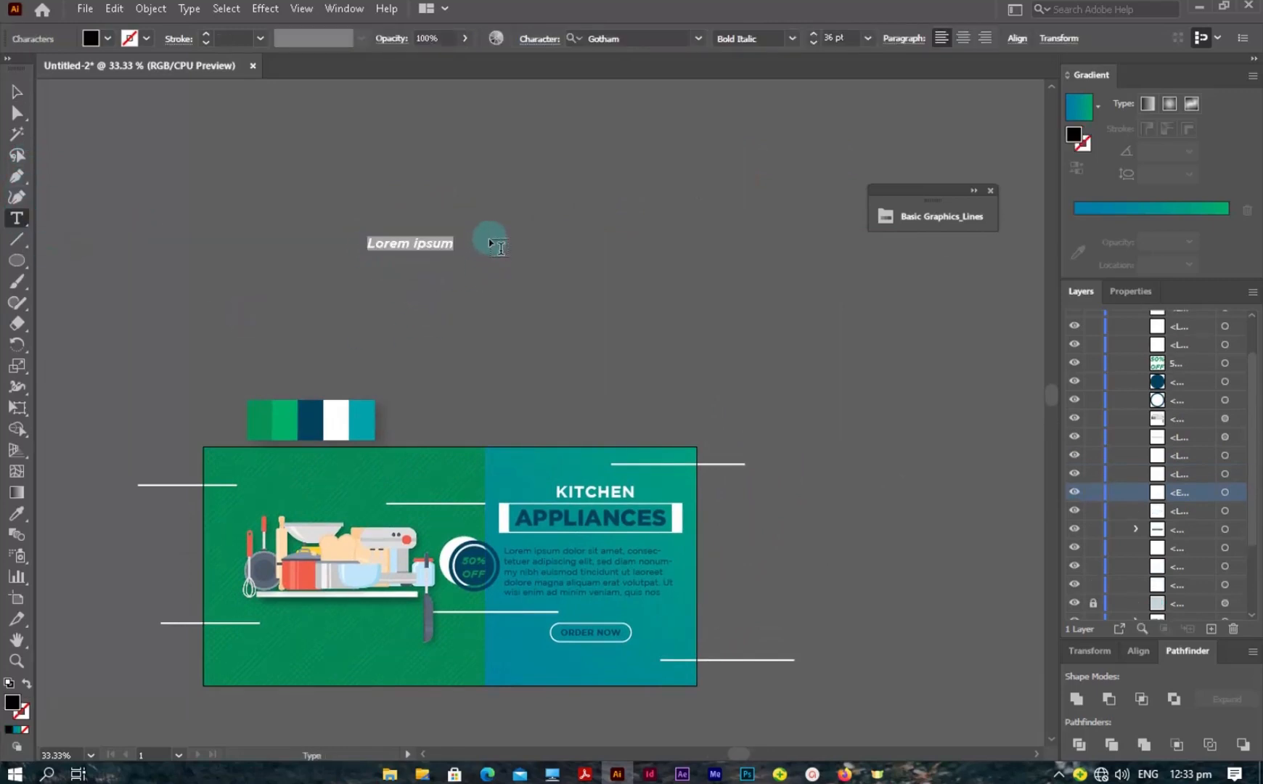
pyautogui.click(791, 38)
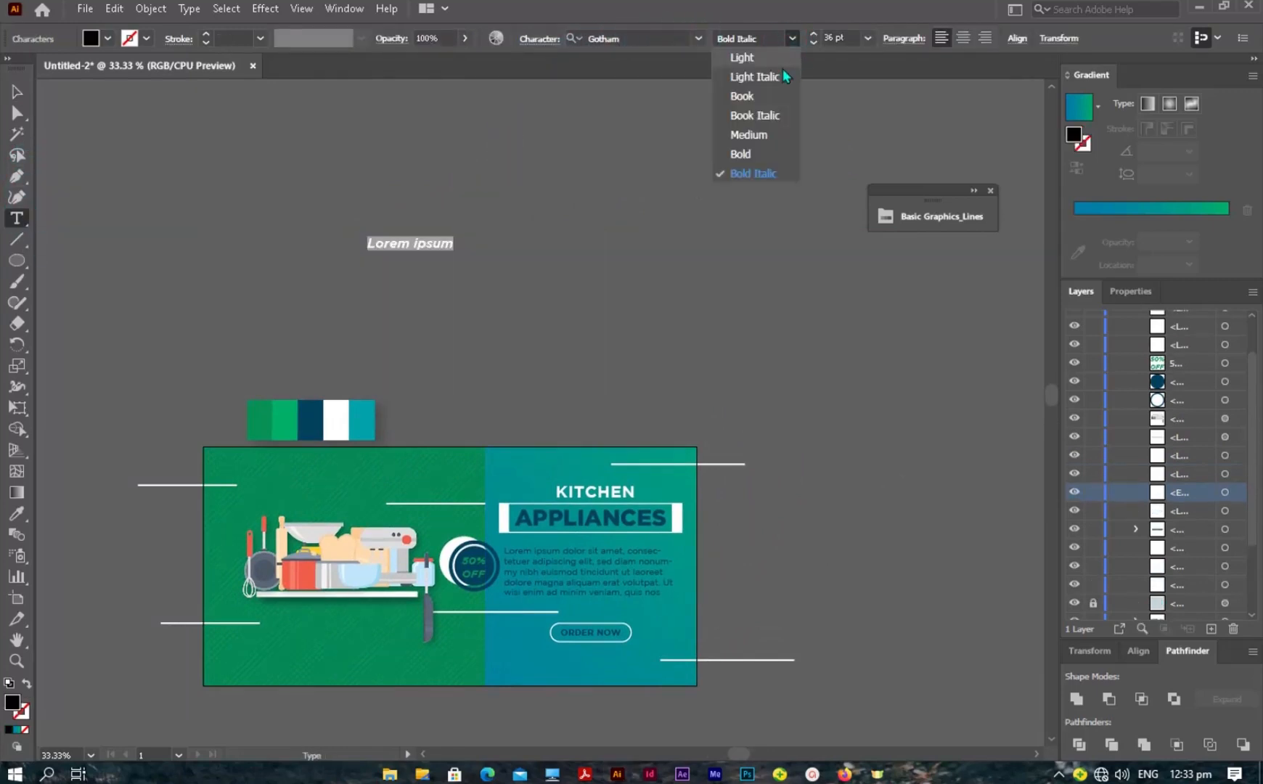
pyautogui.click(741, 96)
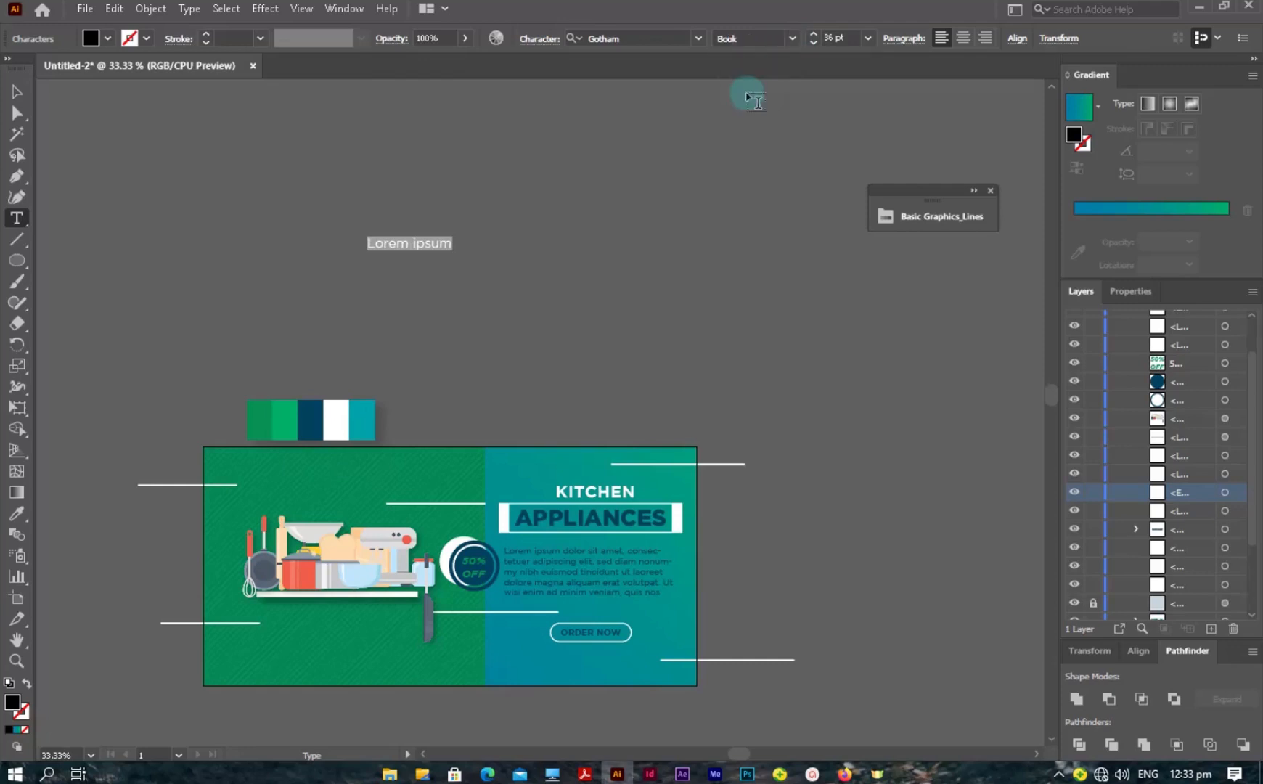
pyautogui.write('SALE')
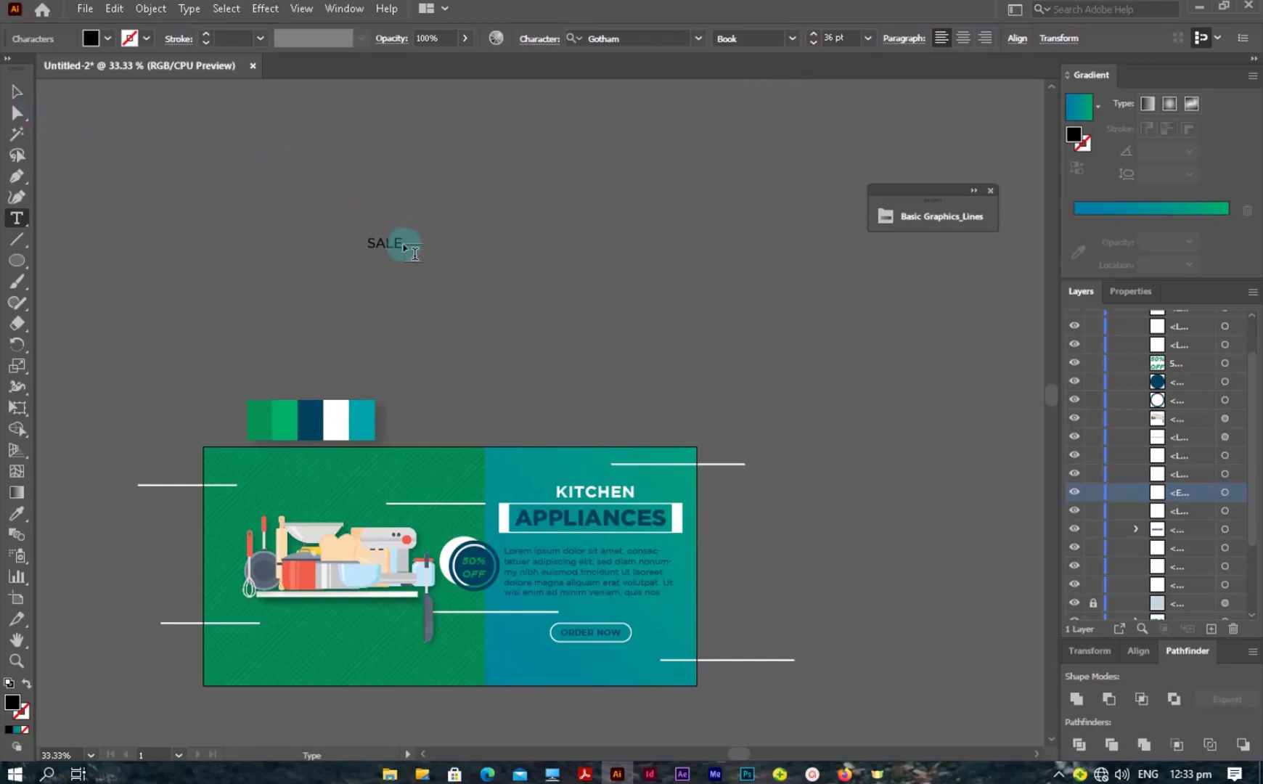
# - Set the tracking of the SALE text to 200 and leave the text deselected
pyautogui.doubleClick(401, 241)
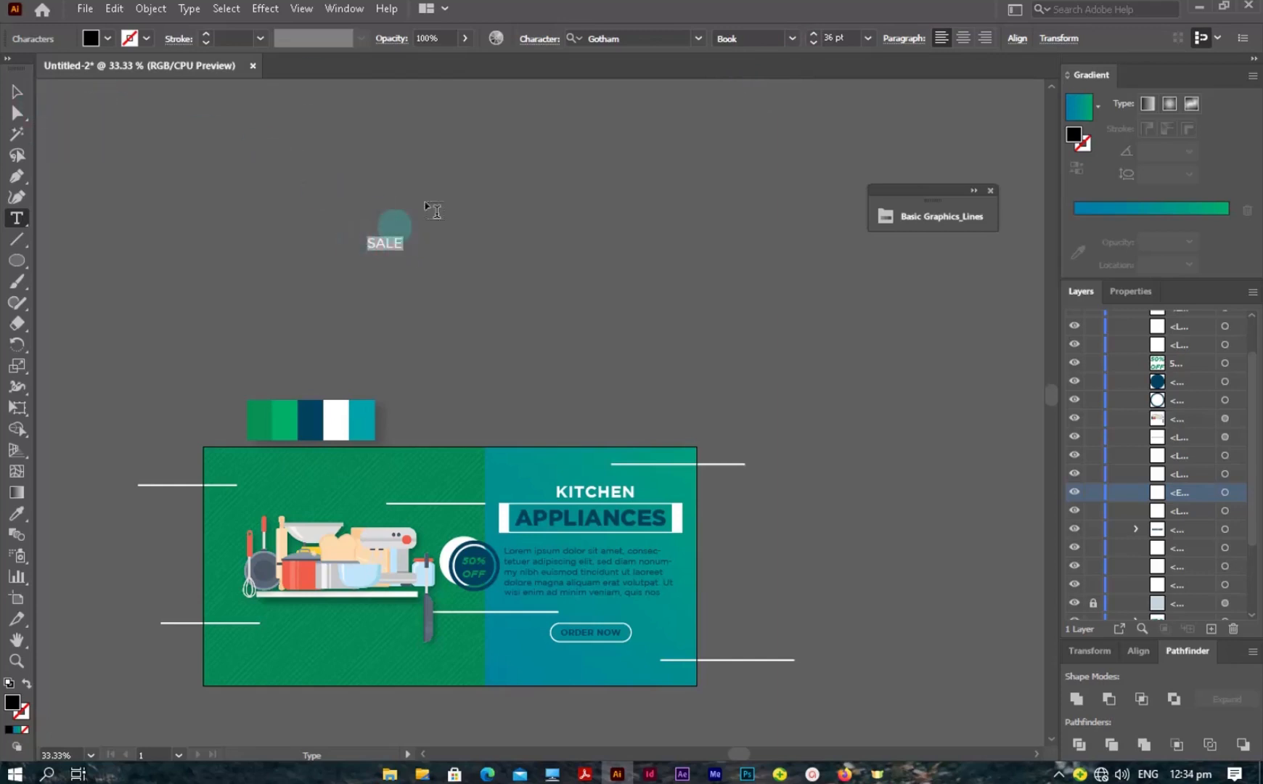
pyautogui.click(540, 38)
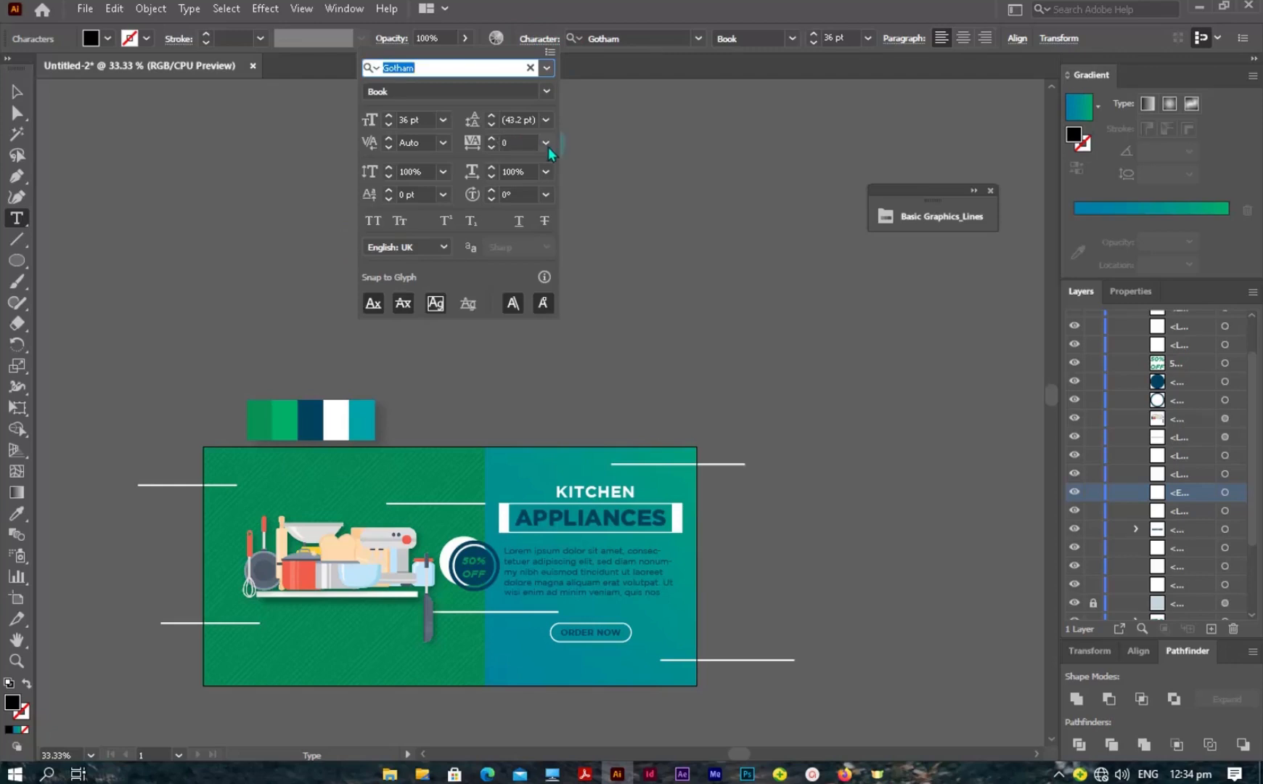
pyautogui.click(546, 144)
pyautogui.click(567, 422)
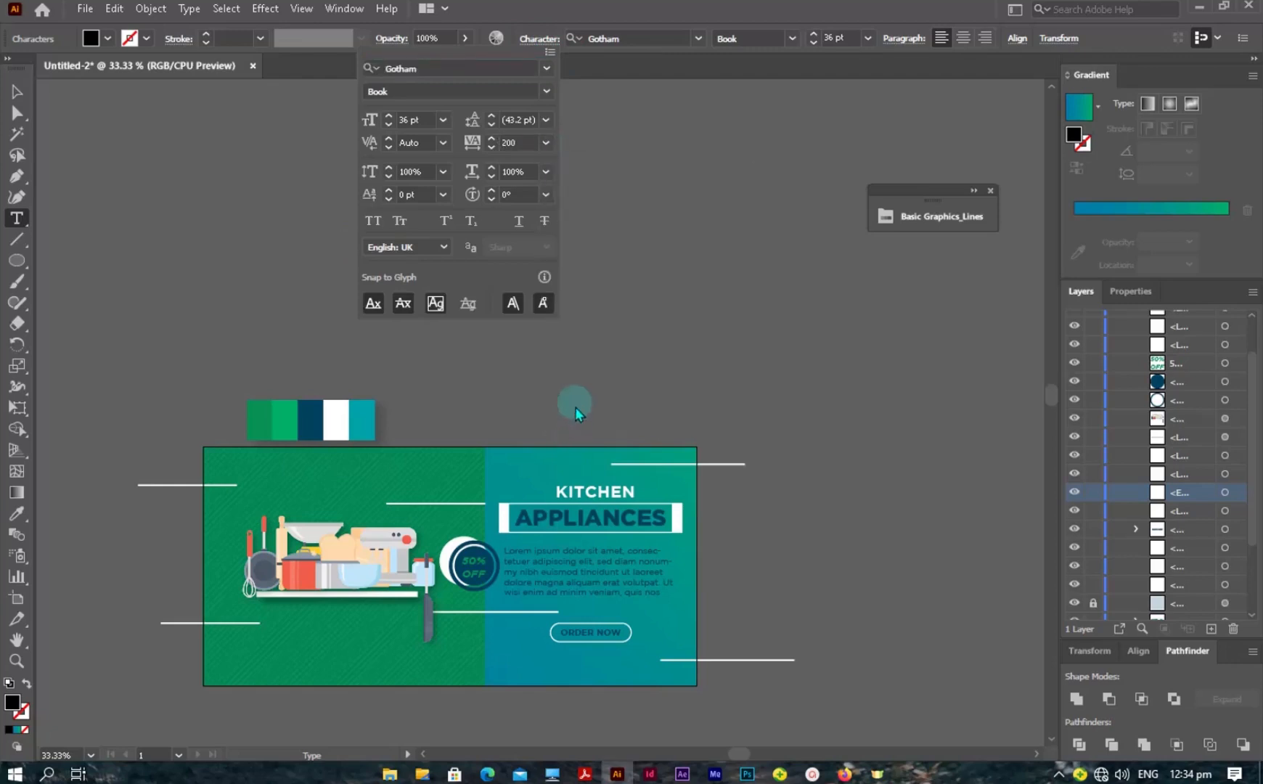
pyautogui.press('Escape')
pyautogui.moveTo(562, 329); pyautogui.dragTo(123, 88)
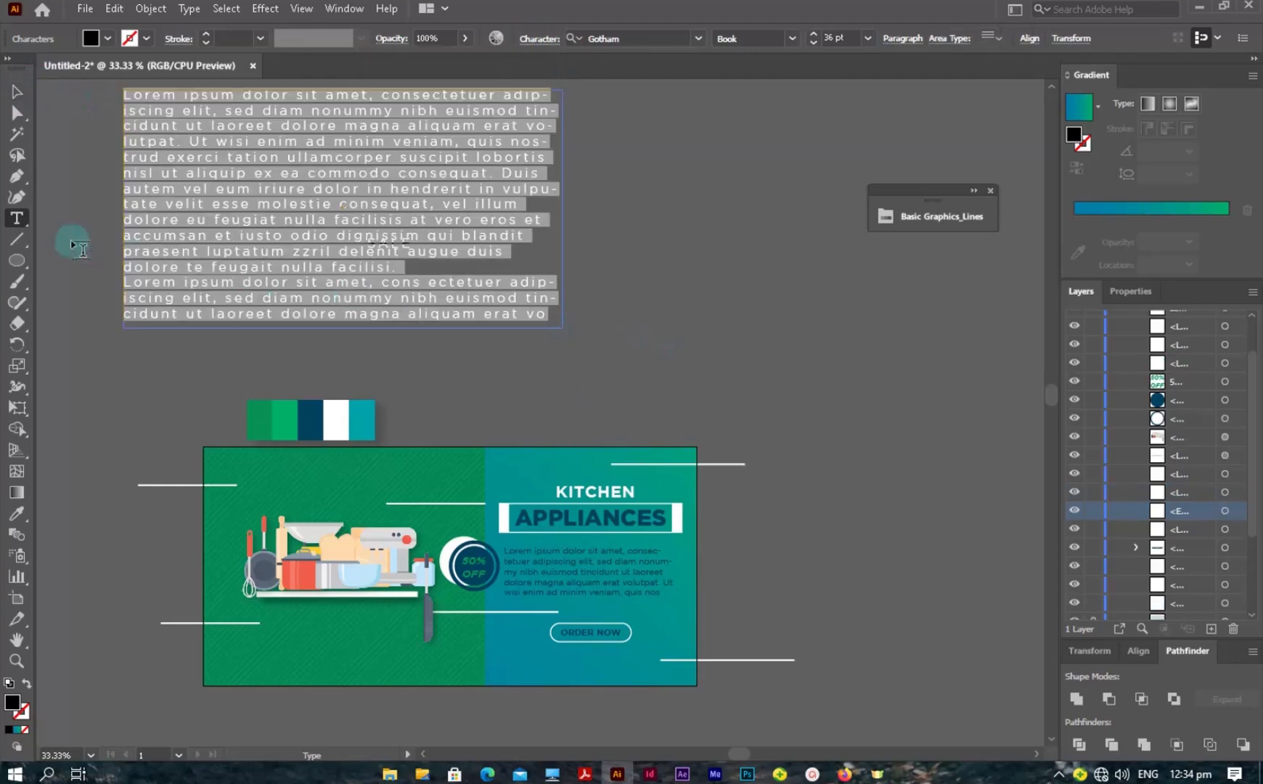
pyautogui.hotkey('ctrl', 'z')
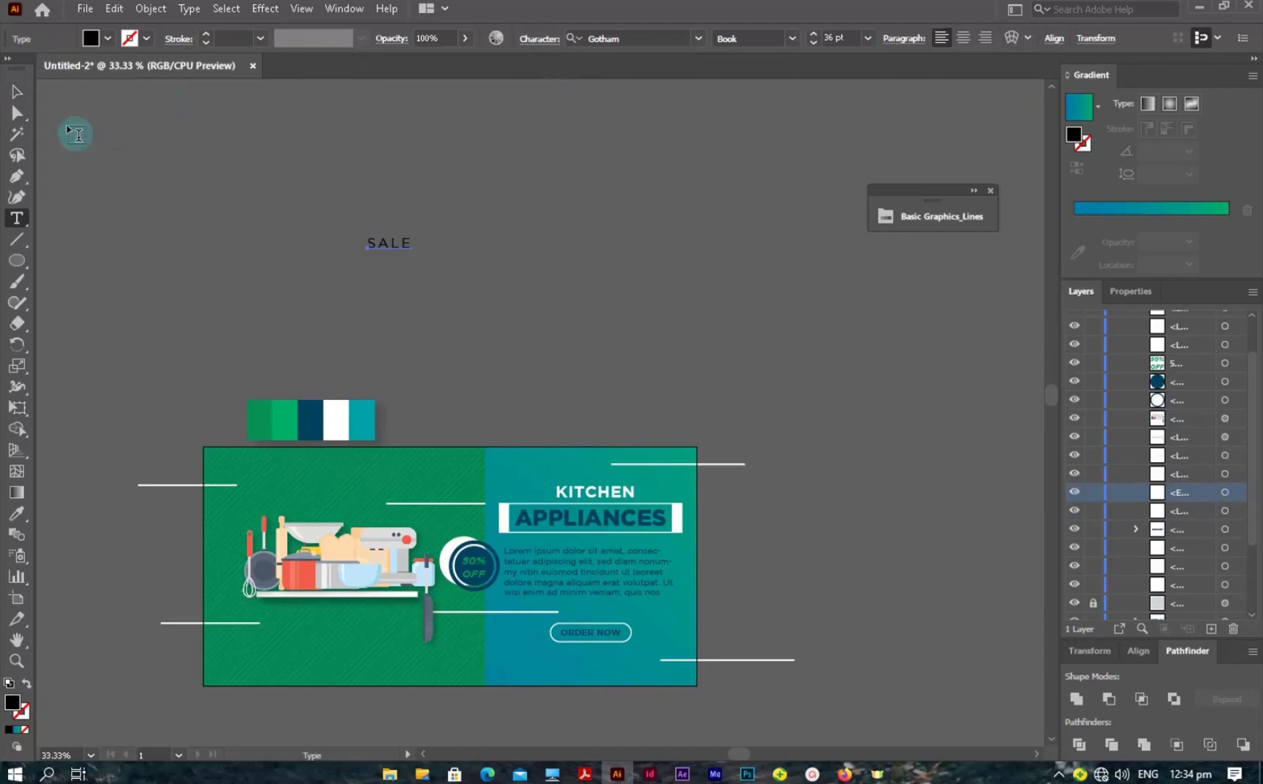
pyautogui.click(18, 92)
pyautogui.click(531, 290)
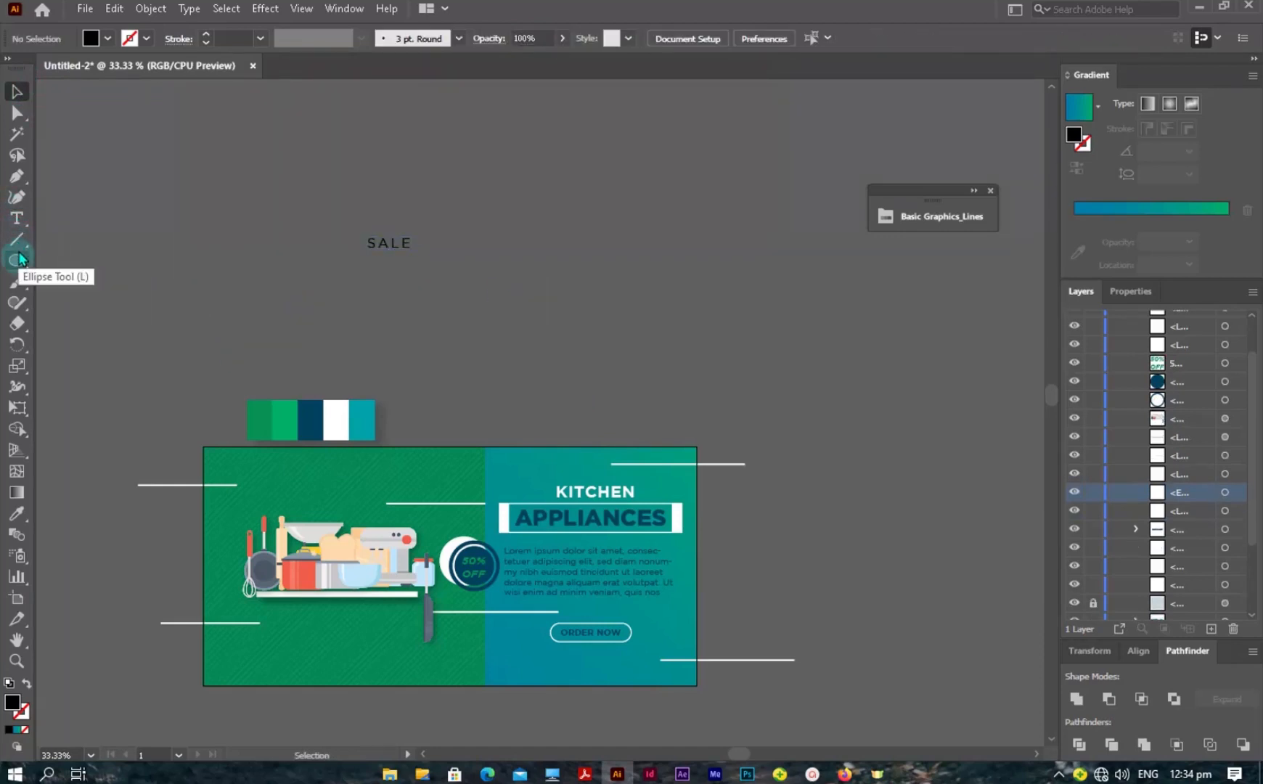
# - Draw an unfilled rectangle about 182 by 56 px below the SALE text, with a 2 pt stroke in the palette's navy
pyautogui.moveTo(17, 261); pyautogui.dragTo(80, 256)
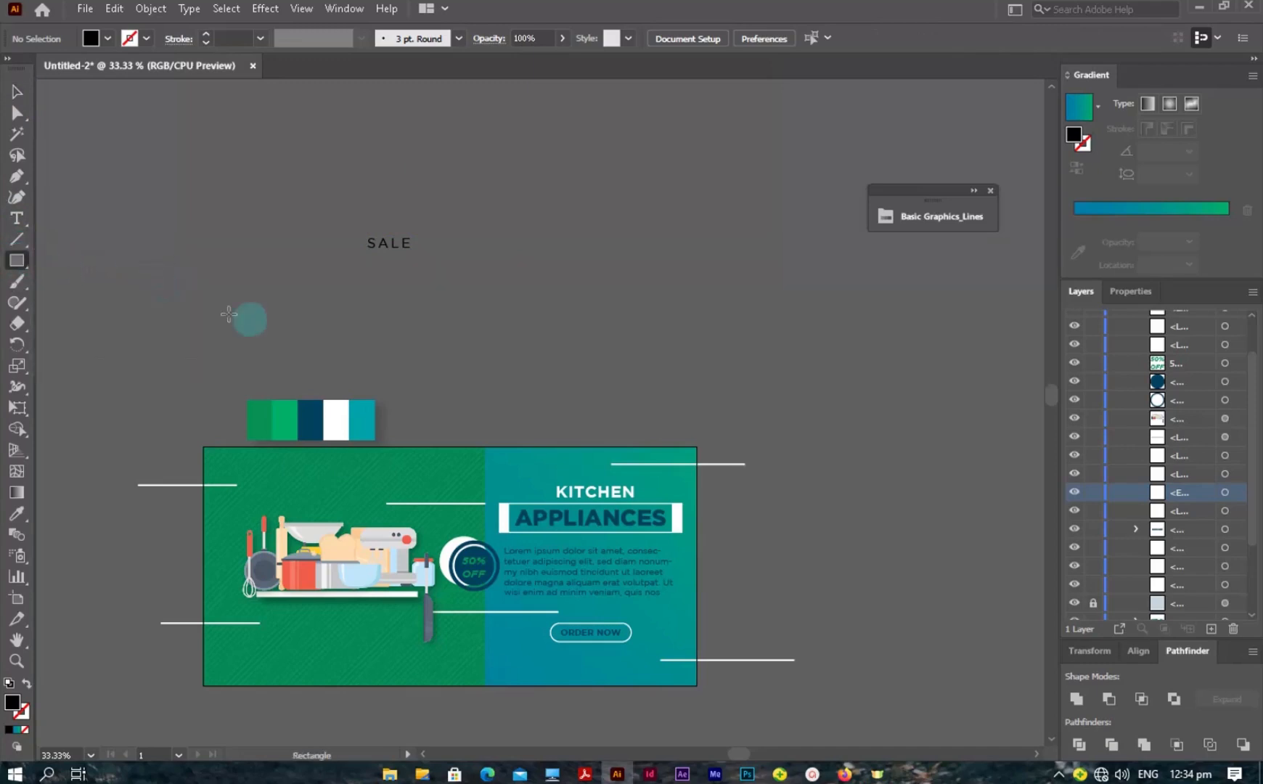
pyautogui.moveTo(342, 275); pyautogui.dragTo(412, 295)
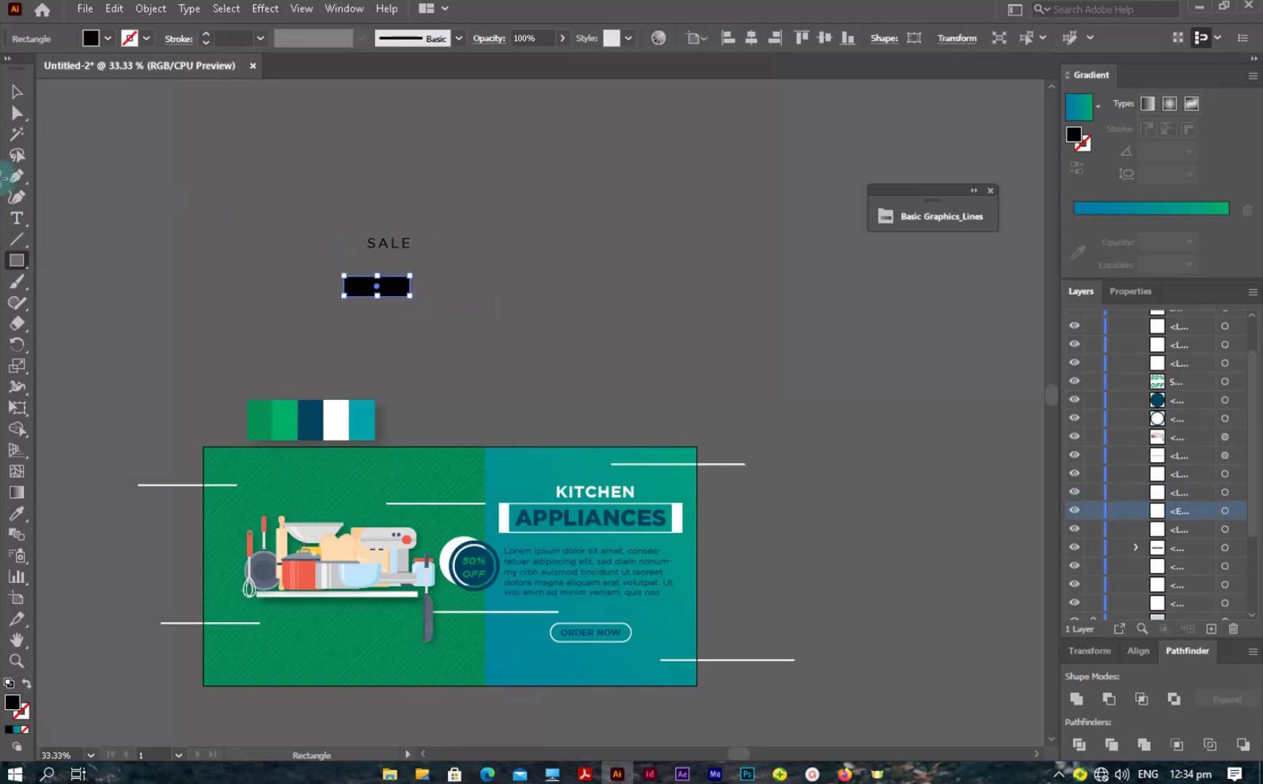
pyautogui.click(26, 683)
pyautogui.click(16, 514)
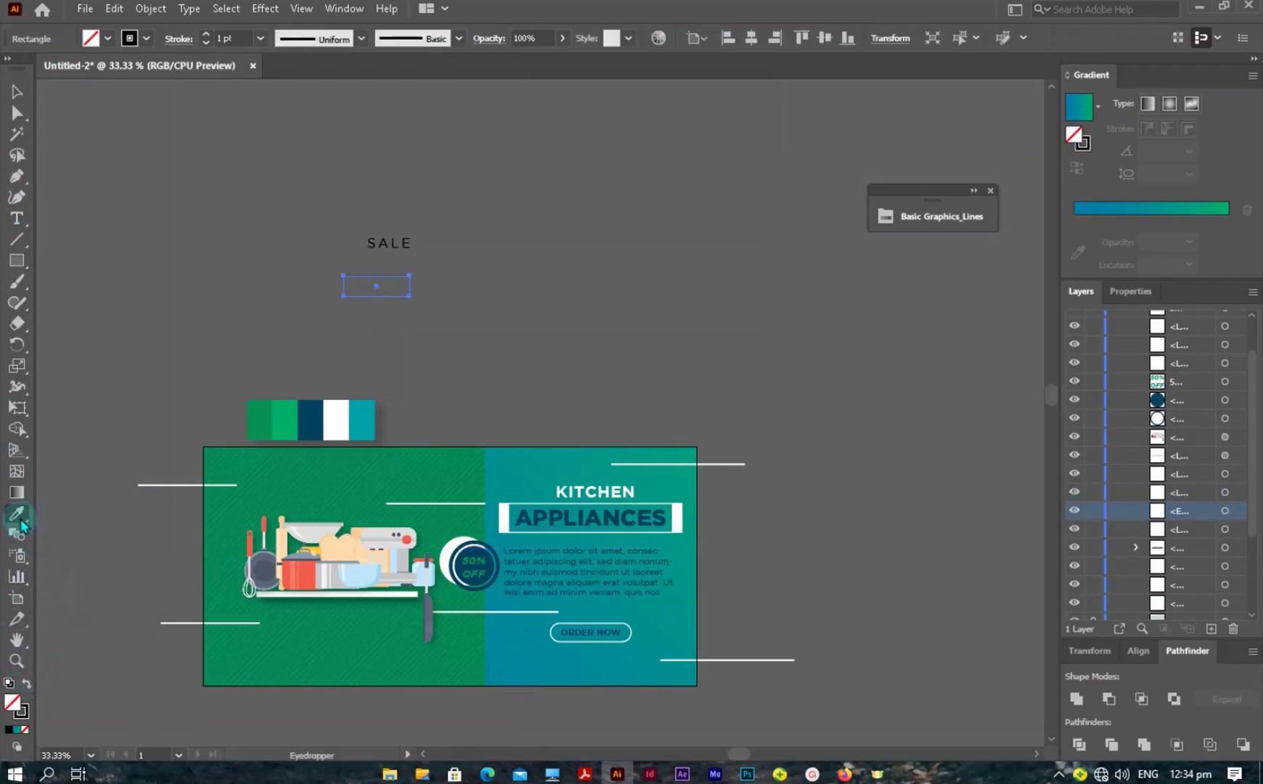
pyautogui.click(310, 412)
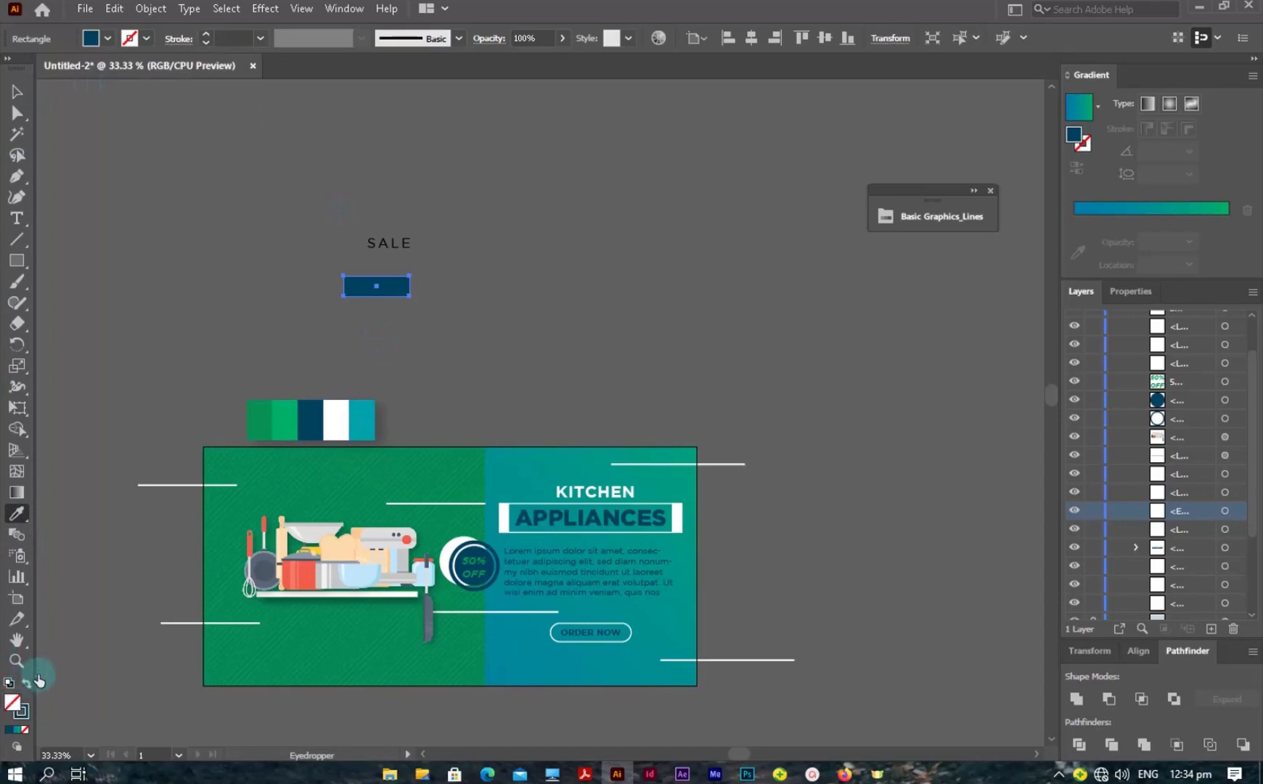
pyautogui.click(26, 684)
pyautogui.click(16, 91)
pyautogui.click(206, 34)
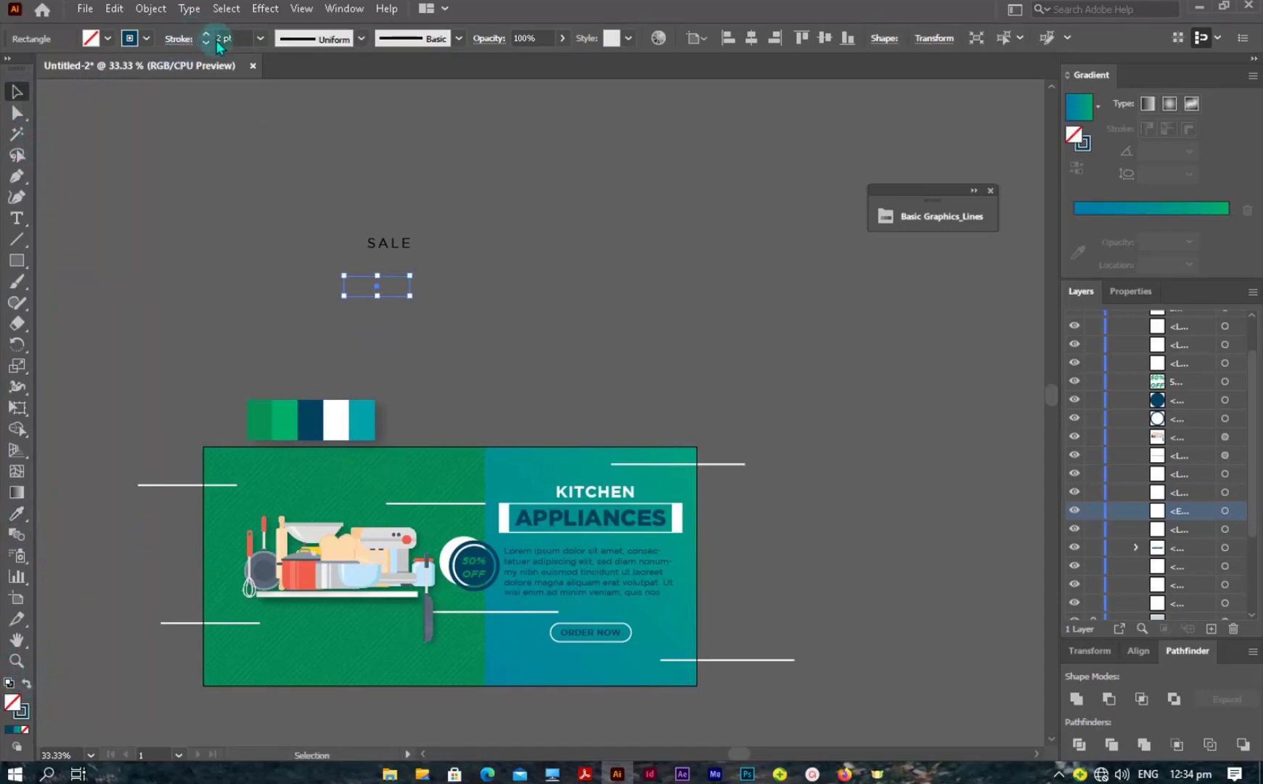
# - Color the SALE text with the navy sampled from the third palette swatch
pyautogui.click(410, 244)
pyautogui.click(393, 243)
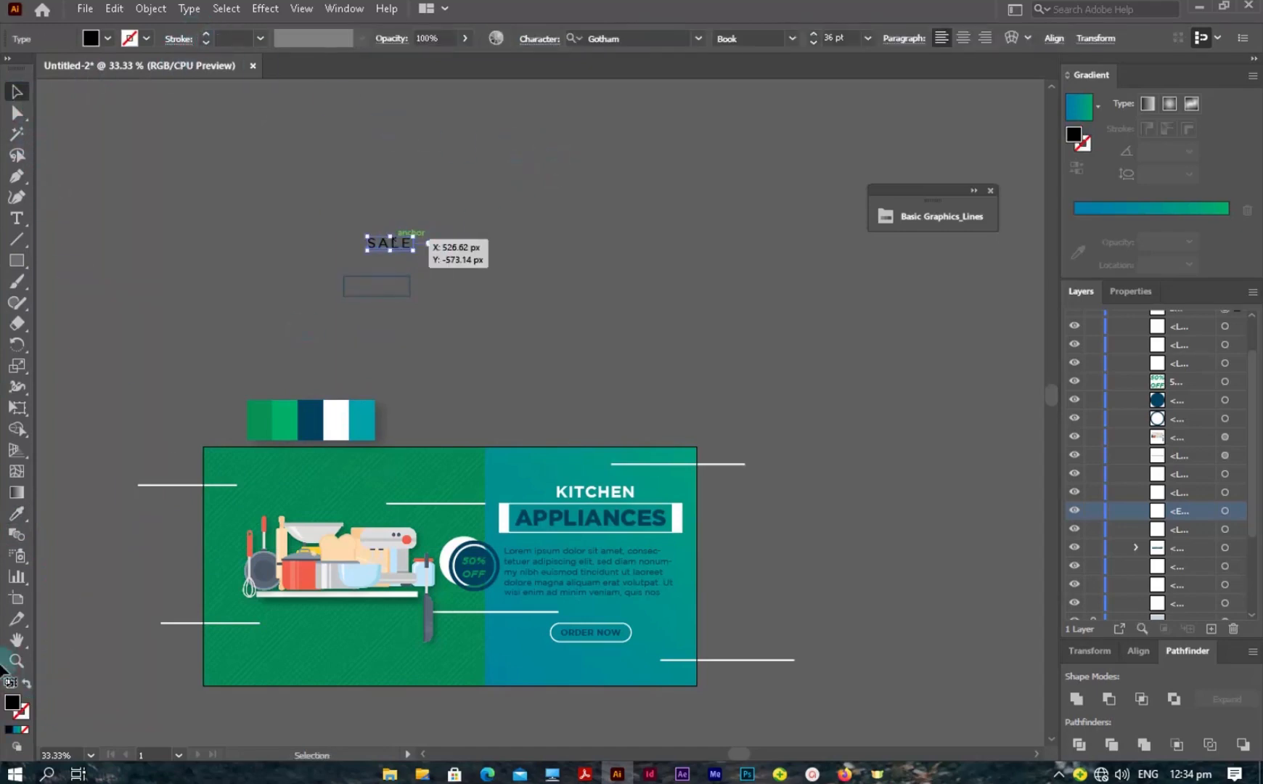
pyautogui.click(16, 513)
pyautogui.click(310, 420)
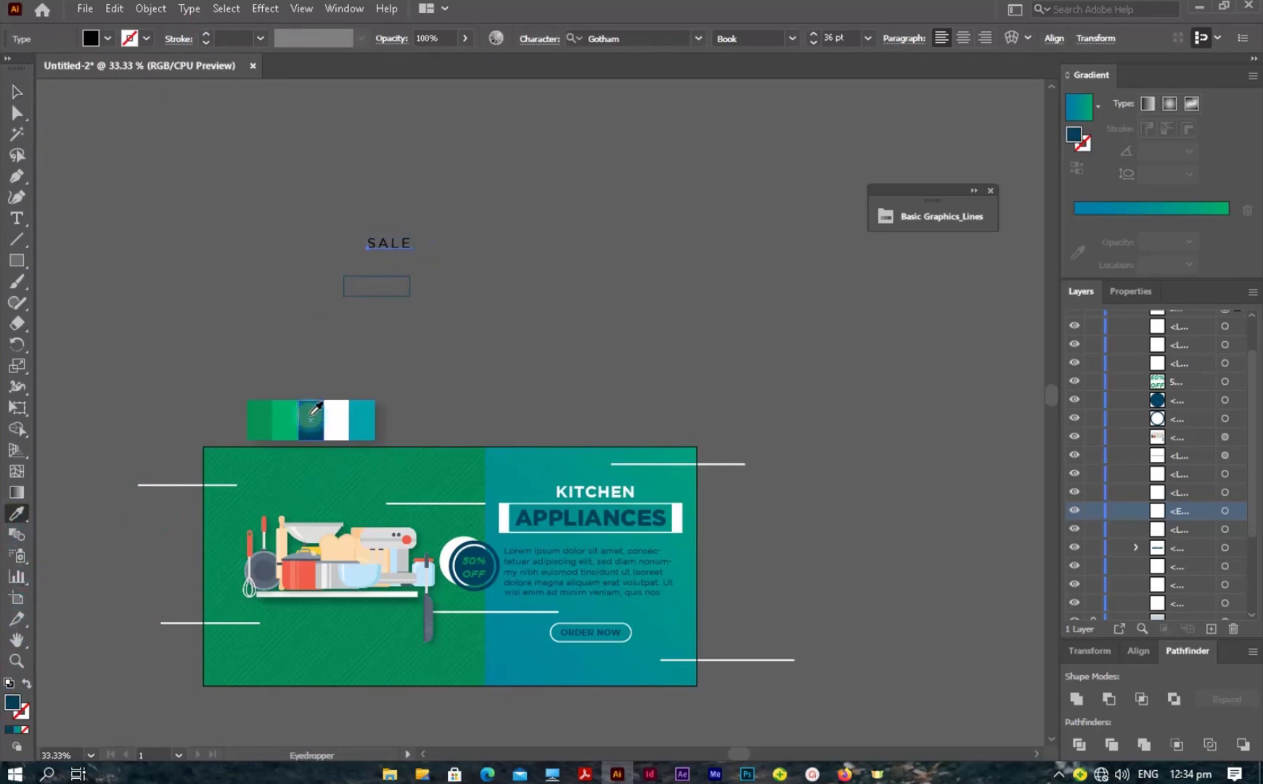
pyautogui.click(16, 91)
pyautogui.click(360, 225)
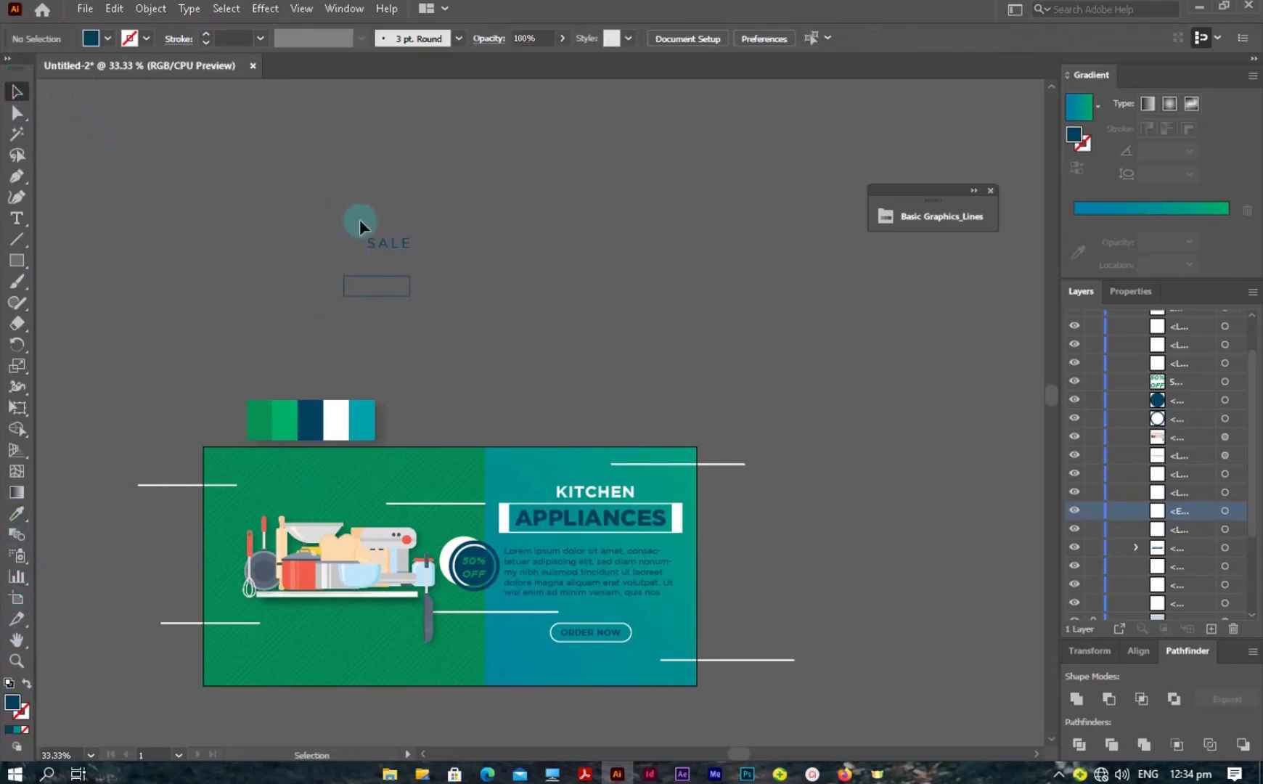
# - Center the SALE text and the navy rectangle on each other horizontally and vertically
pyautogui.moveTo(391, 321); pyautogui.dragTo(393, 325)
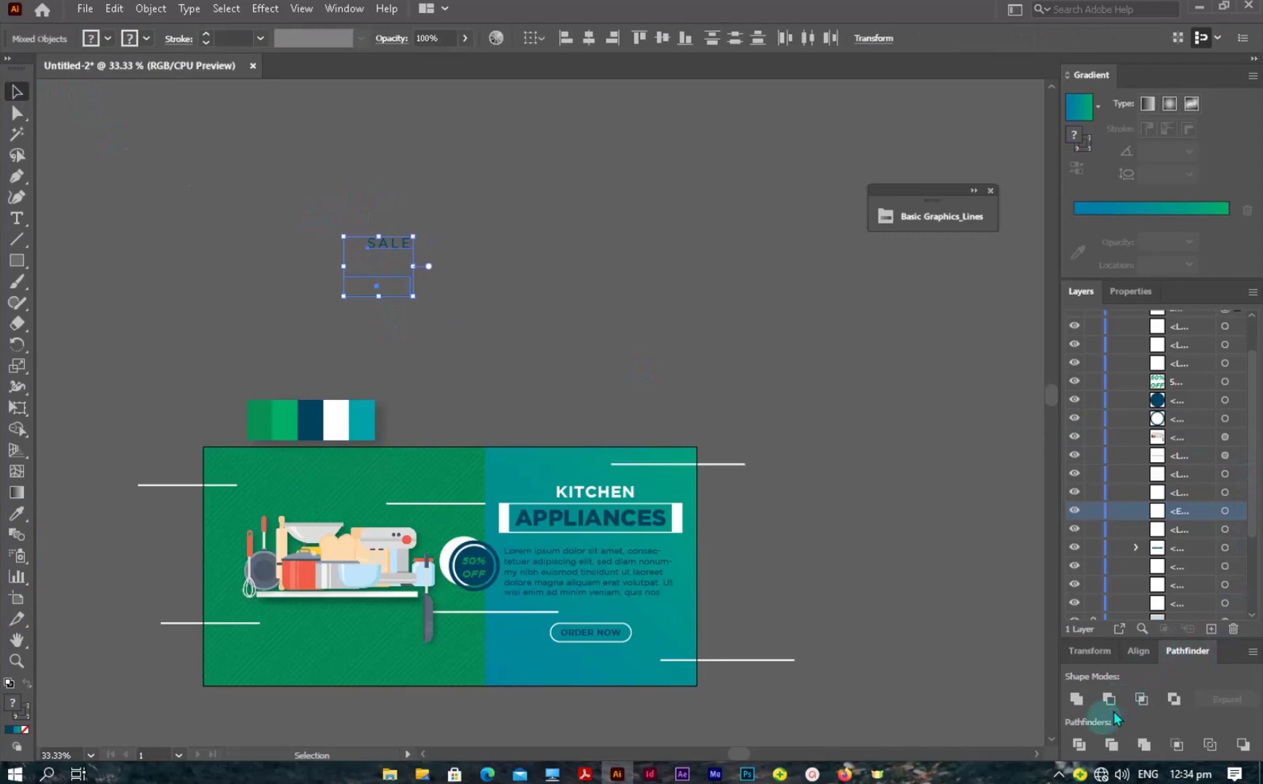
pyautogui.click(1139, 650)
pyautogui.click(1184, 640)
pyautogui.click(1215, 641)
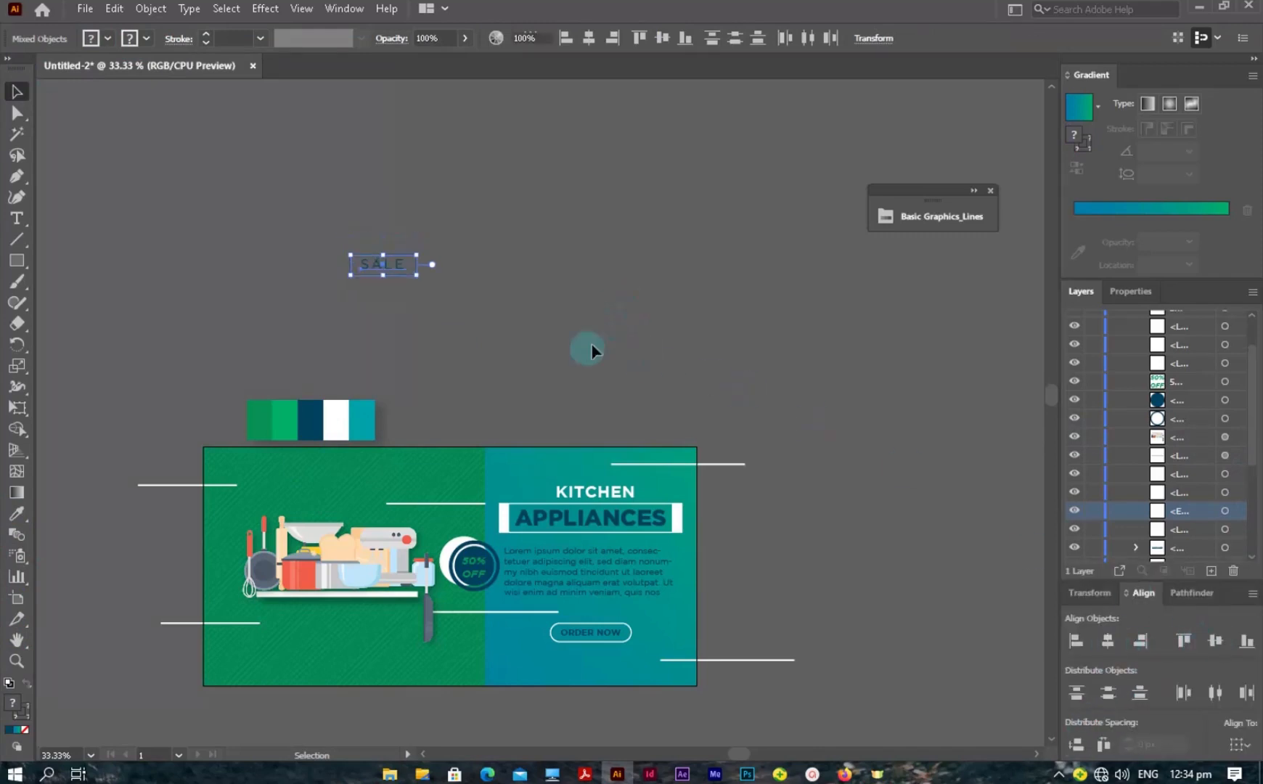
# - Group the SALE text with its rectangular frame
pyautogui.click(406, 307)
pyautogui.keyDown('ctrl'); pyautogui.click(442, 302); pyautogui.keyUp('ctrl')
pyautogui.moveTo(466, 340); pyautogui.dragTo(429, 199)
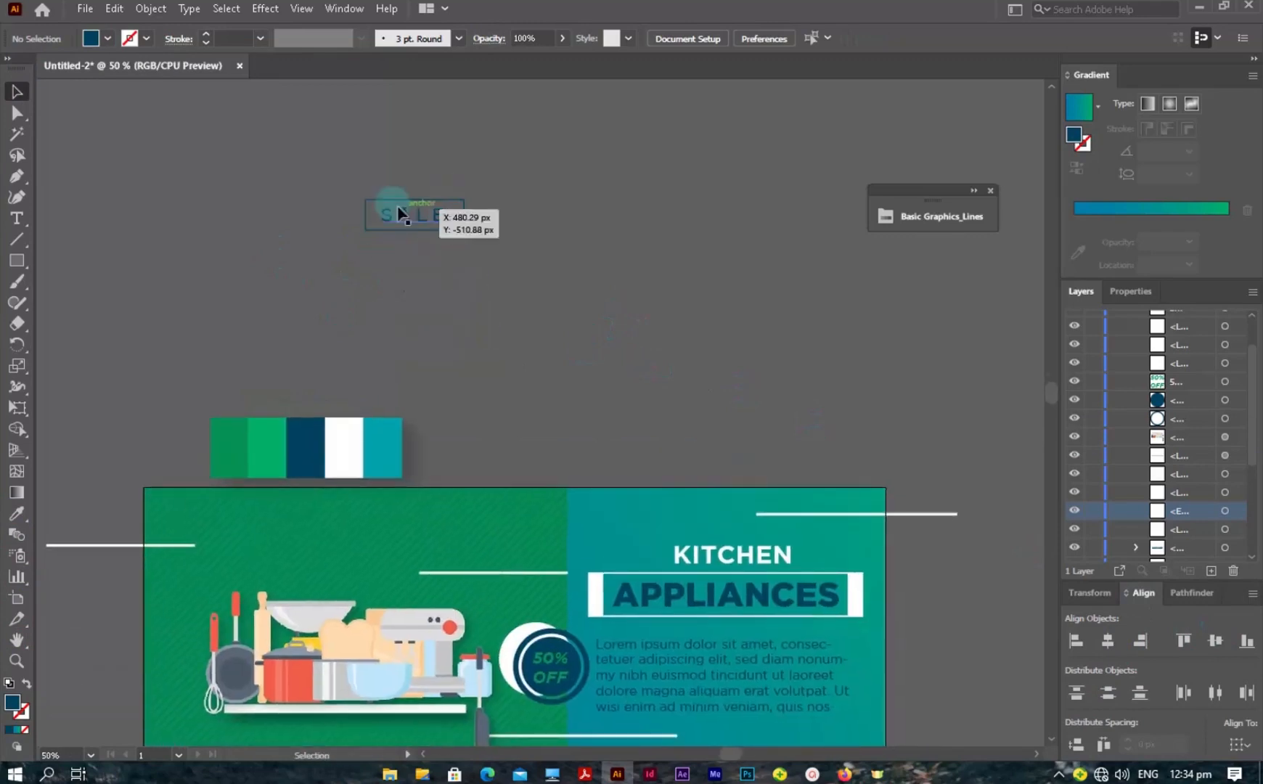
pyautogui.moveTo(480, 287); pyautogui.dragTo(479, 288)
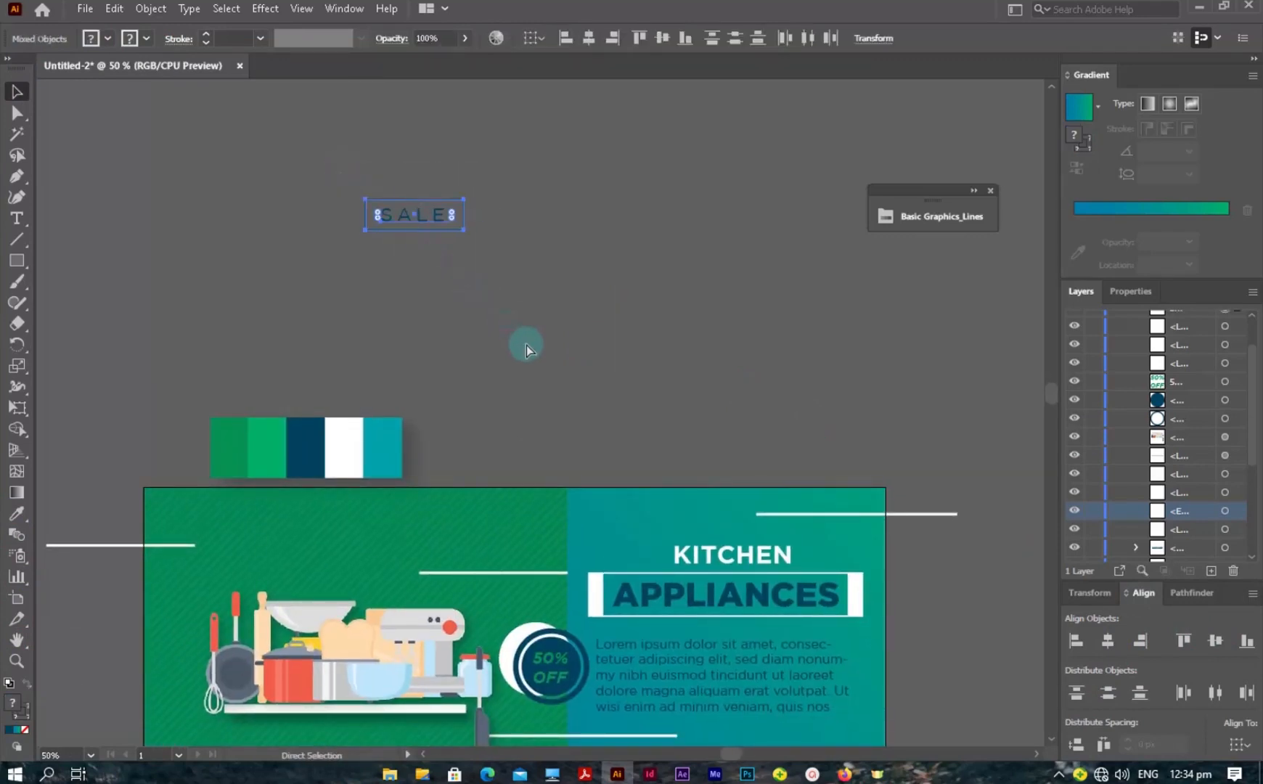
pyautogui.hotkey('ctrl', 'g')
pyautogui.rightClick(439, 219)
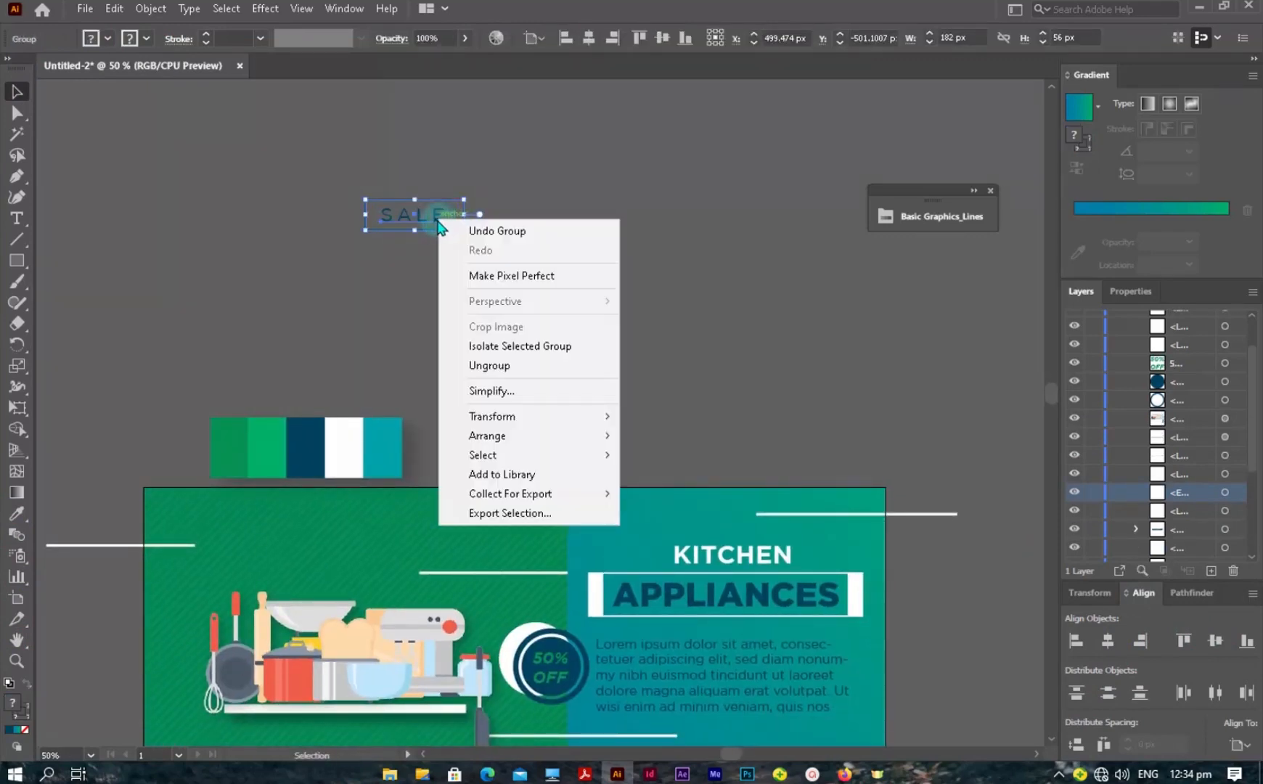
pyautogui.click(637, 186)
pyautogui.moveTo(494, 226); pyautogui.dragTo(358, 159)
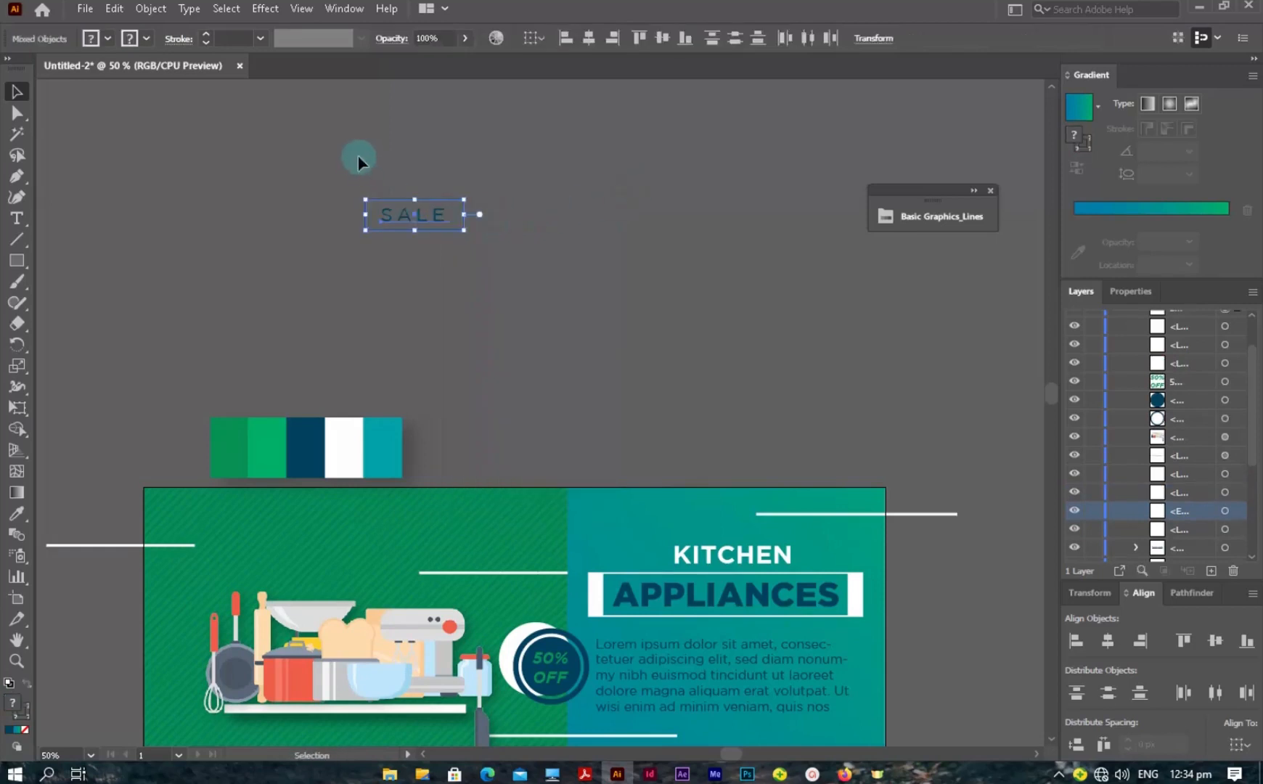
pyautogui.rightClick(438, 212)
pyautogui.click(502, 347)
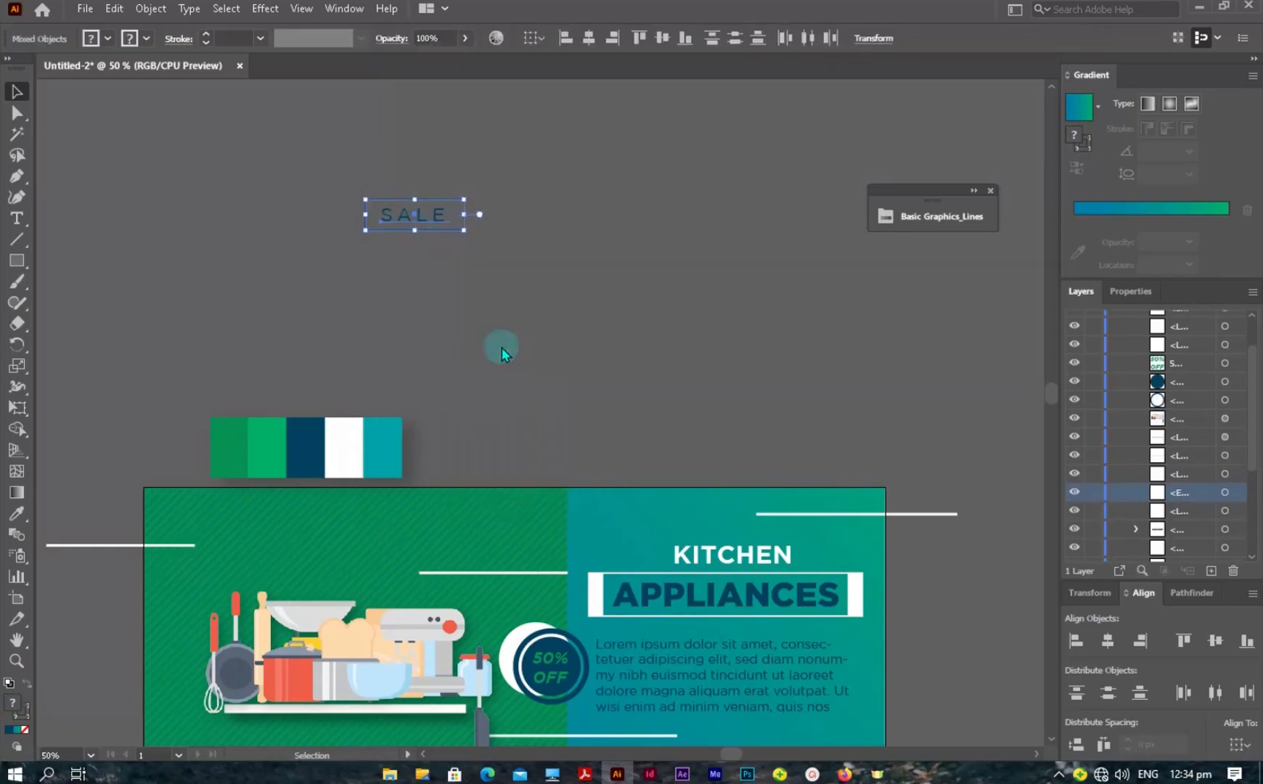
# - Move the SALE group into the green section above the shelf illustration, scale it to about 142 by 43.7 px, and leave it selected
pyautogui.moveTo(411, 211); pyautogui.dragTo(280, 530)
pyautogui.click(490, 424)
pyautogui.moveTo(496, 488); pyautogui.dragTo(504, 388)
pyautogui.moveTo(294, 434); pyautogui.dragTo(292, 439)
pyautogui.click(513, 311)
pyautogui.click(466, 424)
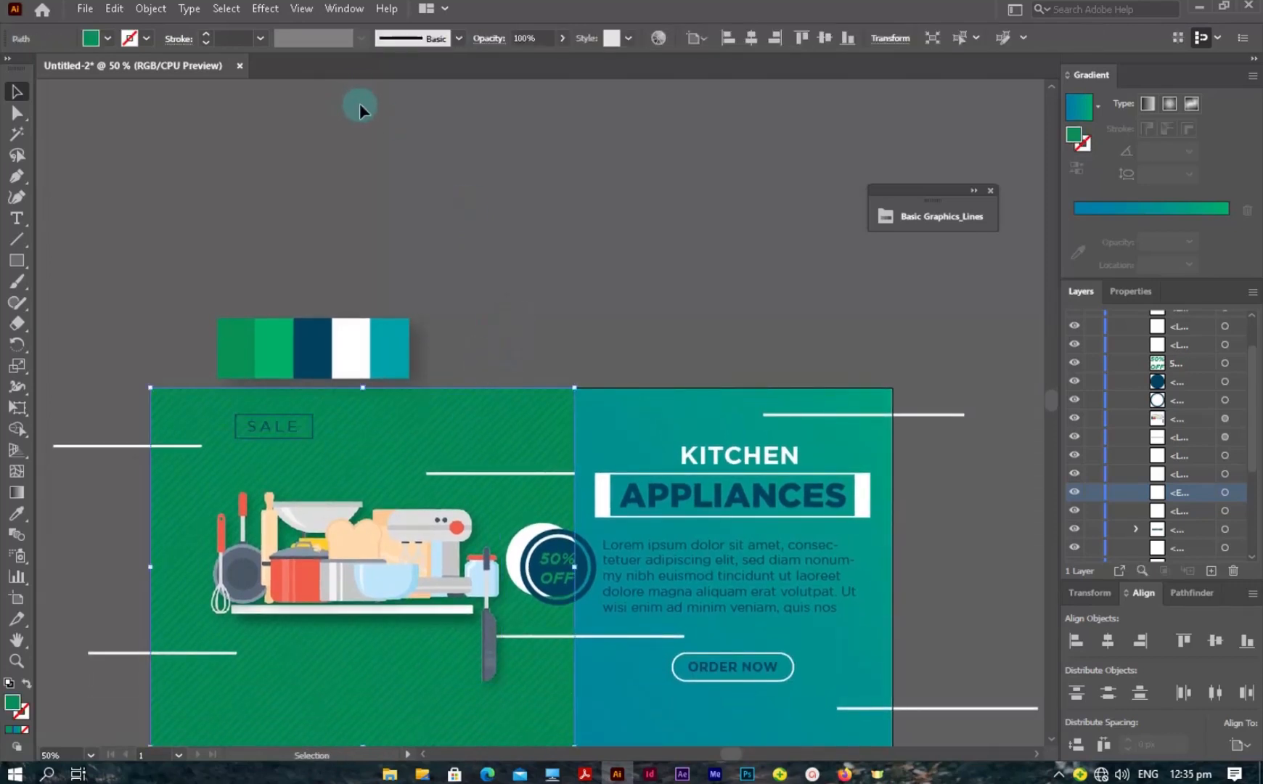
pyautogui.click(323, 290)
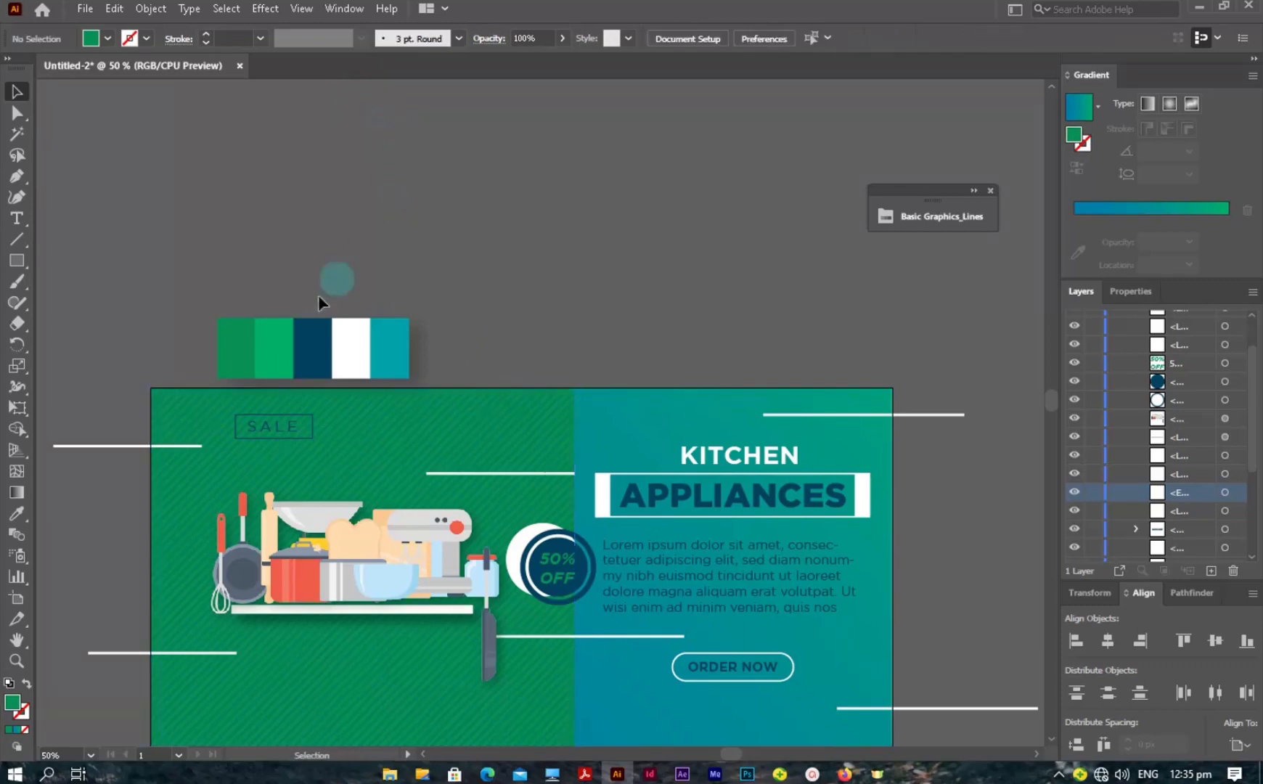
pyautogui.click(302, 422)
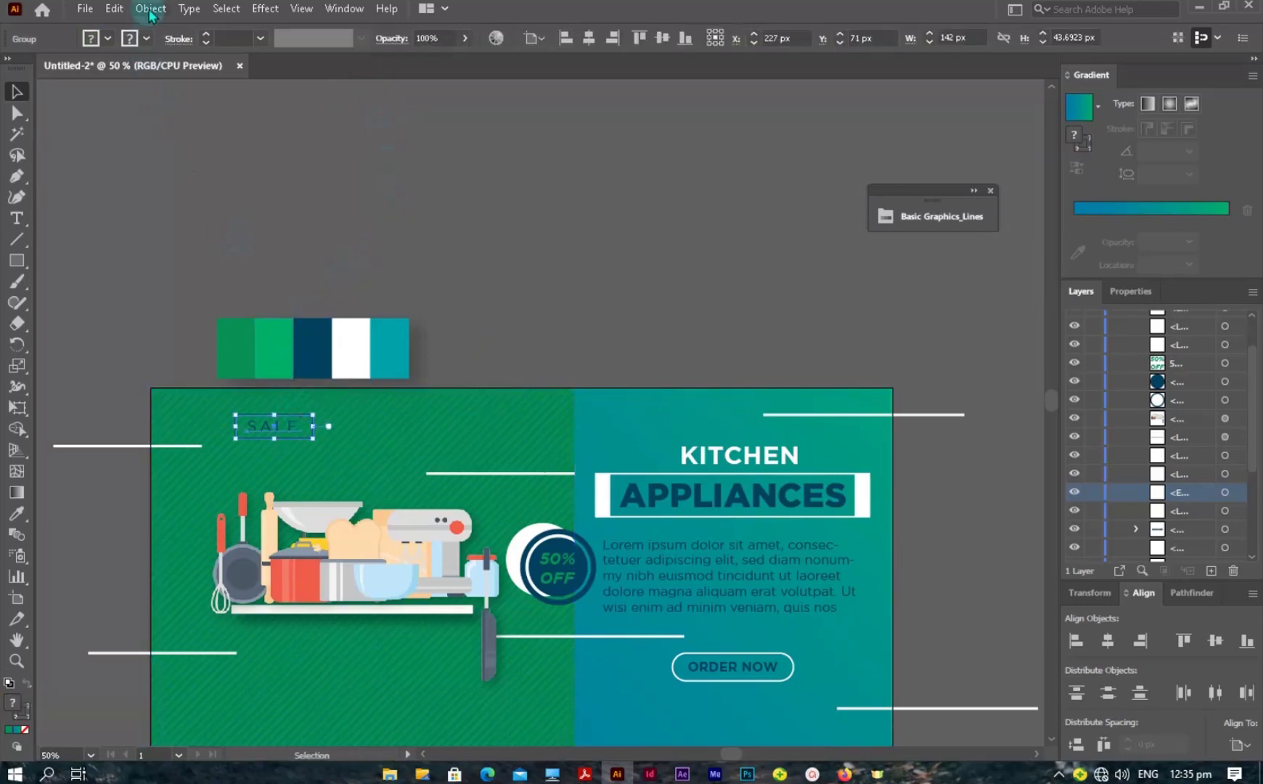
# - Duplicate the framed SALE group and place the copy level with the original, near the green section's upper right corner
pyautogui.click(151, 9)
pyautogui.moveTo(118, 10)
pyautogui.click(142, 93)
pyautogui.click(115, 9)
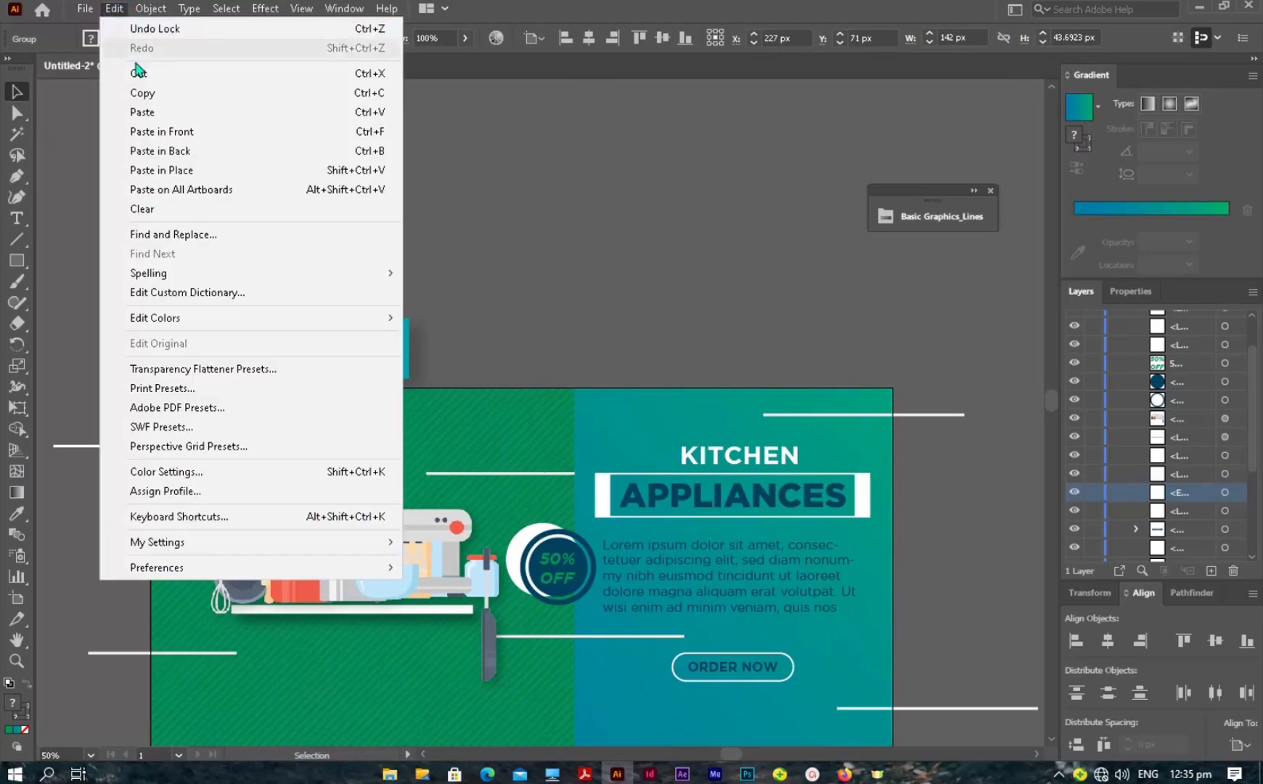
pyautogui.click(168, 131)
pyautogui.moveTo(250, 435); pyautogui.dragTo(491, 425)
pyautogui.click(577, 291)
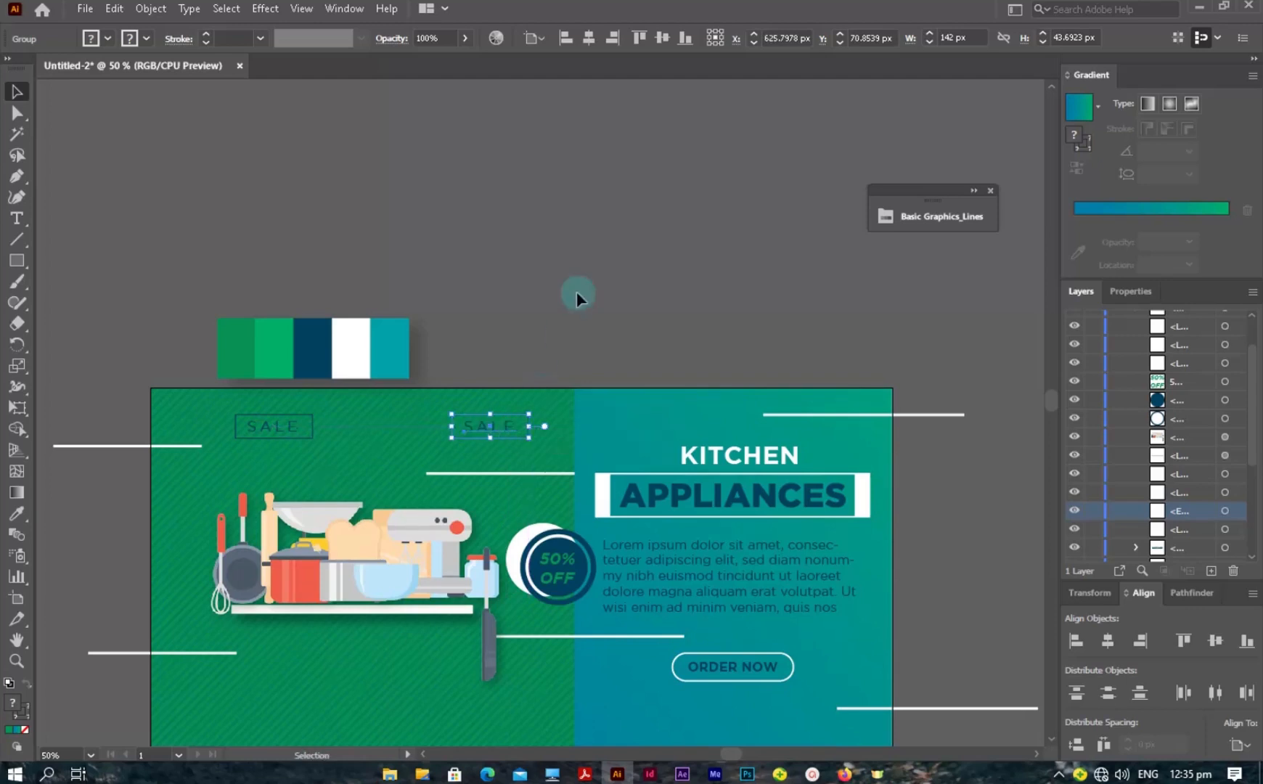
# - Paste another copy of the framed SALE group and place it below the shelf, under the upper-left SALE label
pyautogui.scroll(-3, 576, 291)
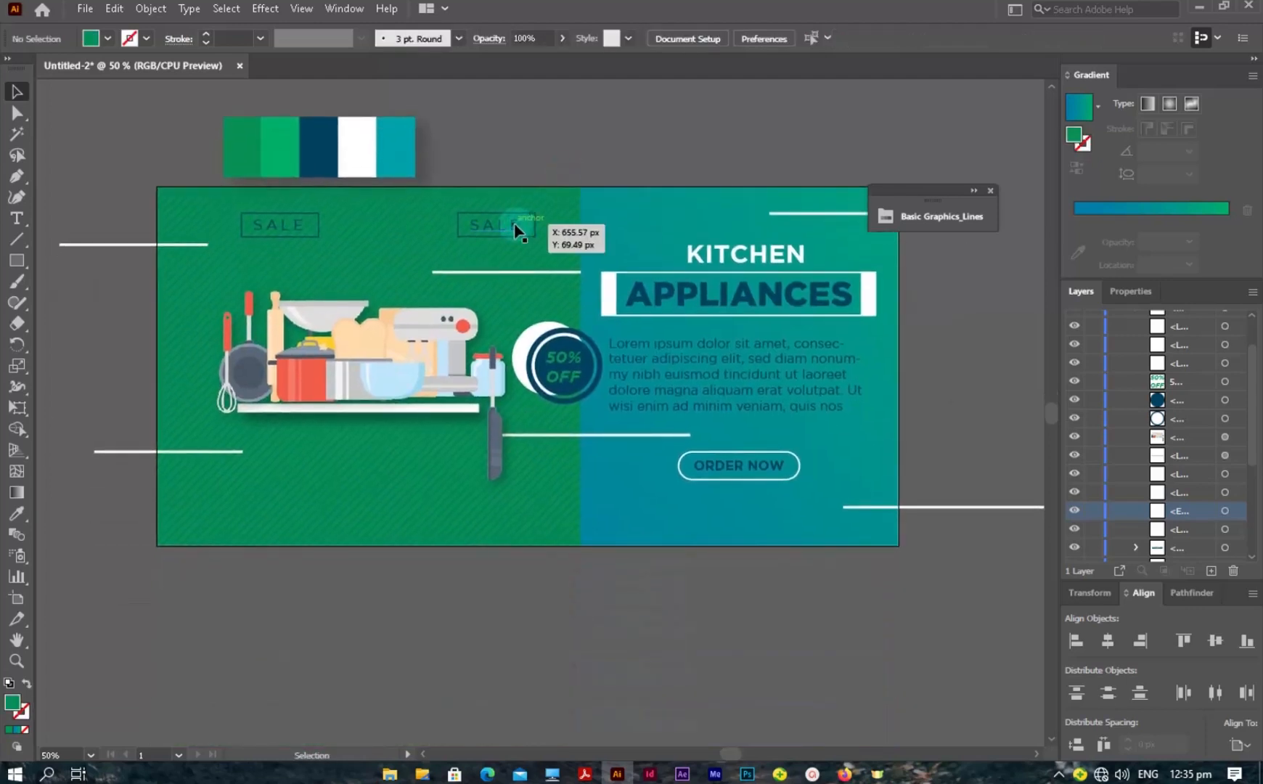
pyautogui.moveTo(516, 231); pyautogui.dragTo(516, 231)
pyautogui.click(114, 8)
pyautogui.click(141, 96)
pyautogui.click(114, 8)
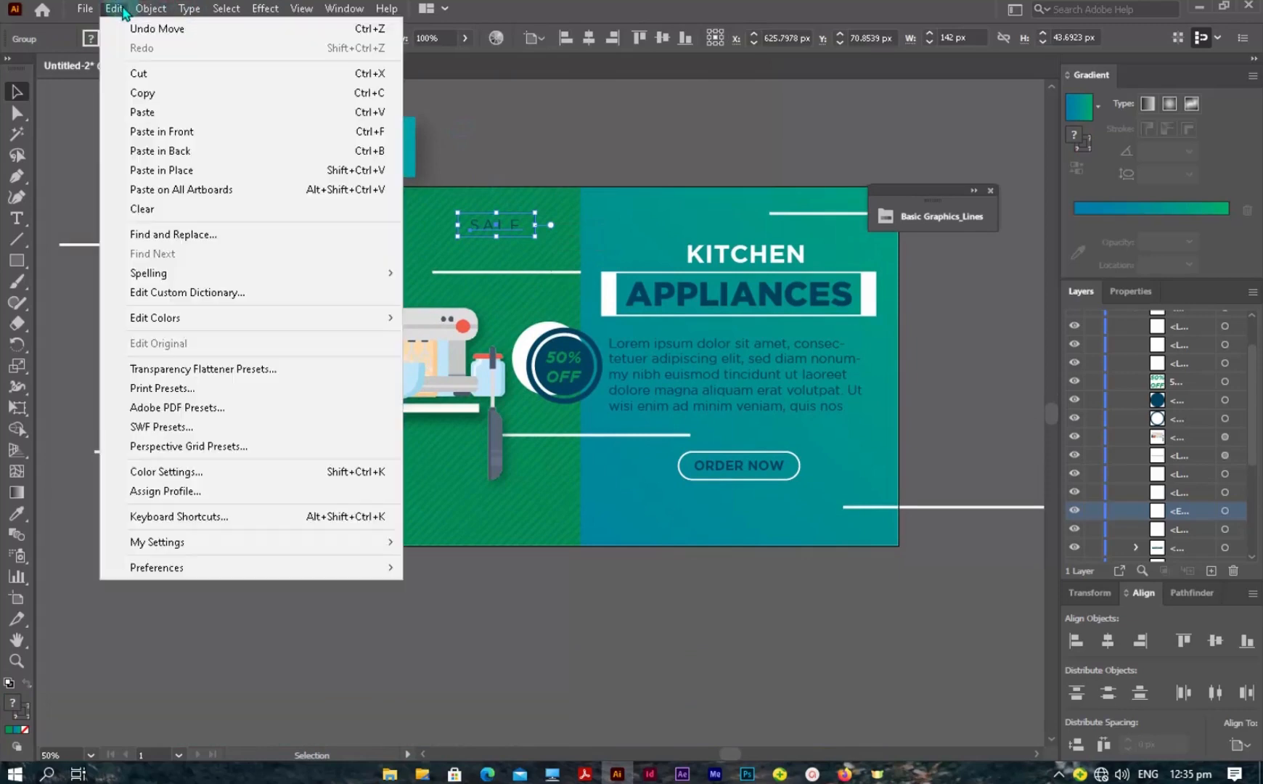
pyautogui.click(166, 114)
pyautogui.moveTo(537, 406); pyautogui.dragTo(278, 492)
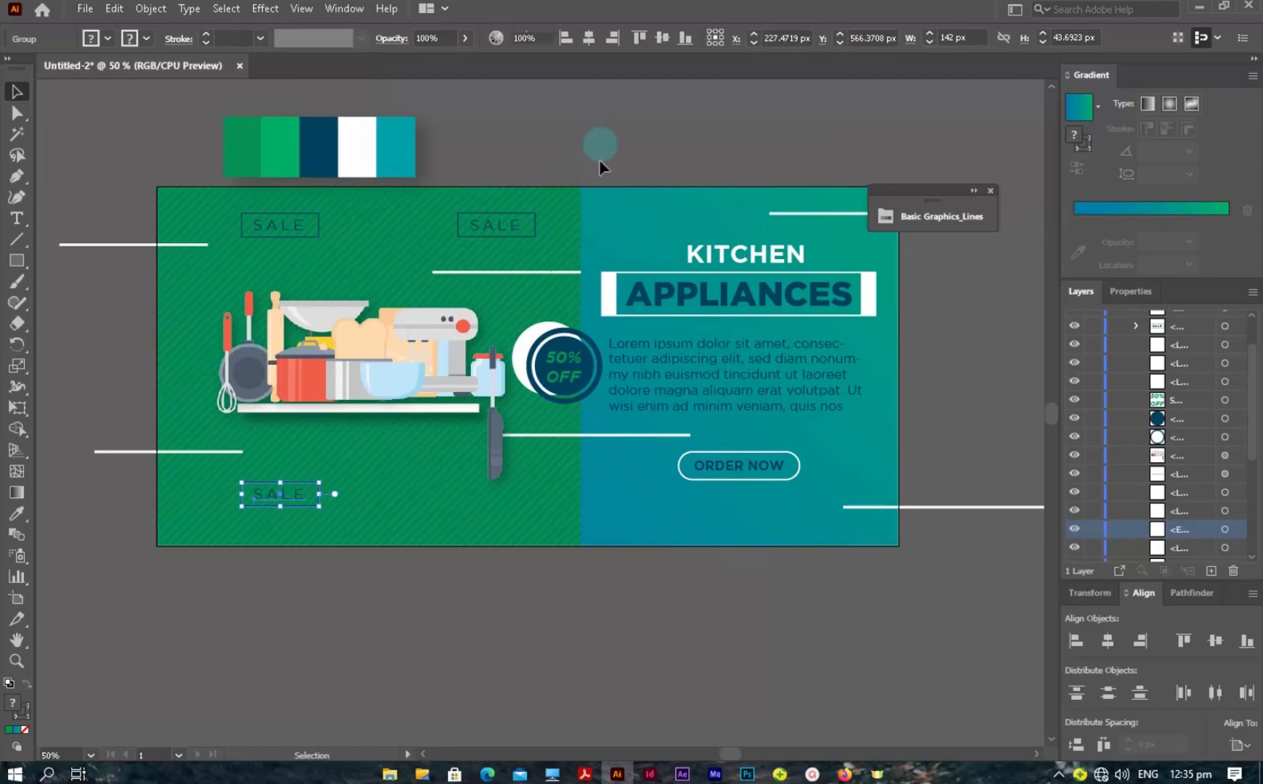
pyautogui.click(599, 159)
# - Draw a short vertical line on the empty canvas left of the artboard and give it a white stroke
pyautogui.press('space')
pyautogui.moveTo(449, 446); pyautogui.dragTo(760, 442)
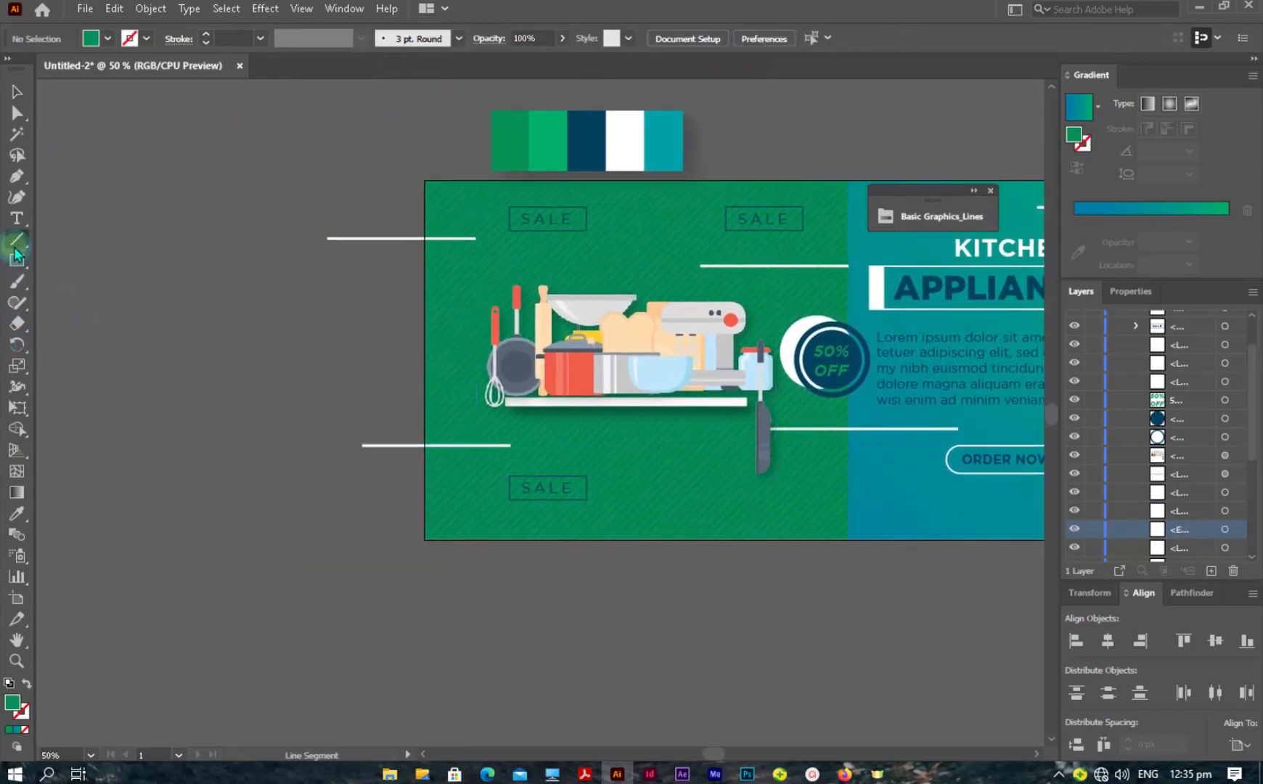
pyautogui.moveTo(258, 309); pyautogui.dragTo(258, 359)
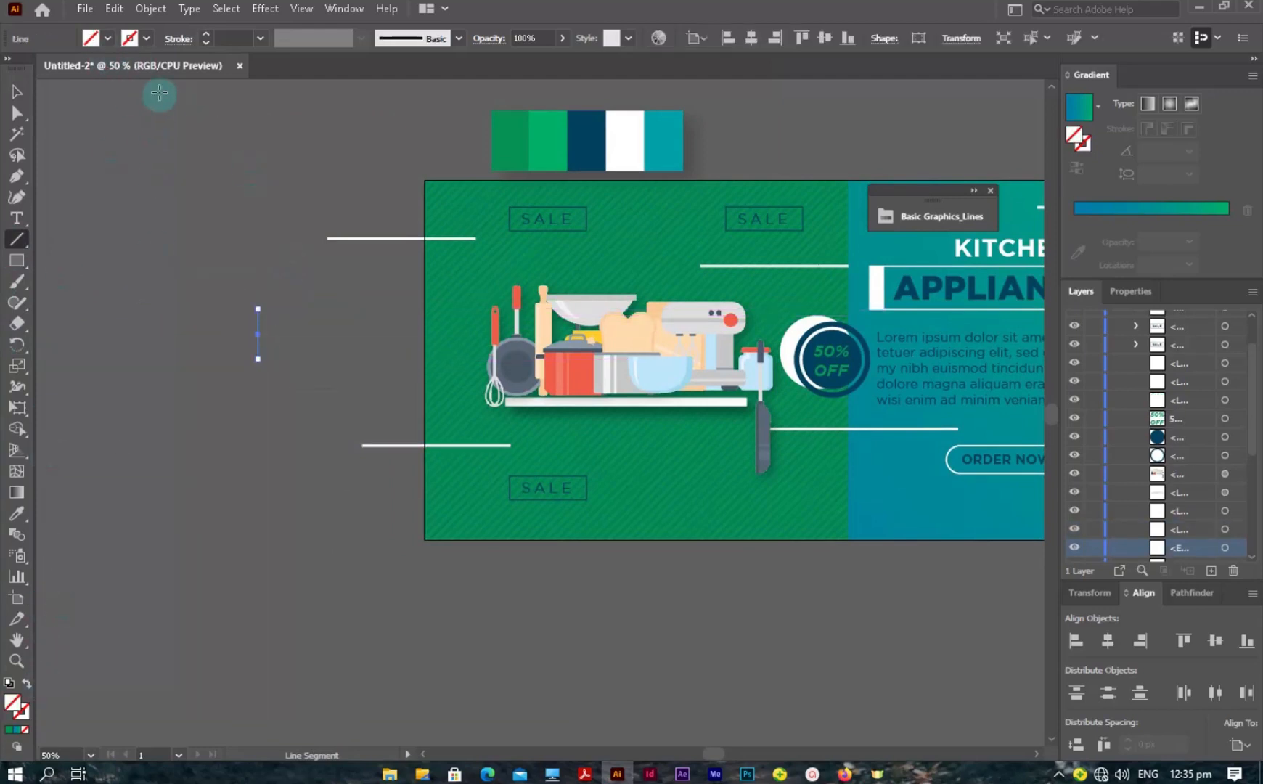
pyautogui.click(146, 40)
pyautogui.click(32, 70)
pyautogui.click(203, 252)
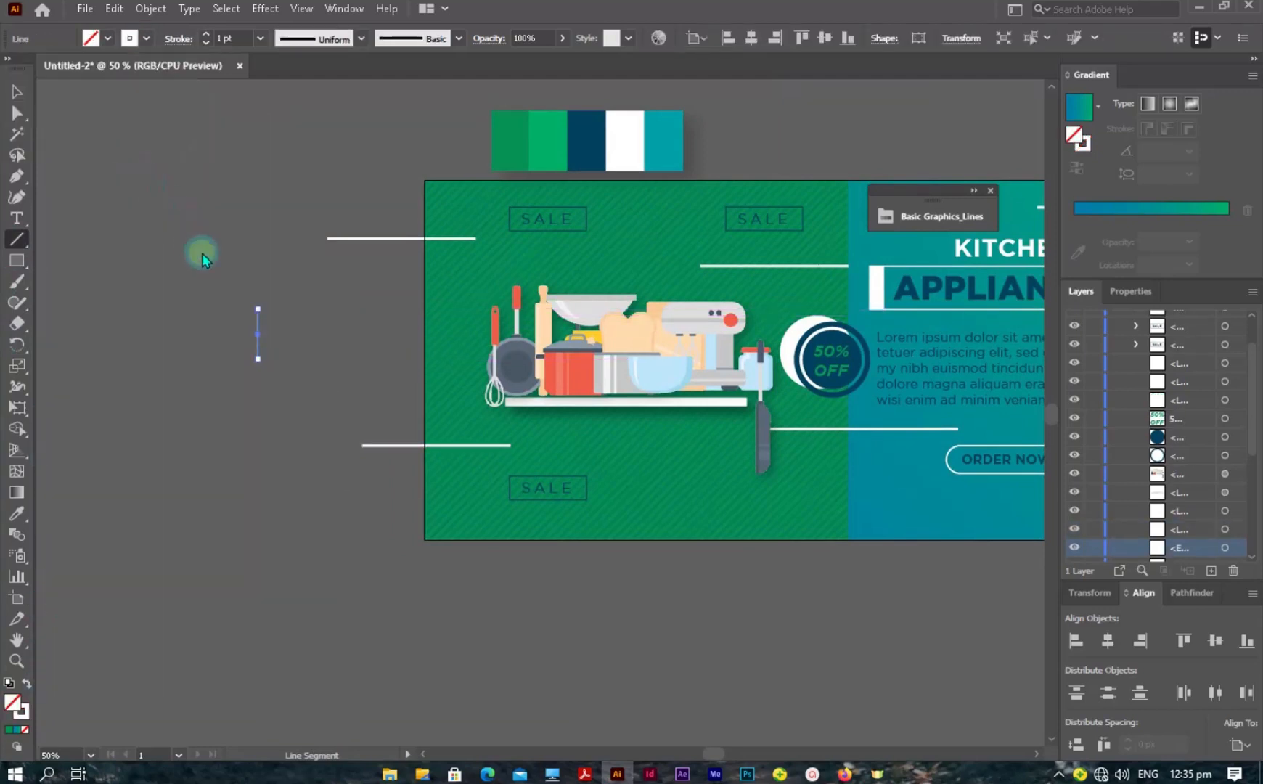
# - Duplicate the short white line over itself and rotate the copy 90° to form a plus
pyautogui.click(16, 91)
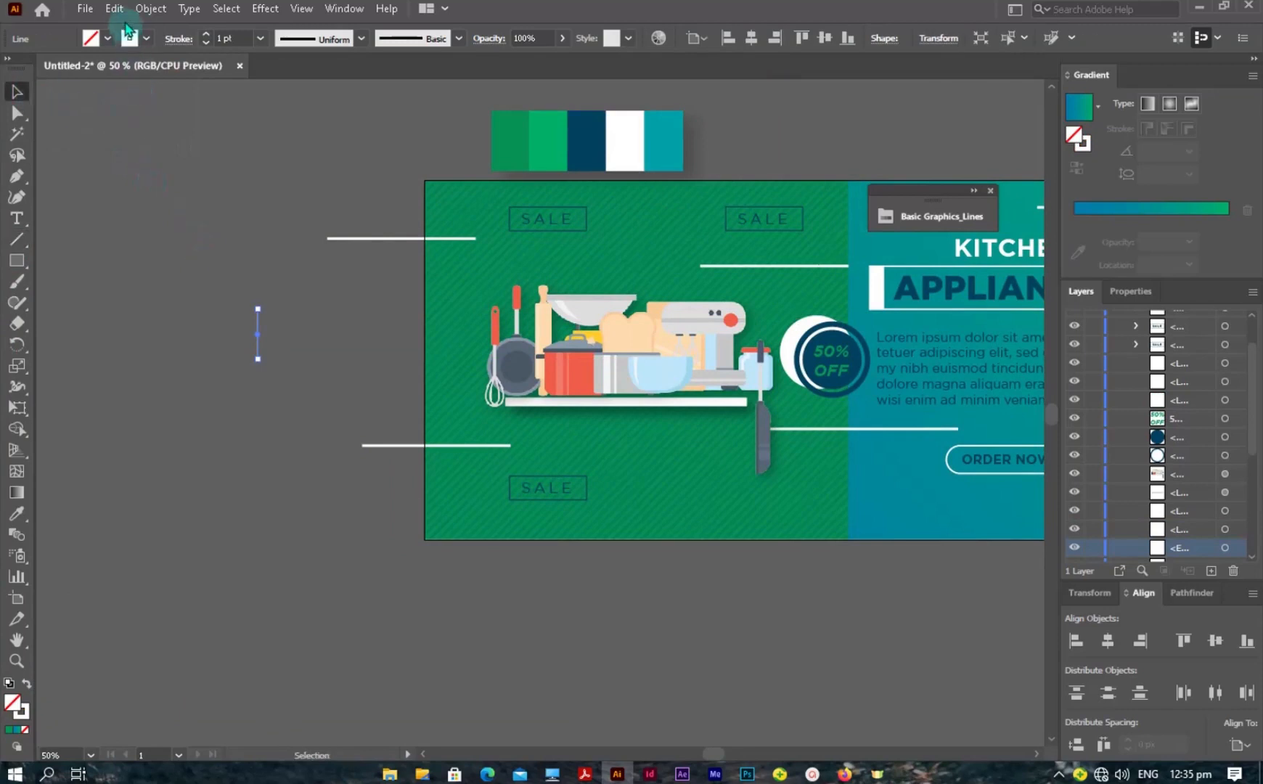
pyautogui.click(113, 8)
pyautogui.click(146, 93)
pyautogui.click(114, 8)
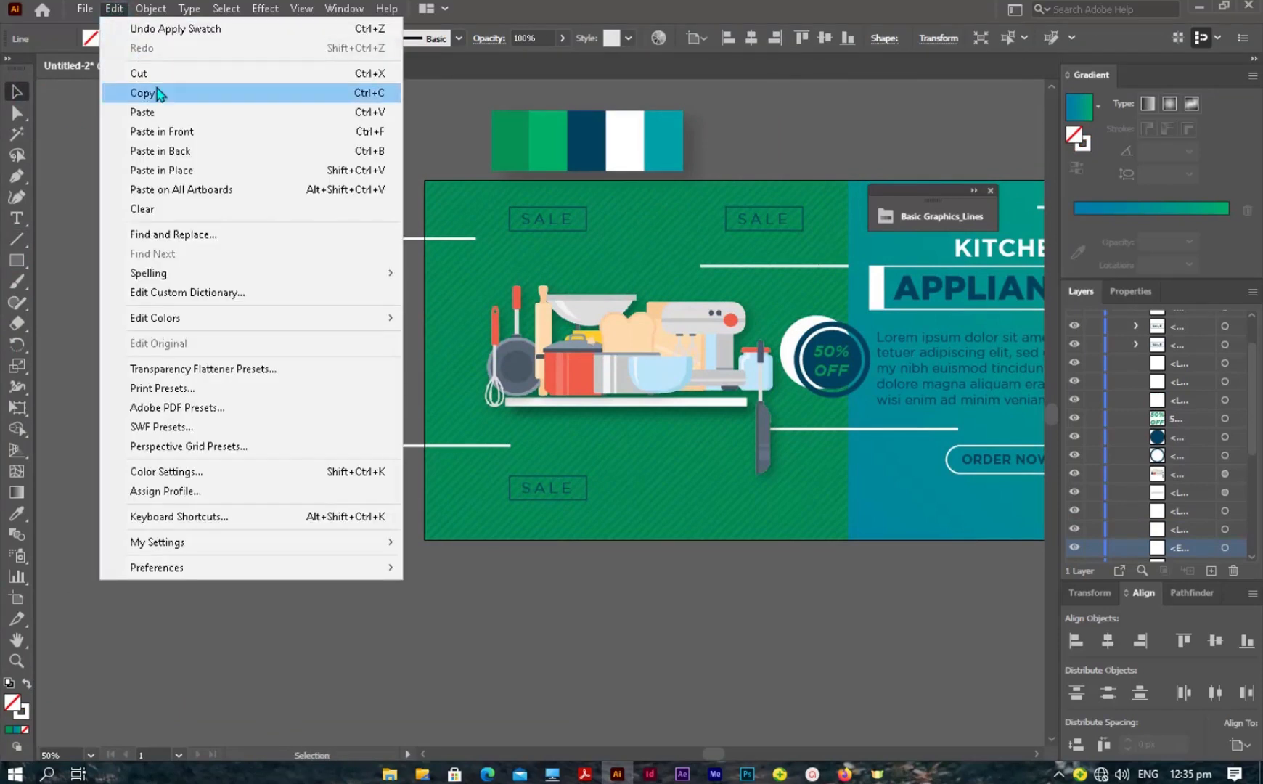
pyautogui.click(205, 190)
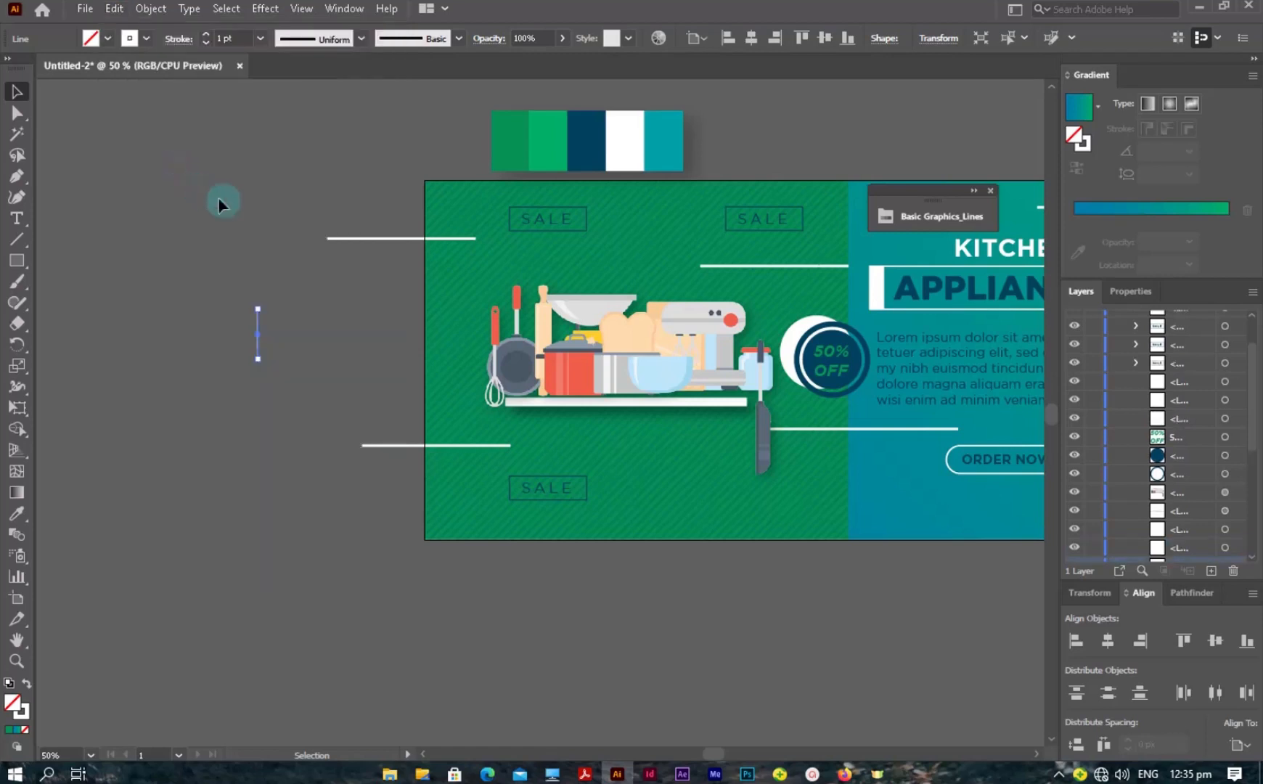
pyautogui.moveTo(263, 308); pyautogui.dragTo(278, 347)
# - Set the stroke of both plus lines to 2 pt and scale the plus down to about half its size
pyautogui.click(222, 277)
pyautogui.click(206, 35)
pyautogui.click(264, 331)
pyautogui.click(329, 345)
# - Duplicate the plus's vertical line in place and lengthen the copy equally at both ends from its centre
pyautogui.keyDown('ctrl'); pyautogui.click(448, 358); pyautogui.keyUp('ctrl')
pyautogui.keyDown('ctrl'); pyautogui.click(447, 358); pyautogui.keyUp('ctrl')
pyautogui.keyDown('ctrl'); pyautogui.click(447, 358); pyautogui.keyUp('ctrl')
pyautogui.moveTo(496, 400); pyautogui.dragTo(545, 192)
pyautogui.keyDown('ctrl'); pyautogui.click(413, 360); pyautogui.keyUp('ctrl')
pyautogui.moveTo(478, 369); pyautogui.dragTo(386, 321)
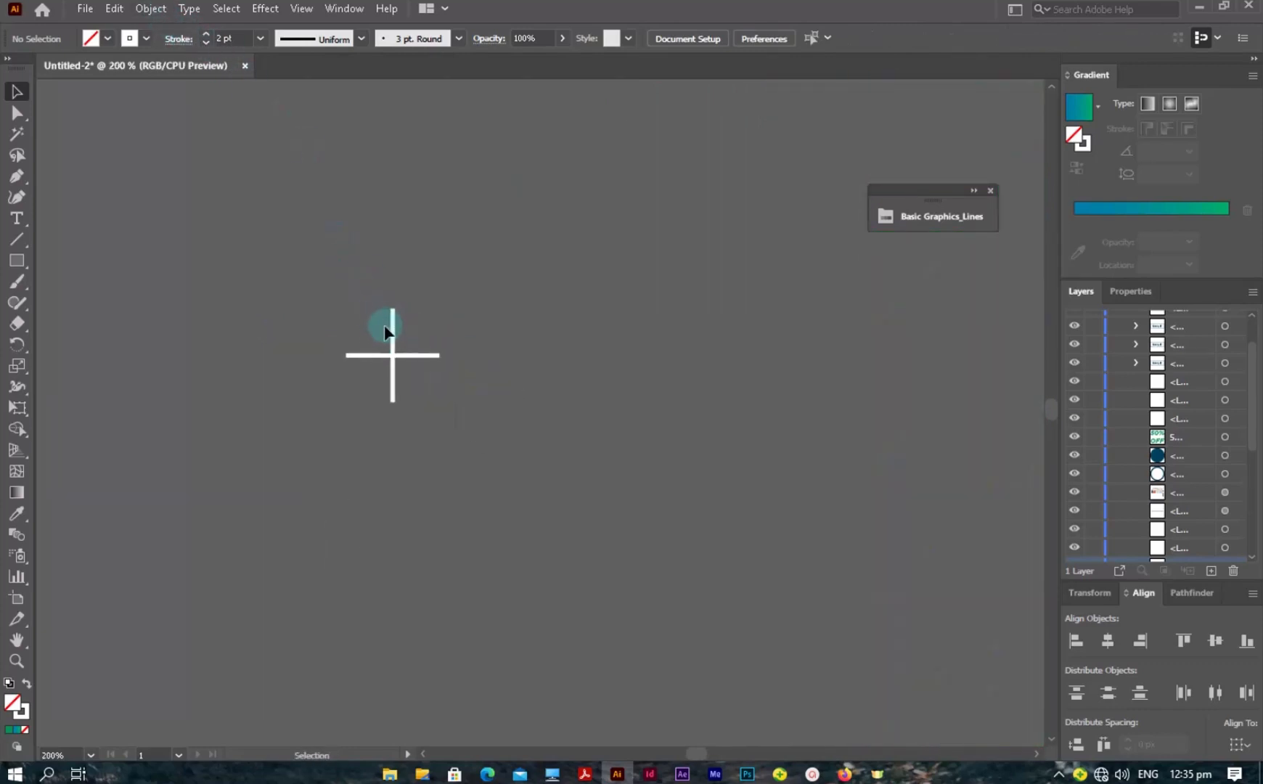
pyautogui.click(392, 335)
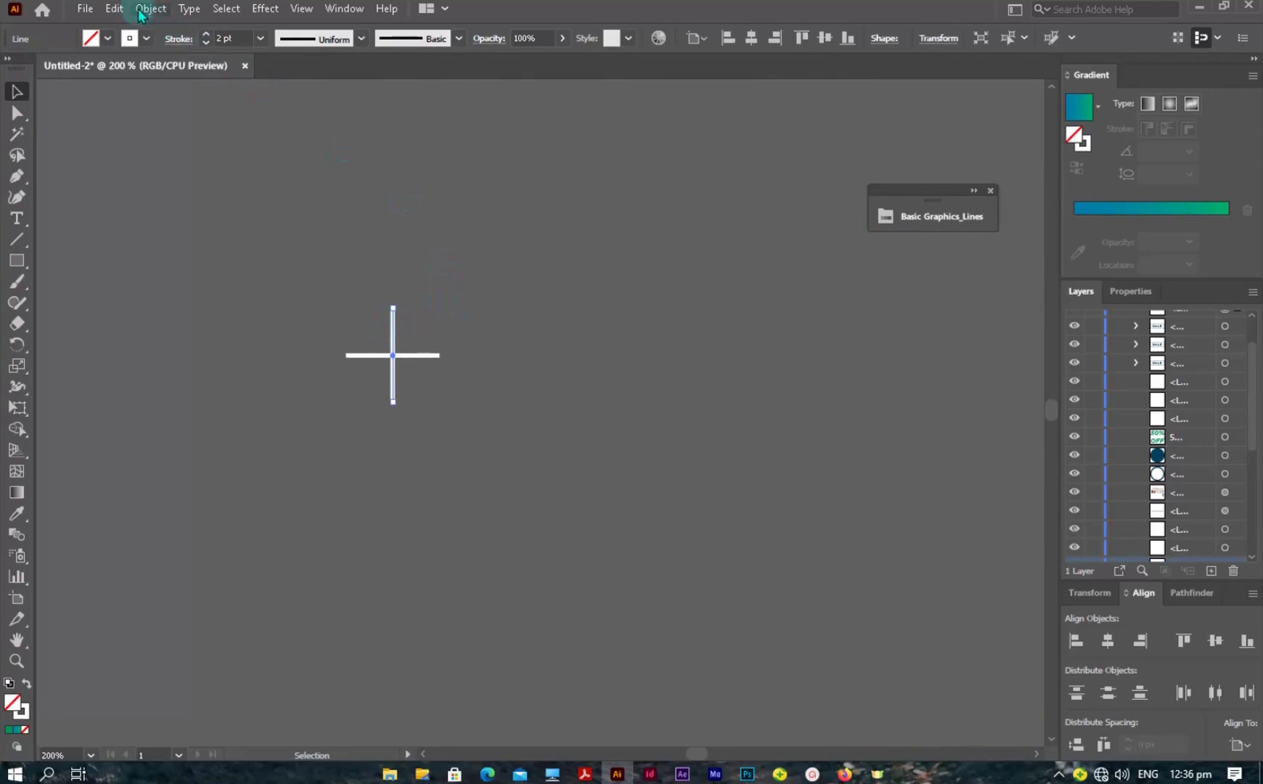
pyautogui.click(114, 8)
pyautogui.click(150, 92)
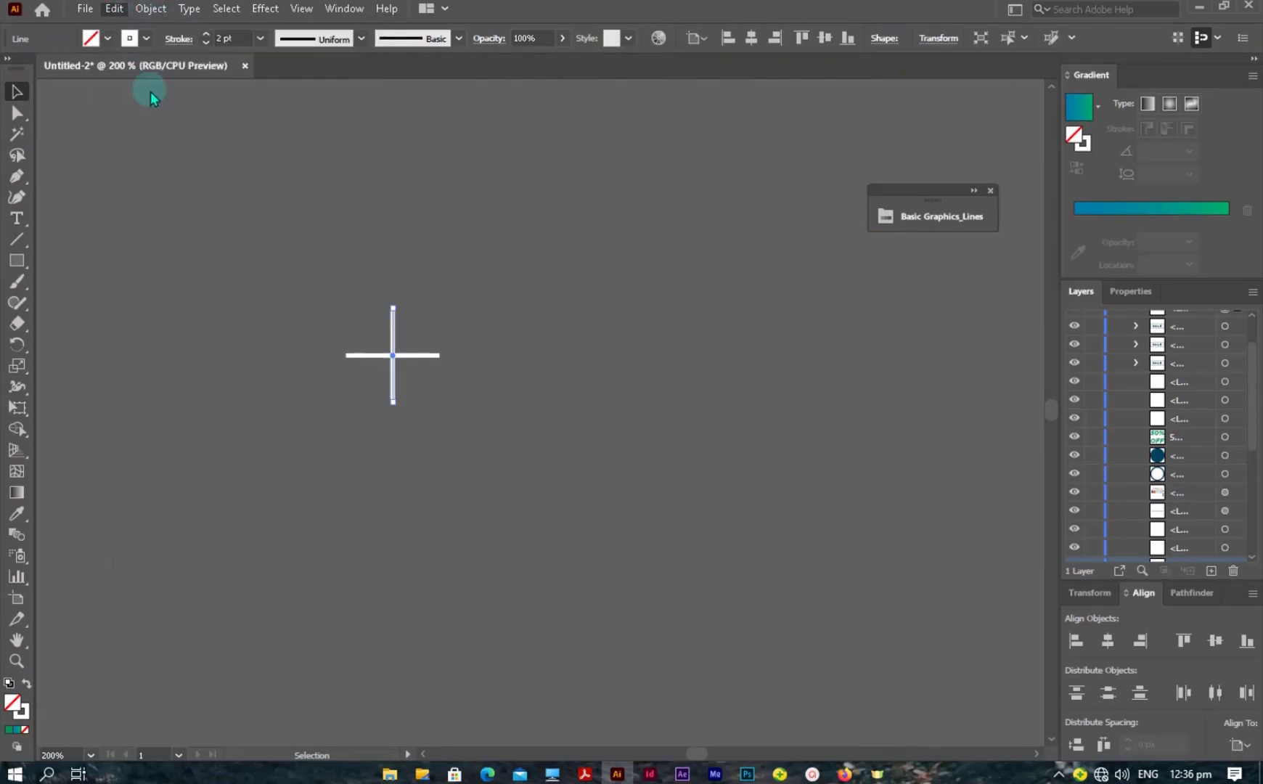
pyautogui.click(116, 10)
pyautogui.click(186, 169)
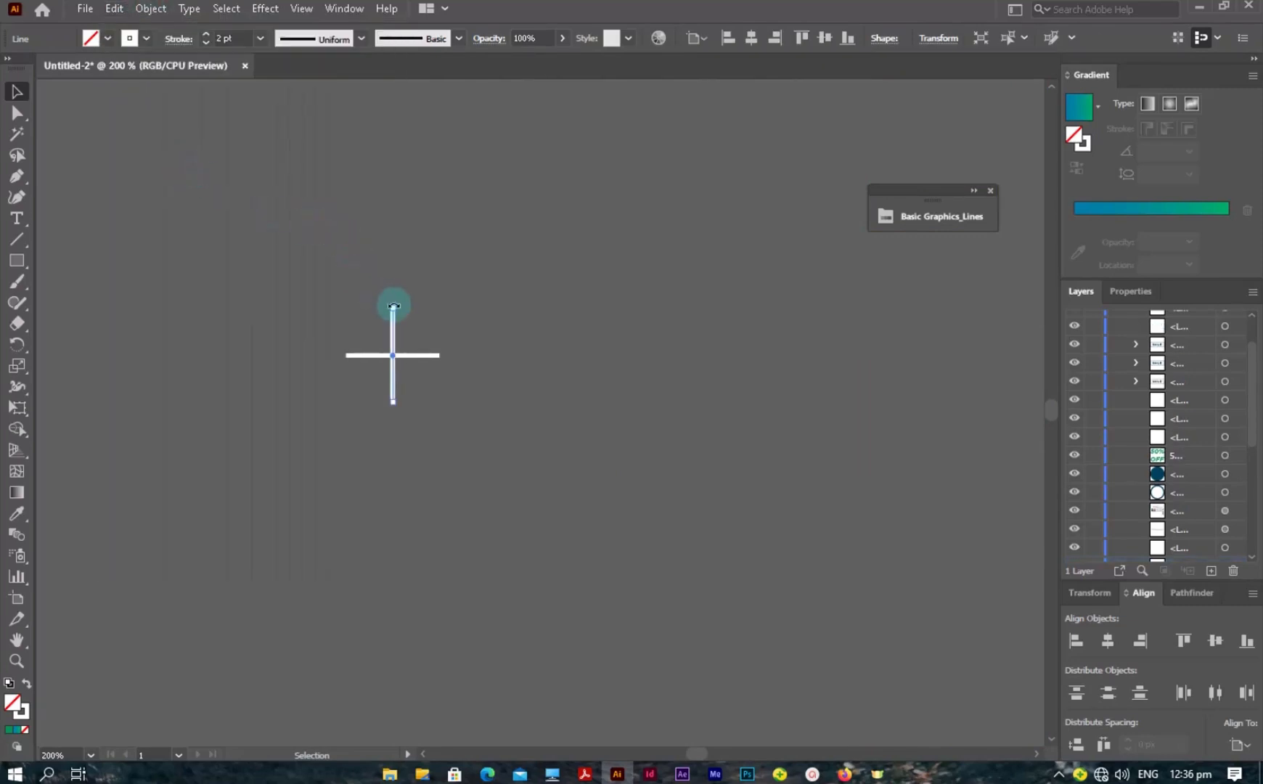
pyautogui.moveTo(393, 306); pyautogui.dragTo(392, 270)
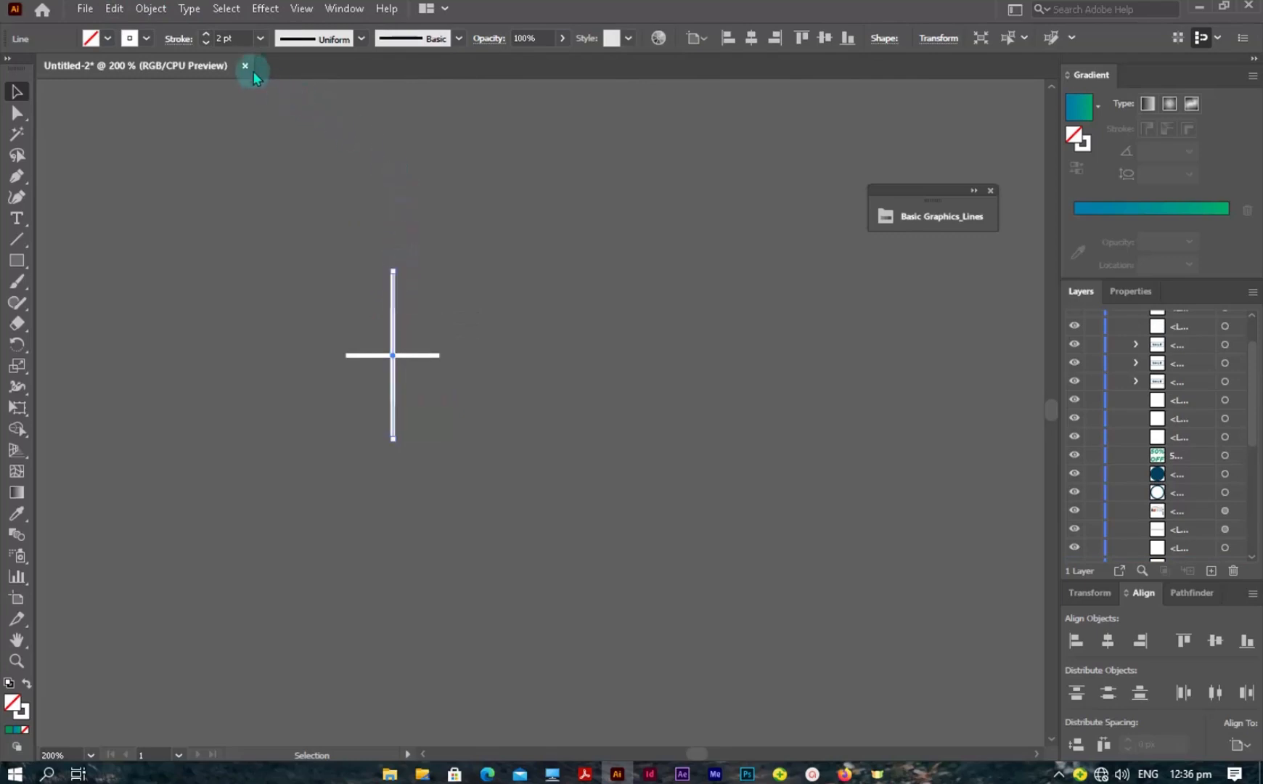
# - Set the longer line's stroke to 1 pt and rotate it 45° into a diagonal through the plus's centre
pyautogui.click(260, 41)
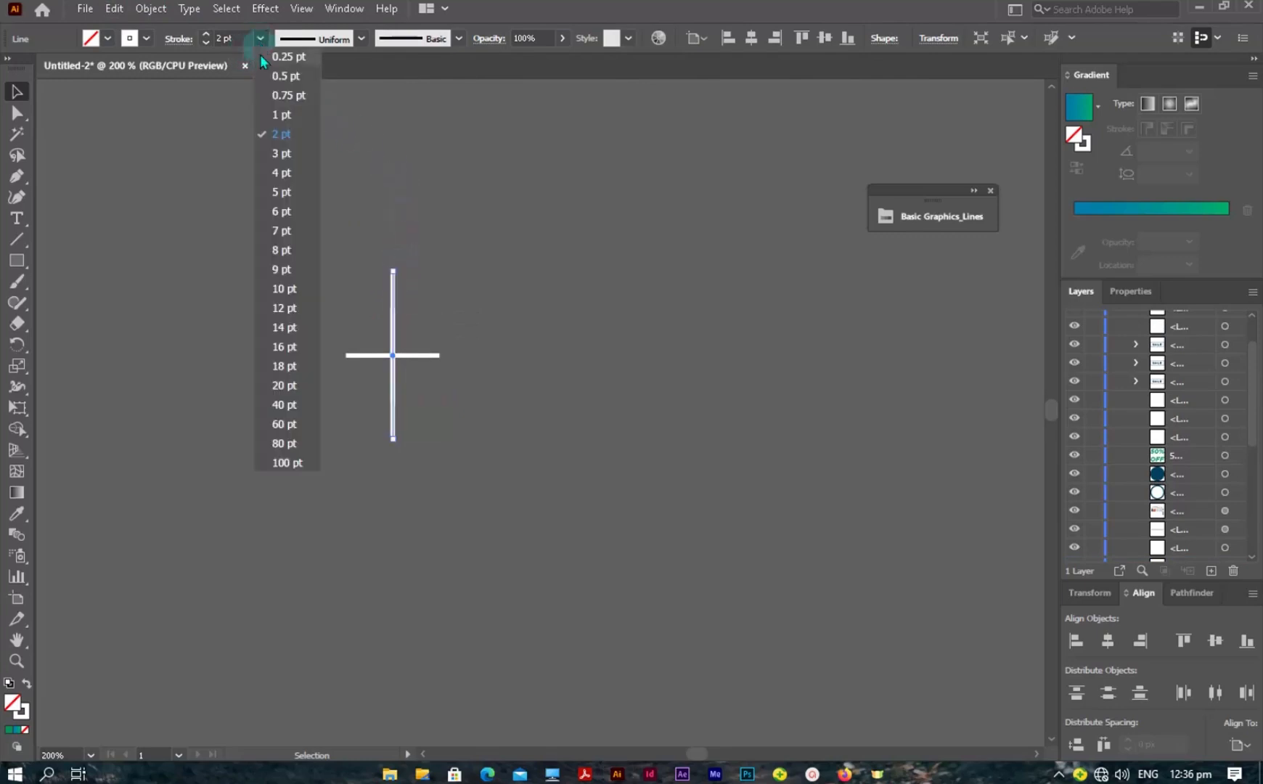
pyautogui.click(276, 111)
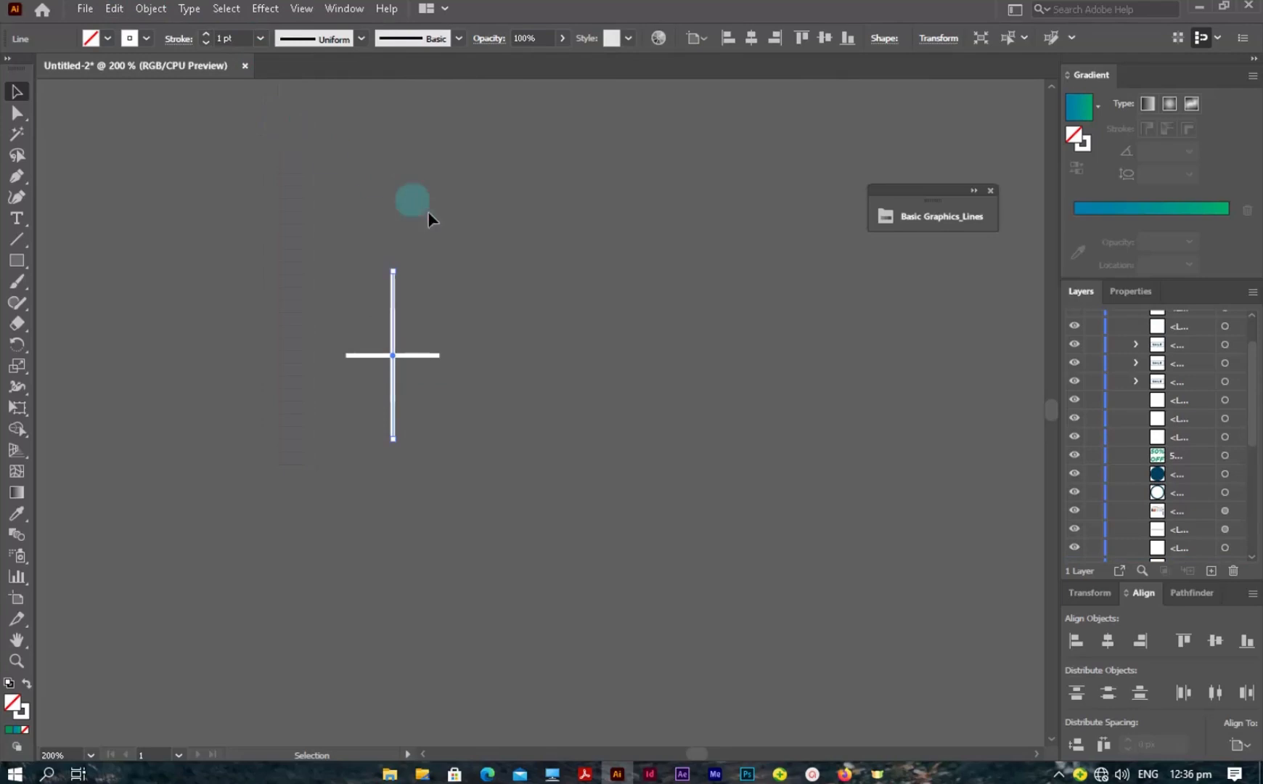
pyautogui.click(402, 262)
pyautogui.click(392, 272)
pyautogui.moveTo(400, 267); pyautogui.dragTo(450, 280)
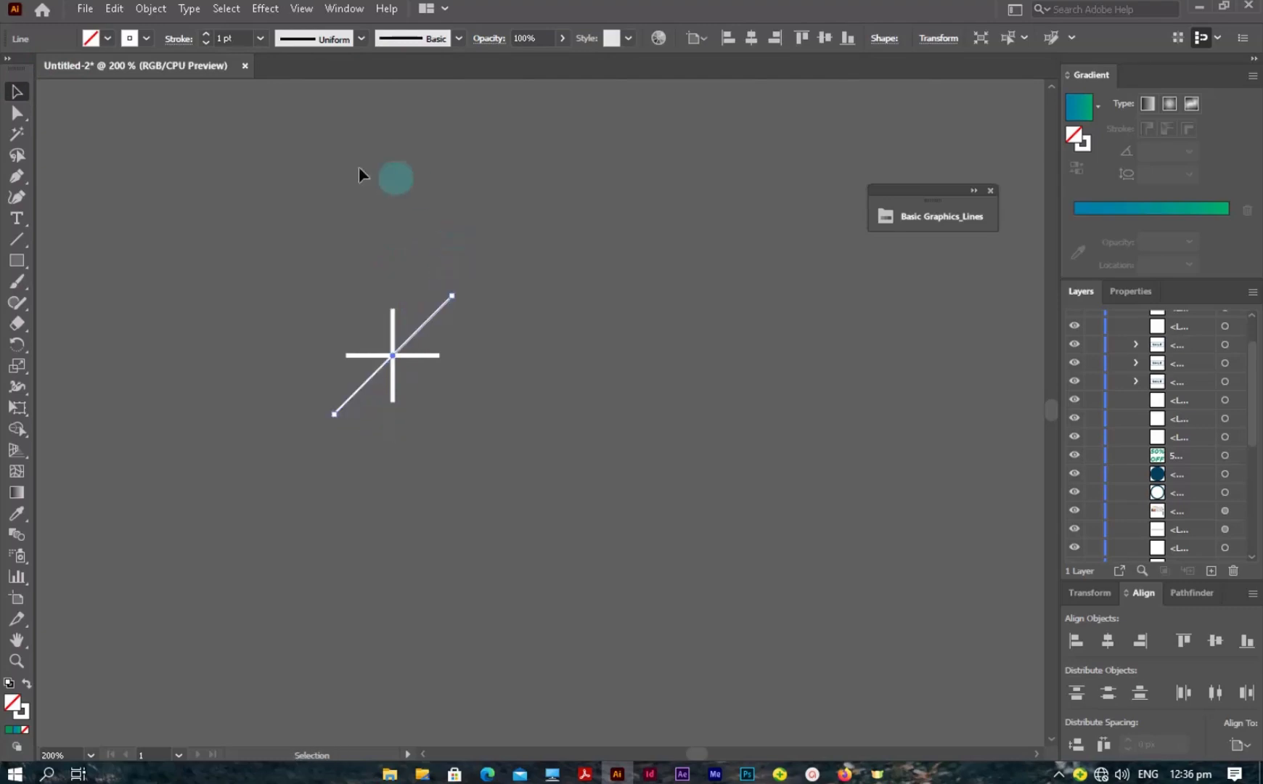
# - Duplicate the diagonal line in place and rotate the copy 90° to complete the eight-pointed star
pyautogui.click(114, 9)
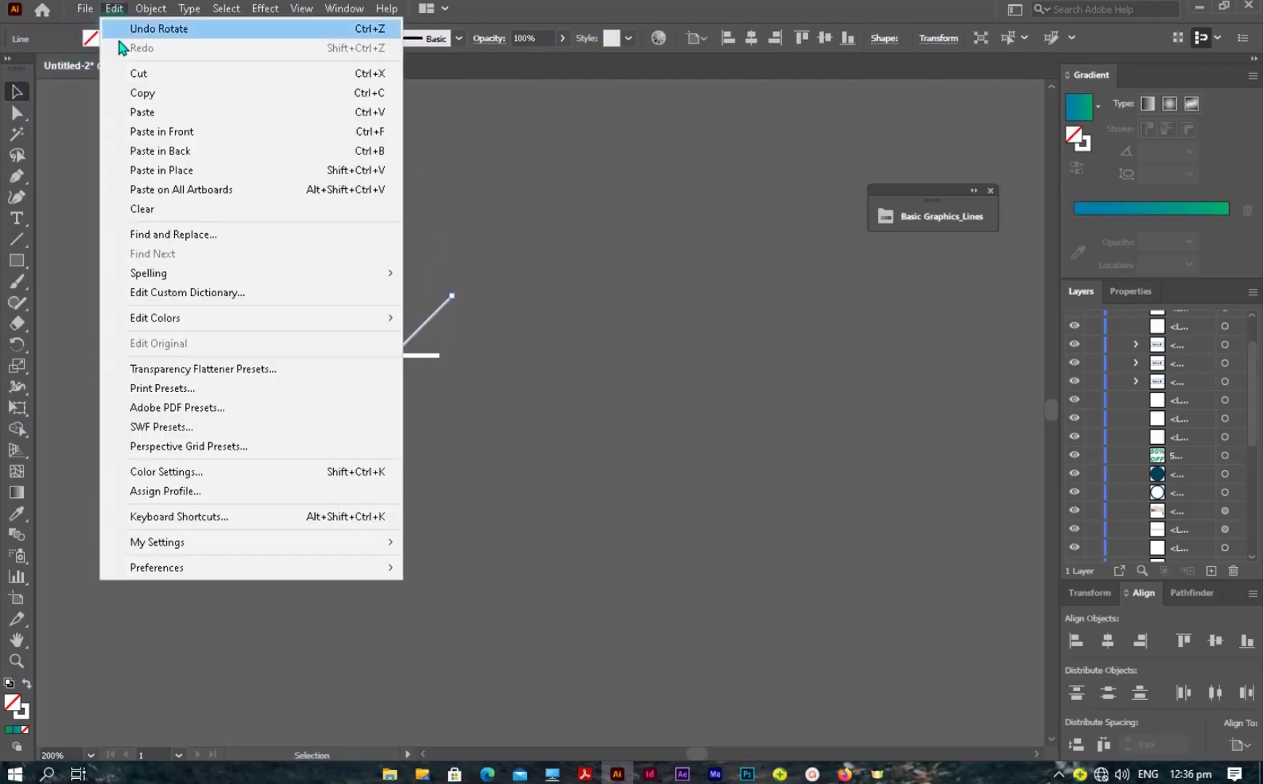
pyautogui.click(153, 105)
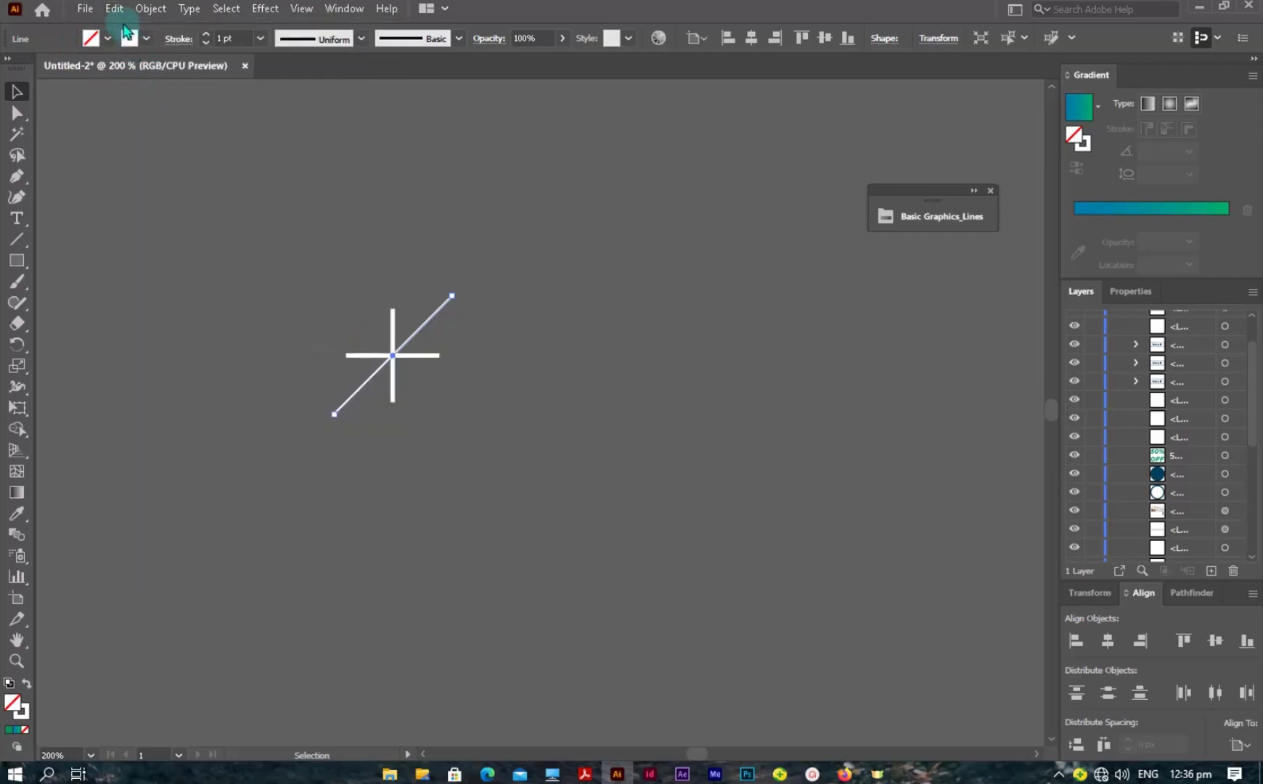
pyautogui.click(117, 10)
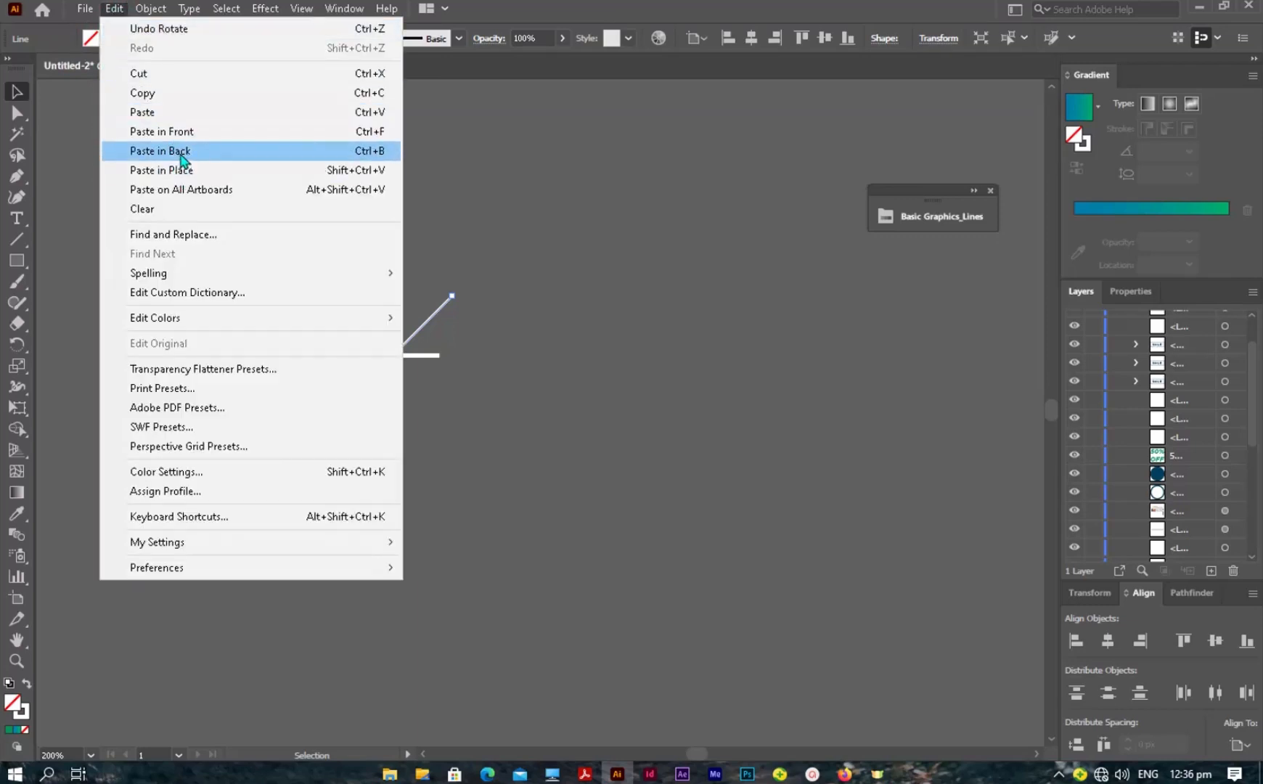
pyautogui.click(181, 172)
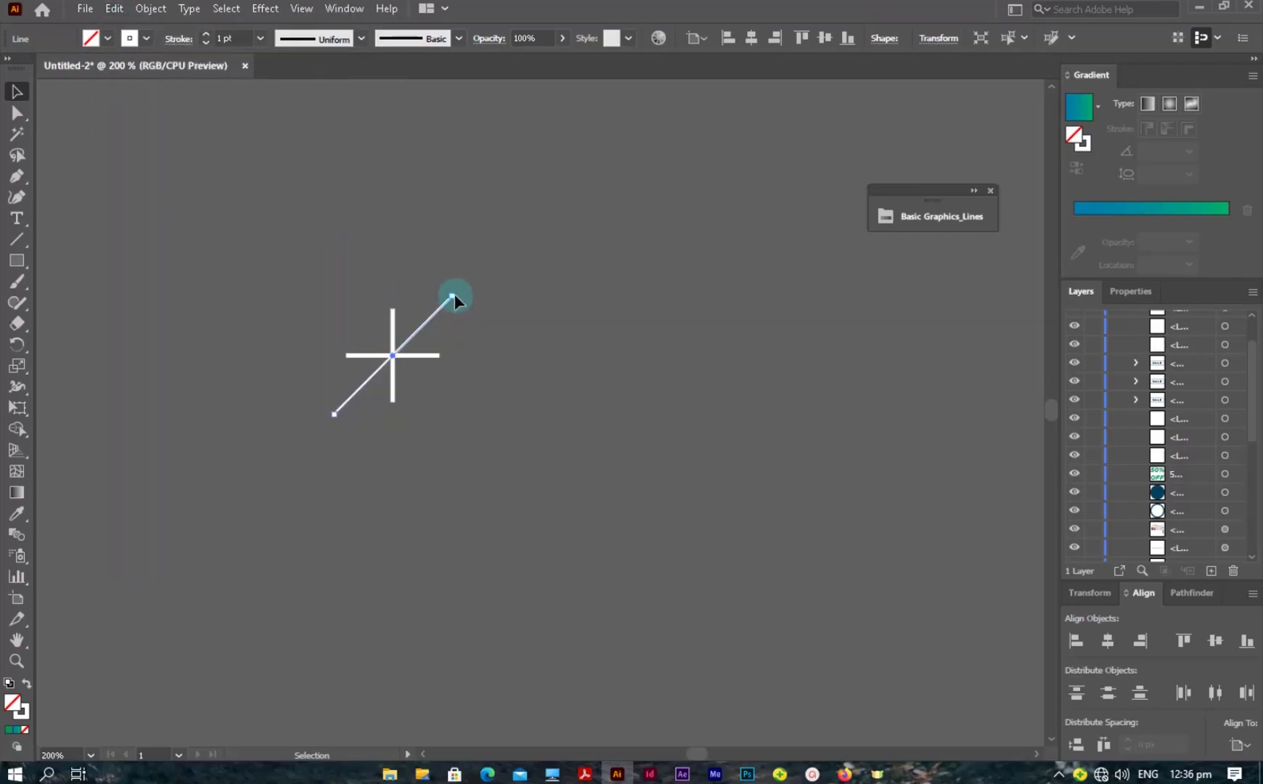
pyautogui.moveTo(463, 288); pyautogui.dragTo(319, 234)
pyautogui.click(515, 299)
# - Scale down the complete star and move it onto the green background just below the shelf
pyautogui.keyDown('ctrl'); pyautogui.keyDown('alt'); pyautogui.click(529, 332); pyautogui.keyUp('alt'); pyautogui.keyUp('ctrl')
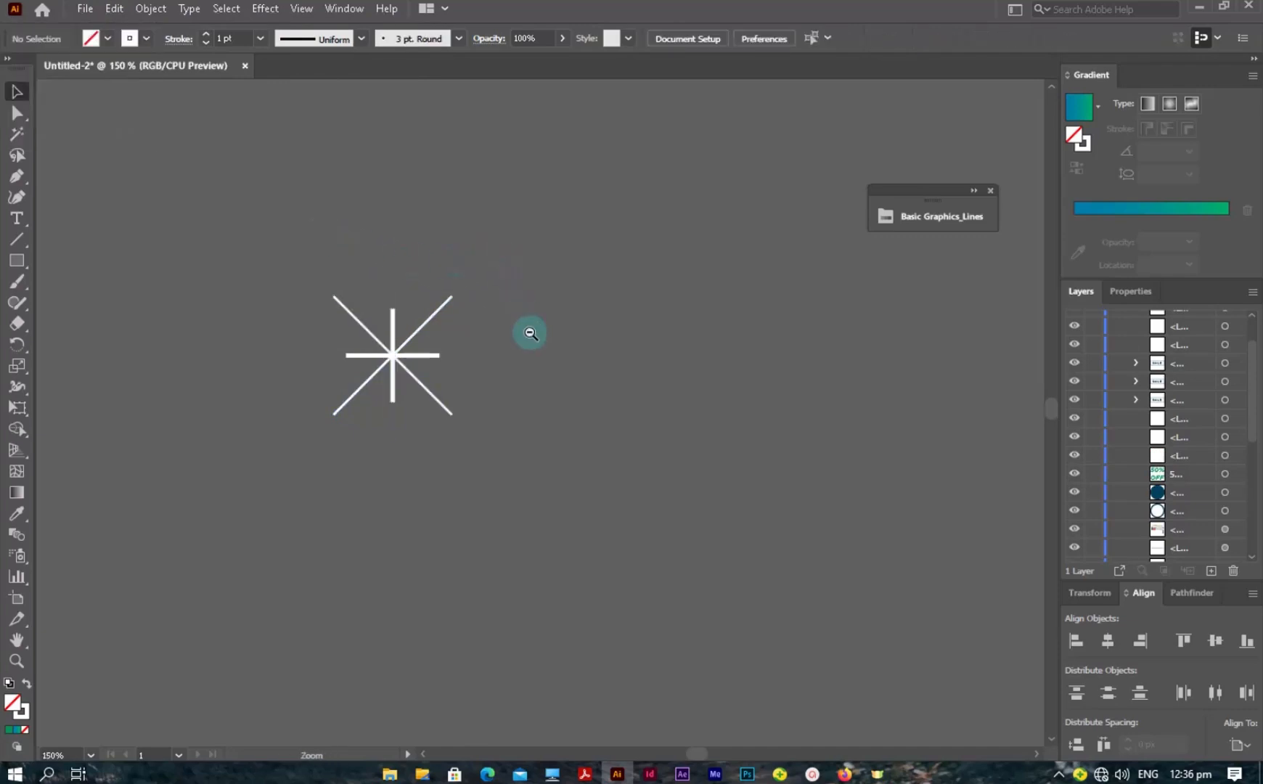
pyautogui.keyDown('ctrl'); pyautogui.keyDown('alt'); pyautogui.click(529, 334); pyautogui.keyUp('alt'); pyautogui.keyUp('ctrl')
pyautogui.keyDown('ctrl'); pyautogui.keyDown('alt'); pyautogui.click(533, 336); pyautogui.keyUp('alt'); pyautogui.keyUp('ctrl')
pyautogui.moveTo(565, 411); pyautogui.dragTo(348, 229)
pyautogui.moveTo(338, 354); pyautogui.dragTo(338, 354)
pyautogui.moveTo(320, 339); pyautogui.dragTo(312, 330)
pyautogui.click(309, 335)
pyautogui.click(300, 321)
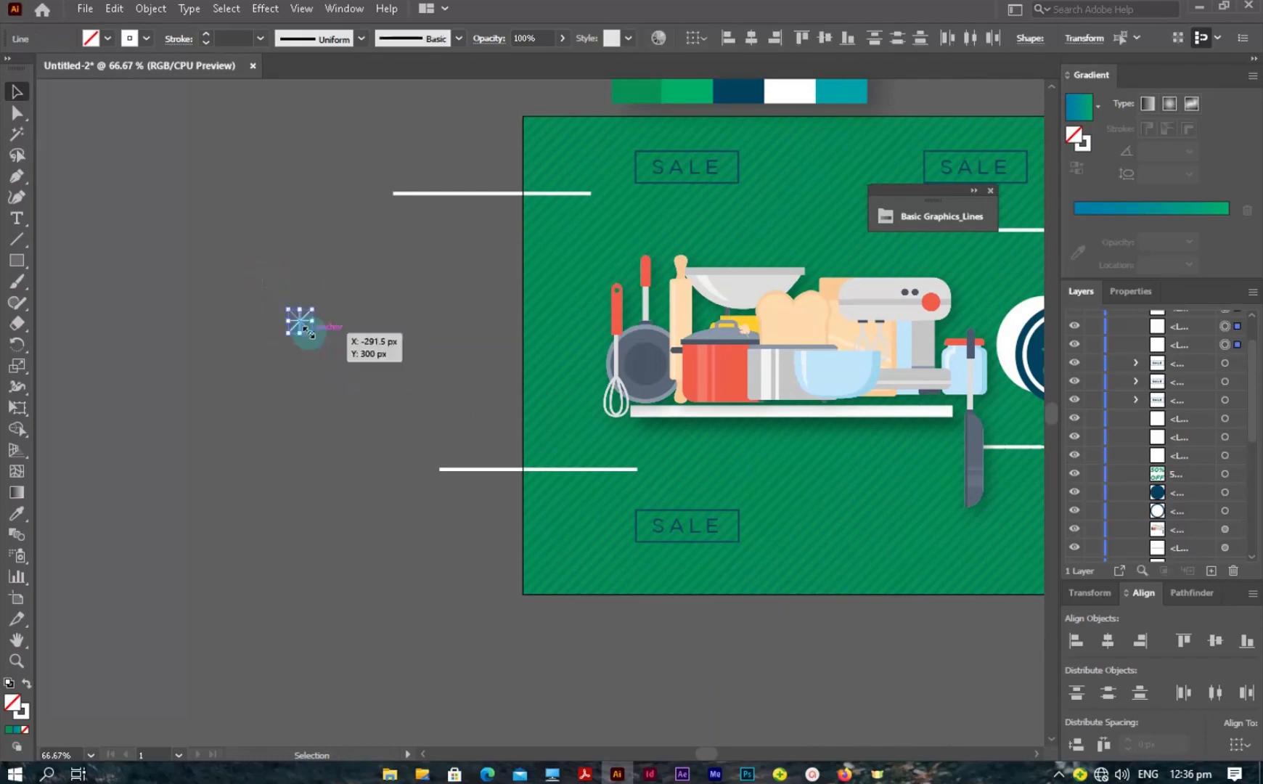
pyautogui.moveTo(300, 321); pyautogui.dragTo(779, 447)
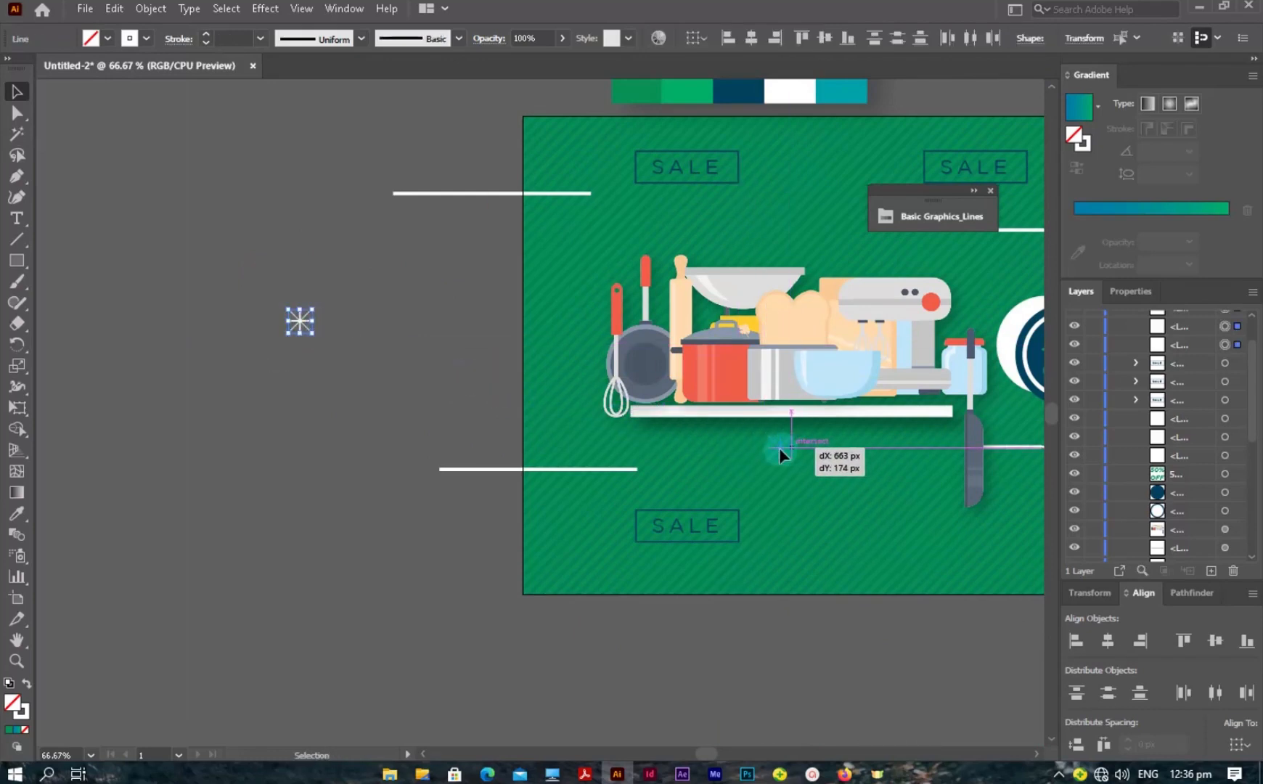
pyautogui.press('space')
pyautogui.moveTo(678, 485); pyautogui.dragTo(472, 440)
pyautogui.click(608, 574)
# - Lock the kitchen shelf illustration so the star in front of it can be selected separately
pyautogui.hotkey('ctrl', 'space')
pyautogui.keyDown('ctrl'); pyautogui.click(601, 431); pyautogui.keyUp('ctrl')
pyautogui.keyDown('ctrl'); pyautogui.click(602, 431); pyautogui.keyUp('ctrl')
pyautogui.press('space')
pyautogui.moveTo(509, 385); pyautogui.dragTo(508, 394)
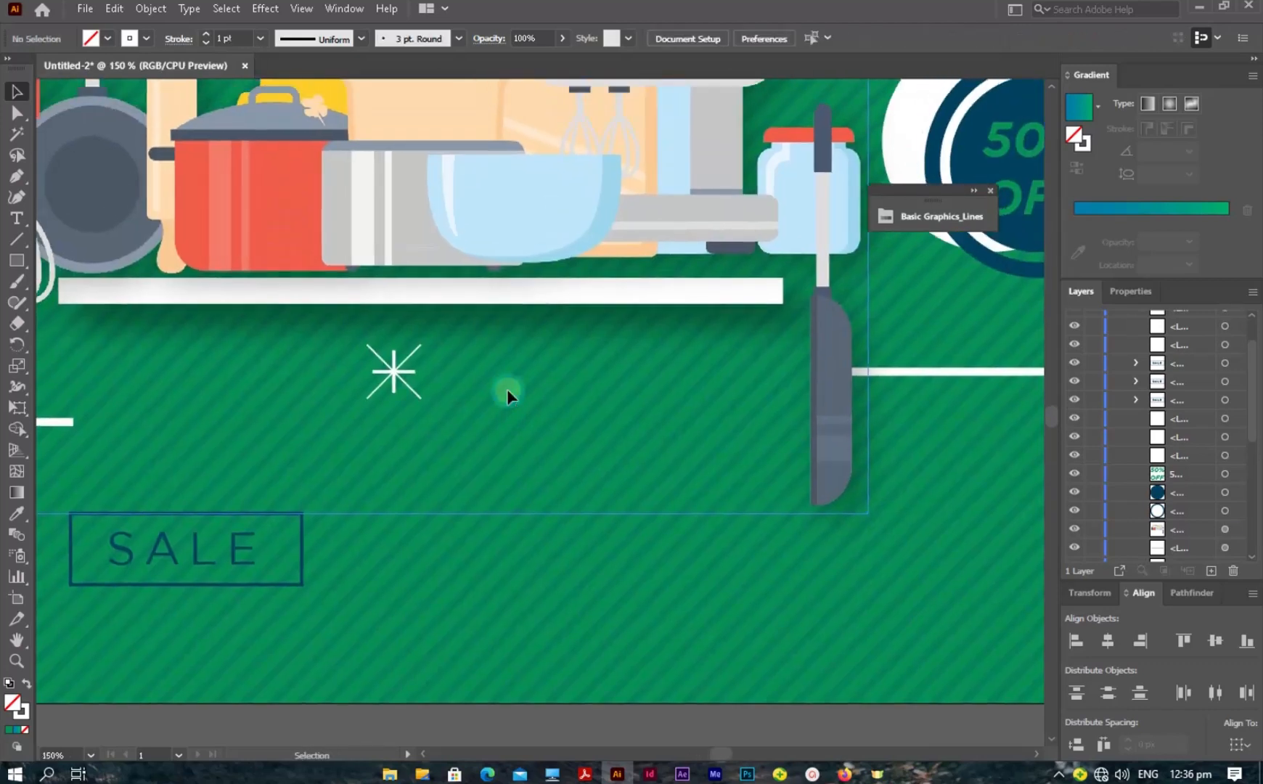
pyautogui.click(508, 387)
pyautogui.hotkey('ctrl', '2')
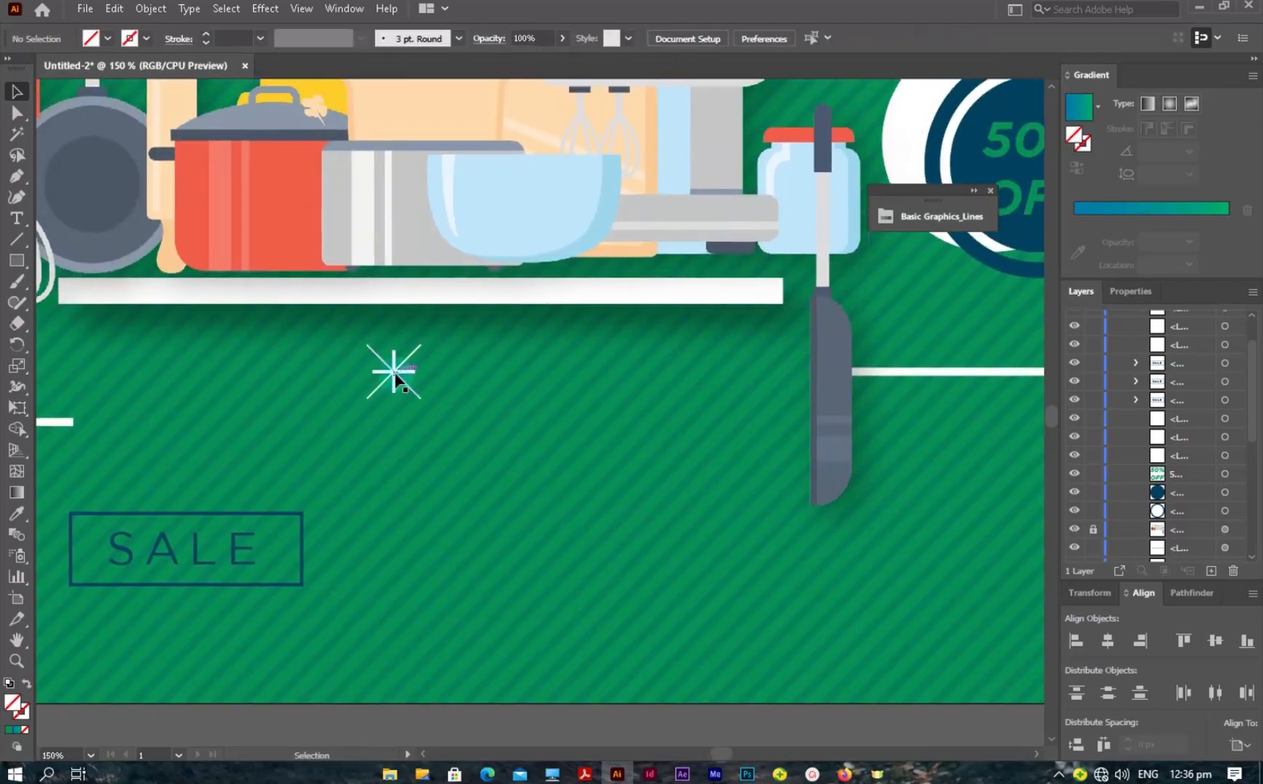
# - Select all the star's lines and shrink the star further around its centre
pyautogui.click(358, 344)
pyautogui.moveTo(421, 399); pyautogui.dragTo(415, 390)
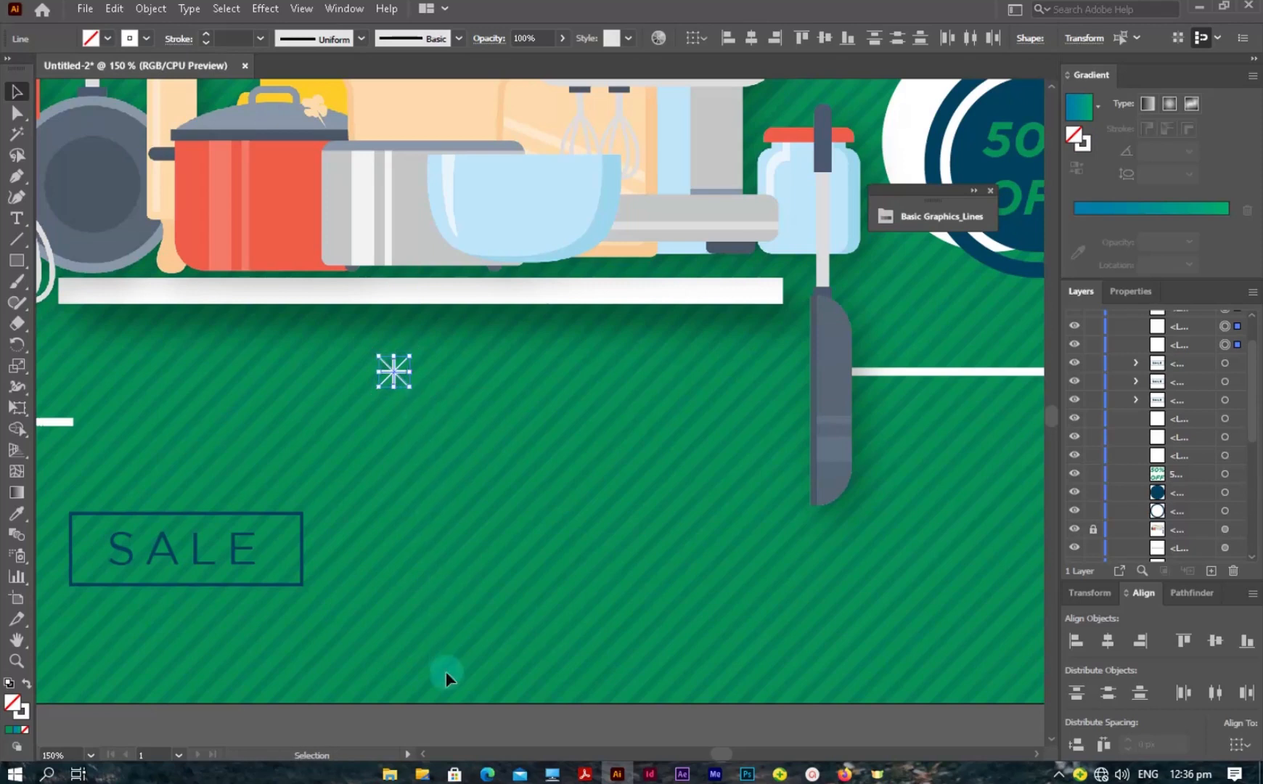
pyautogui.click(465, 727)
# - Group the lines of the white star below the shelf
pyautogui.keyDown('alt'); pyautogui.click(498, 485); pyautogui.keyUp('alt')
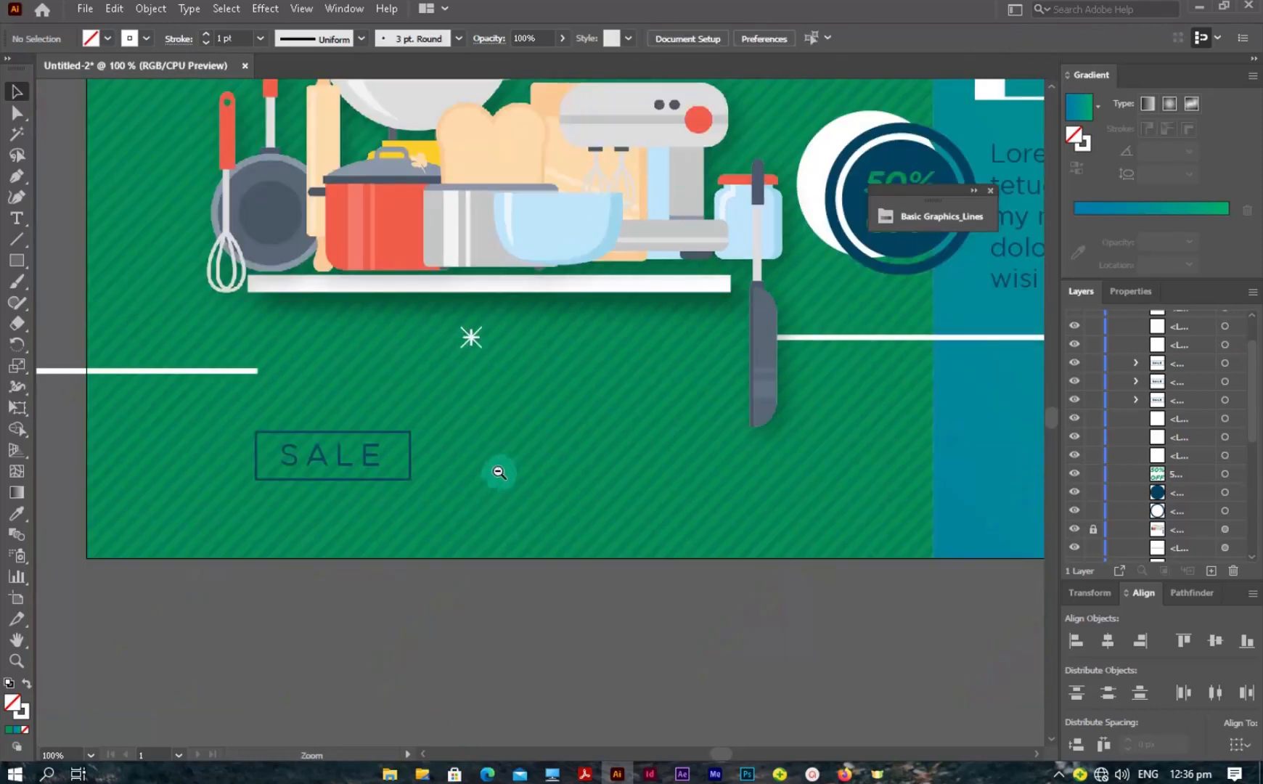
pyautogui.moveTo(511, 404); pyautogui.dragTo(468, 459)
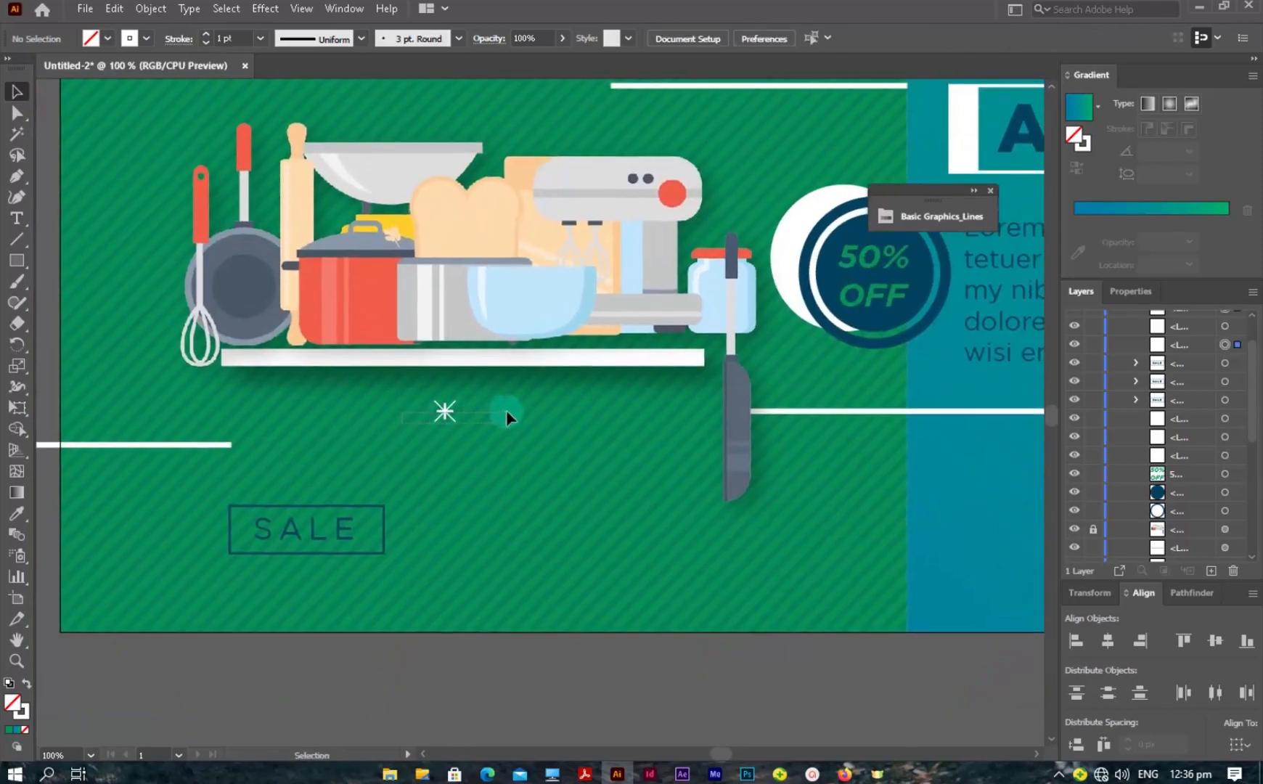
pyautogui.moveTo(506, 411); pyautogui.dragTo(508, 410)
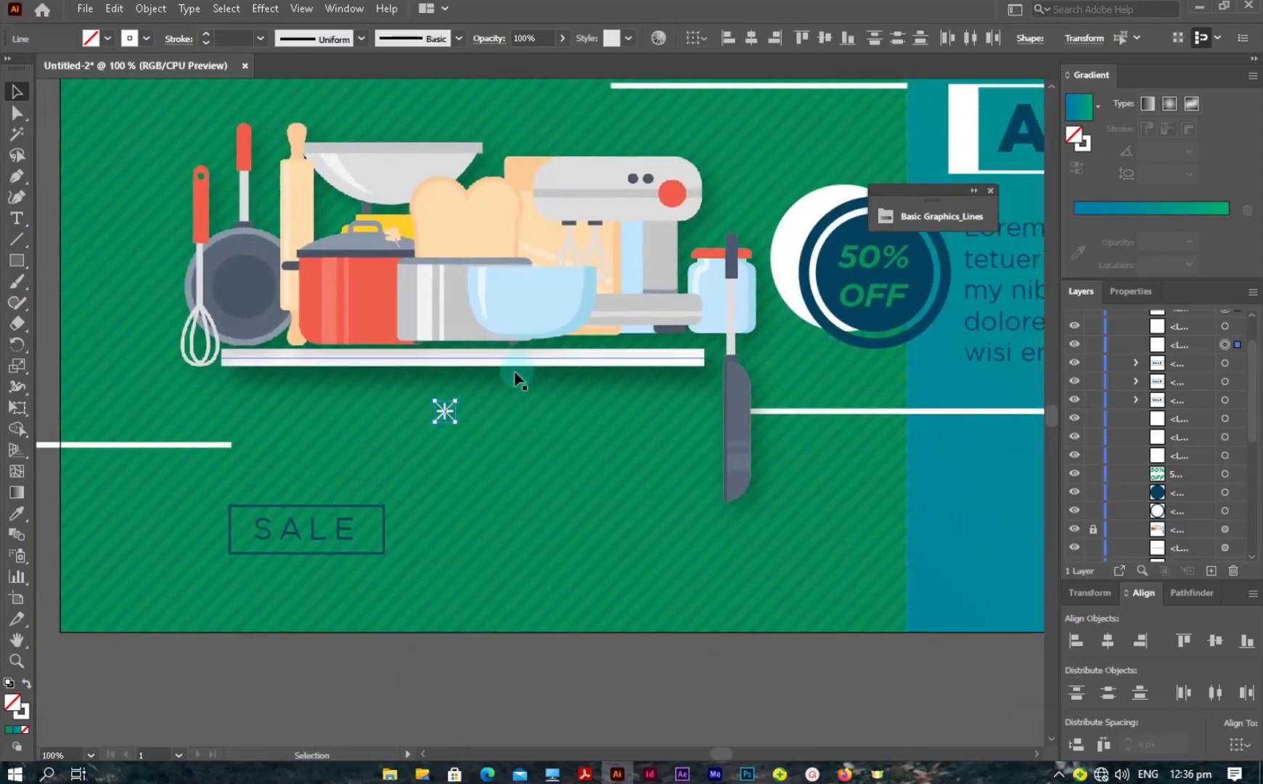
pyautogui.rightClick(453, 409)
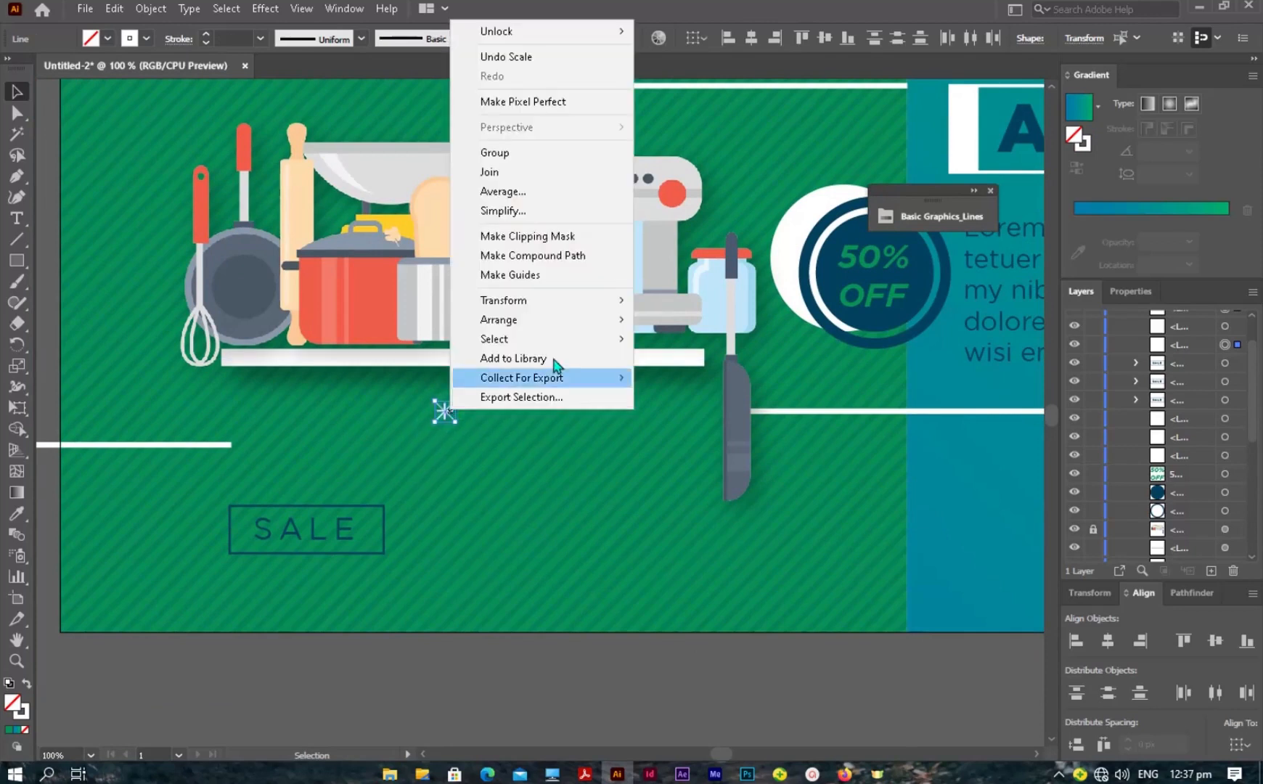
pyautogui.click(496, 153)
pyautogui.click(114, 9)
pyautogui.click(142, 93)
pyautogui.click(114, 9)
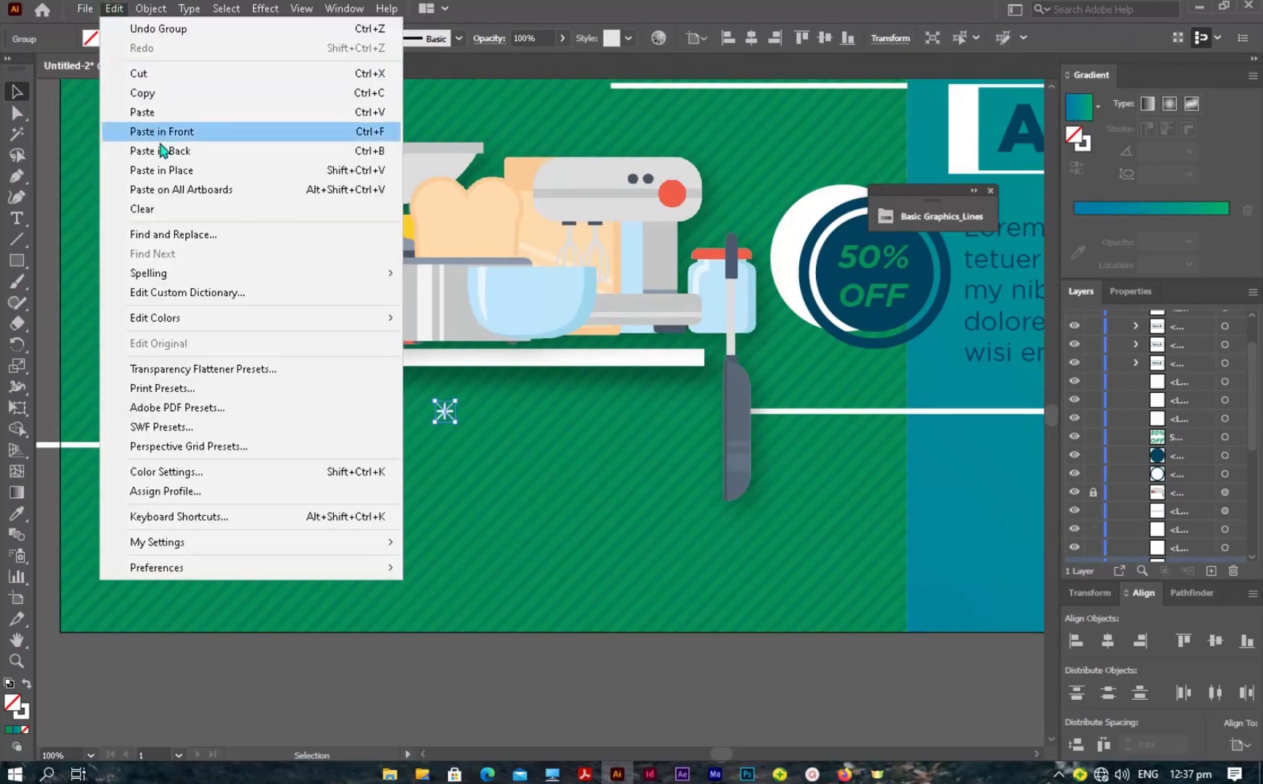
pyautogui.click(146, 112)
pyautogui.hotkey('ctrl', 'z')
pyautogui.click(576, 693)
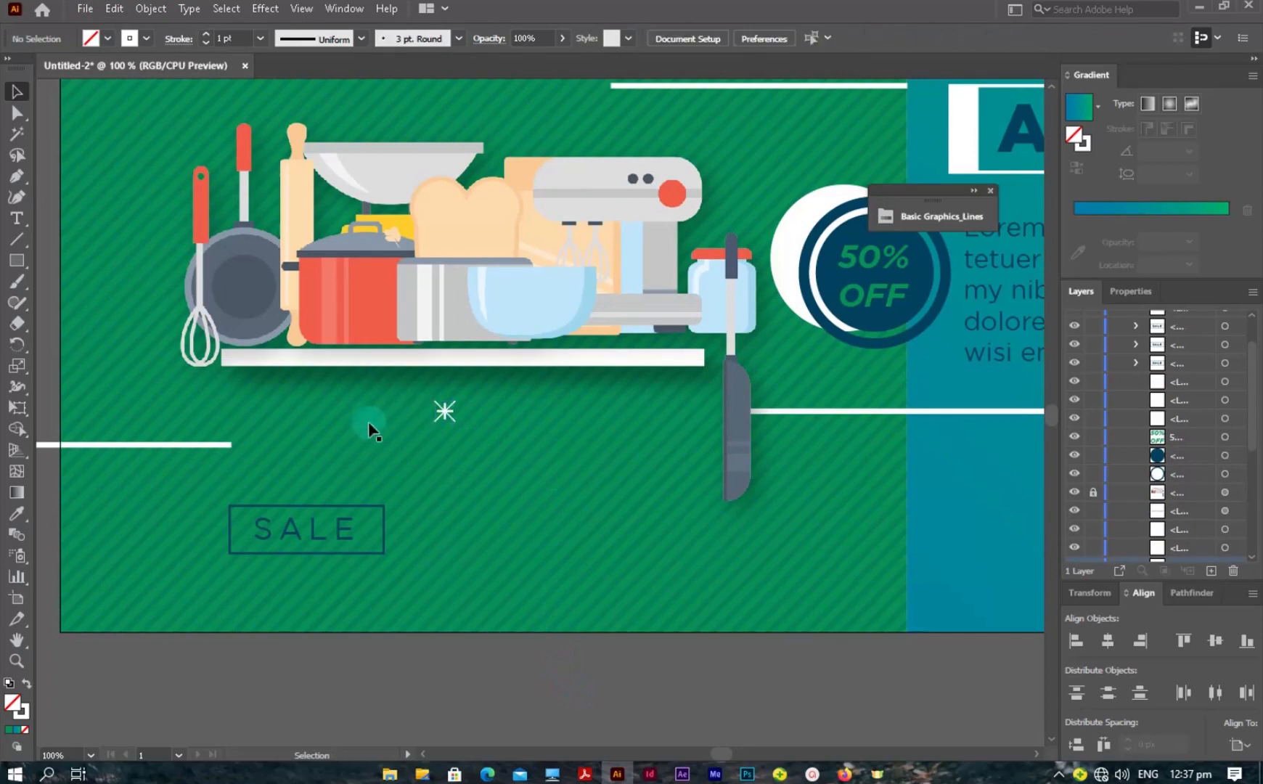
# - Combine all selected parts of the small white star below the shelf into a single group
pyautogui.click(444, 411)
pyautogui.rightClick(445, 412)
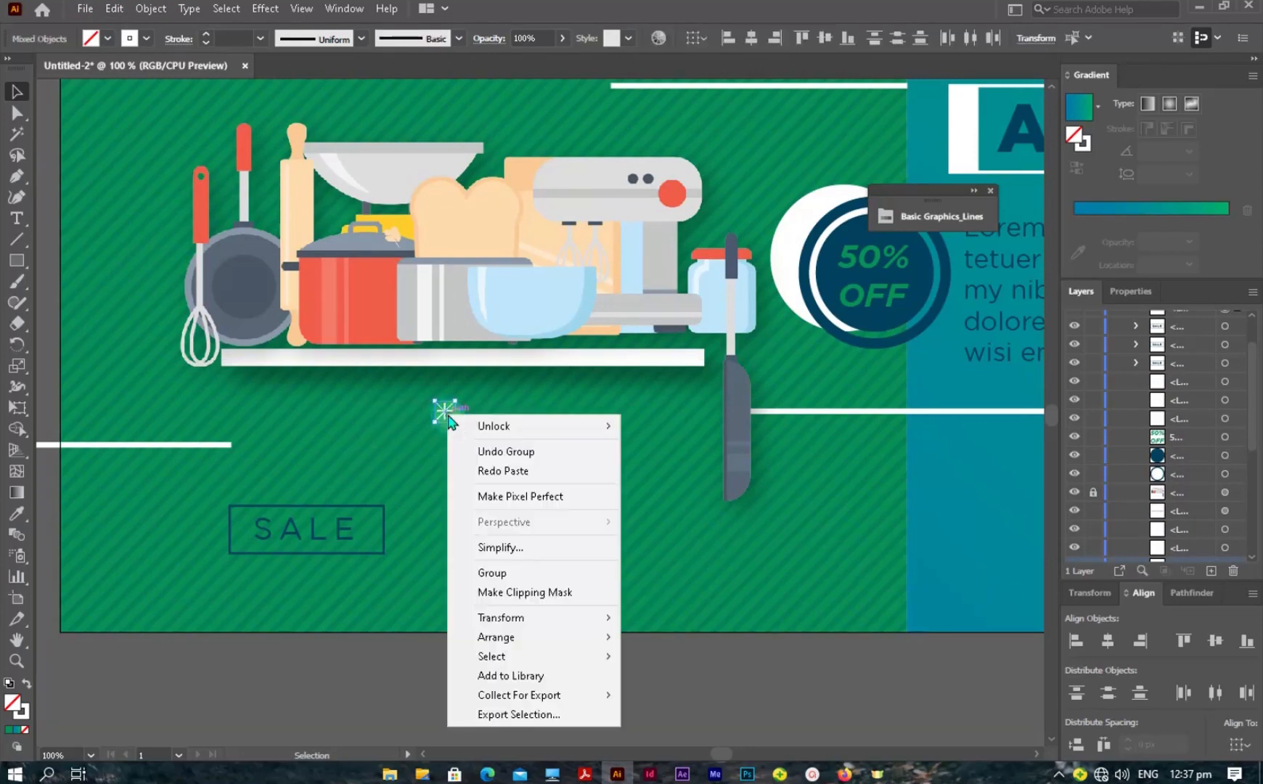
pyautogui.click(517, 573)
pyautogui.click(430, 466)
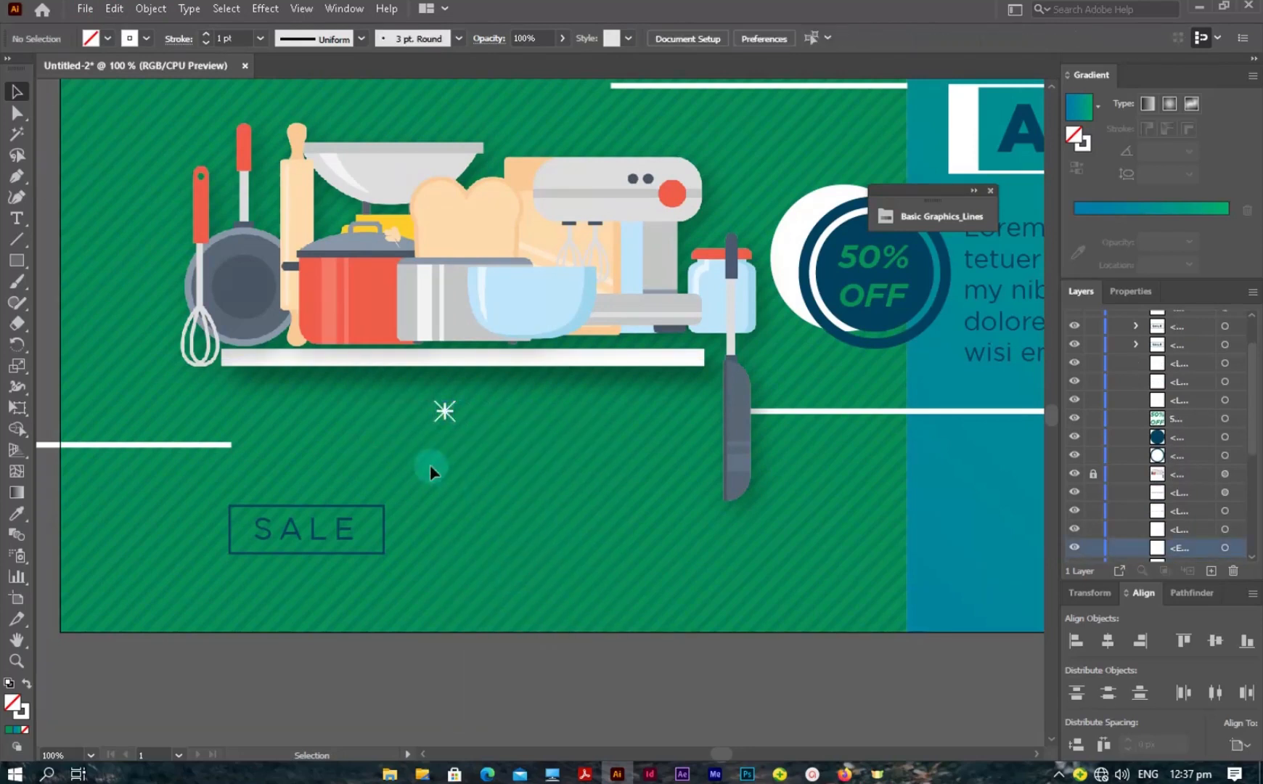
# - Duplicate the grouped white star and place the copy above the whisk, to the upper left of the kitchen utensils
pyautogui.moveTo(481, 404); pyautogui.dragTo(481, 403)
pyautogui.click(114, 8)
pyautogui.click(144, 92)
pyautogui.click(114, 8)
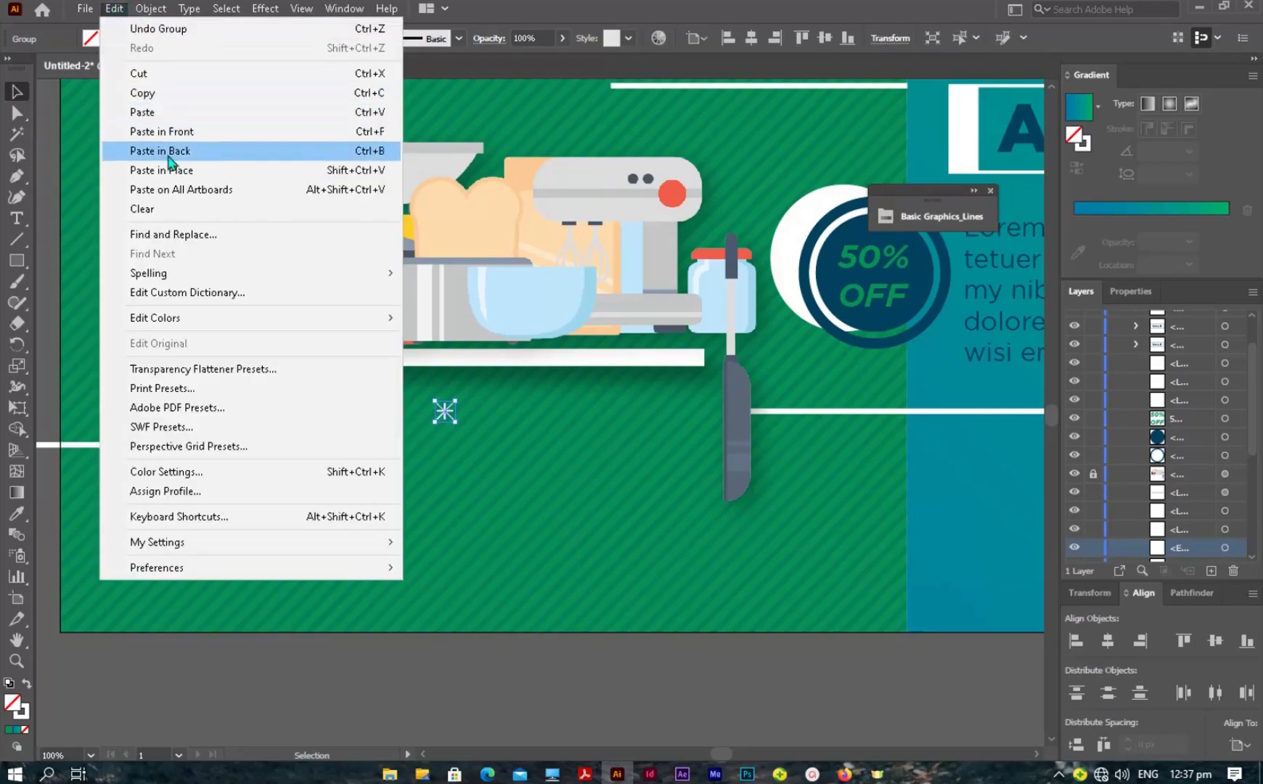
pyautogui.click(164, 116)
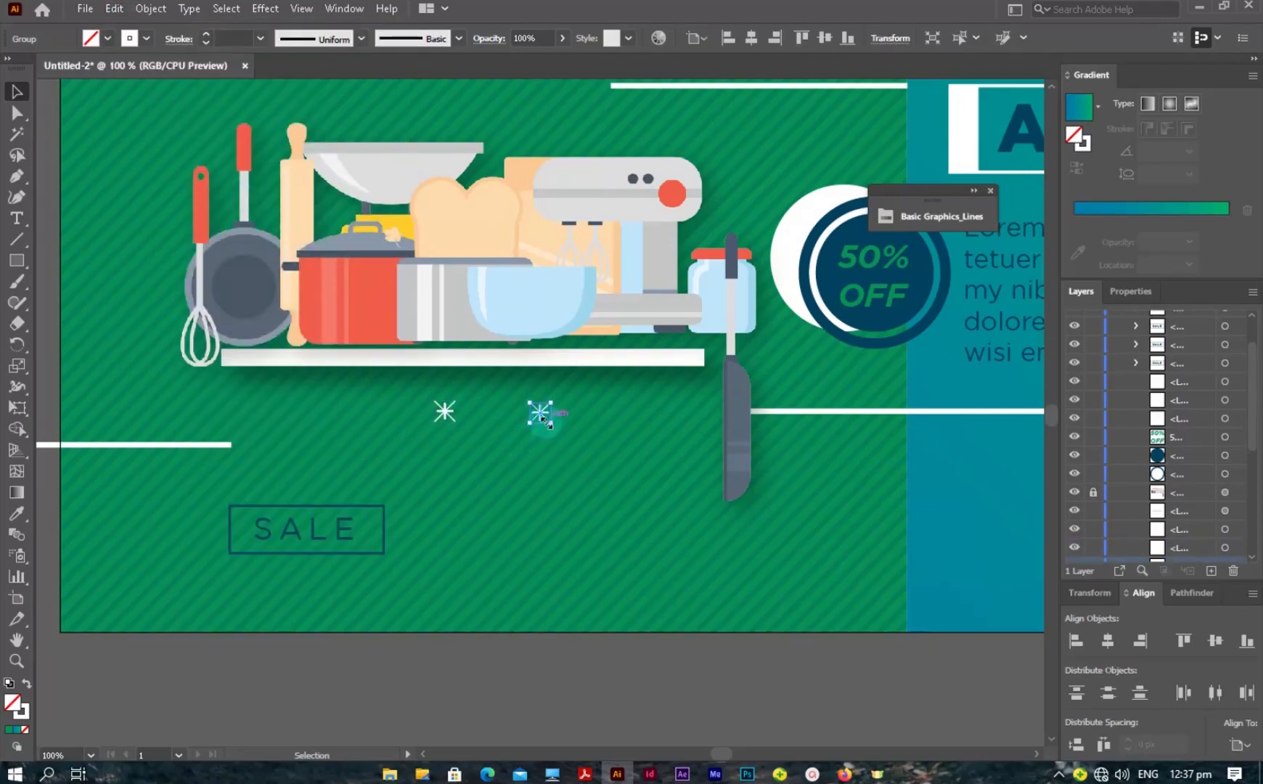
pyautogui.moveTo(541, 418); pyautogui.dragTo(181, 130)
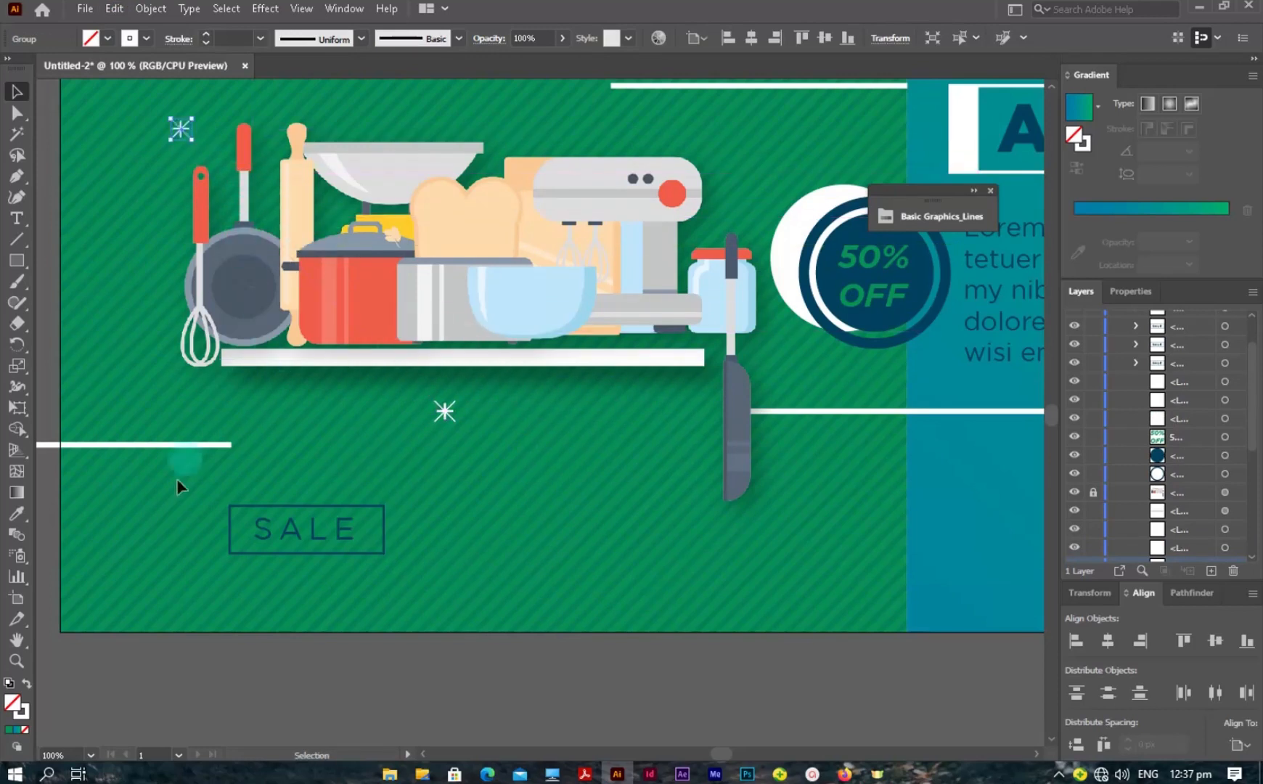
pyautogui.click(187, 639)
# - Make another copy of the white star and place it on the green background above the stand mixer
pyautogui.moveTo(295, 412); pyautogui.dragTo(195, 569)
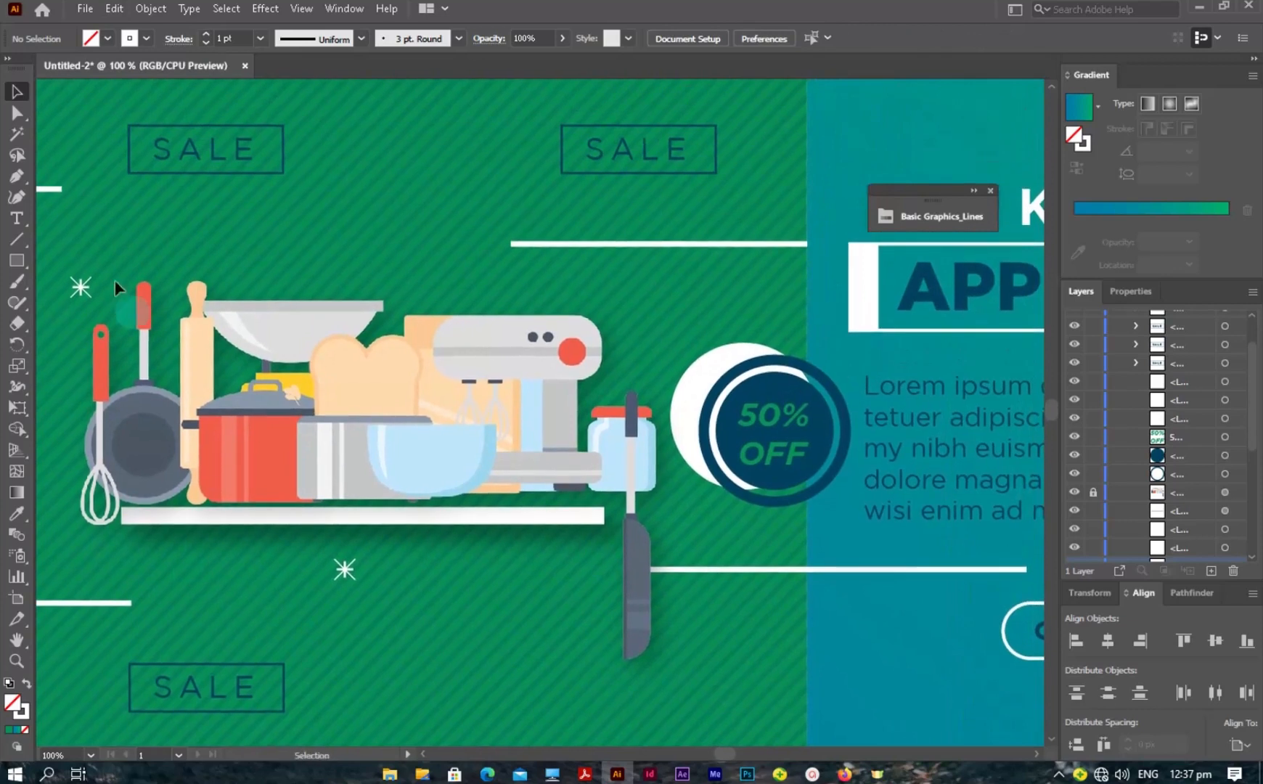
pyautogui.click(82, 287)
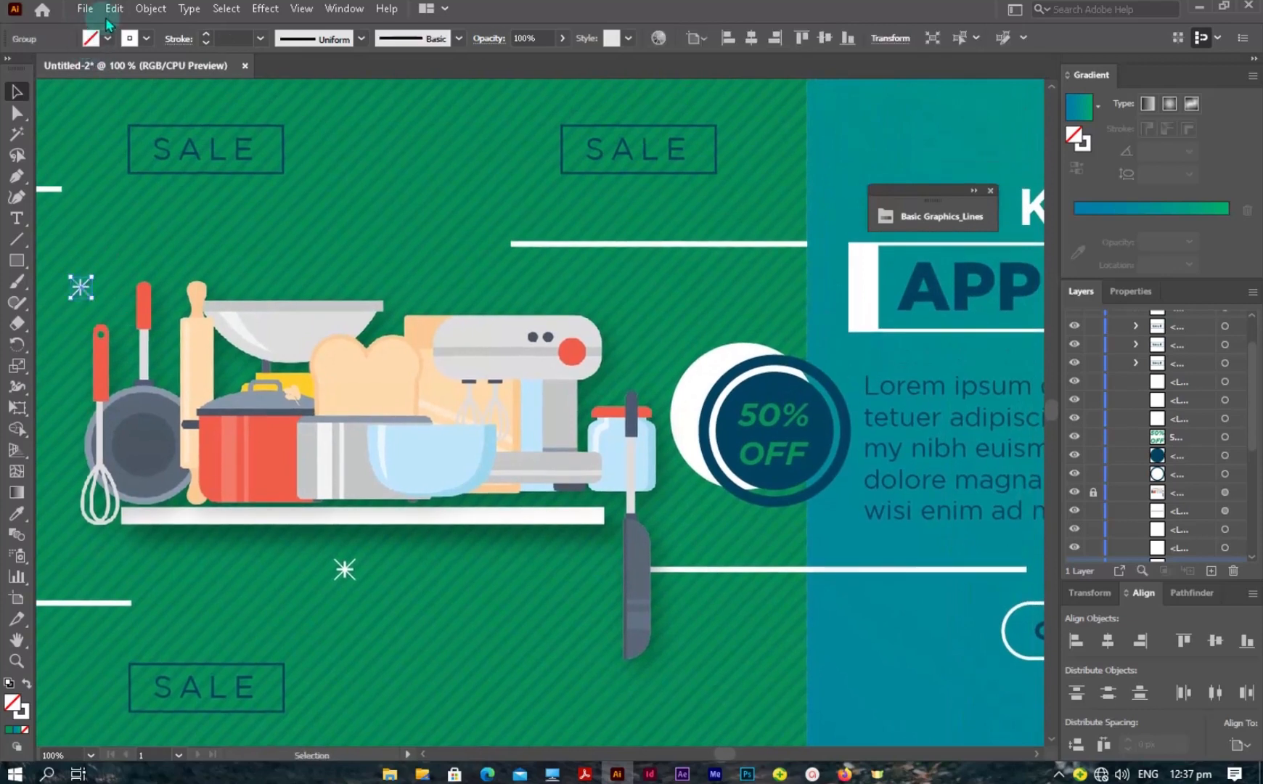
pyautogui.click(114, 8)
pyautogui.click(133, 92)
pyautogui.click(114, 8)
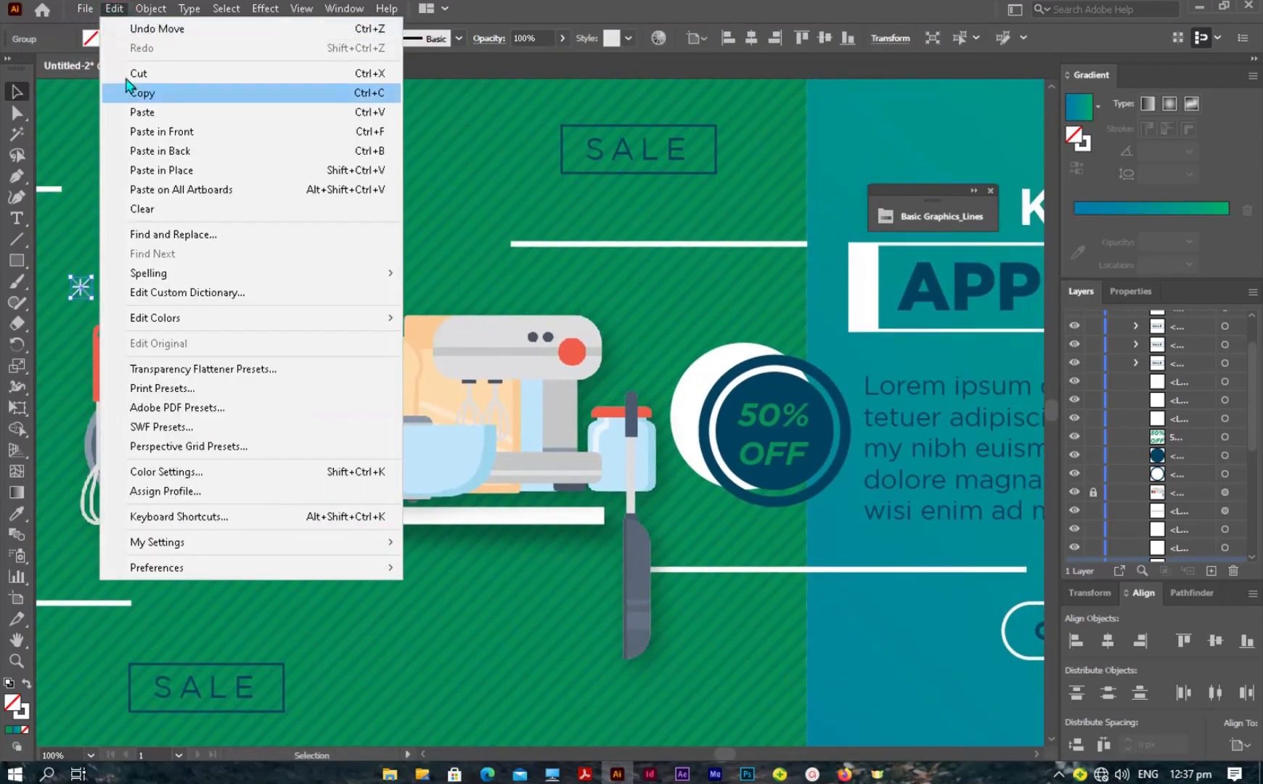
pyautogui.click(143, 112)
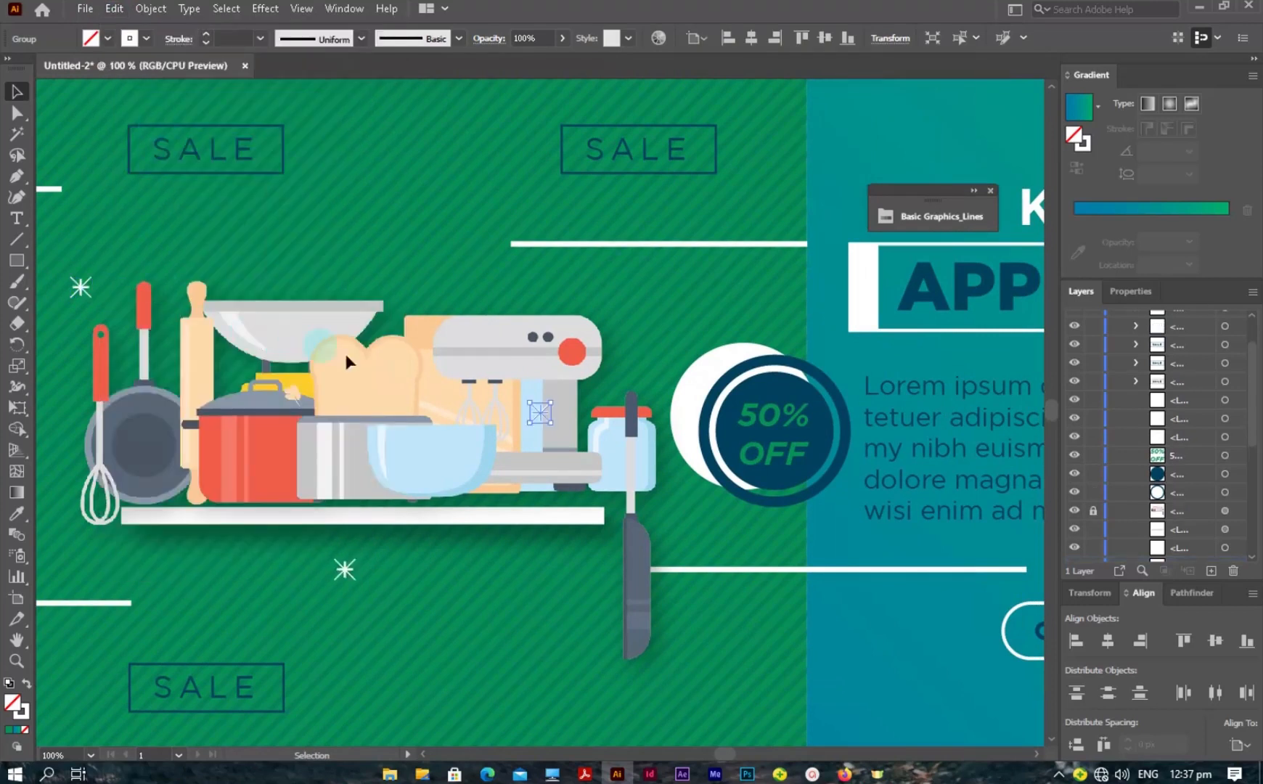
pyautogui.moveTo(544, 416); pyautogui.dragTo(492, 277)
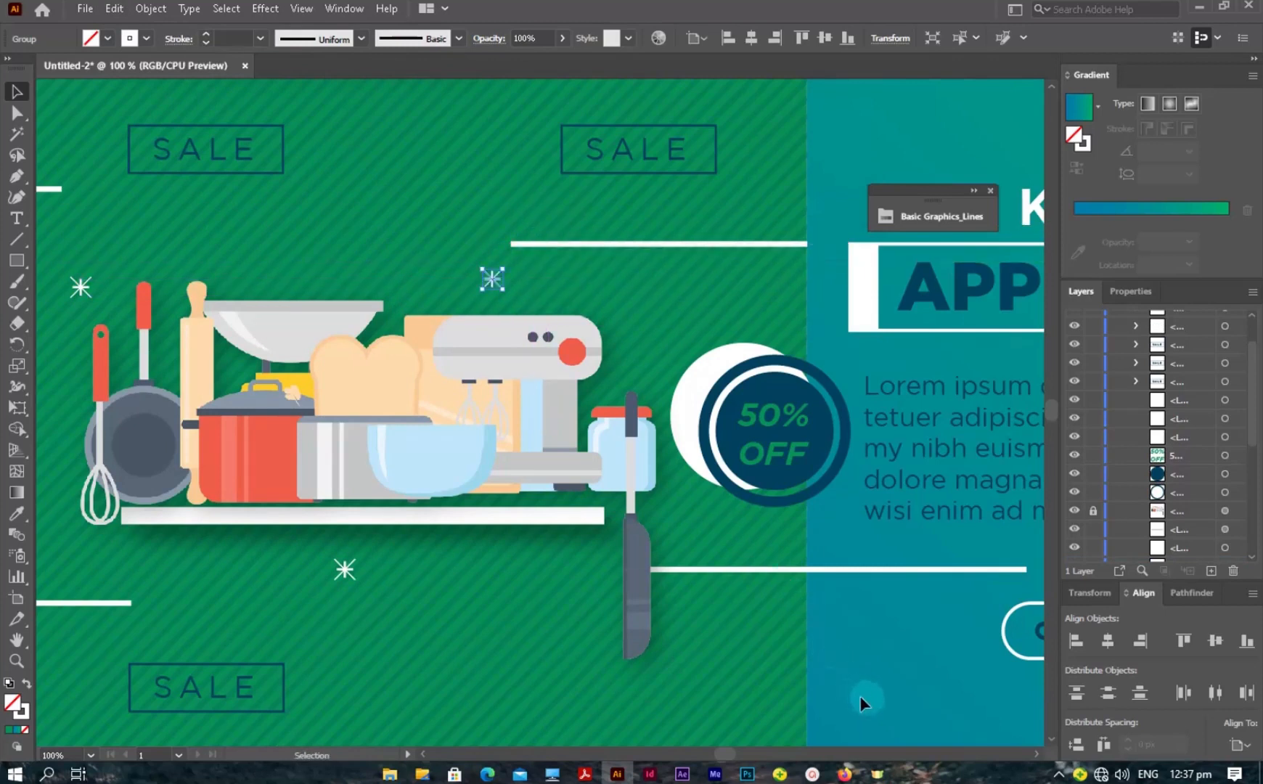
pyautogui.keyDown('ctrl'); pyautogui.keyDown('alt'); pyautogui.click(567, 520); pyautogui.keyUp('alt'); pyautogui.keyUp('ctrl')
pyautogui.click(579, 608)
# - Set up the Rectangle tool with a cyan fill and no stroke
pyautogui.moveTo(620, 450); pyautogui.dragTo(614, 384)
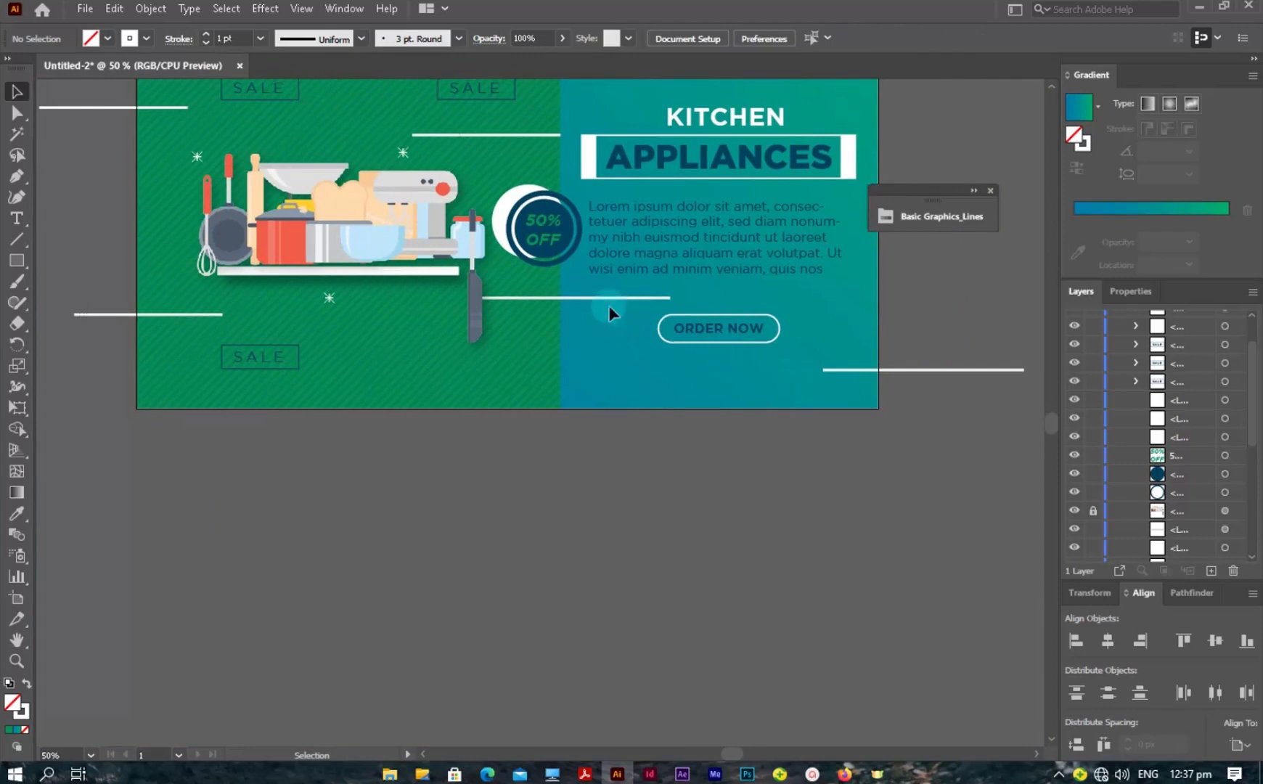
pyautogui.keyDown('ctrl'); pyautogui.keyDown('alt'); pyautogui.click(585, 292); pyautogui.keyUp('alt'); pyautogui.keyUp('ctrl')
pyautogui.keyDown('ctrl'); pyautogui.keyDown('alt'); pyautogui.click(586, 291); pyautogui.keyUp('alt'); pyautogui.keyUp('ctrl')
pyautogui.moveTo(578, 365); pyautogui.dragTo(582, 281)
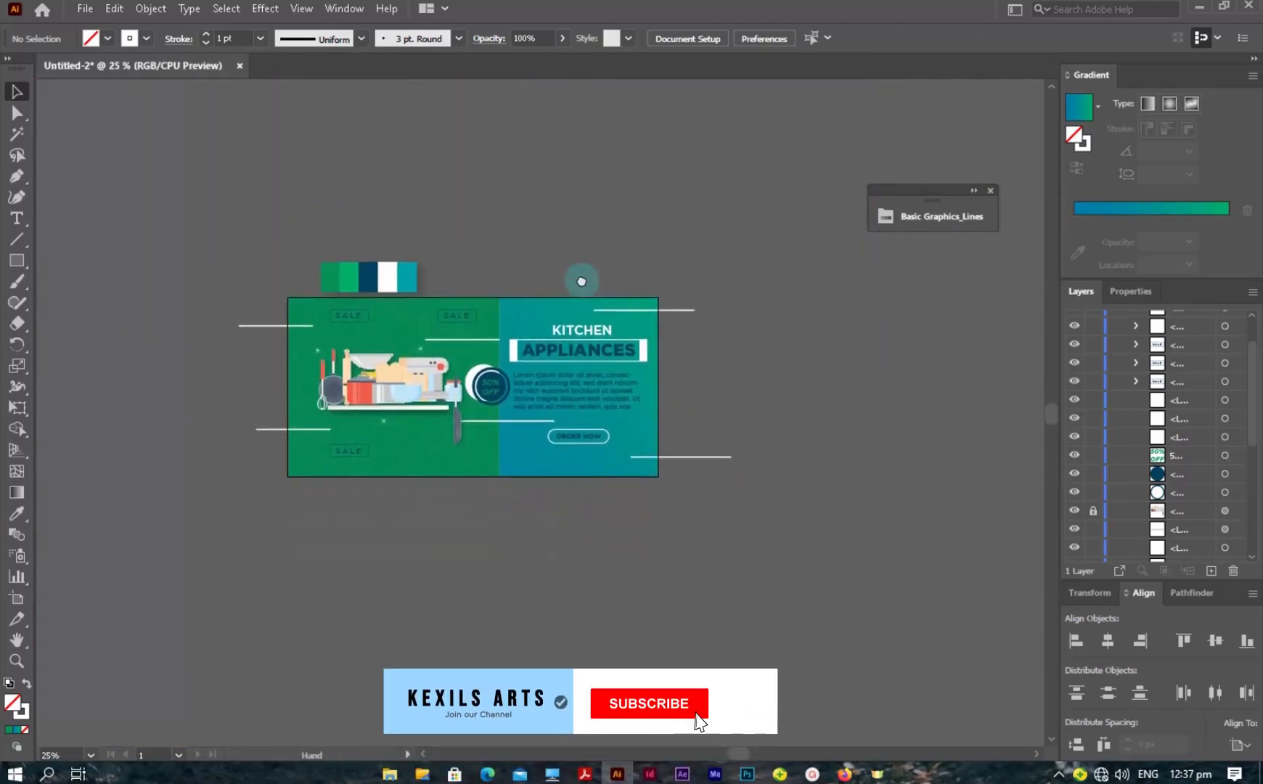
pyautogui.click(16, 260)
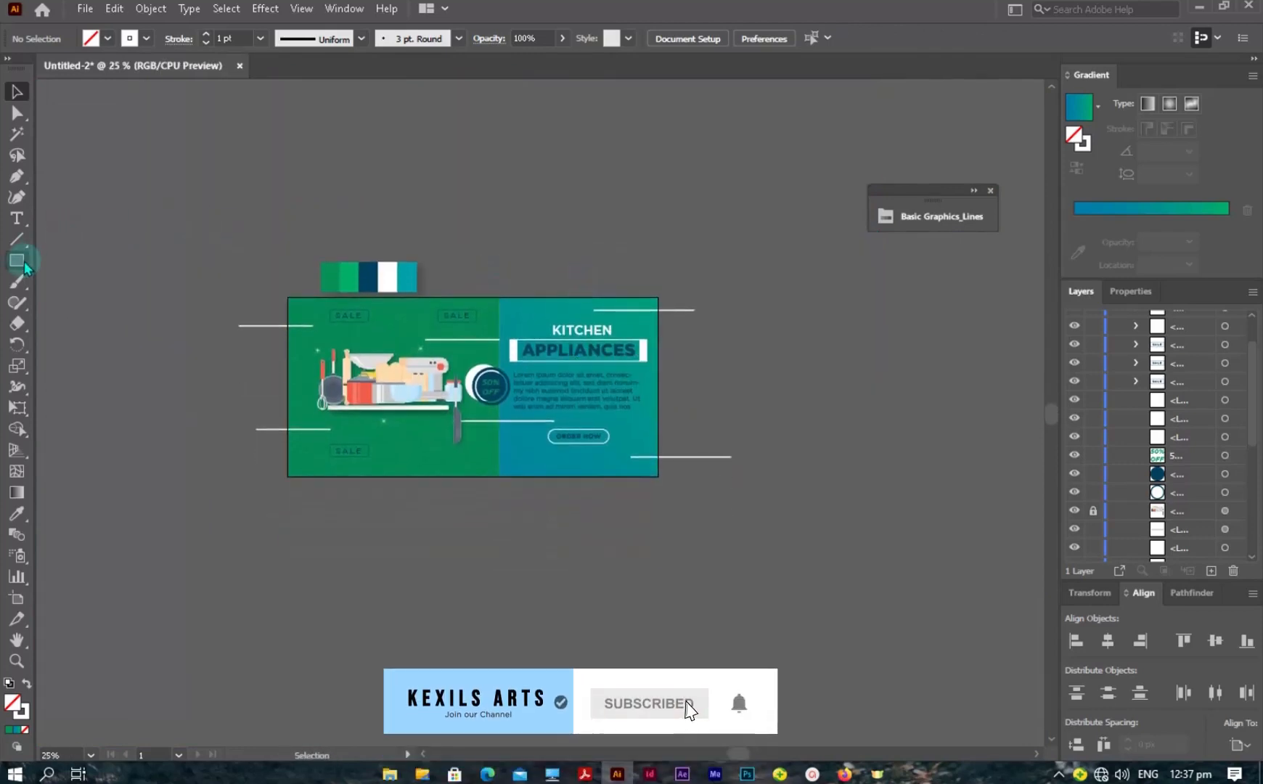
pyautogui.click(131, 40)
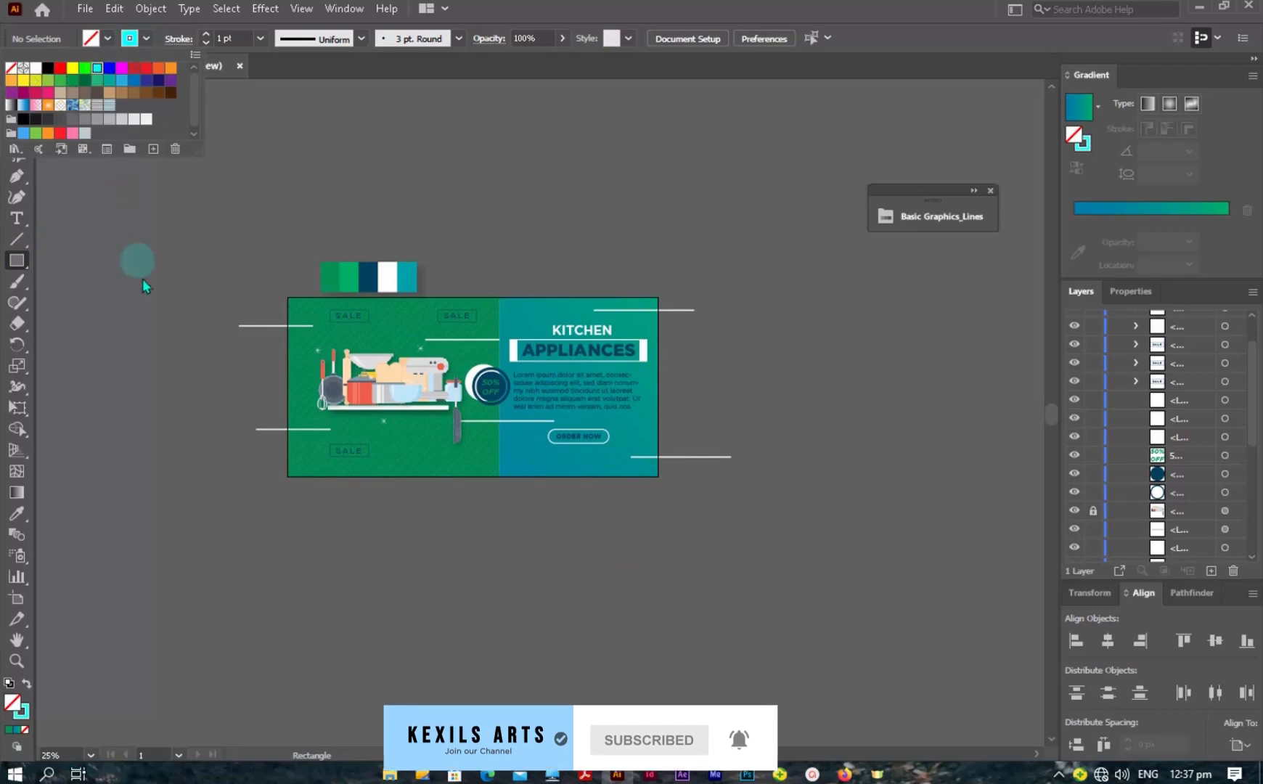
pyautogui.click(143, 278)
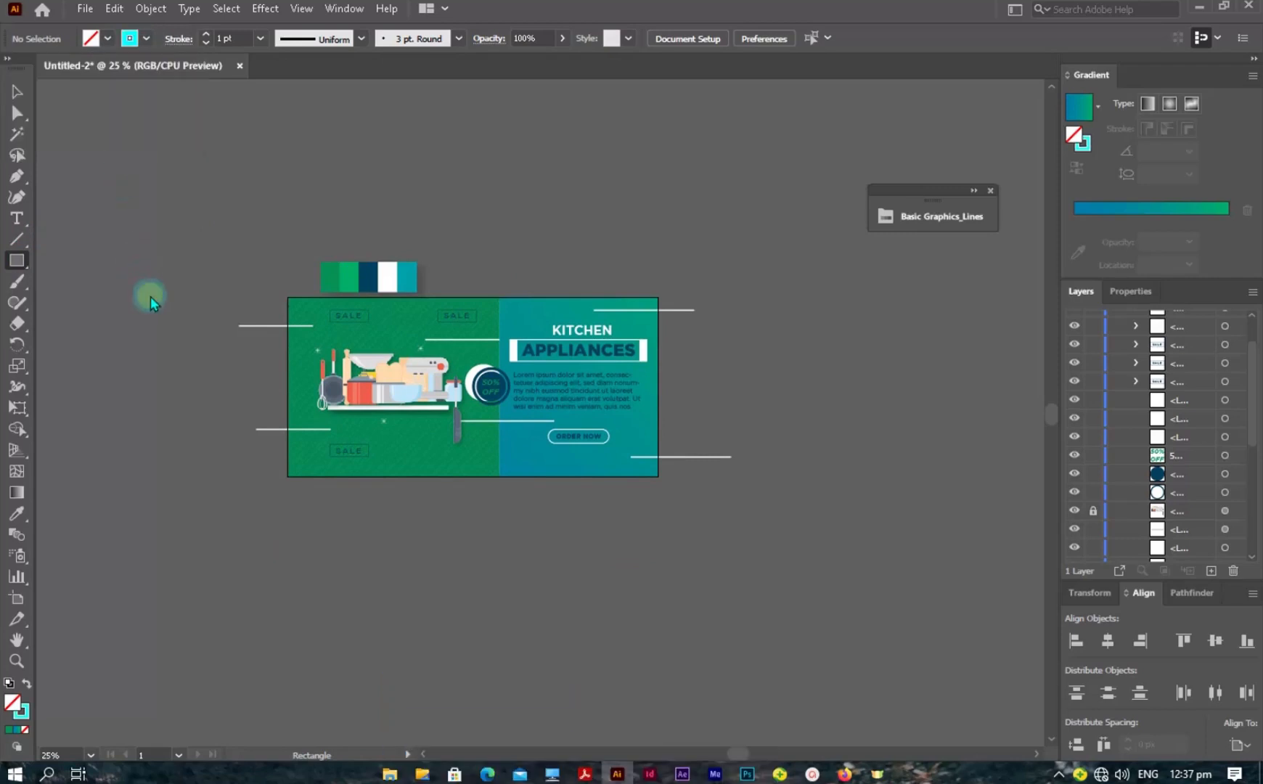
pyautogui.click(26, 684)
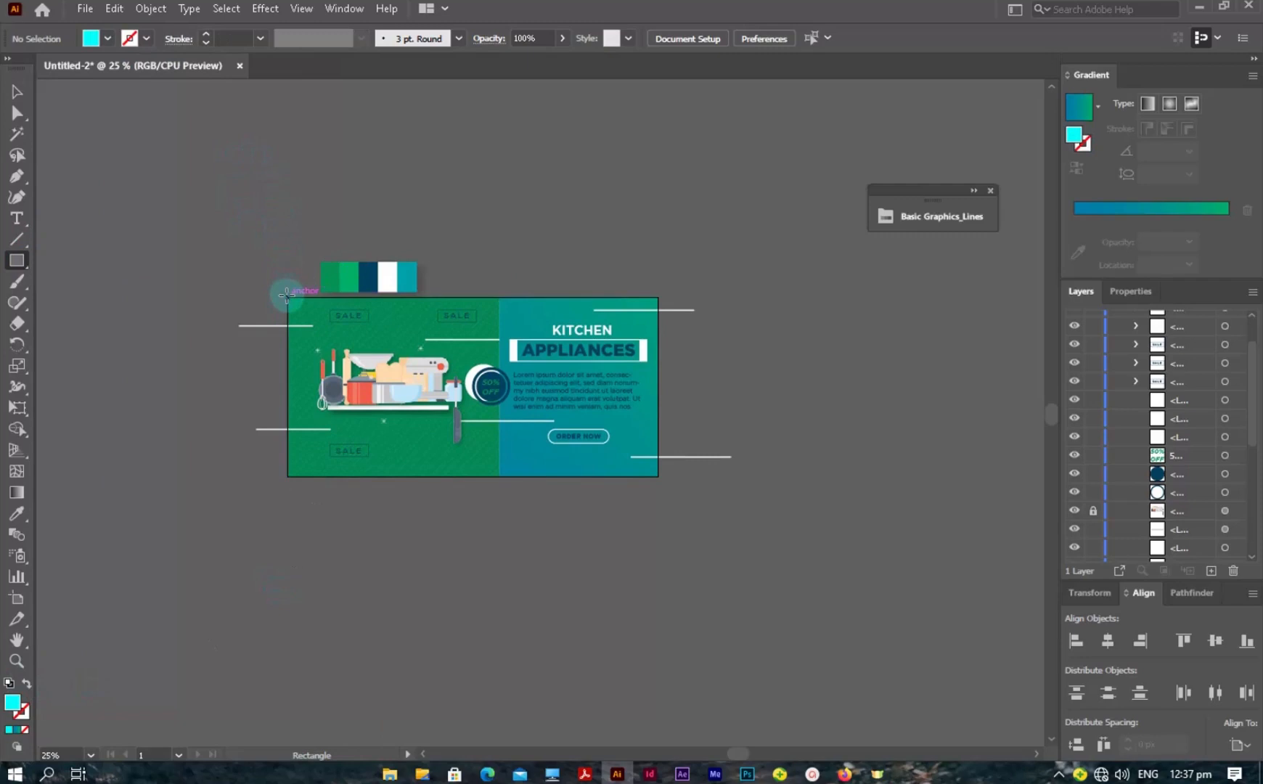
# - Unlock all locked objects in the banner and clear the selection
pyautogui.click(149, 9)
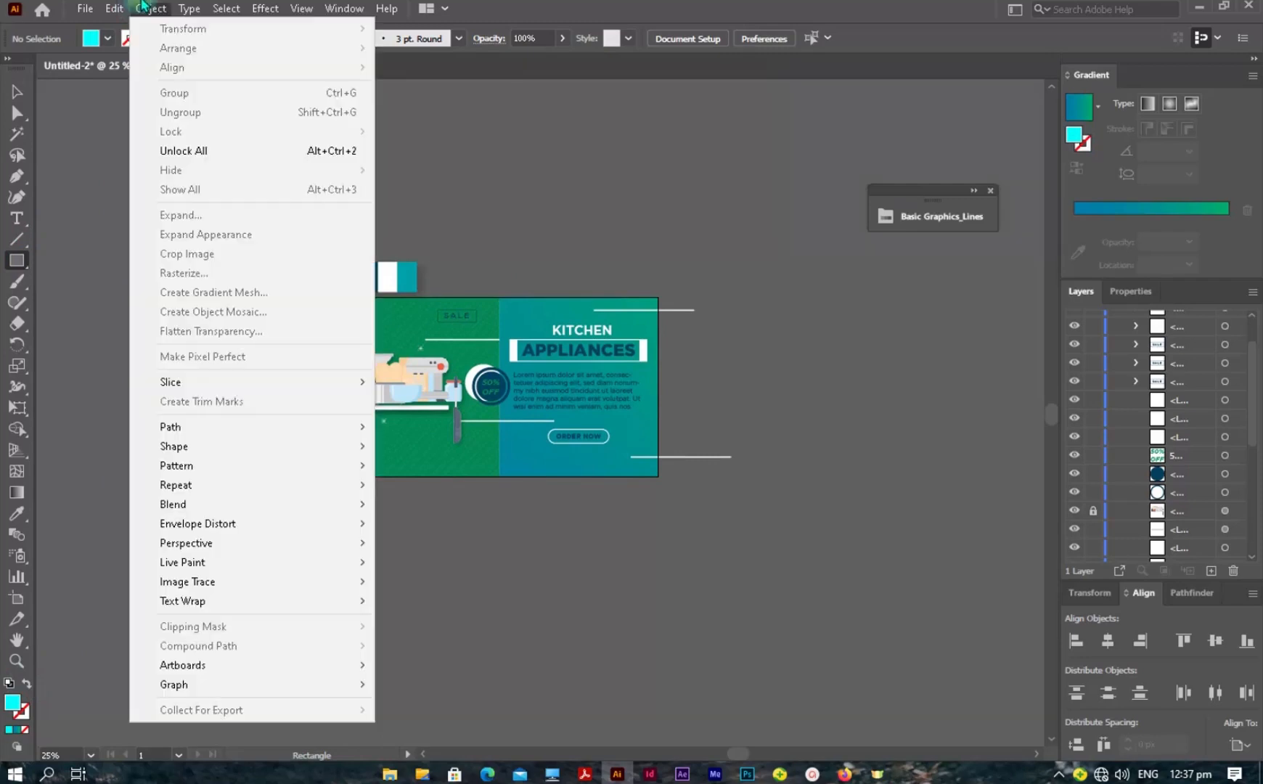
pyautogui.click(185, 151)
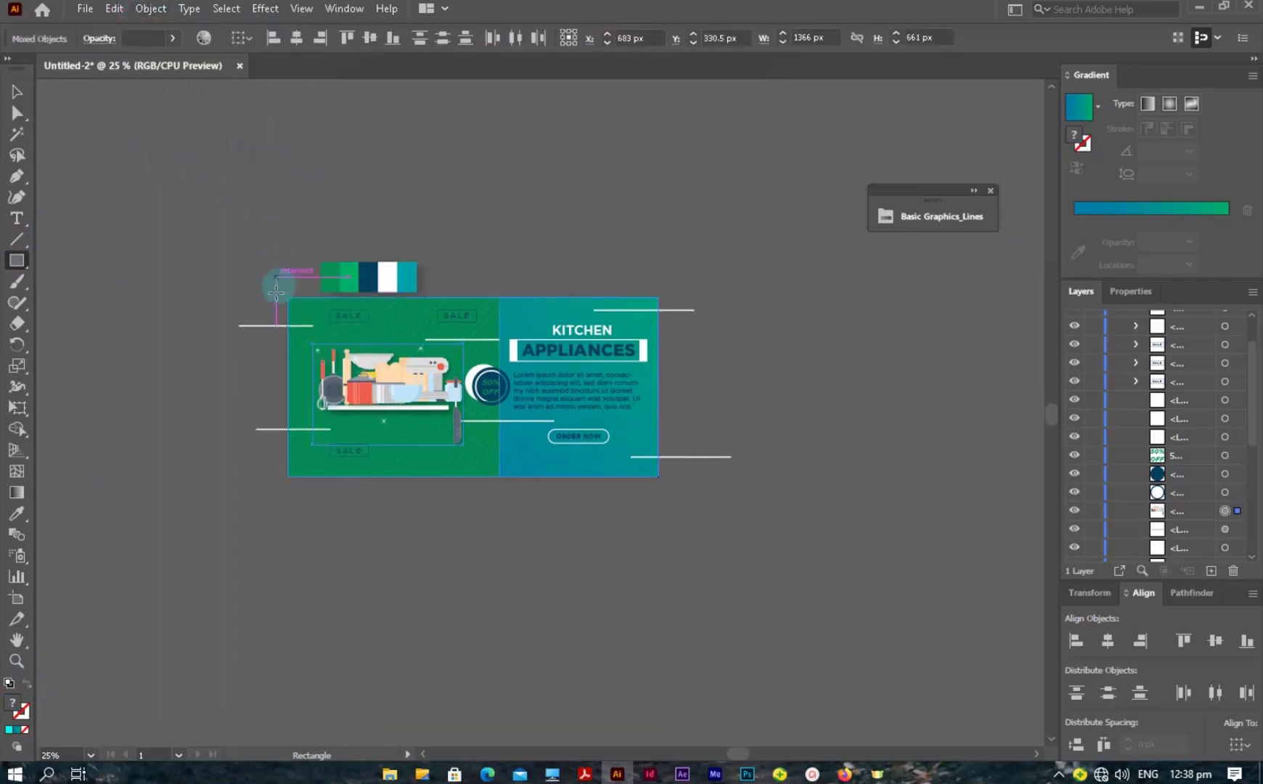
pyautogui.click(141, 126)
# - Draw a cyan rectangle of about 1366 × 661 px that covers the whole artboard
pyautogui.click(17, 260)
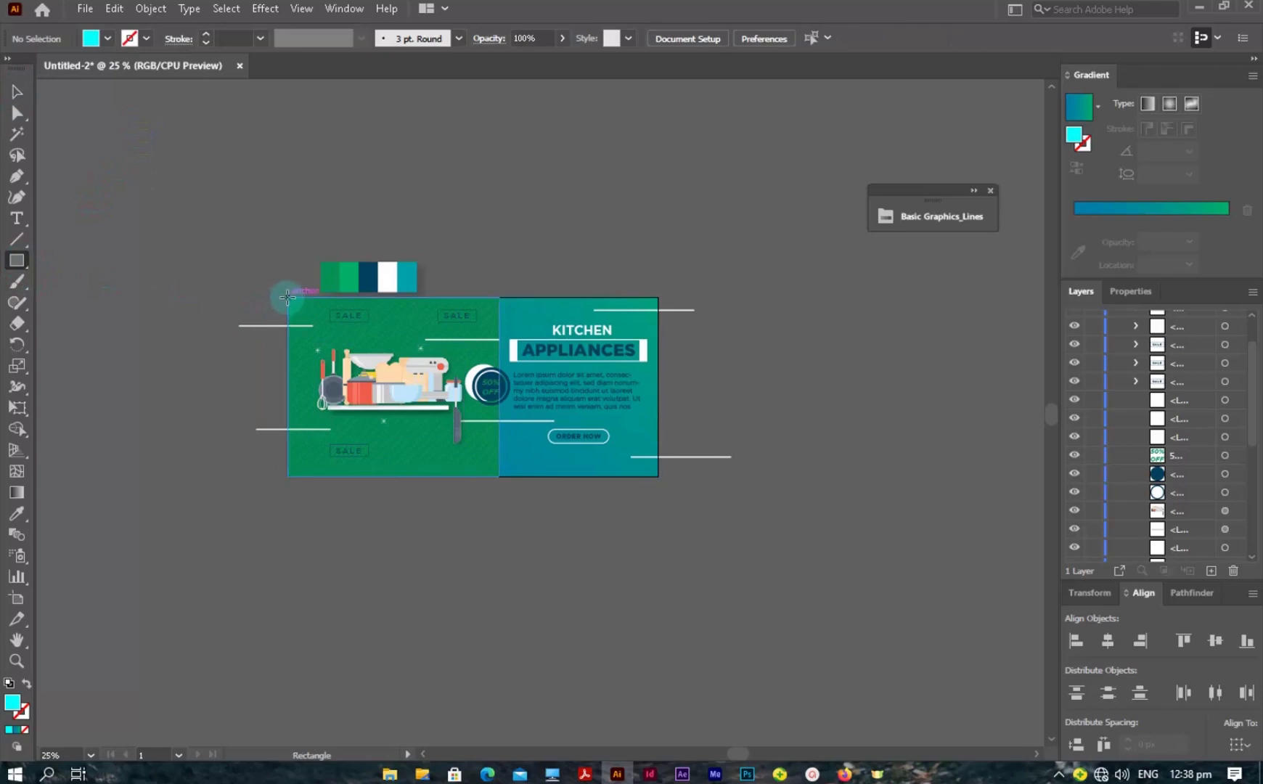
pyautogui.moveTo(289, 298); pyautogui.dragTo(657, 477)
pyautogui.click(16, 92)
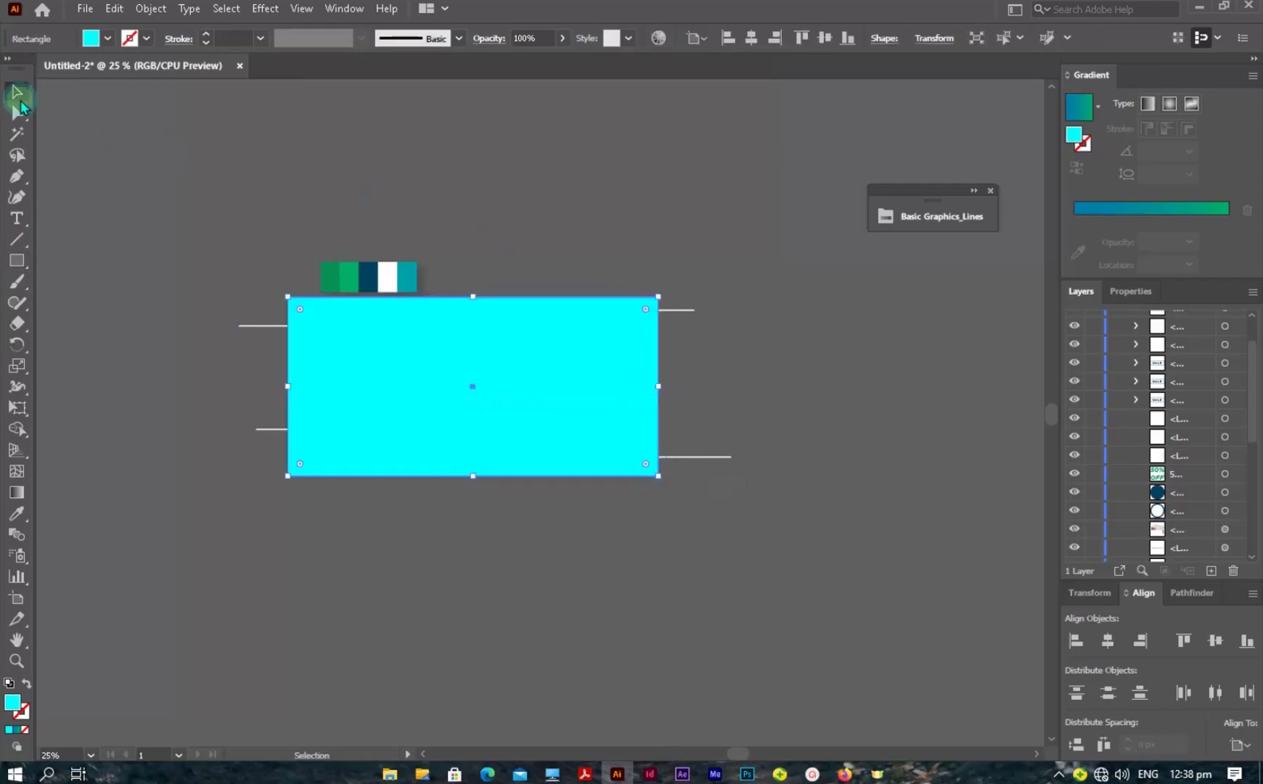
# - Select all the artwork with the cyan rectangle and make a clipping mask that trims everything to the artboard
pyautogui.keyDown('ctrl'); pyautogui.keyDown('alt'); pyautogui.click(379, 304); pyautogui.keyUp('alt'); pyautogui.keyUp('ctrl')
pyautogui.keyDown('ctrl'); pyautogui.keyDown('alt'); pyautogui.click(413, 326); pyautogui.keyUp('alt'); pyautogui.keyUp('ctrl')
pyautogui.moveTo(550, 365); pyautogui.dragTo(344, 285)
pyautogui.moveTo(644, 550); pyautogui.dragTo(524, 437)
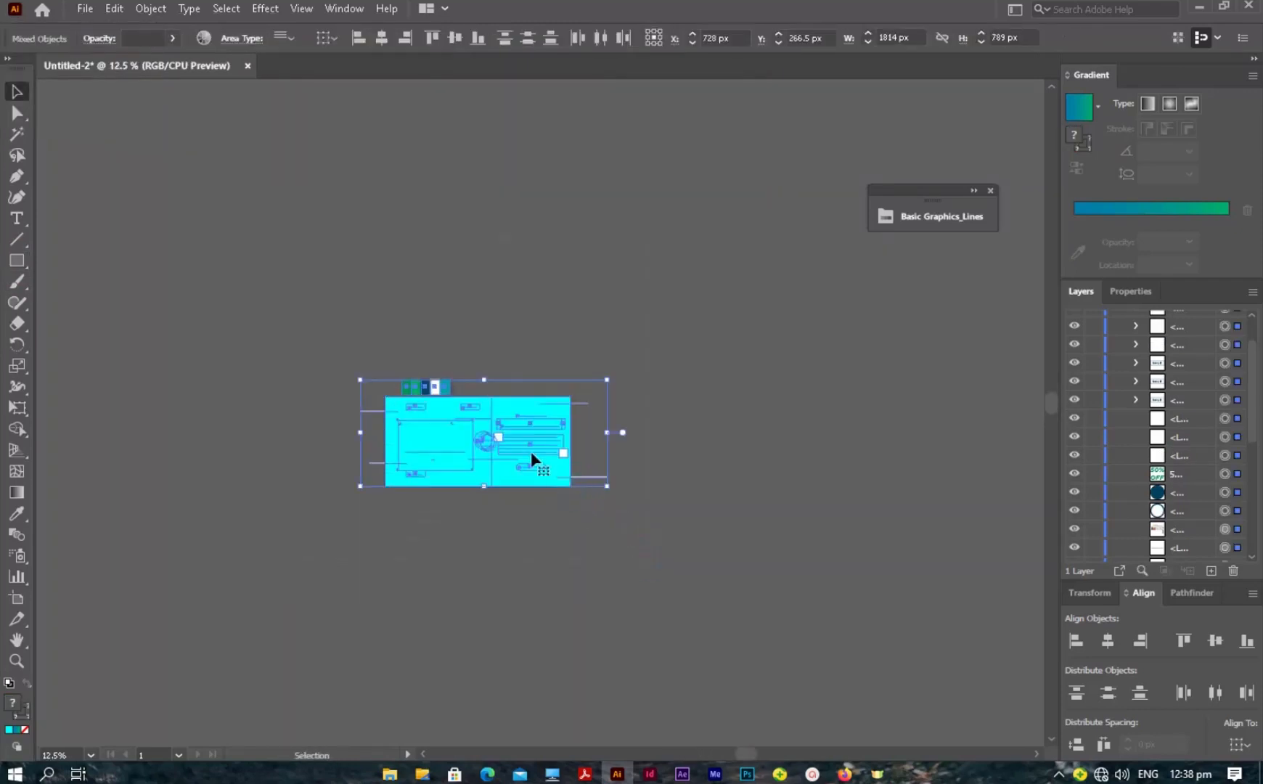
pyautogui.rightClick(488, 420)
pyautogui.click(573, 575)
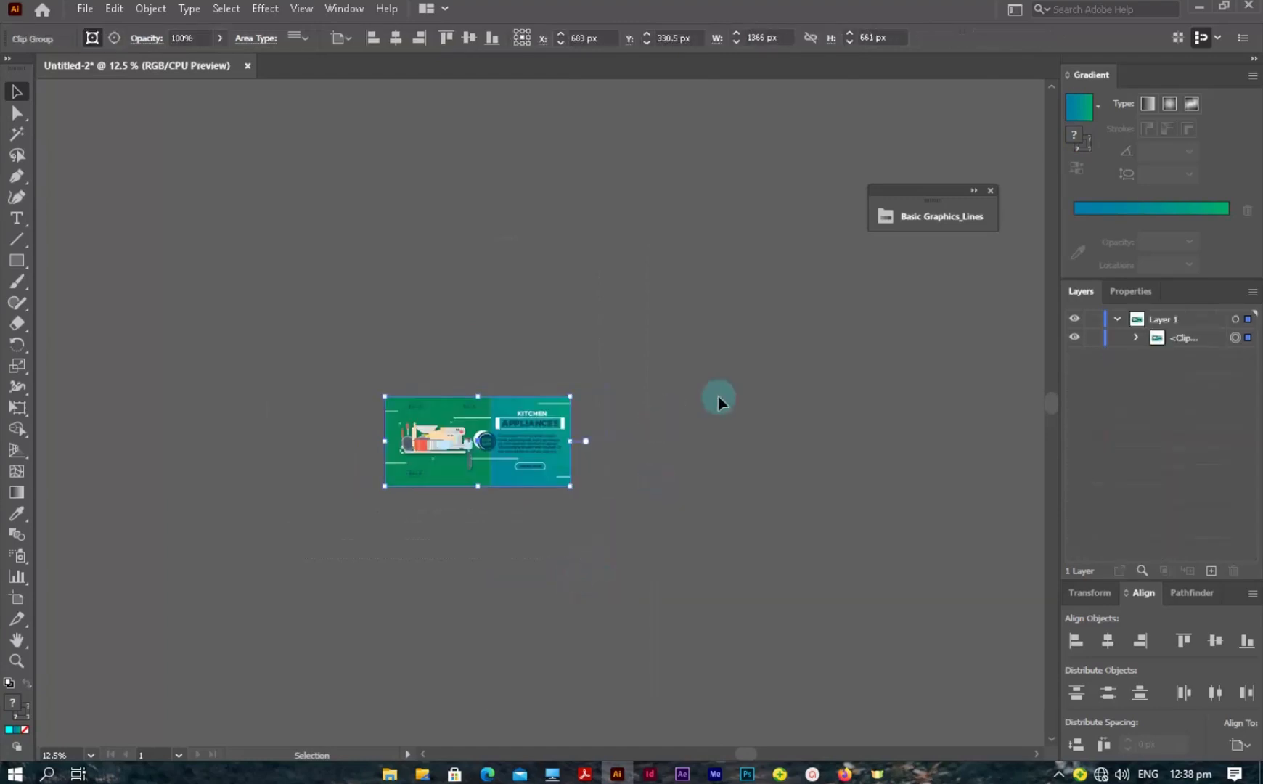
pyautogui.click(737, 514)
pyautogui.keyDown('ctrl'); pyautogui.click(520, 443); pyautogui.keyUp('ctrl')
pyautogui.keyDown('ctrl'); pyautogui.click(520, 443); pyautogui.keyUp('ctrl')
pyautogui.keyDown('ctrl'); pyautogui.click(519, 442); pyautogui.keyUp('ctrl')
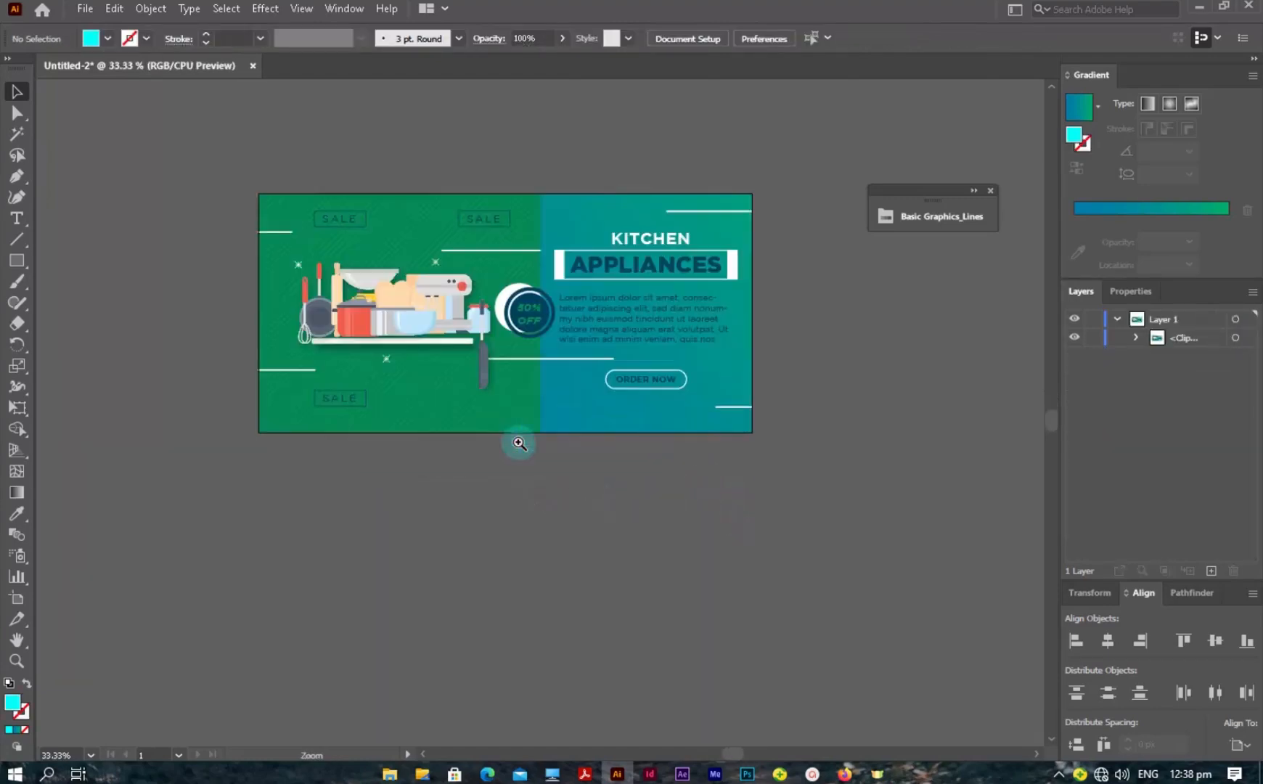
pyautogui.moveTo(543, 385)
pyautogui.mouseDown()
pyautogui.moveTo(514, 435)
pyautogui.moveTo(550, 407)
pyautogui.mouseUp()
pyautogui.keyDown('ctrl'); pyautogui.click(524, 400); pyautogui.keyUp('ctrl')
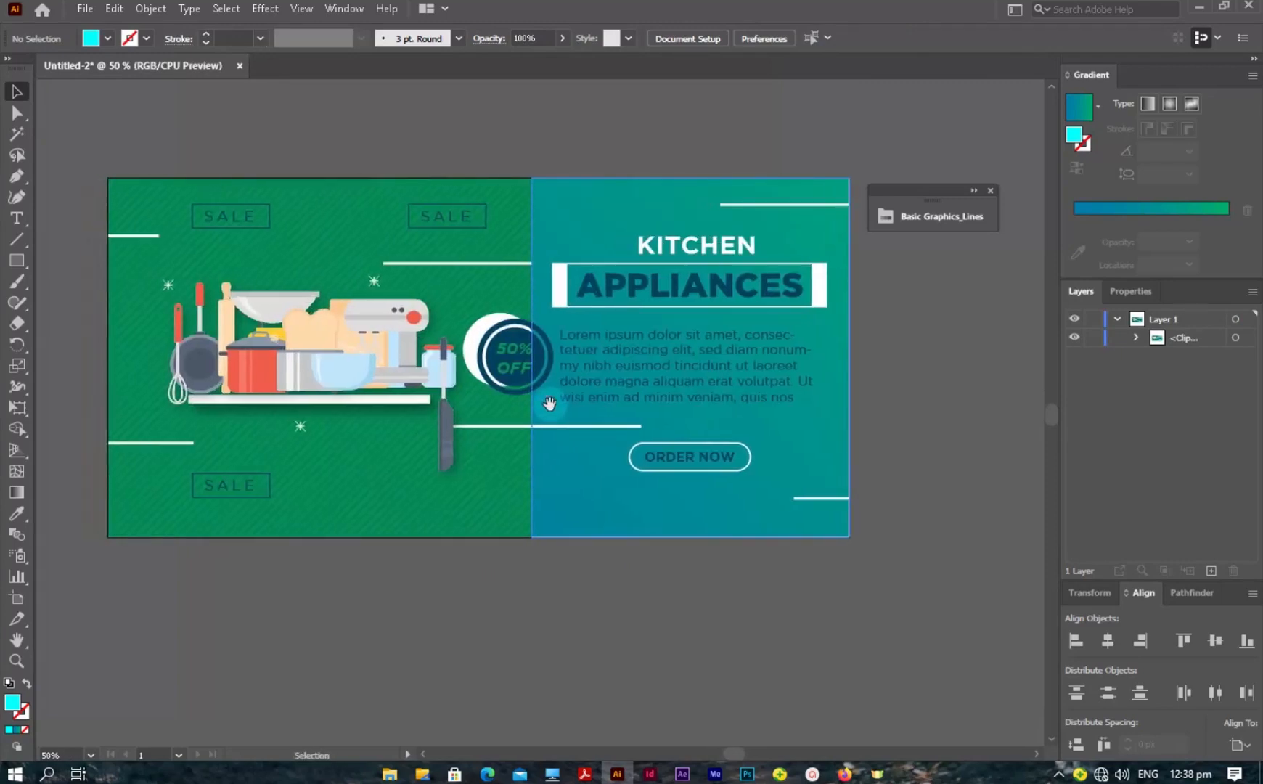